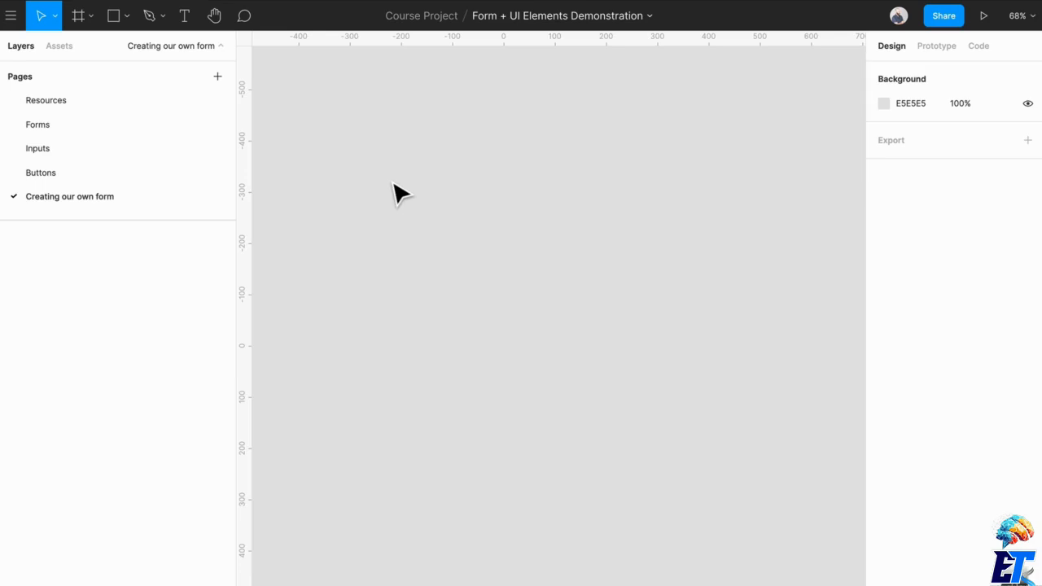
# Step: Add an iPhone 11 Pro / X frame to the empty canvas
pyautogui.scroll(-3, 399, 191)
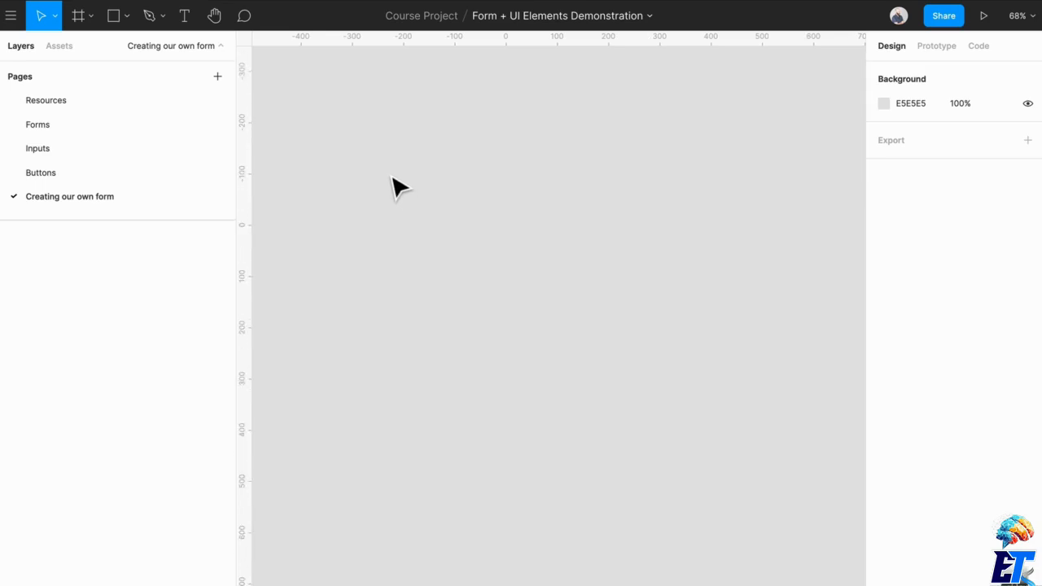
pyautogui.scroll(-2, 392, 178)
pyautogui.hotkey('shift', 'f')
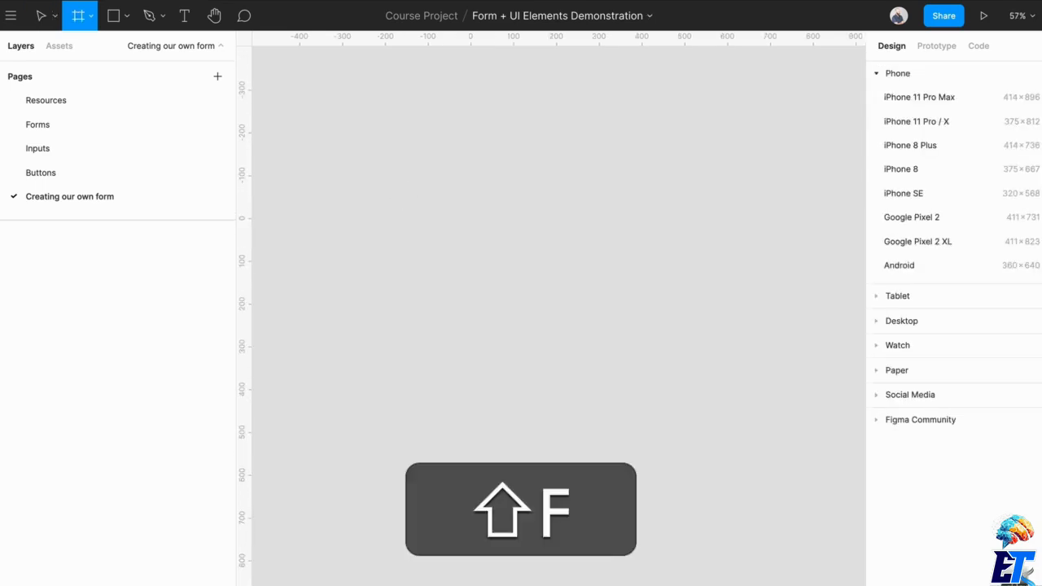
pyautogui.click(947, 122)
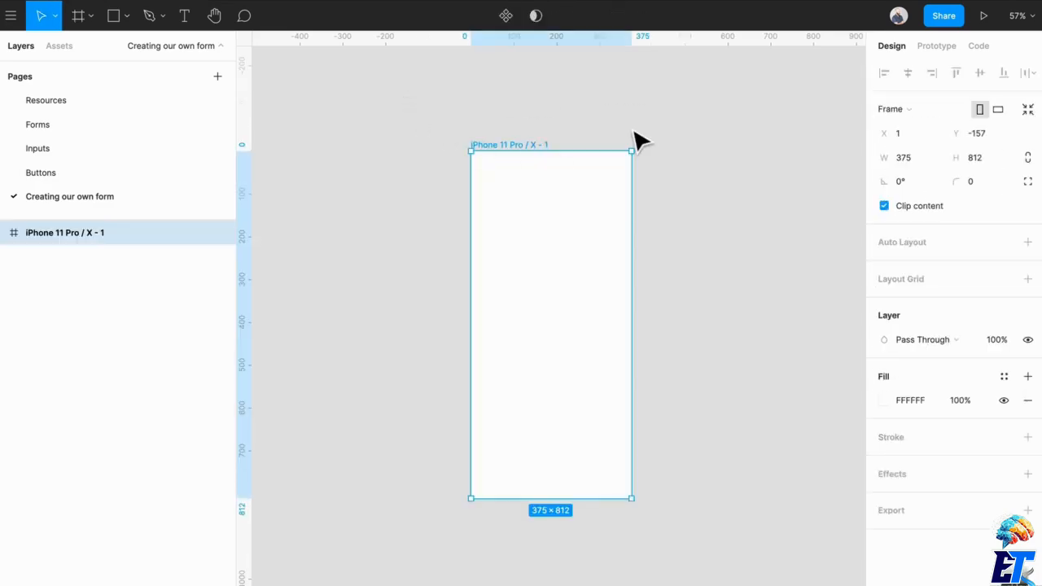
# Step: Rename the phone frame as Registration
pyautogui.hotkey('ctrl', 'r')
pyautogui.write('rEGIST')
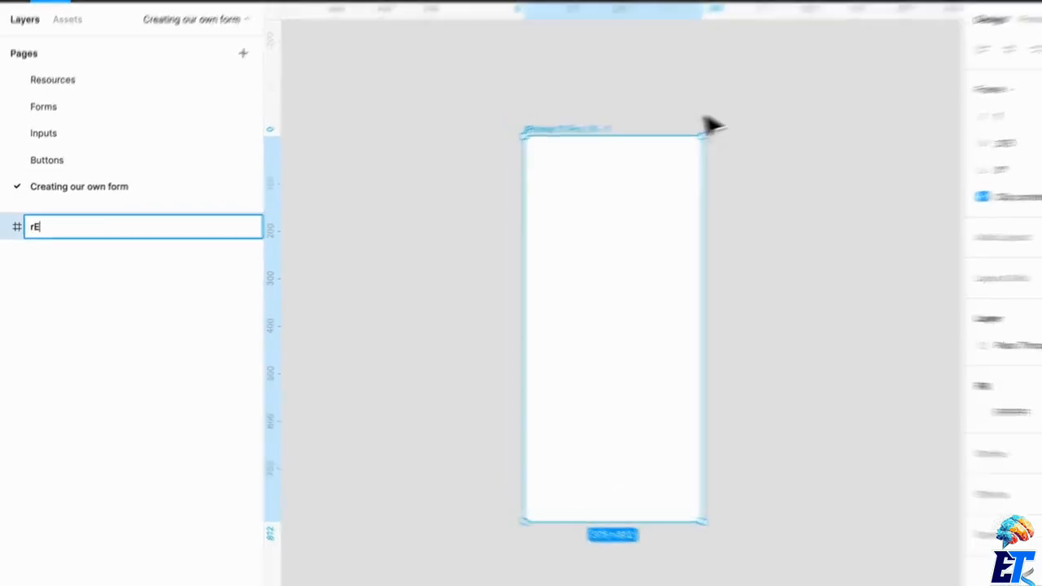
pyautogui.hotkey('ctrl', 'a')
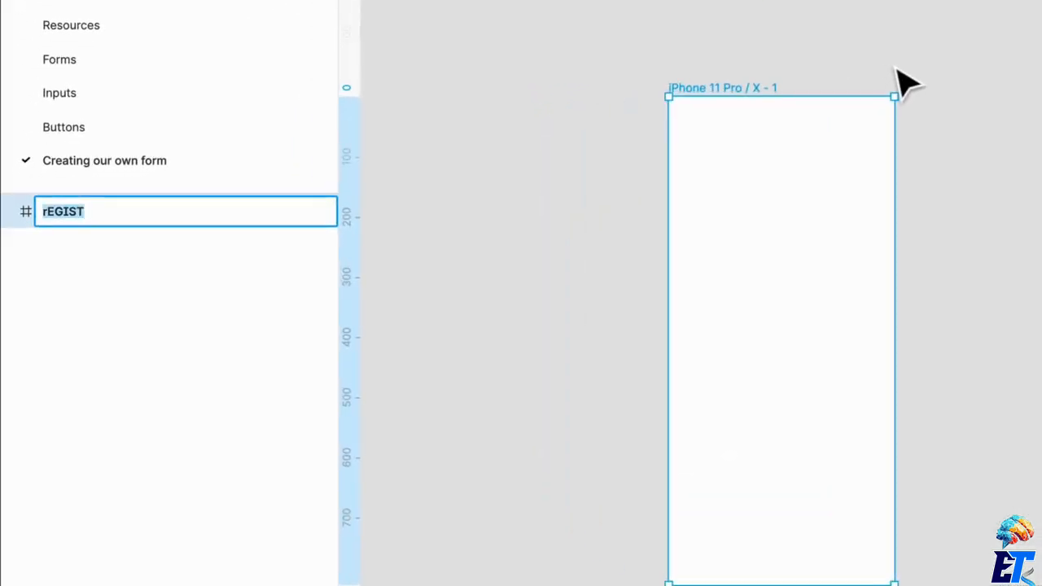
pyautogui.write('Registration')
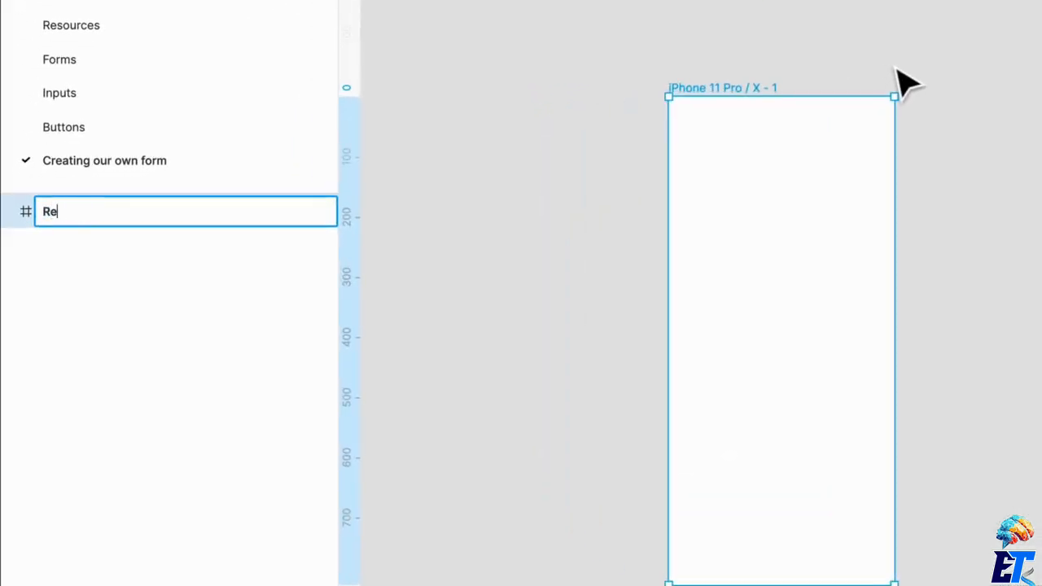
pyautogui.press('Return')
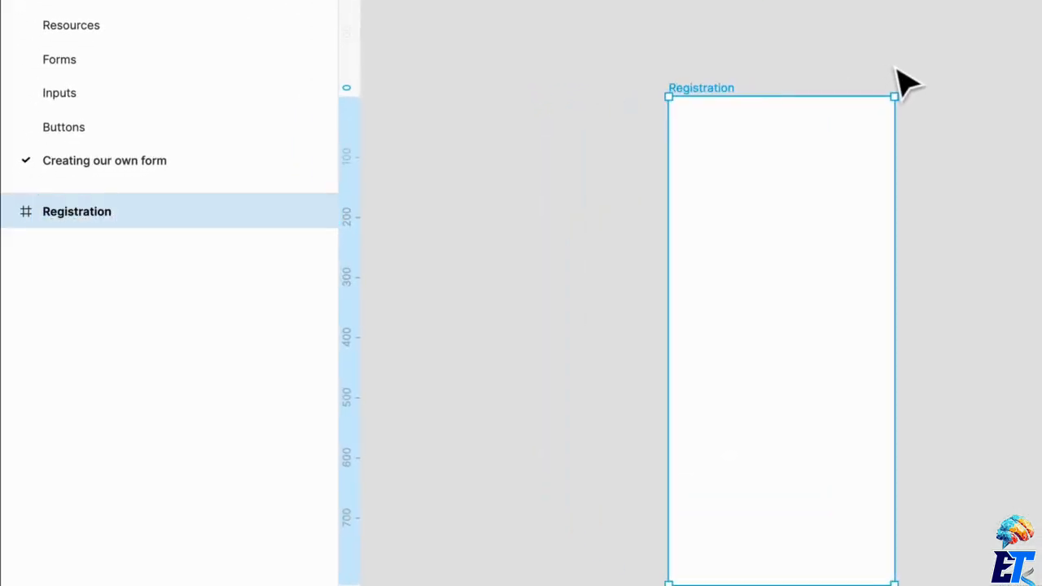
pyautogui.click(905, 82)
# Step: Draw a frame about 330 × 85 near the upper edge of the Registration frame, inset from both sides
pyautogui.scroll(3, 781, 106)
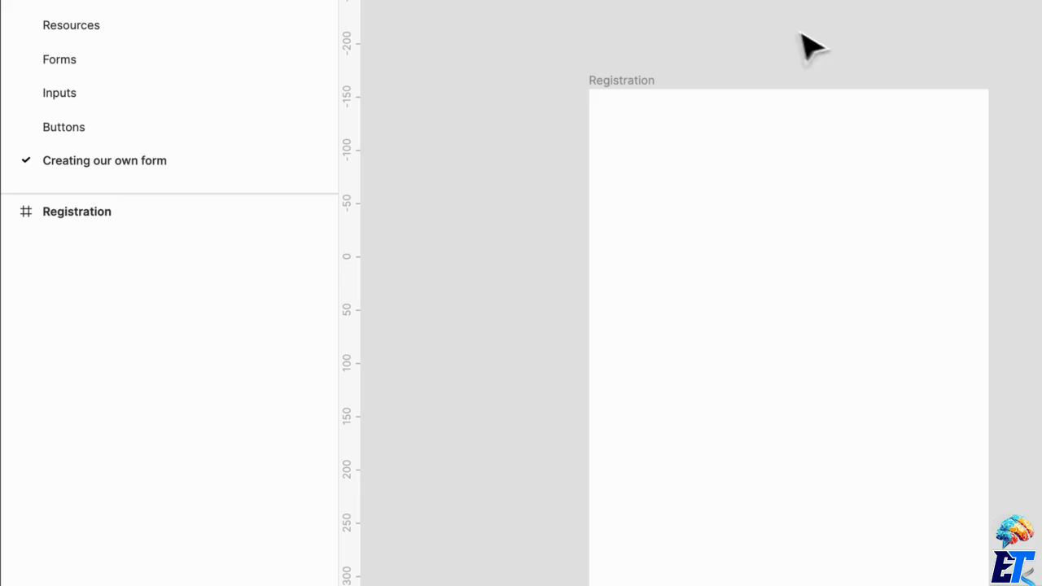
pyautogui.scroll(-3, 810, 46)
pyautogui.hscroll(1, 810, 46)
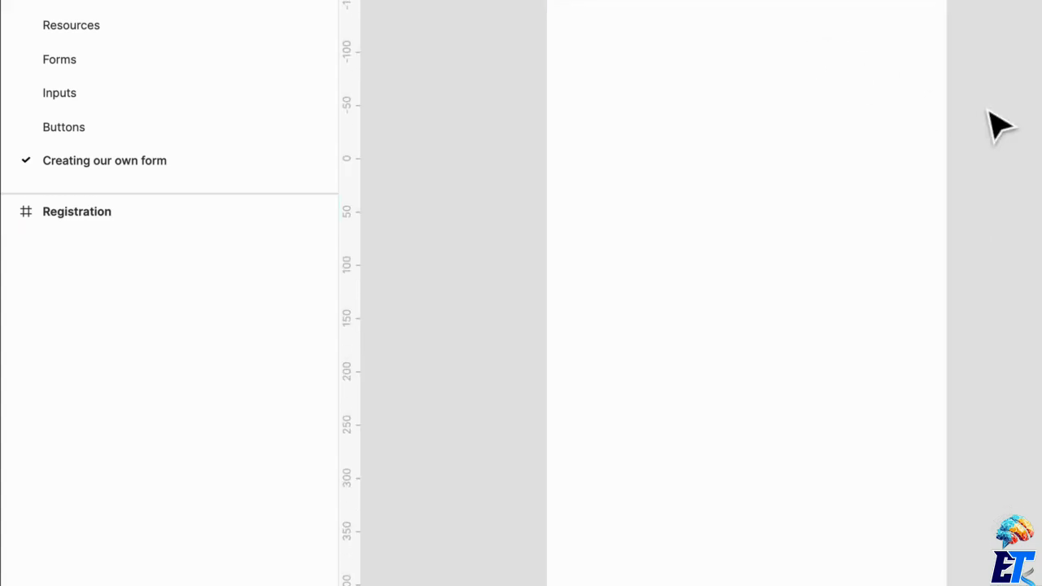
pyautogui.press('f')
pyautogui.moveTo(565, 28); pyautogui.dragTo(917, 120)
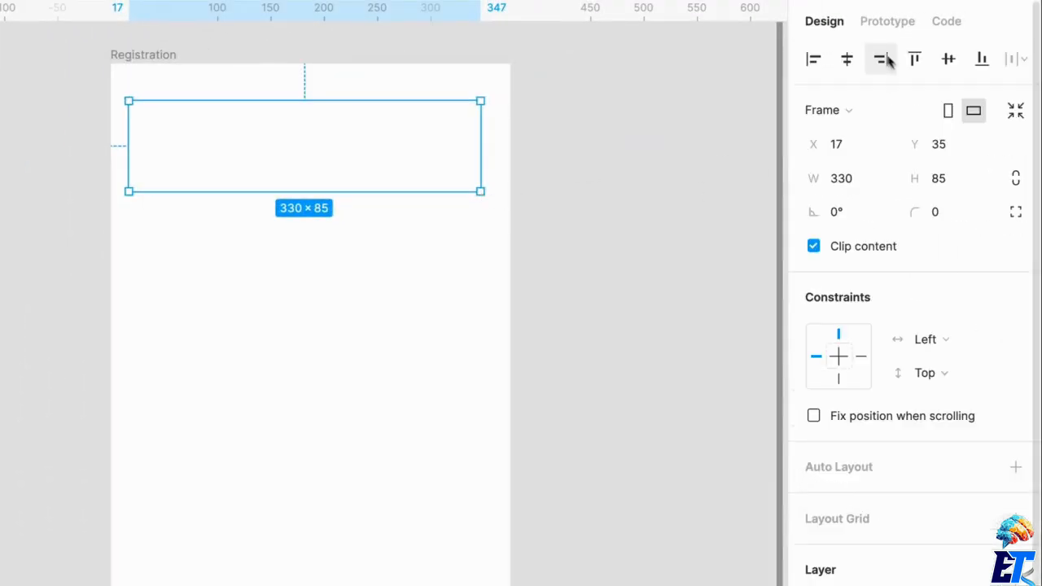
# Step: Set the height of the new inner frame to 48
pyautogui.click(957, 185)
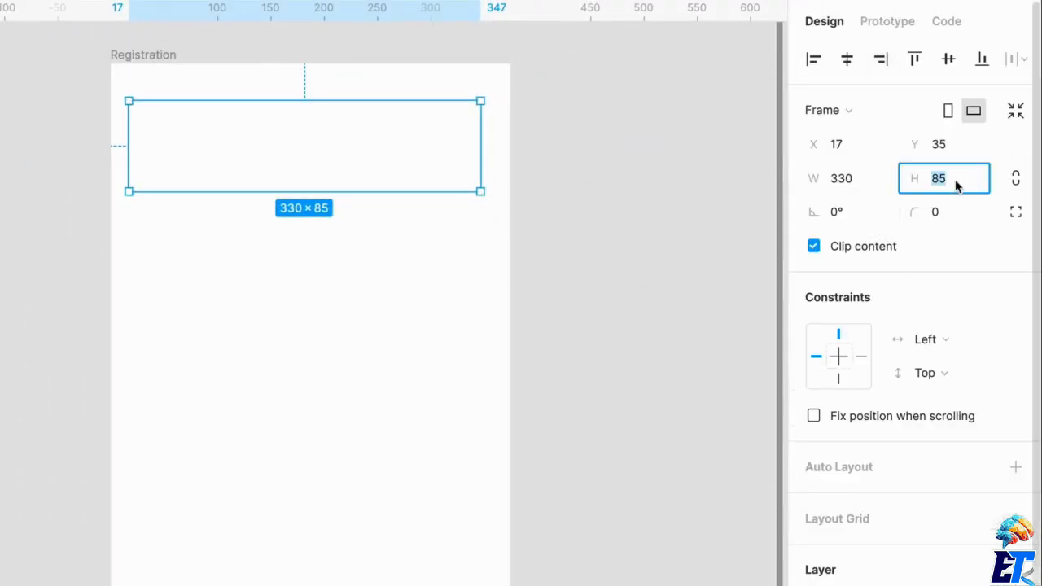
pyautogui.write('40')
pyautogui.press('Return')
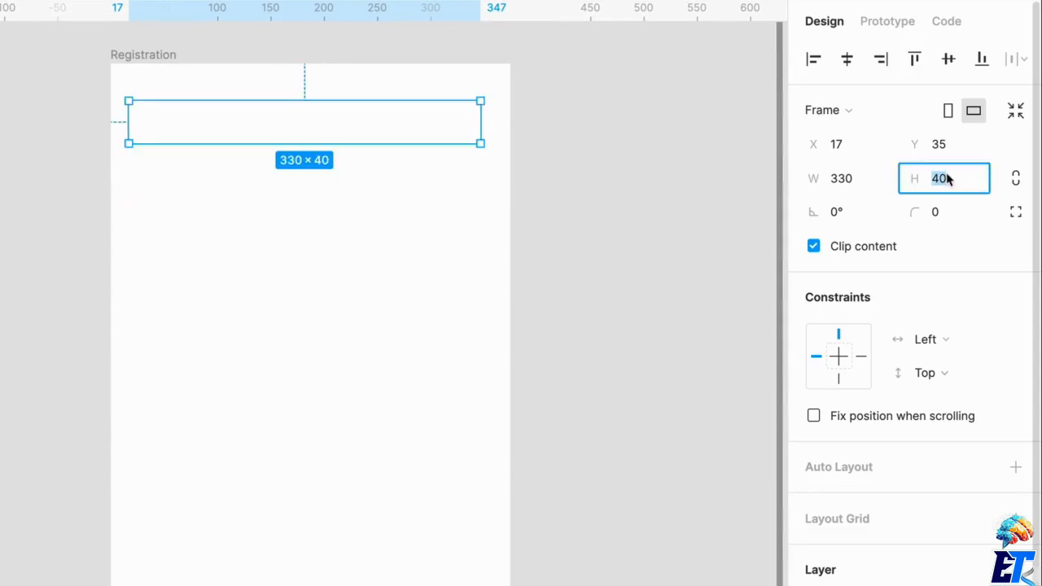
pyautogui.write('48')
# Step: Give the inner frame a corner radius of 2 and centre it horizontally at X 23, Y 63
pyautogui.click(966, 215)
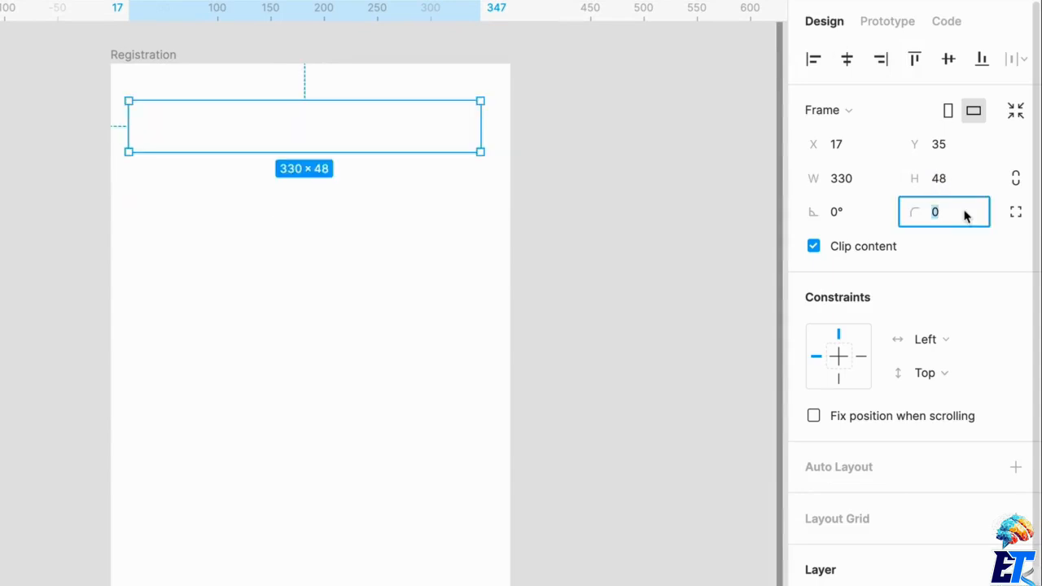
pyautogui.write('2')
pyautogui.press('Return')
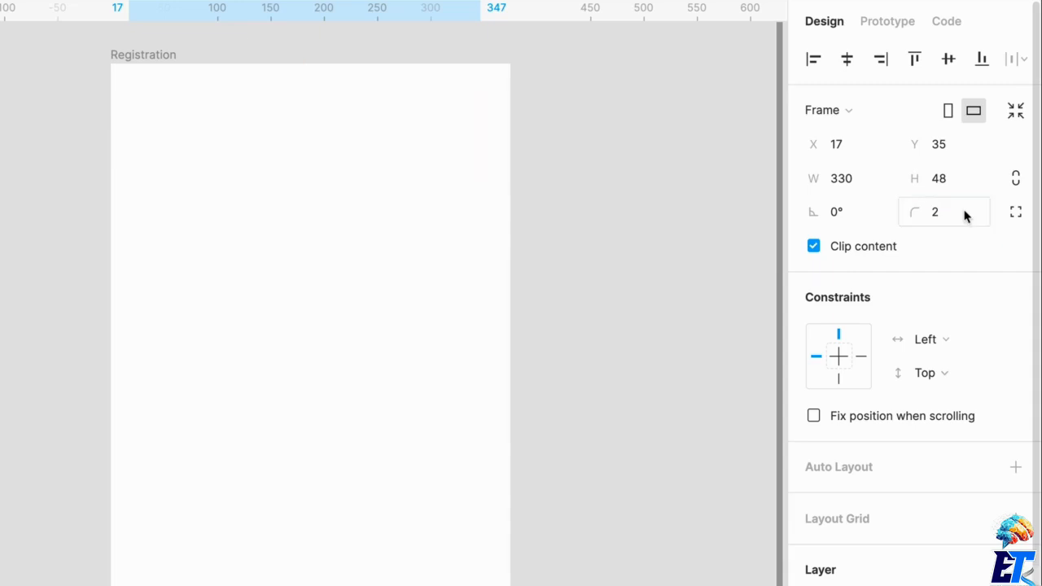
pyautogui.moveTo(391, 163); pyautogui.dragTo(400, 192)
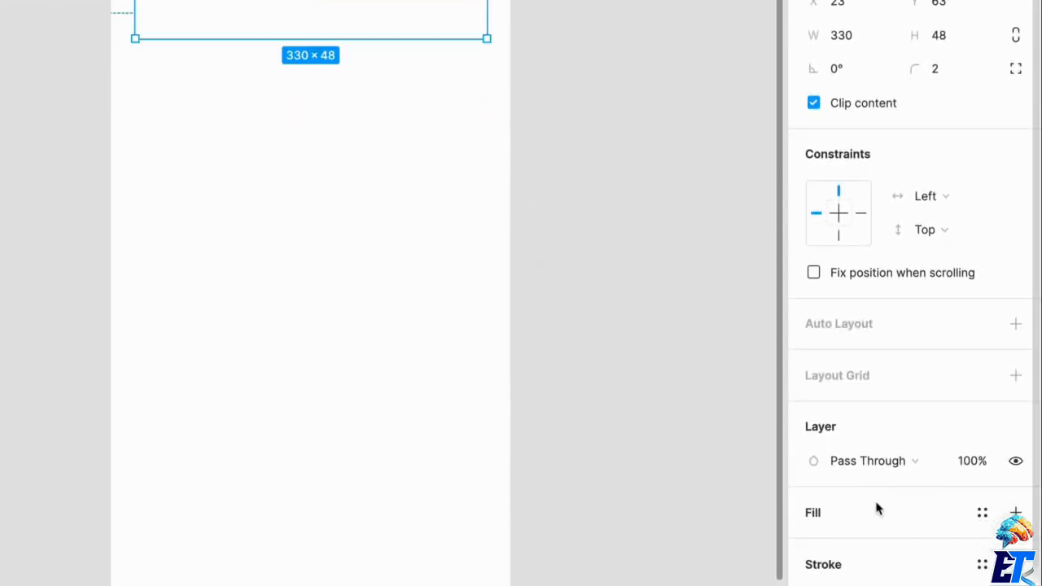
# Step: Set the stroke of the inner frame to 000000 at 25% opacity
pyautogui.scroll(-3, 875, 508)
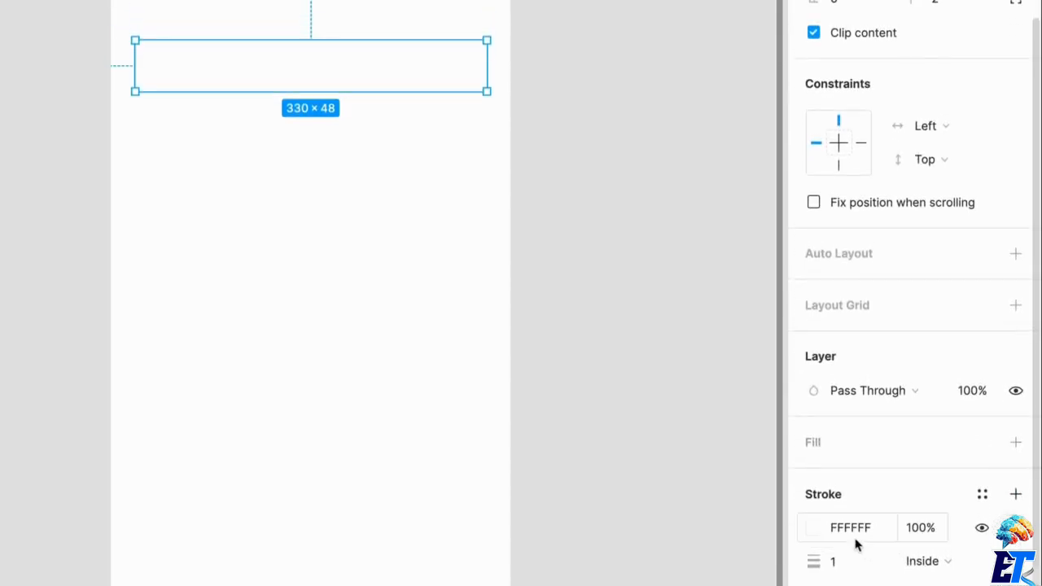
pyautogui.click(878, 534)
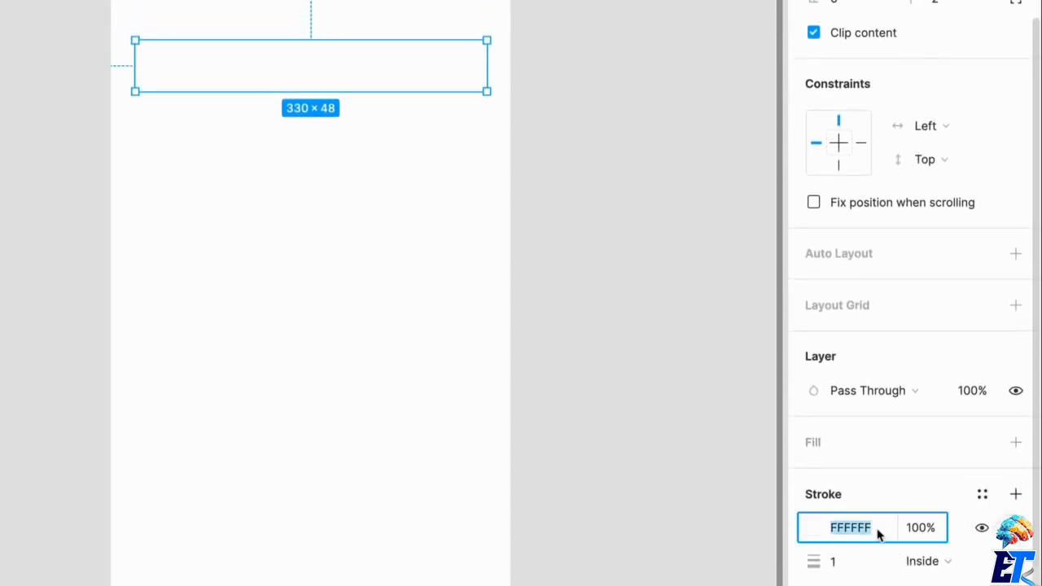
pyautogui.write('000000')
pyautogui.press('Return')
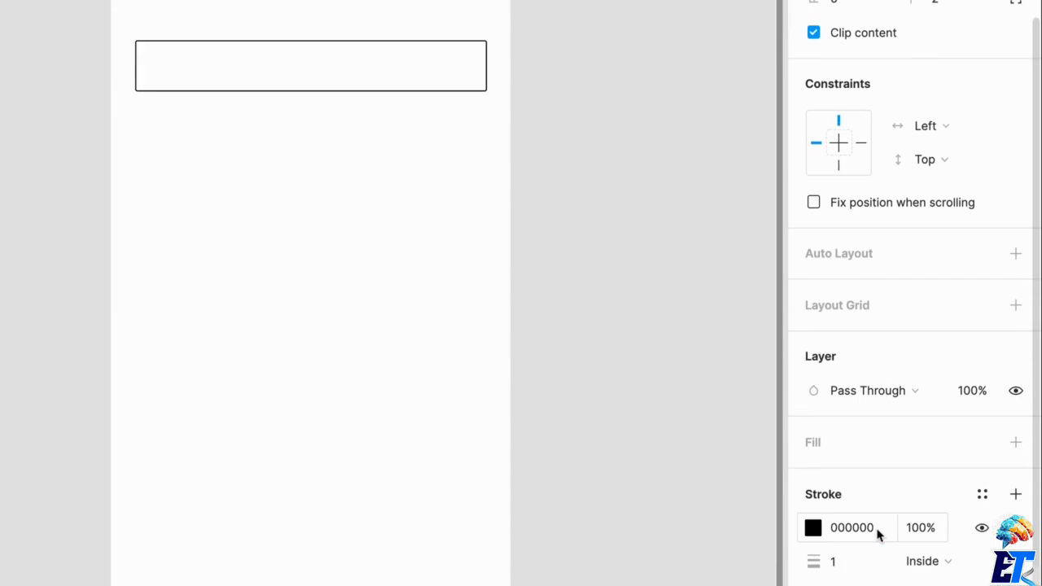
pyautogui.click(924, 530)
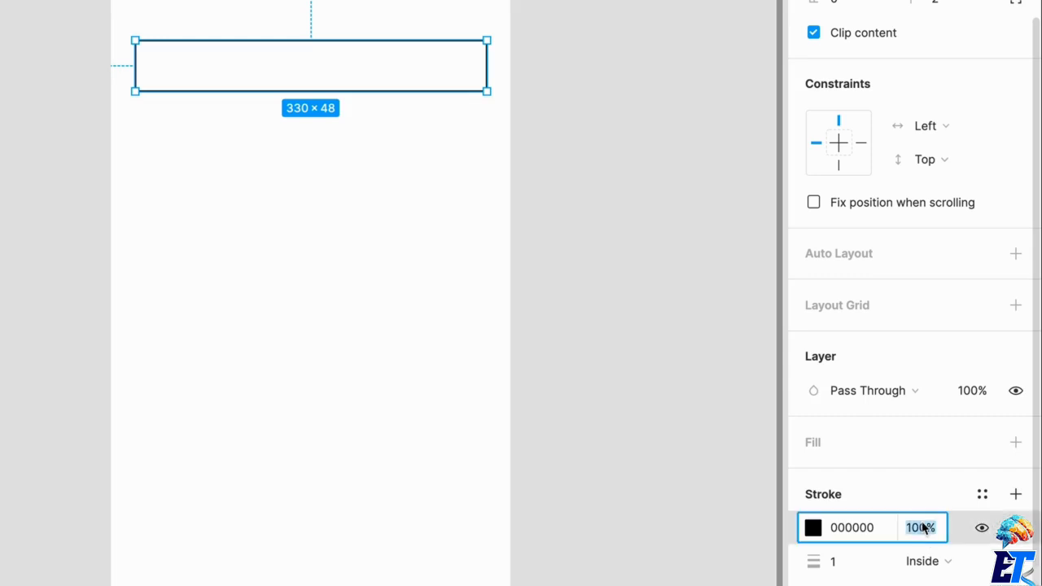
pyautogui.write('50')
pyautogui.press('BackSpace')
pyautogui.press('BackSpace')
pyautogui.write('25')
pyautogui.press('Return')
pyautogui.click(424, 240)
# Step: Draw a second frame about 326 × 48 below the outlined one and set its corner radius to 100
pyautogui.press('f')
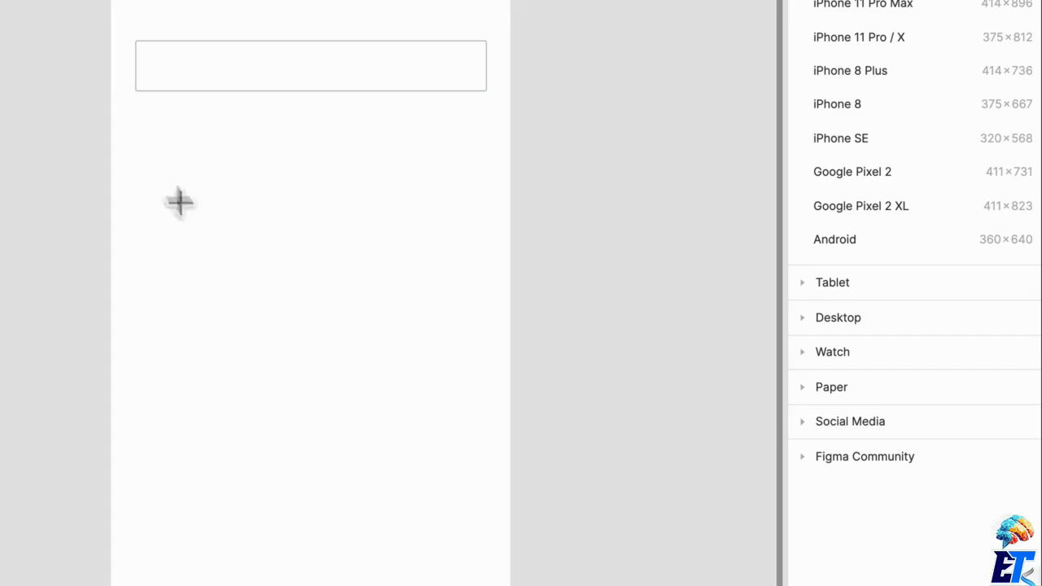
pyautogui.moveTo(139, 139); pyautogui.dragTo(487, 197)
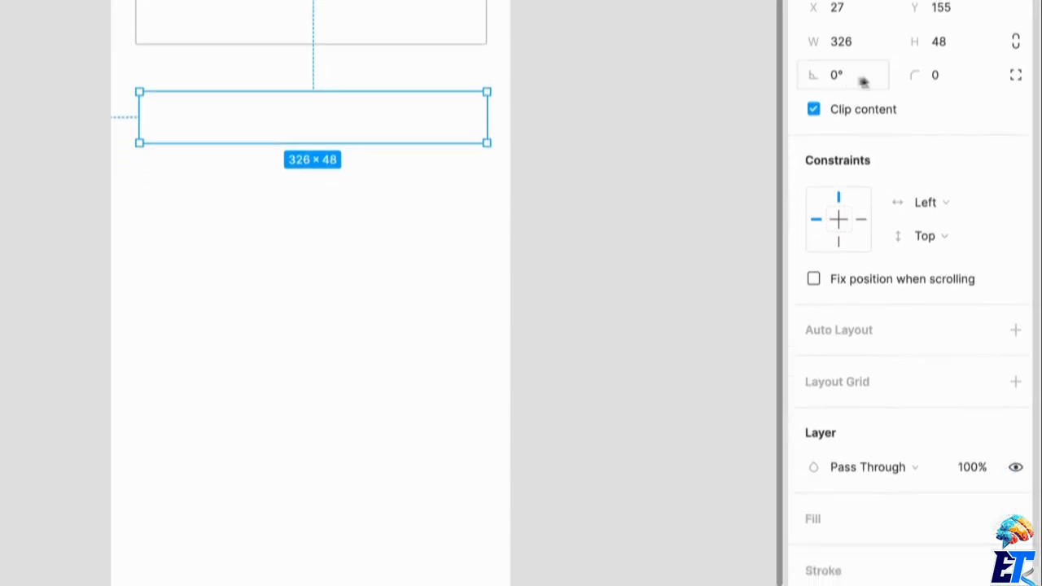
pyautogui.click(933, 75)
pyautogui.write('100')
pyautogui.press('Return')
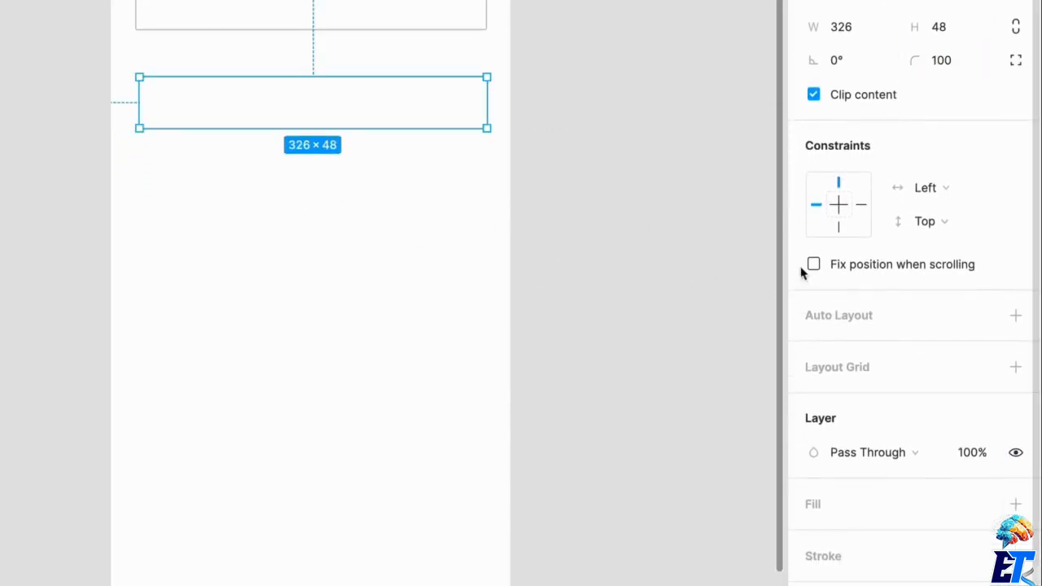
# Step: Add a solid fill to the rounded frame and colour it bright amber yellow
pyautogui.click(895, 511)
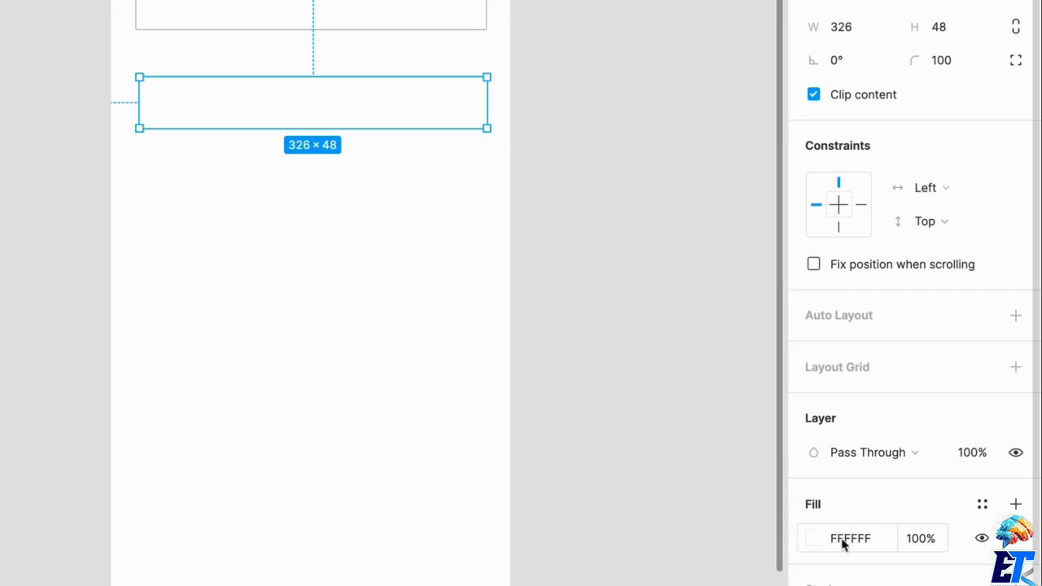
pyautogui.click(814, 539)
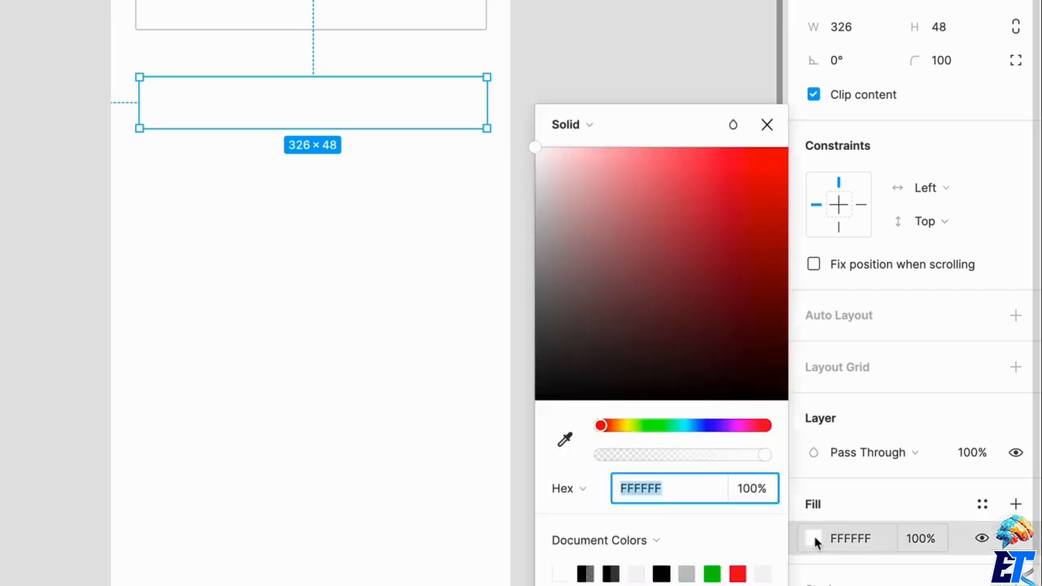
pyautogui.click(624, 426)
pyautogui.click(643, 265)
pyautogui.moveTo(643, 265); pyautogui.dragTo(690, 150)
pyautogui.moveTo(617, 422); pyautogui.dragTo(620, 425)
pyautogui.moveTo(704, 157); pyautogui.dragTo(723, 156)
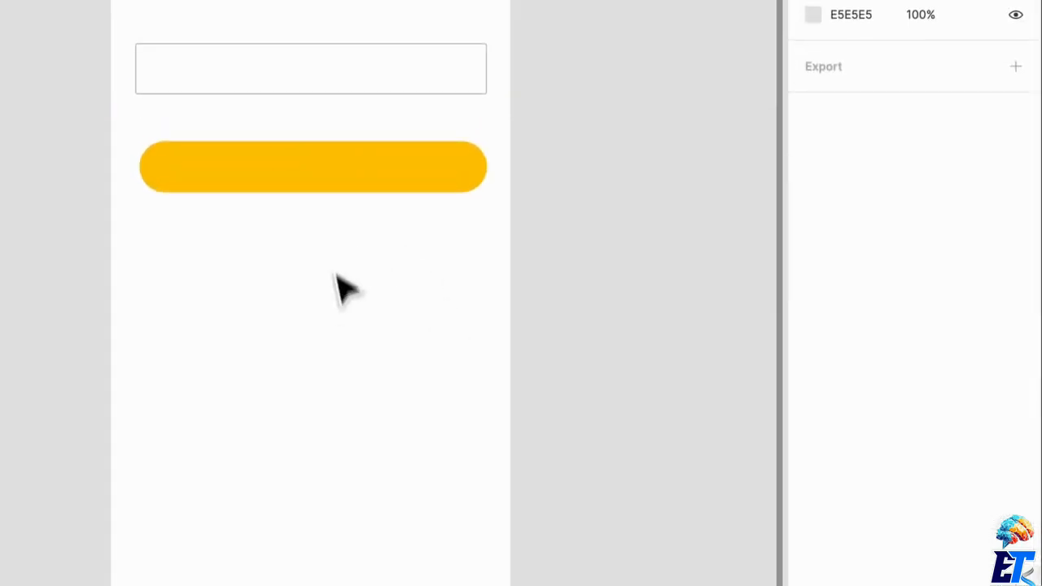
# Step: Add the text "Primary" in a box about 147 × 18 inside the yellow button and centre-align it
pyautogui.press('r')
pyautogui.moveTo(233, 156); pyautogui.dragTo(392, 175)
pyautogui.write('Primary')
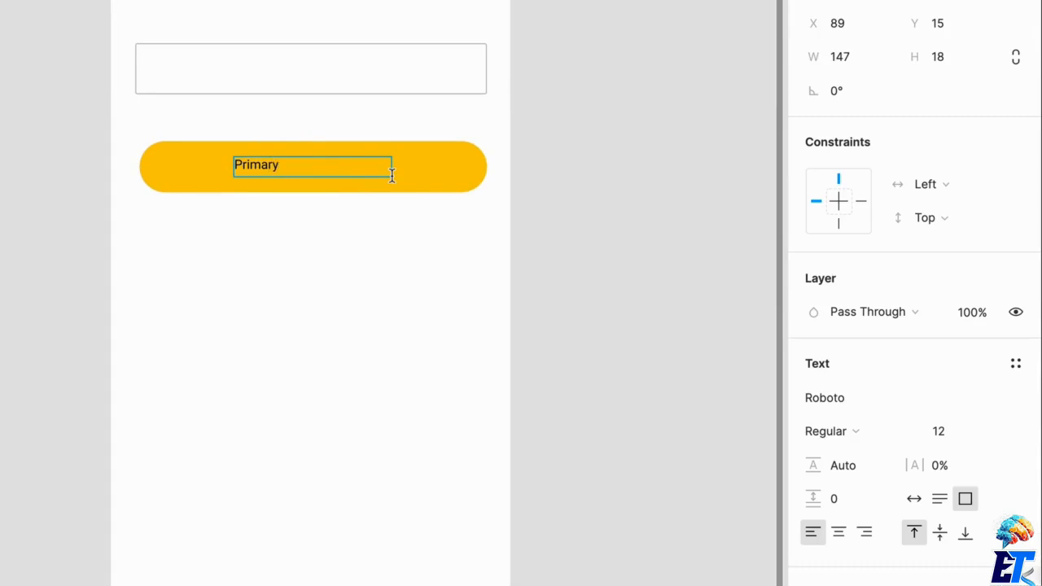
pyautogui.click(839, 533)
pyautogui.press('Escape')
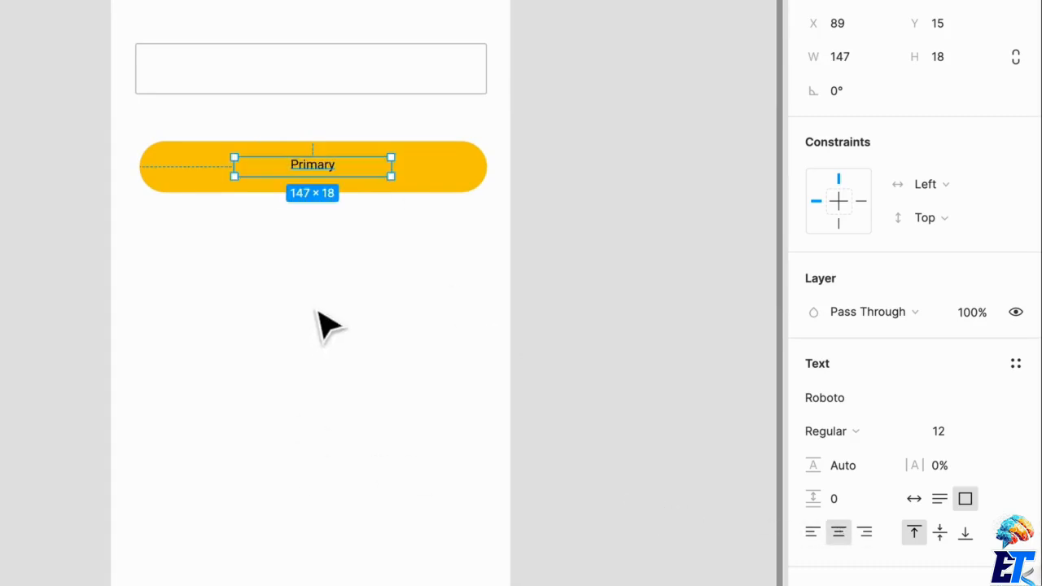
# Step: Make the Primary label auto width and set its font size to 16
pyautogui.scroll(5, 319, 323)
pyautogui.scroll(2, 323, 324)
pyautogui.click(914, 499)
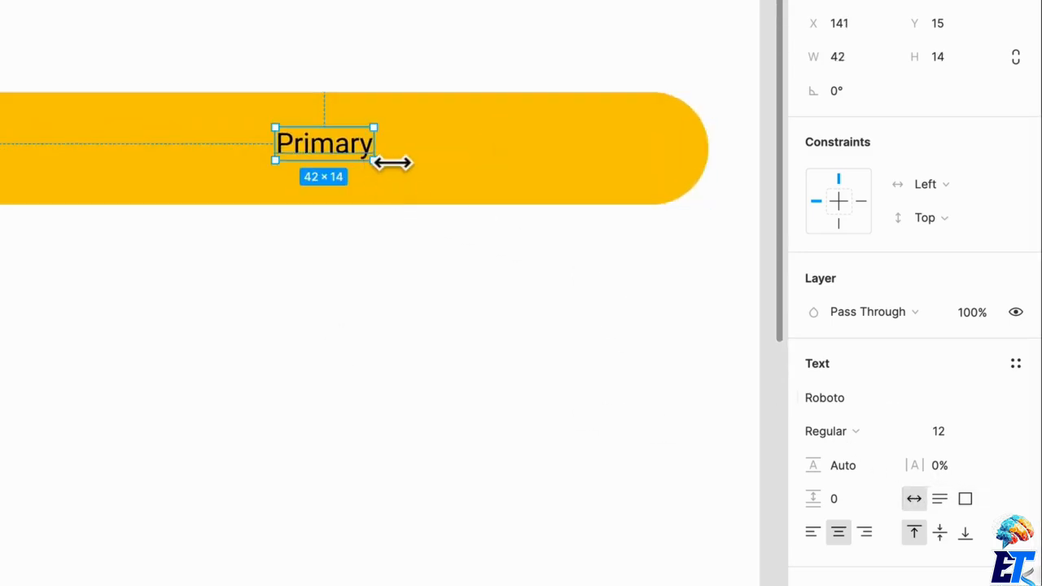
pyautogui.click(969, 436)
pyautogui.press('BackSpace')
pyautogui.write('6')
pyautogui.press('Return')
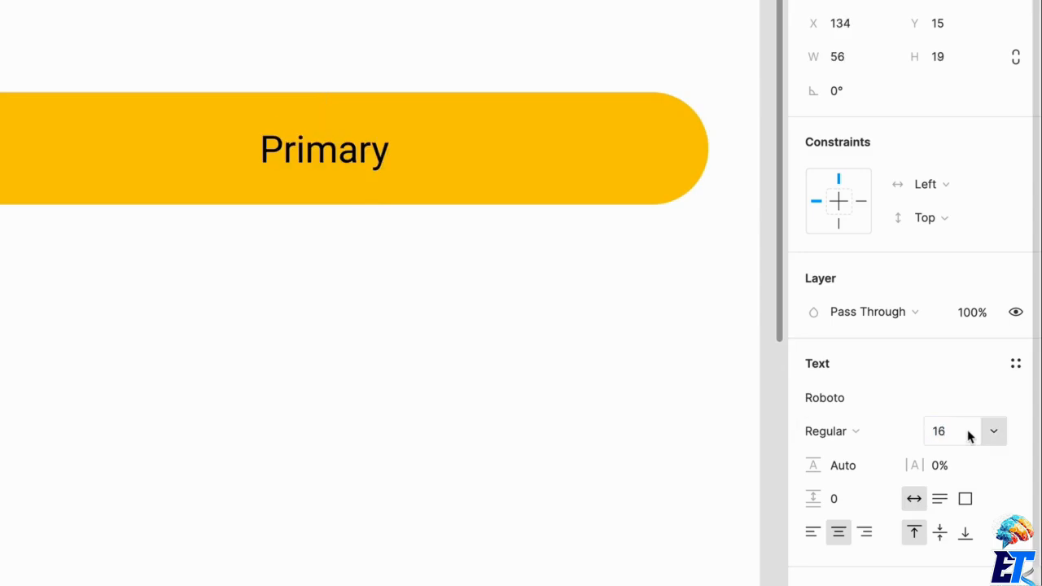
# Step: Set the font weight of the Primary label to Medium
pyautogui.click(835, 438)
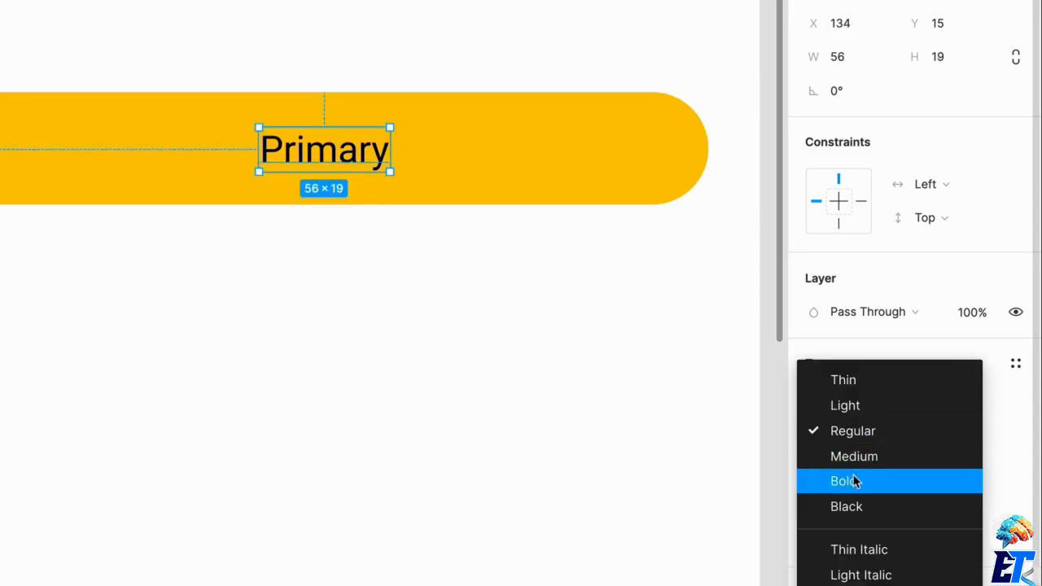
pyautogui.click(856, 463)
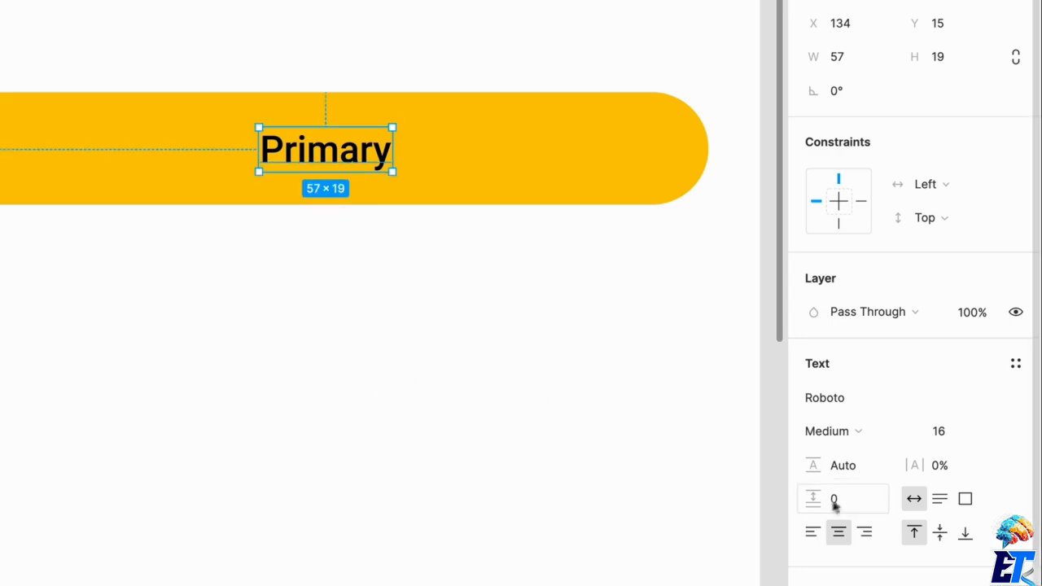
pyautogui.click(440, 265)
# Step: Rename the yellow button frame as Primary Button
pyautogui.click(470, 168)
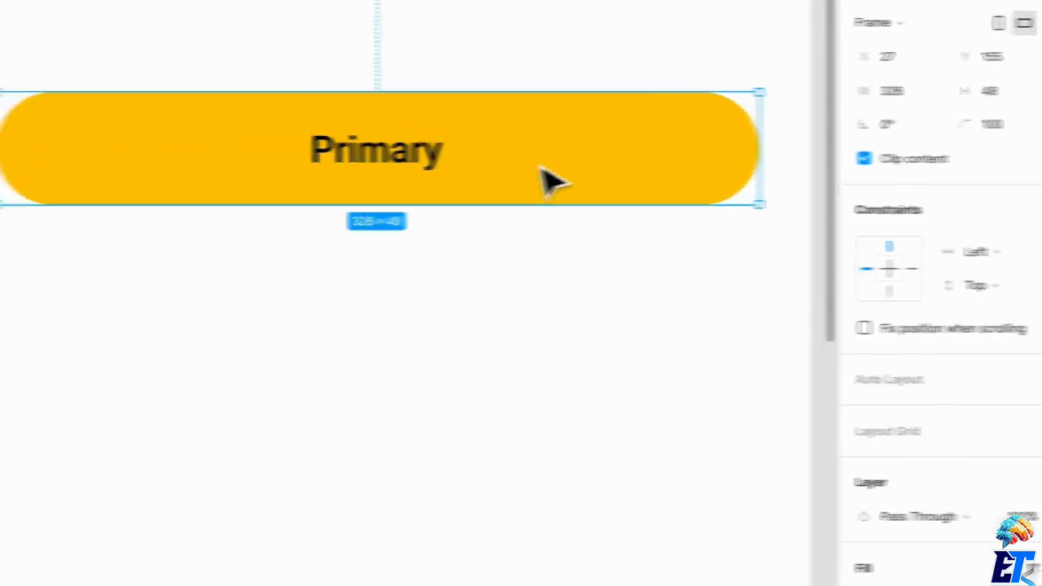
pyautogui.press('super+r')
pyautogui.write('Primary Button')
pyautogui.press('Return')
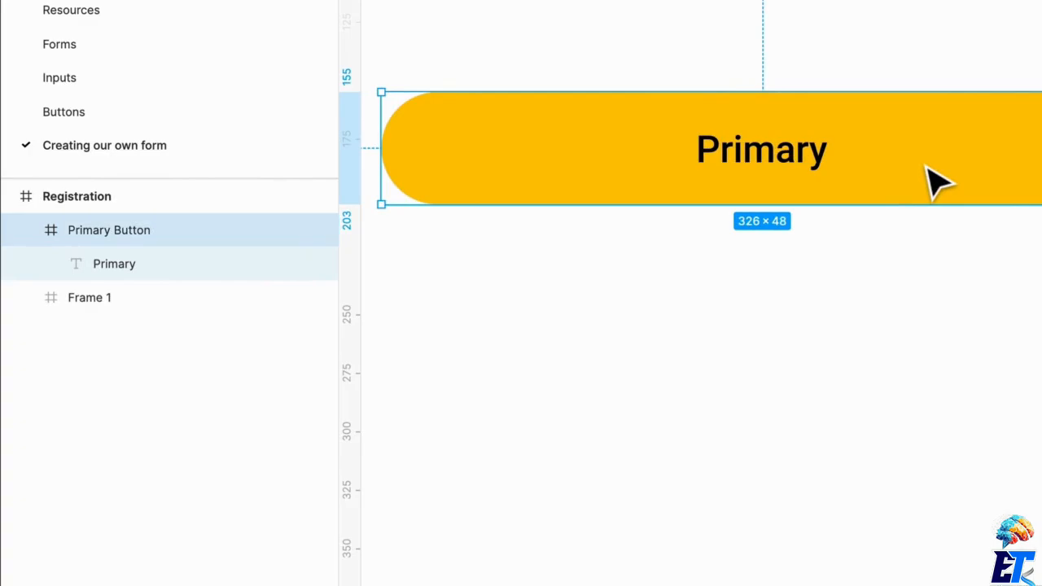
pyautogui.click(927, 354)
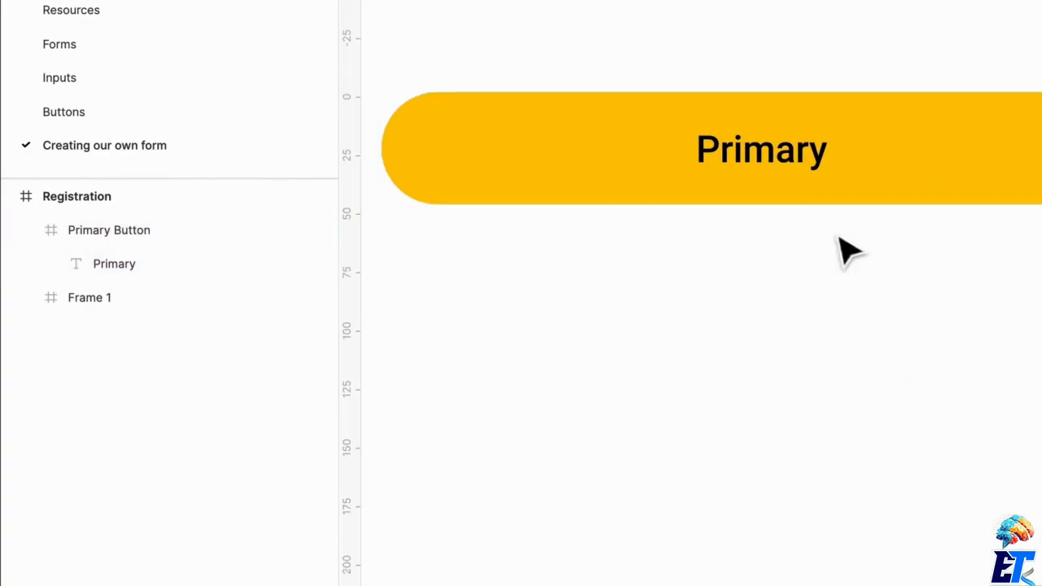
# Step: Set the text colour of the Primary label to white (FFFFFF)
pyautogui.click(851, 179)
pyautogui.doubleClick(627, 132)
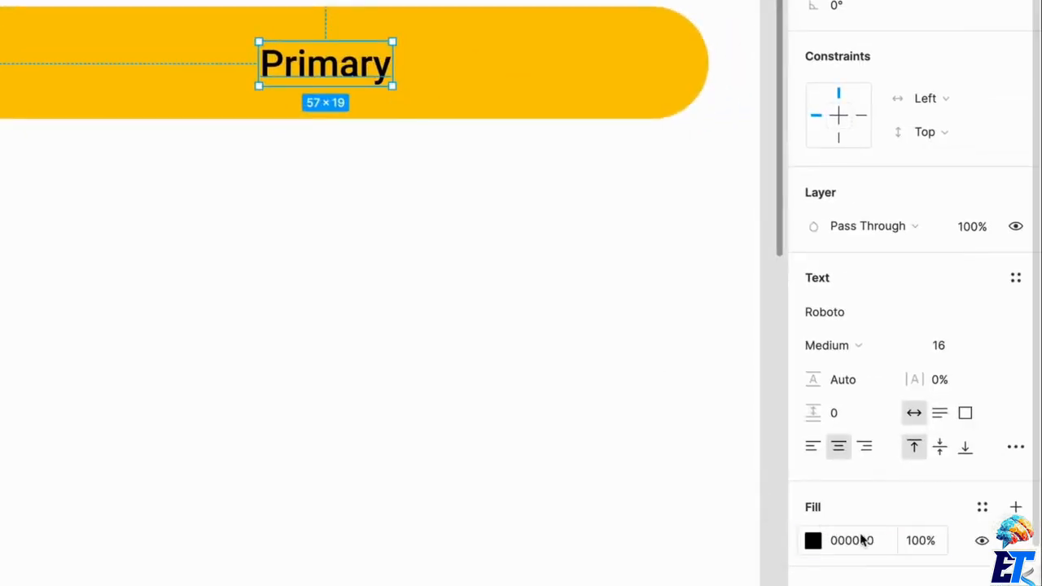
pyautogui.click(861, 540)
pyautogui.write('fff')
pyautogui.press('Return')
pyautogui.click(505, 465)
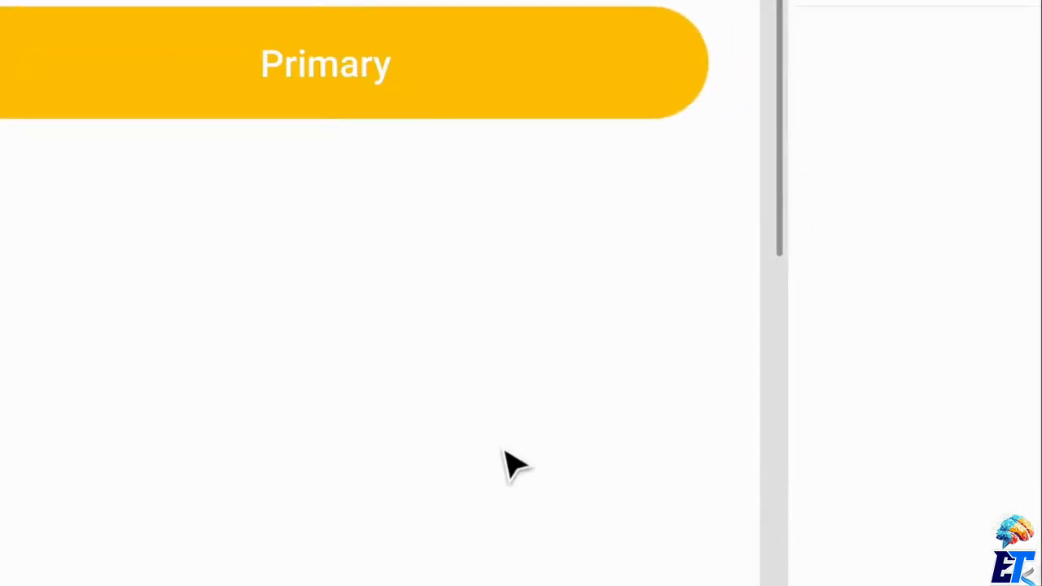
# Step: Change the fill of the Primary Button frame to a slightly darker yellow, EEBA33
pyautogui.click(350, 89)
pyautogui.doubleClick(350, 91)
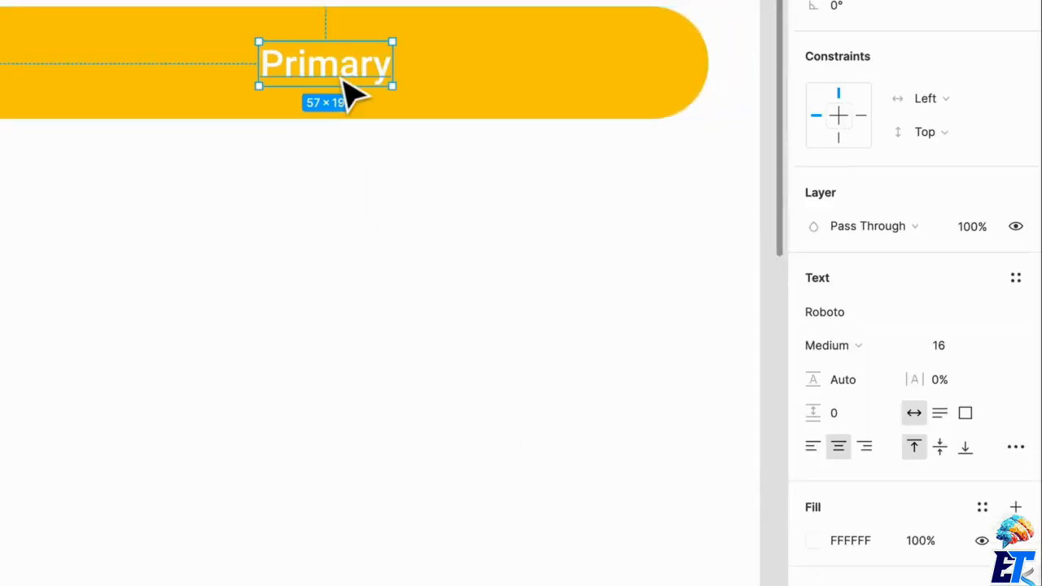
pyautogui.click(576, 118)
pyautogui.click(813, 517)
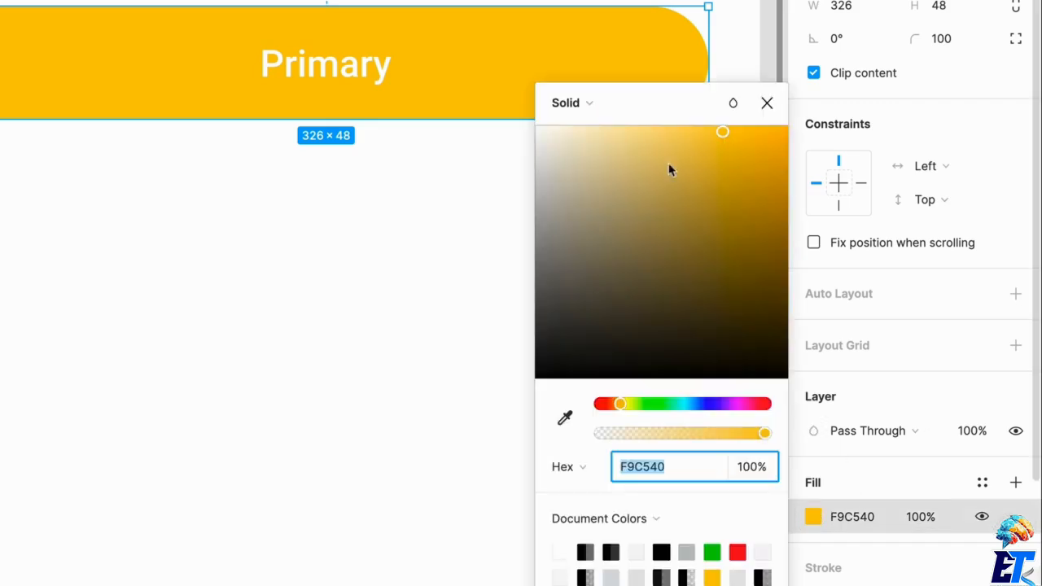
pyautogui.click(735, 135)
pyautogui.moveTo(735, 138)
pyautogui.mouseDown()
pyautogui.moveTo(739, 149)
pyautogui.moveTo(715, 135)
pyautogui.mouseUp()
pyautogui.moveTo(619, 402); pyautogui.dragTo(619, 401)
pyautogui.moveTo(716, 137); pyautogui.dragTo(735, 145)
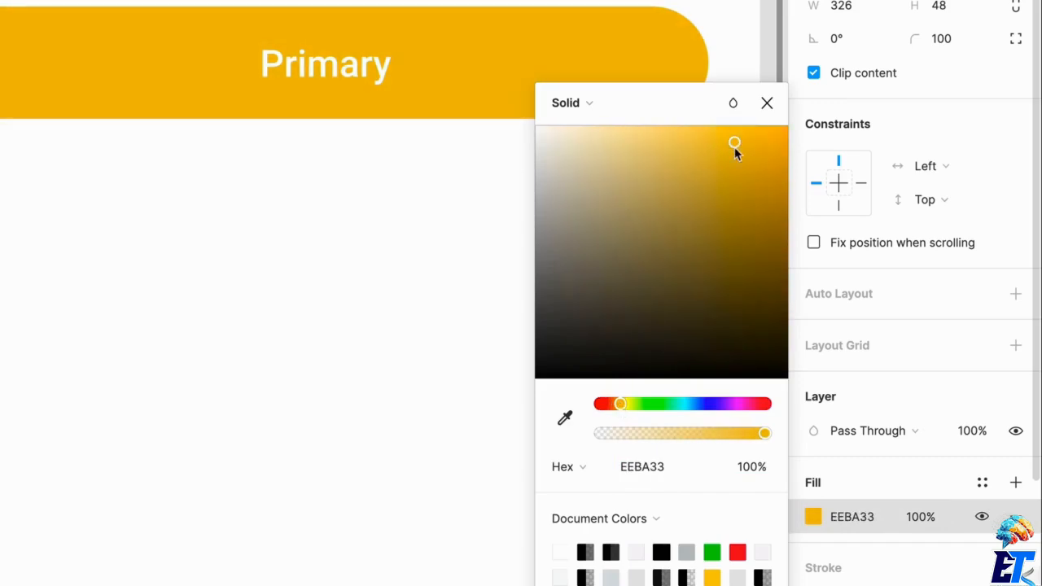
pyautogui.click(390, 236)
# Step: Check the Primary label's colour contrast against the yellow button with the Contrast plugin, and close the plugin
pyautogui.scroll(-5, 384, 216)
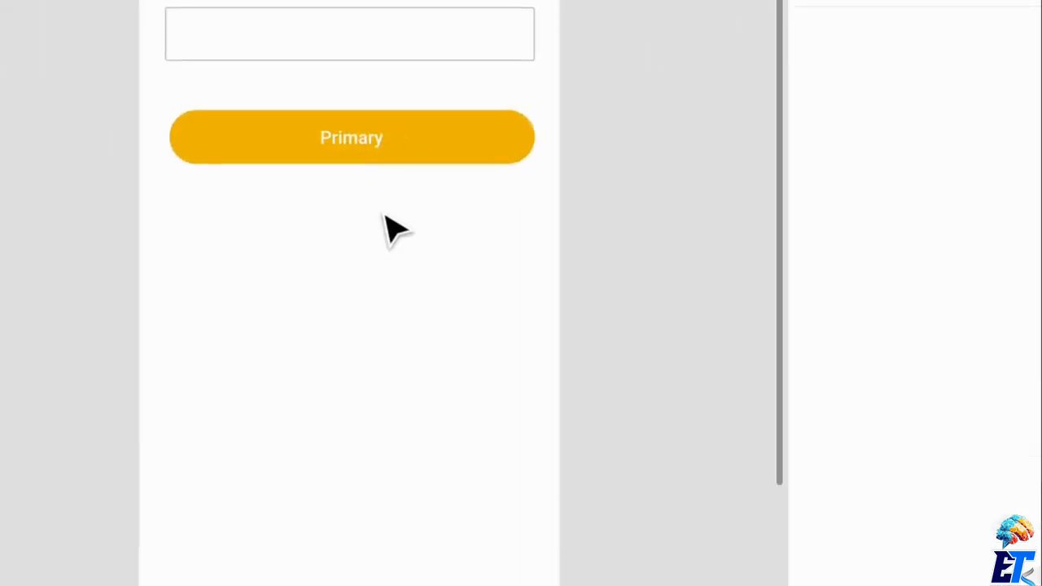
pyautogui.scroll(3, 384, 216)
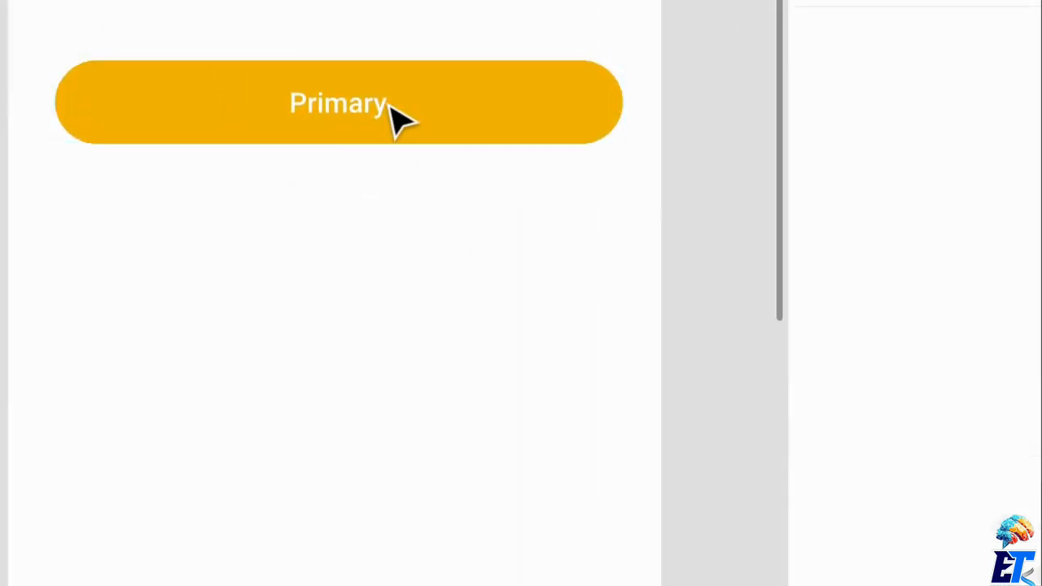
pyautogui.click(382, 104)
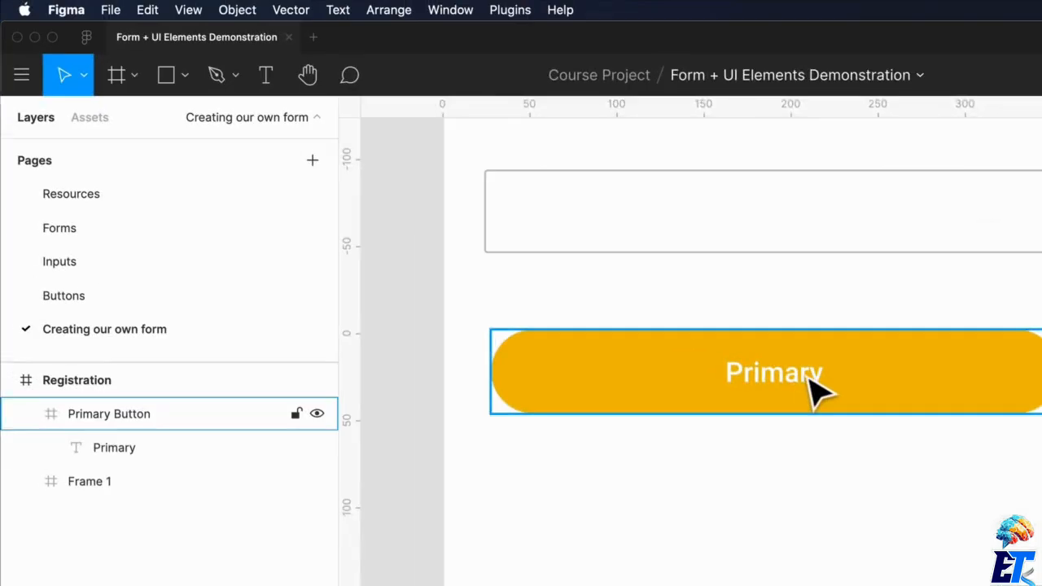
pyautogui.doubleClick(381, 106)
pyautogui.click(508, 10)
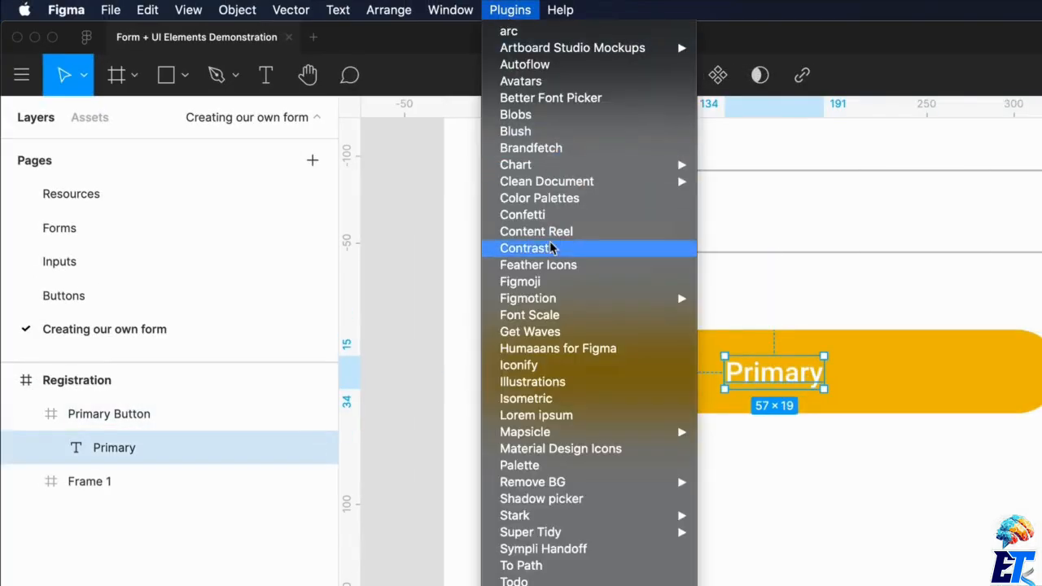
pyautogui.press('Escape')
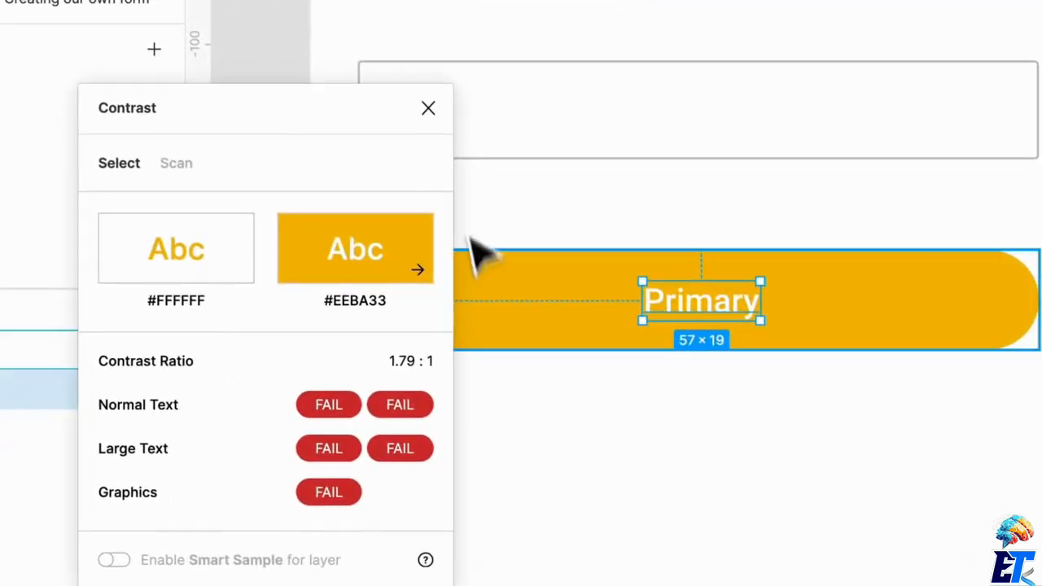
pyautogui.click(428, 108)
pyautogui.press('Escape')
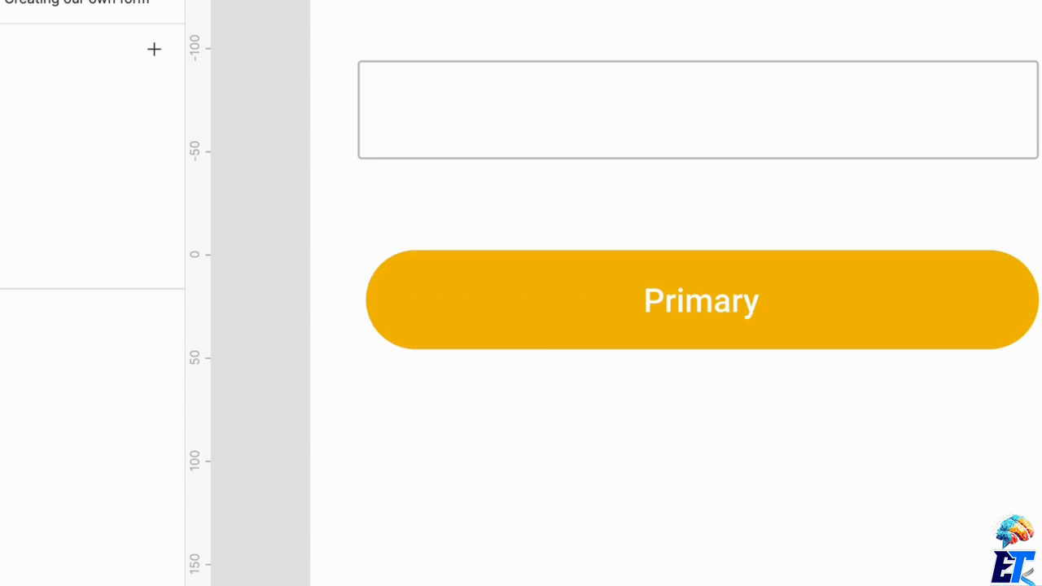
# Step: Duplicate the Primary Button frame straight below the original, at about Y 247
pyautogui.click(788, 302)
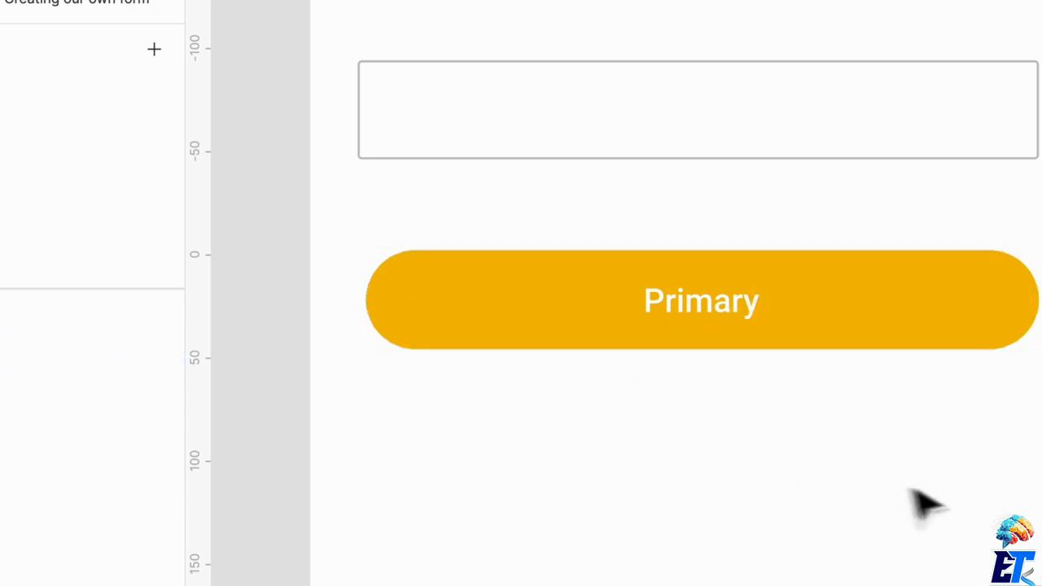
pyautogui.moveTo(904, 483); pyautogui.dragTo(654, 294)
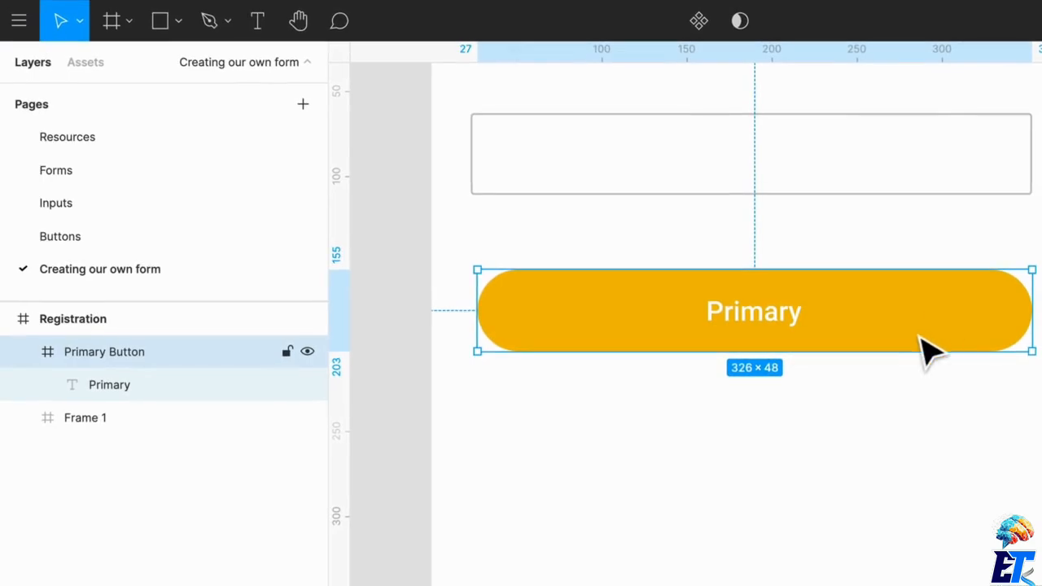
pyautogui.click(970, 399)
pyautogui.moveTo(957, 330); pyautogui.dragTo(954, 488)
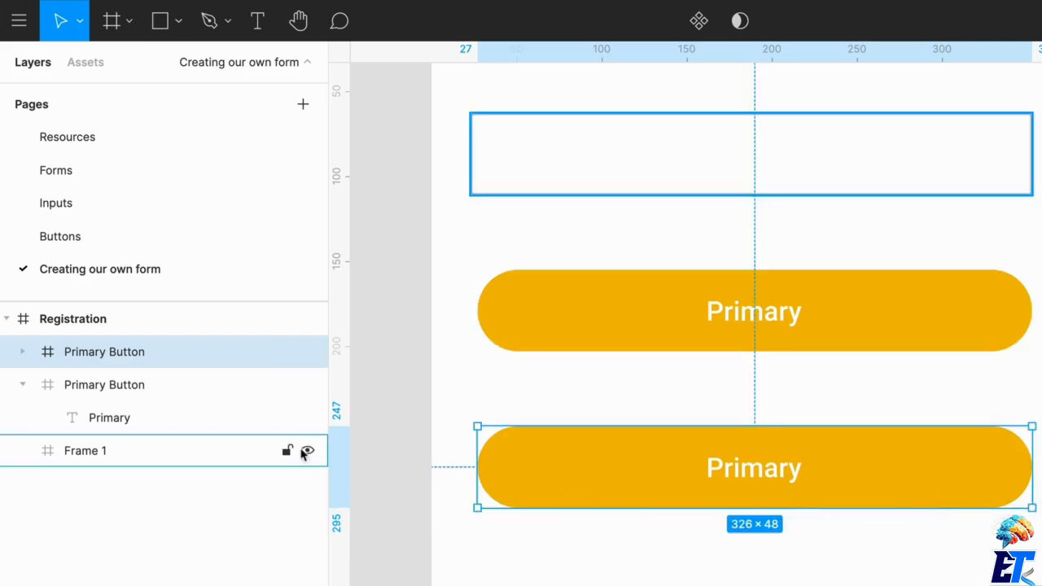
# Step: Rename the duplicated button frame as Secondary
pyautogui.doubleClick(90, 359)
pyautogui.write('Secondary')
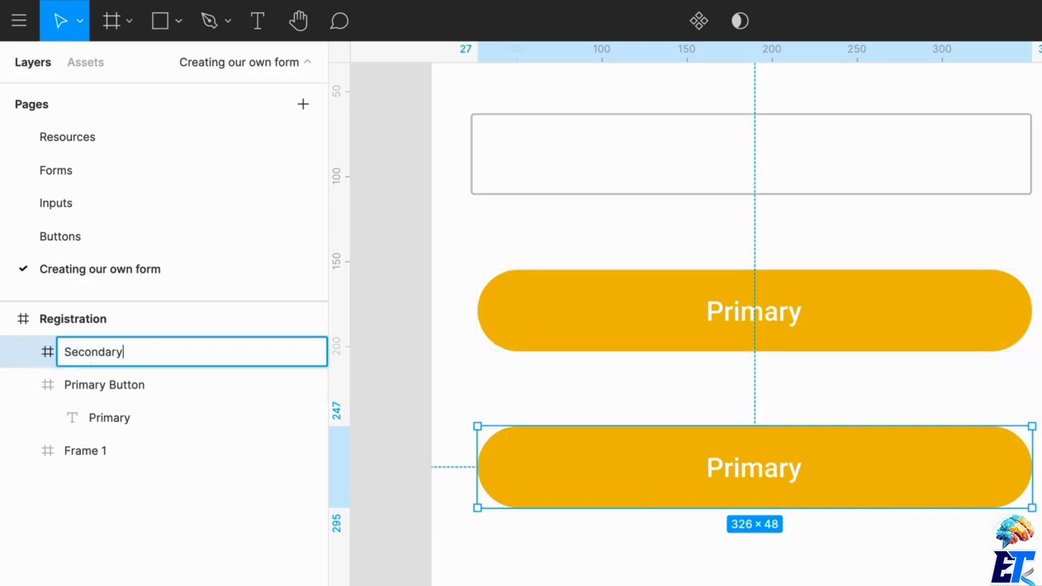
pyautogui.press('Return')
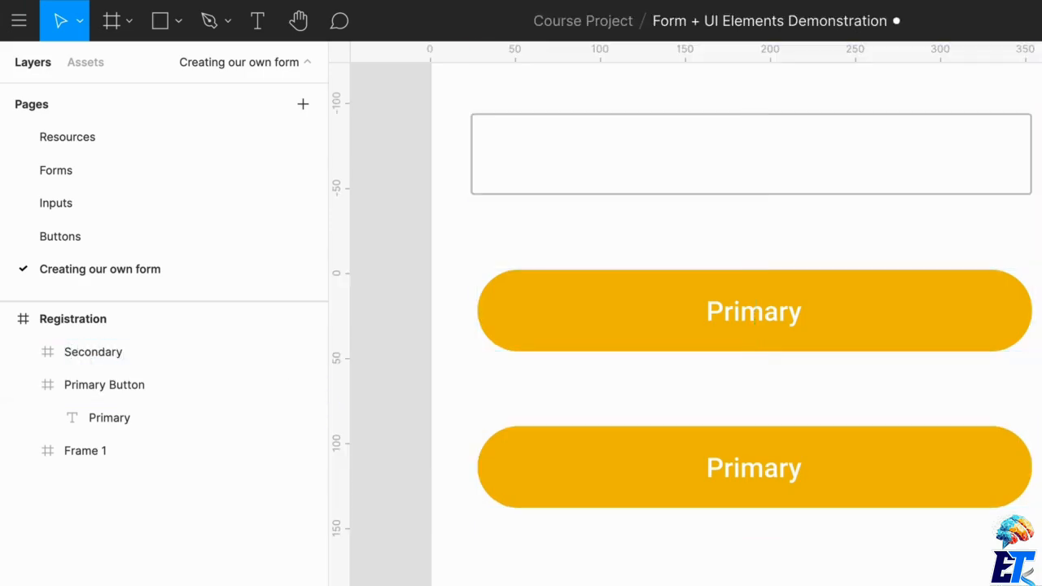
# Step: Remove the yellow fill from the Secondary button frame
pyautogui.click(23, 352)
pyautogui.click(176, 365)
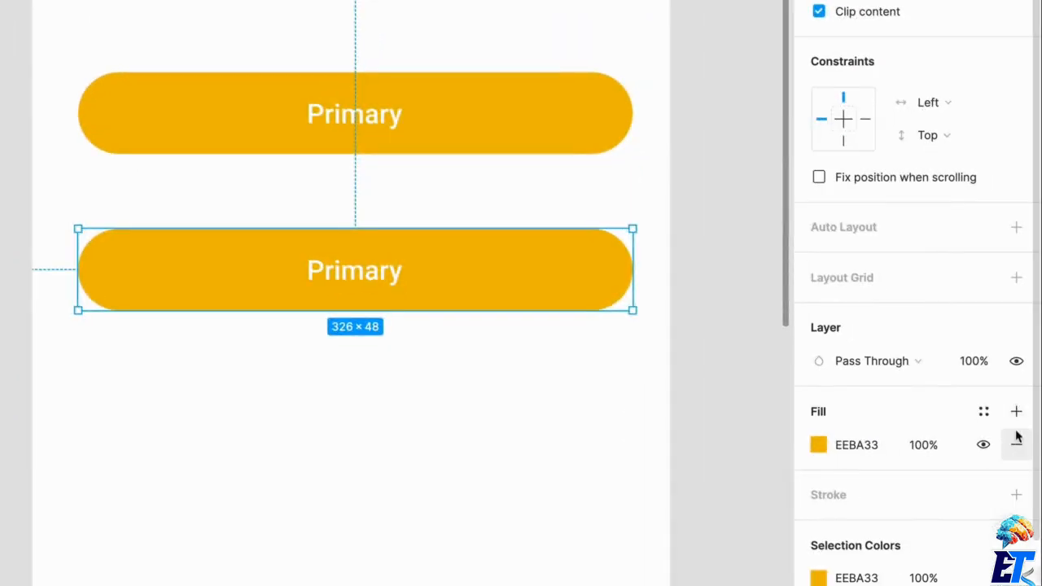
pyautogui.click(1017, 445)
# Step: Set the text colour of the label inside the Secondary frame to black (000000)
pyautogui.click(165, 389)
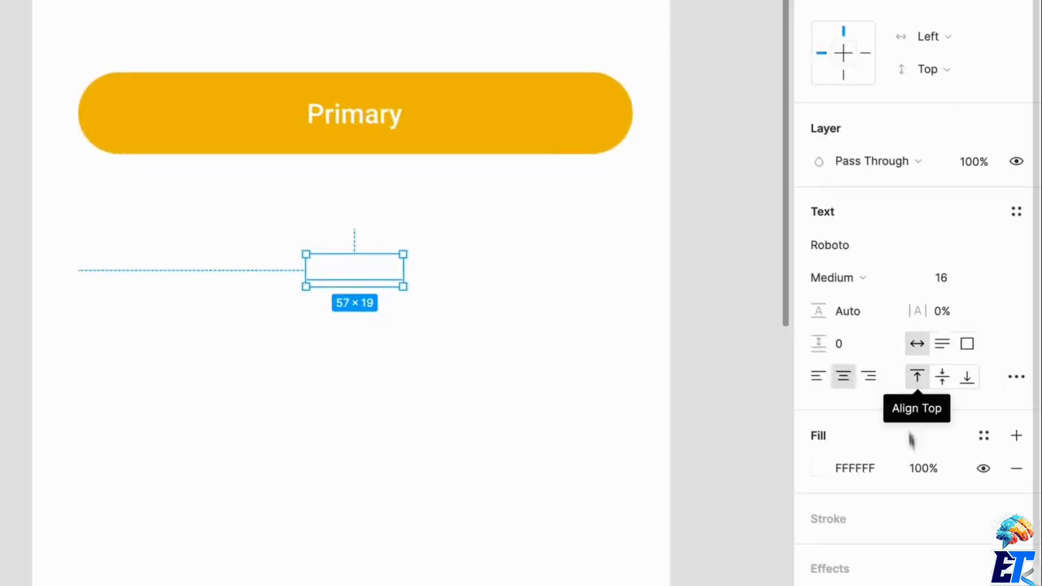
pyautogui.click(863, 470)
pyautogui.write('00')
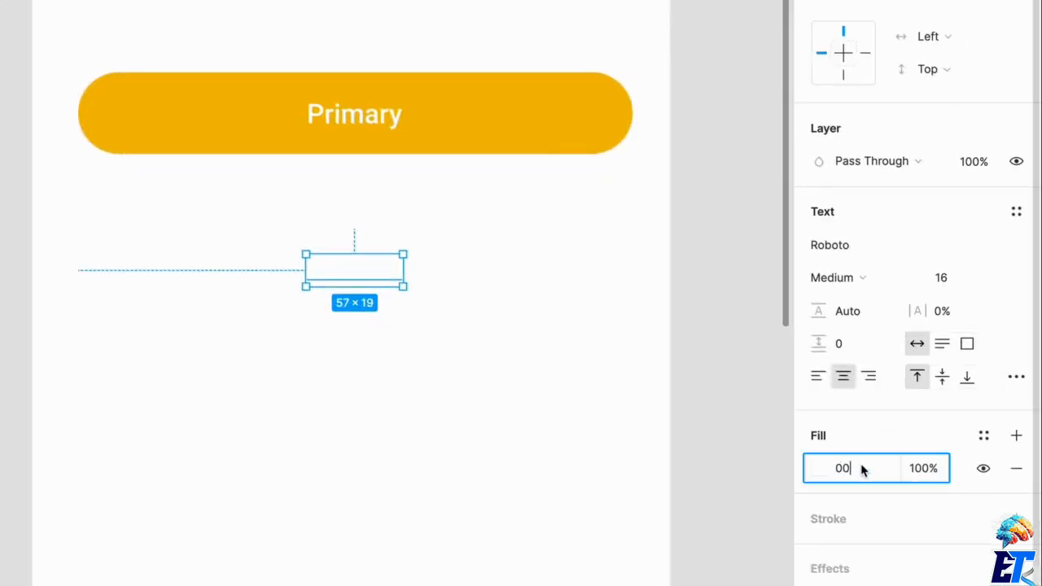
pyautogui.write('0000')
pyautogui.press('Return')
# Step: Change the label text inside the Secondary frame to "Secondary"
pyautogui.doubleClick(396, 290)
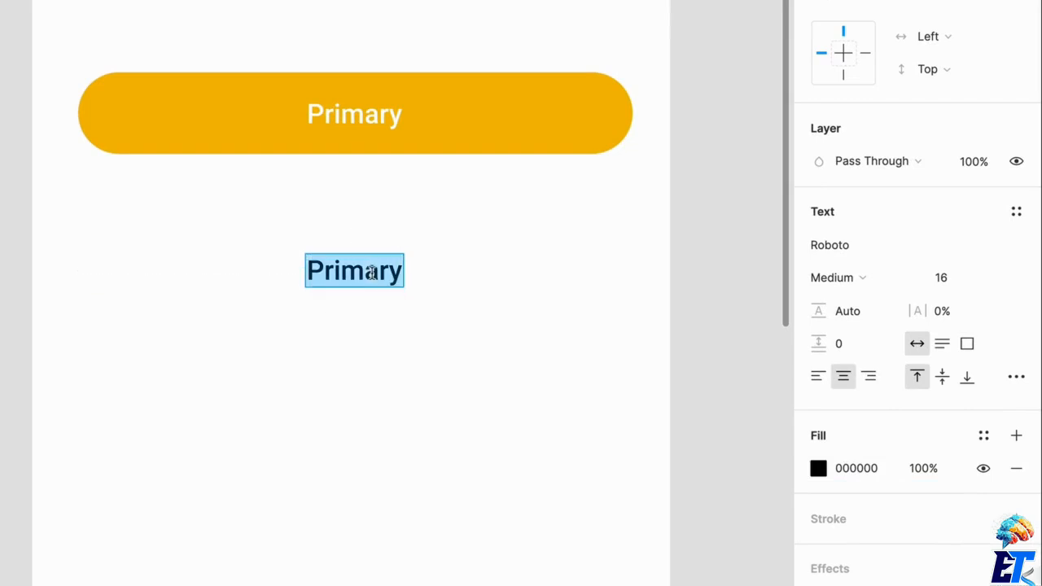
pyautogui.write('Secondary')
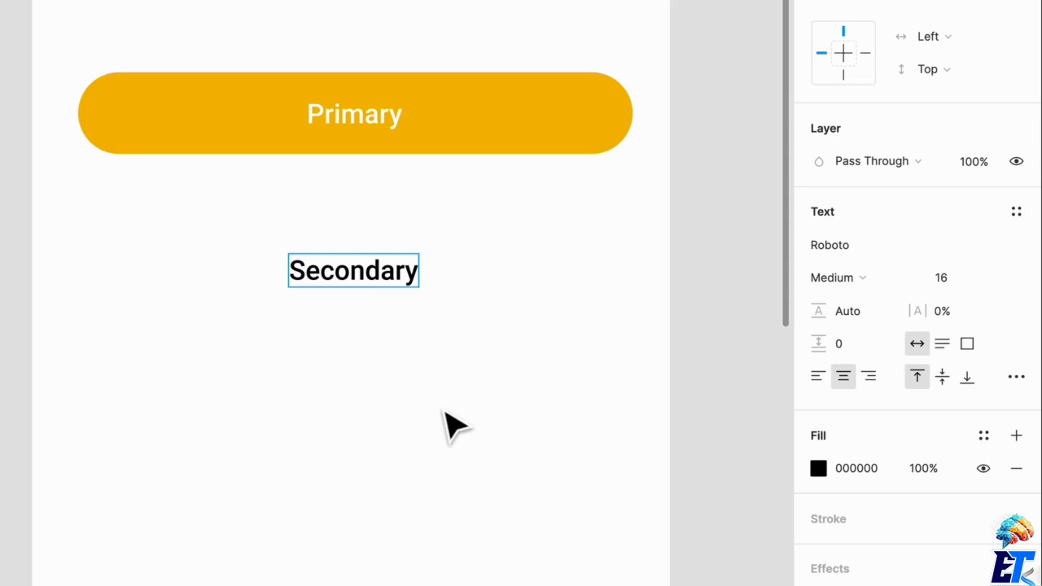
pyautogui.press('Escape')
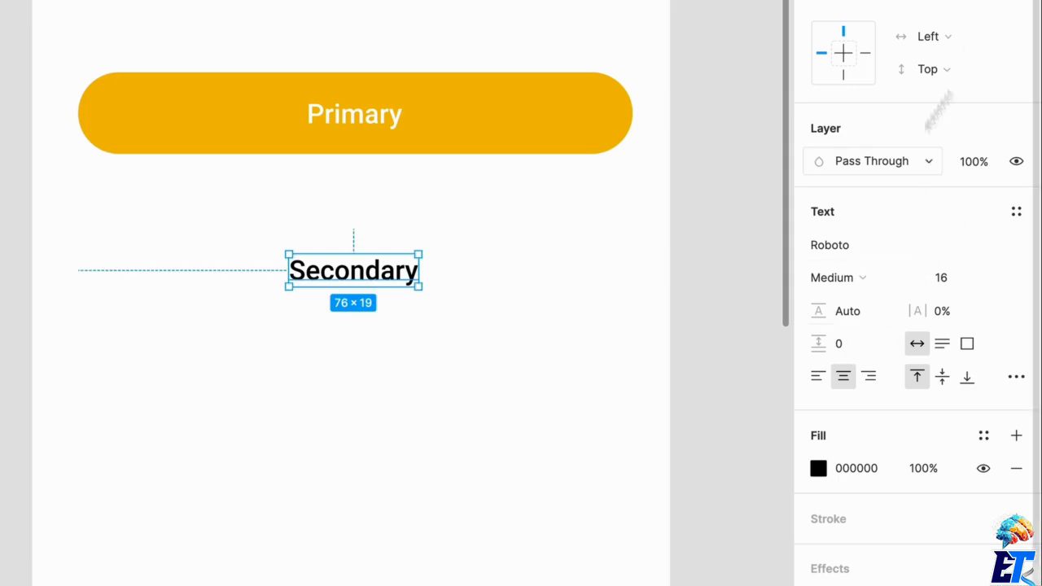
# Step: Adjust the horizontal constraints of the Secondary and Primary button labels
pyautogui.keyDown('shift'); pyautogui.click(866, 54); pyautogui.keyUp('shift')
pyautogui.doubleClick(395, 121)
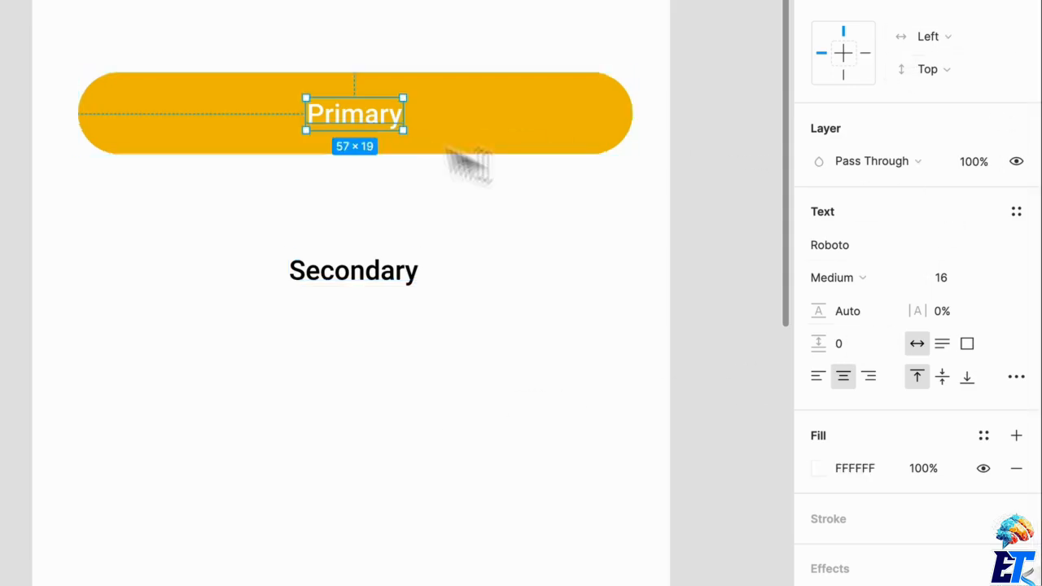
pyautogui.keyDown('shift'); pyautogui.click(865, 54); pyautogui.keyUp('shift')
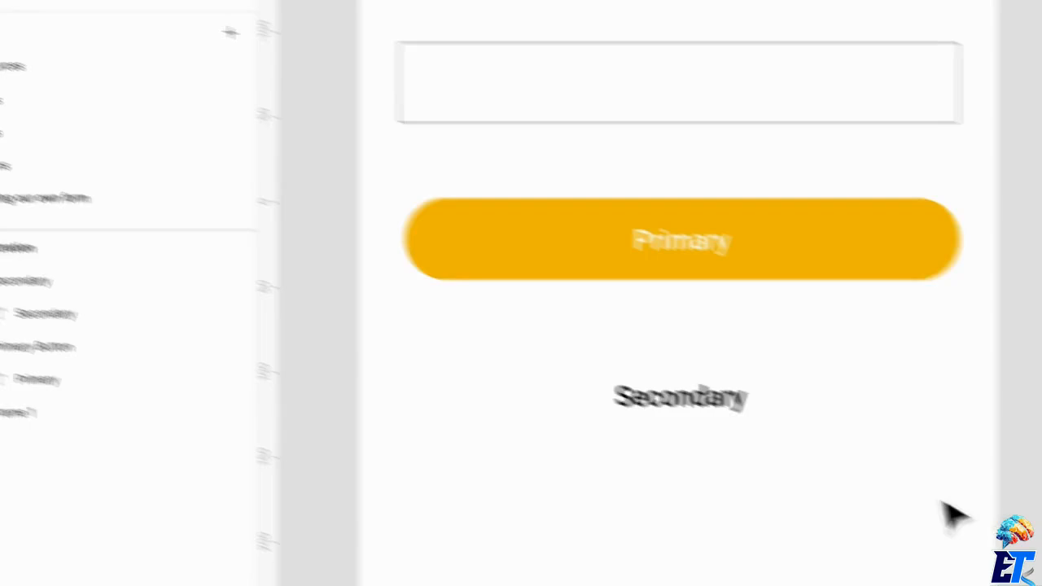
pyautogui.doubleClick(118, 407)
pyautogui.click(181, 485)
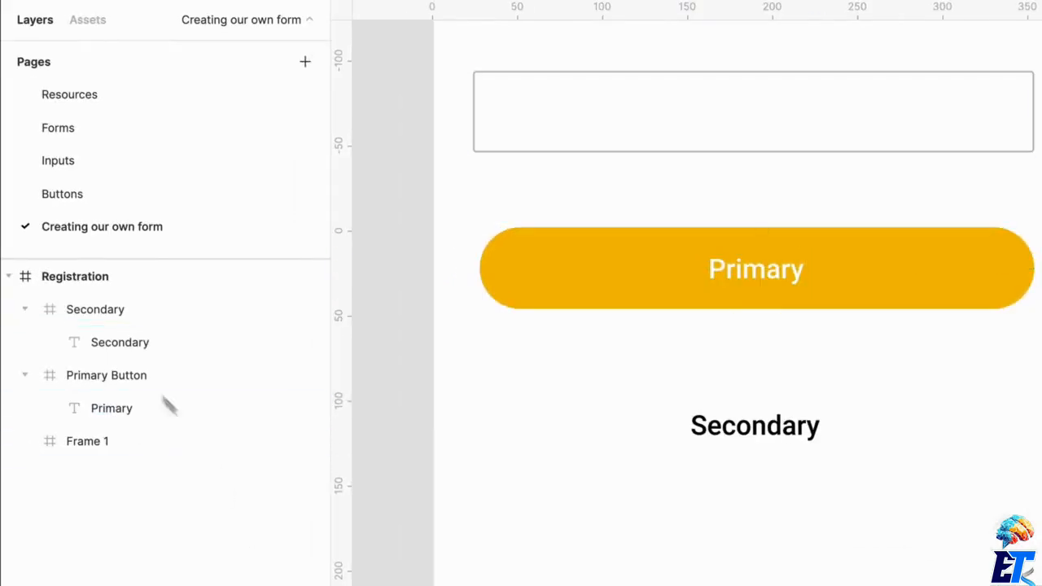
pyautogui.click(135, 319)
pyautogui.click(789, 555)
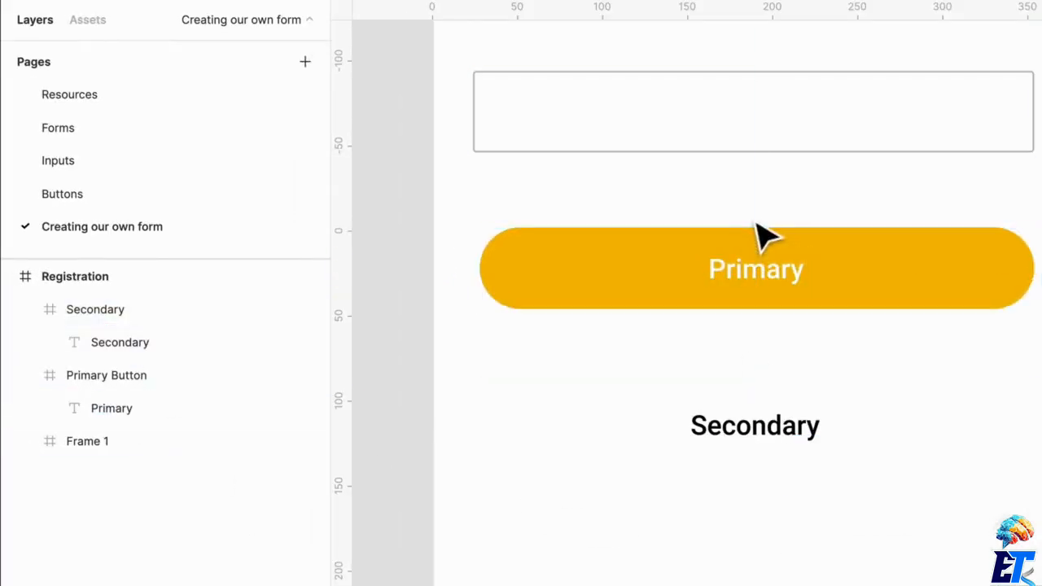
# Step: Set the corner radius of the outlined input field frame to 10
pyautogui.click(774, 130)
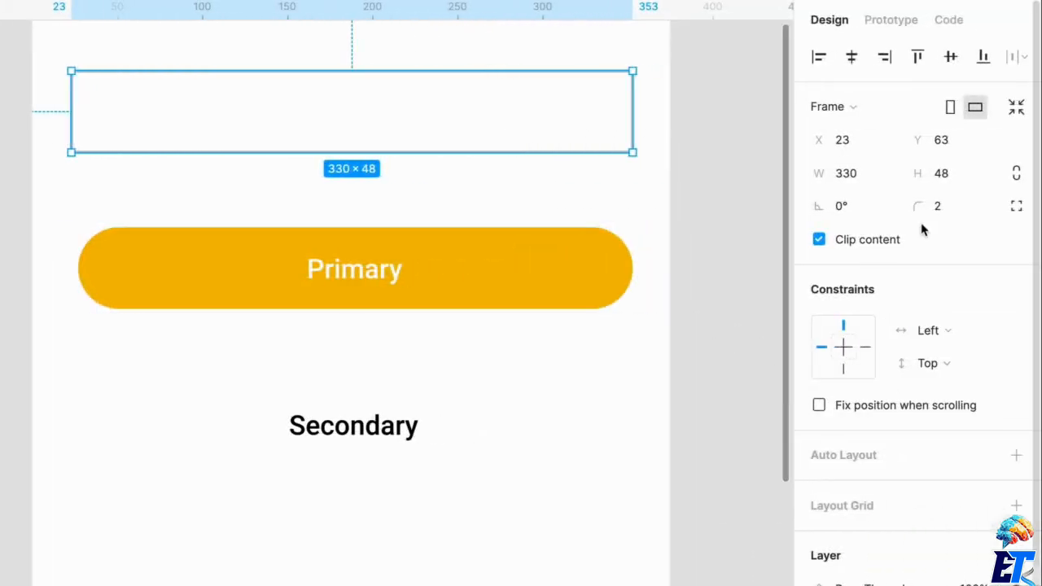
pyautogui.click(942, 207)
pyautogui.write('10')
pyautogui.press('Return')
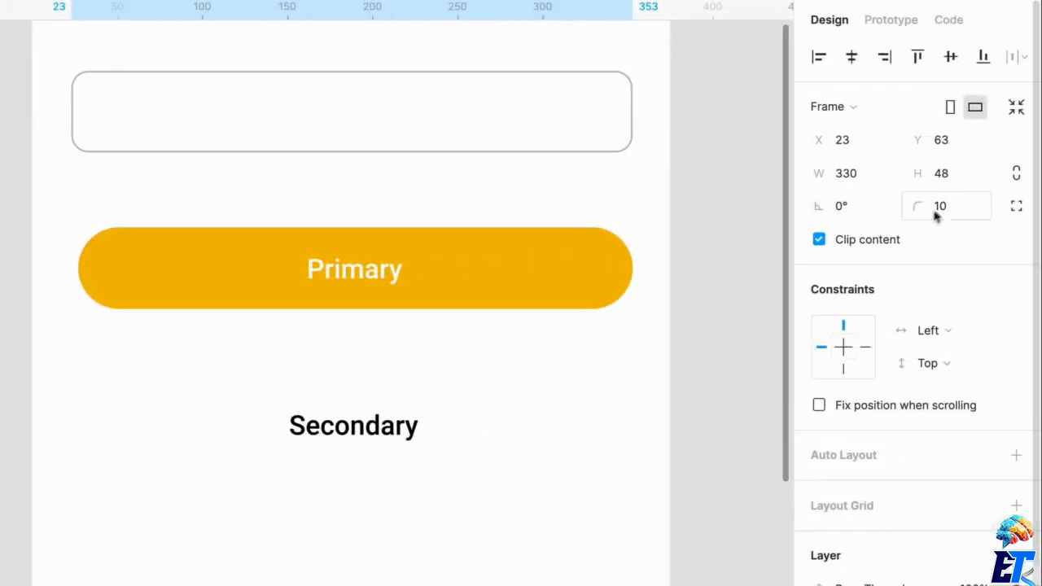
pyautogui.click(676, 196)
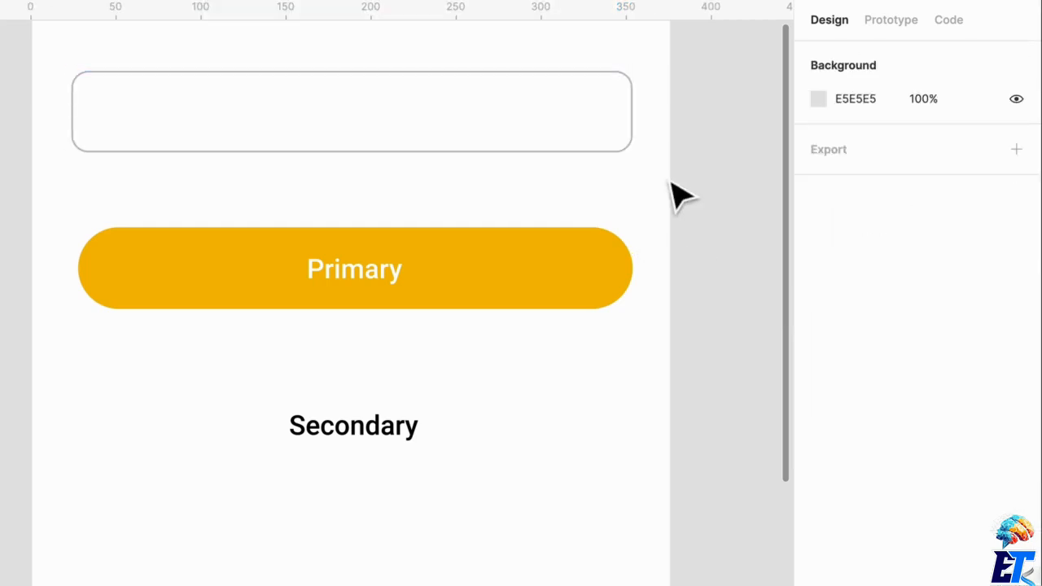
pyautogui.click(544, 144)
pyautogui.click(644, 488)
# Step: Rename the Registration frame as Components
pyautogui.scroll(-4, 644, 489)
pyautogui.hscroll(2, 645, 489)
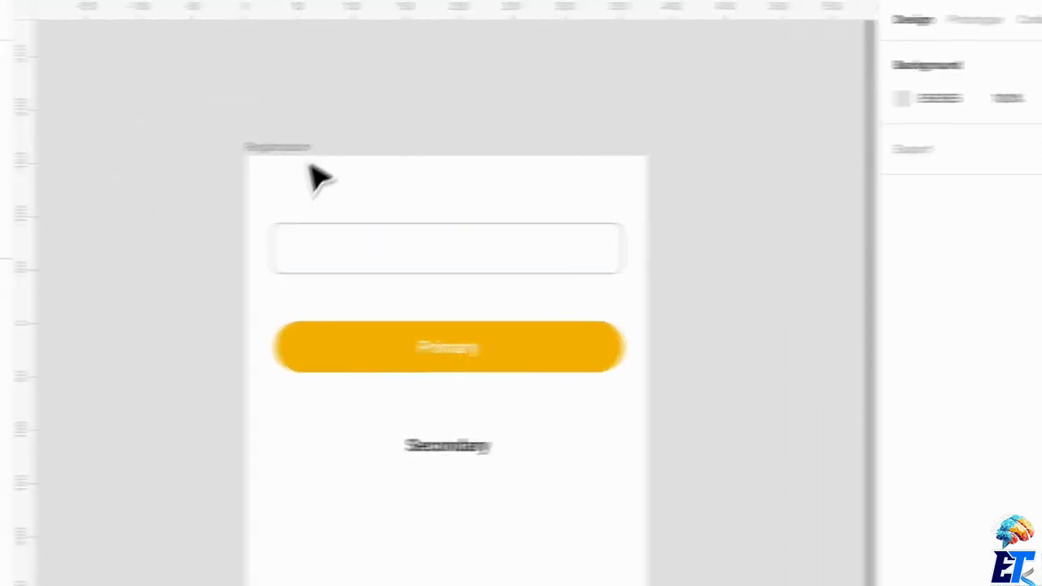
pyautogui.click(281, 148)
pyautogui.hotkey('ctrl', 'r')
pyautogui.write('C')
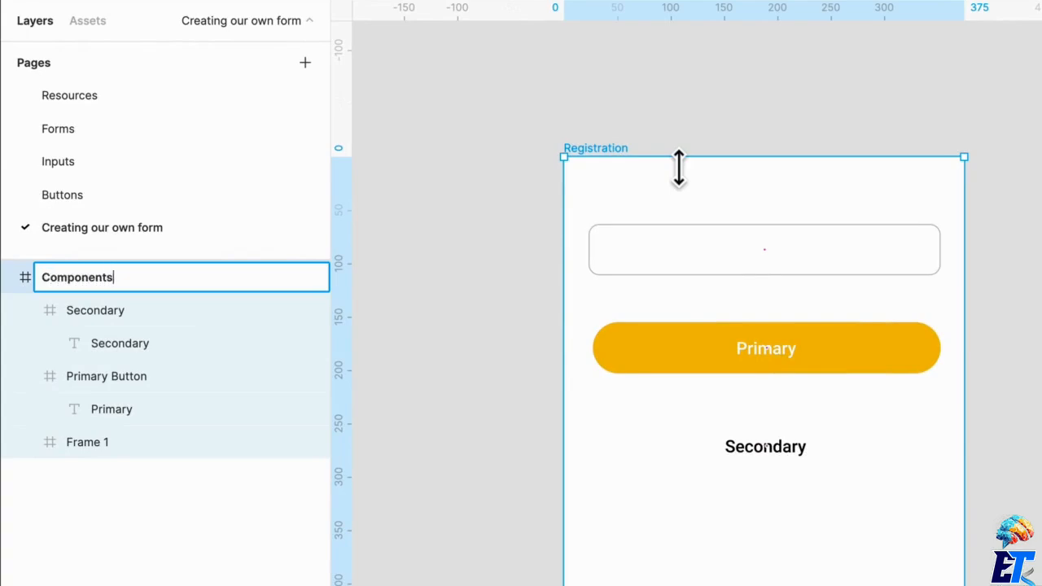
pyautogui.press('Return')
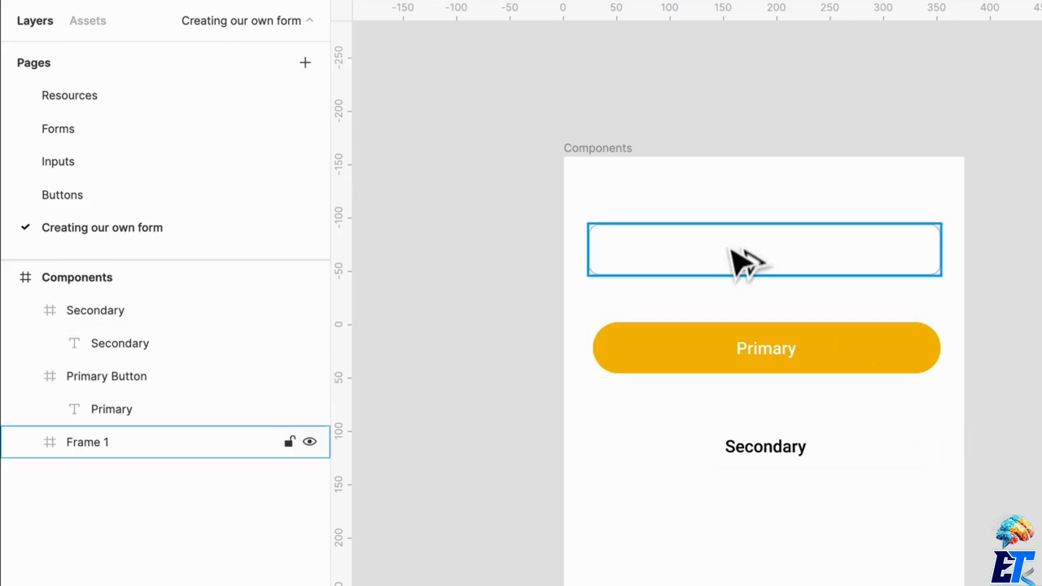
# Step: Duplicate the outlined input frame below the Secondary button and rename the original frame as Field
pyautogui.moveTo(741, 261); pyautogui.dragTo(749, 565)
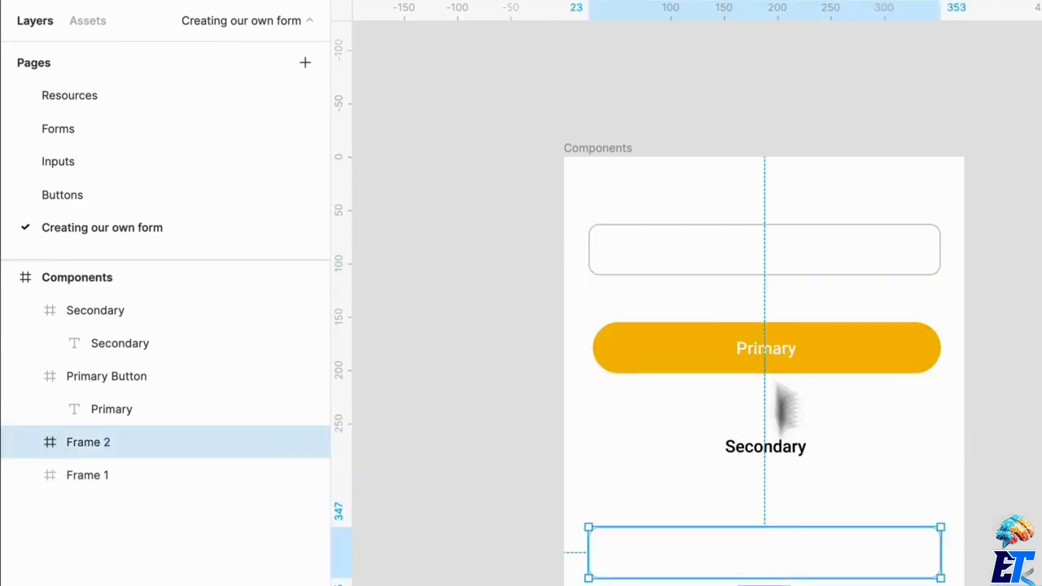
pyautogui.click(780, 266)
pyautogui.hotkey('ctrl', 'r')
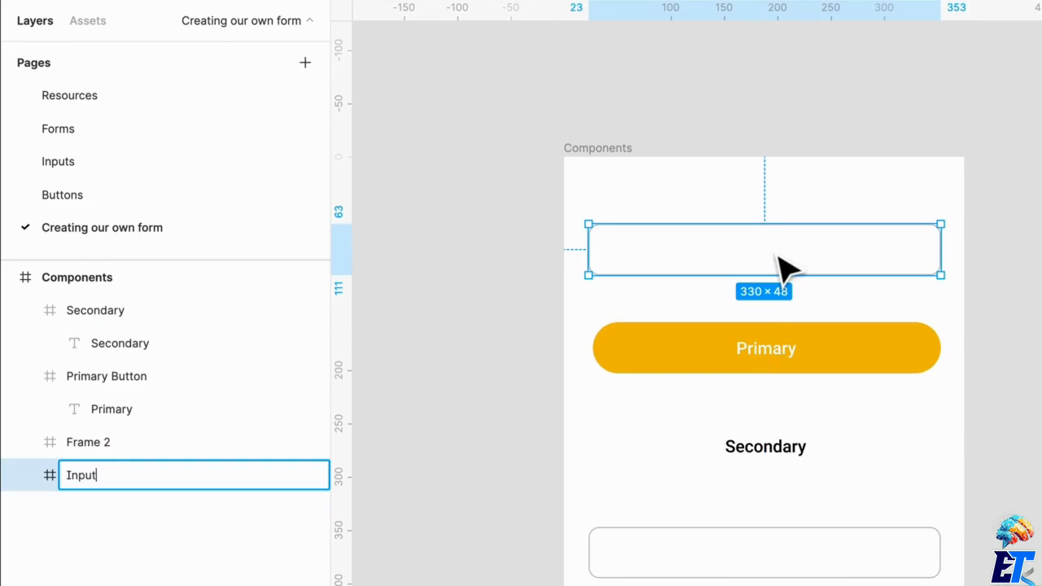
pyautogui.hotkey('ctrl', 'a')
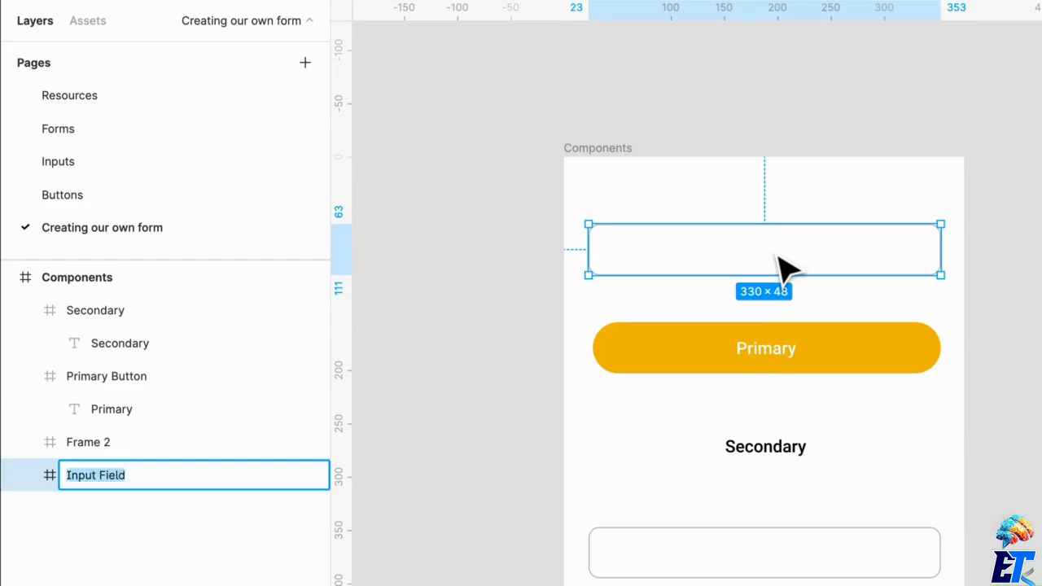
pyautogui.write('F')
pyautogui.press('Return')
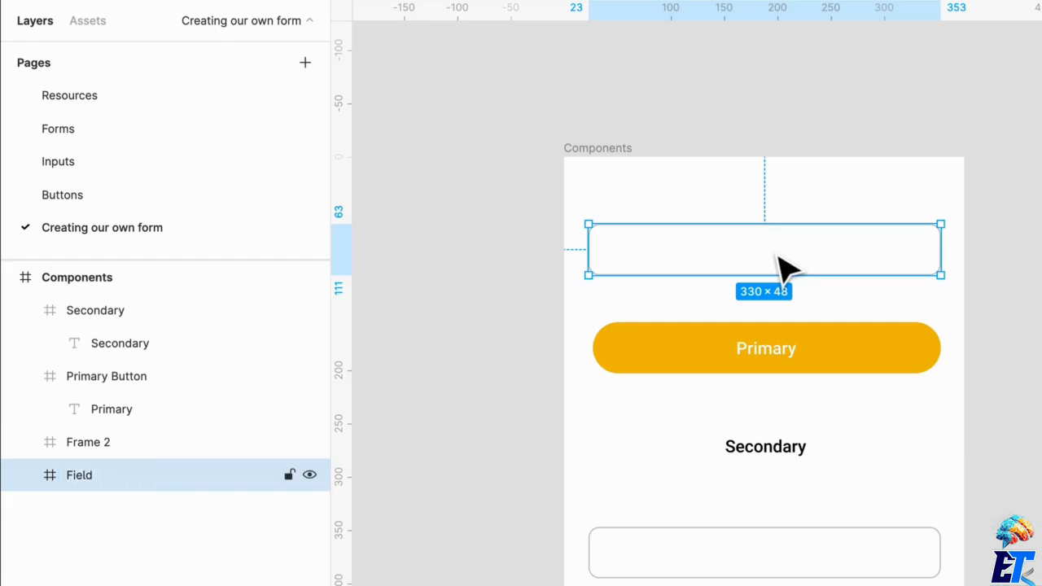
# Step: Add a text box reading "Input Text" inside the Field frame and set its font weight to Regular
pyautogui.press('t')
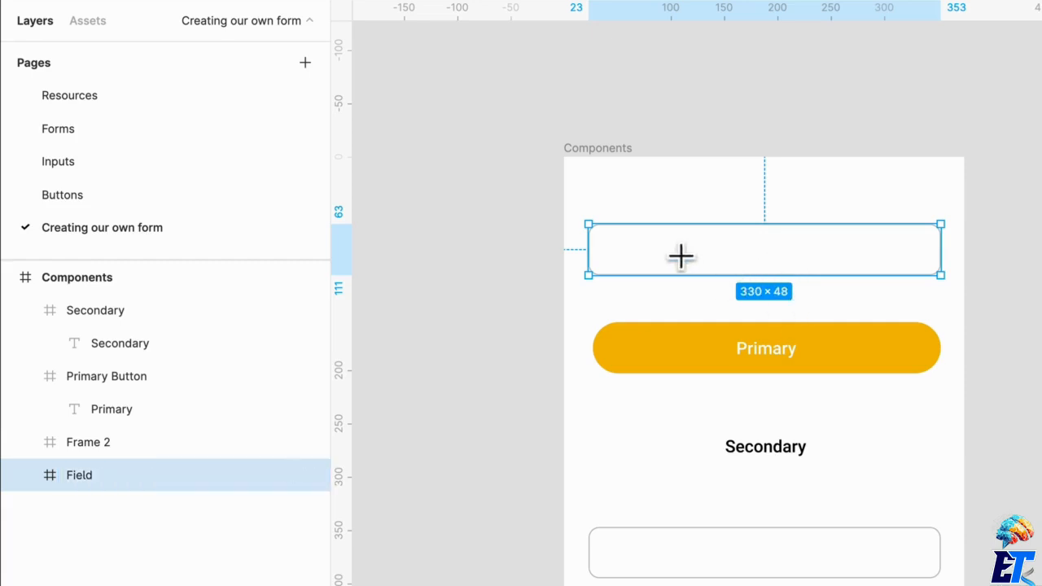
pyautogui.moveTo(674, 229); pyautogui.dragTo(845, 254)
pyautogui.write('Input Text')
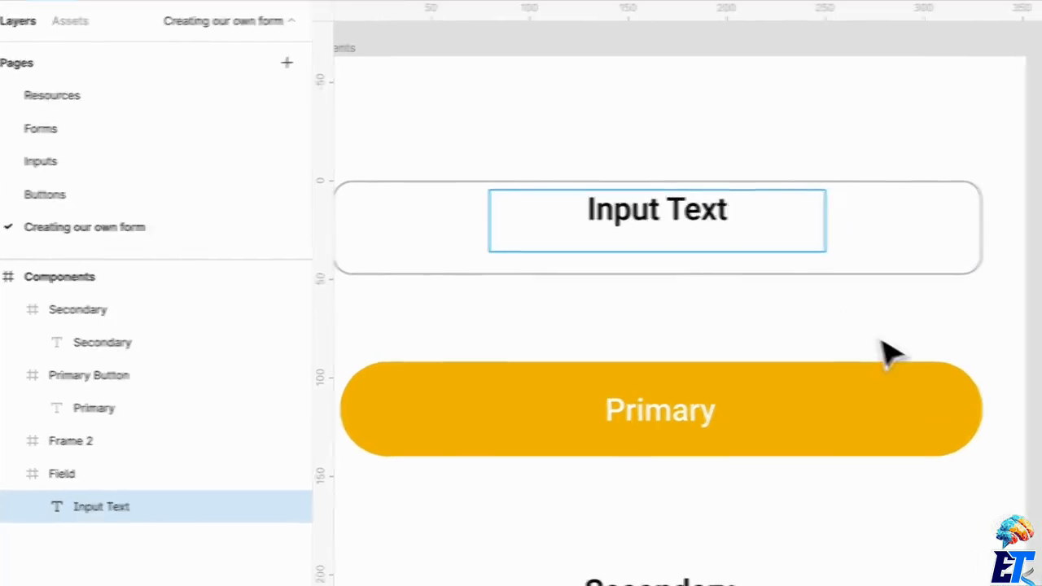
pyautogui.hotkey('ctrl', 'a')
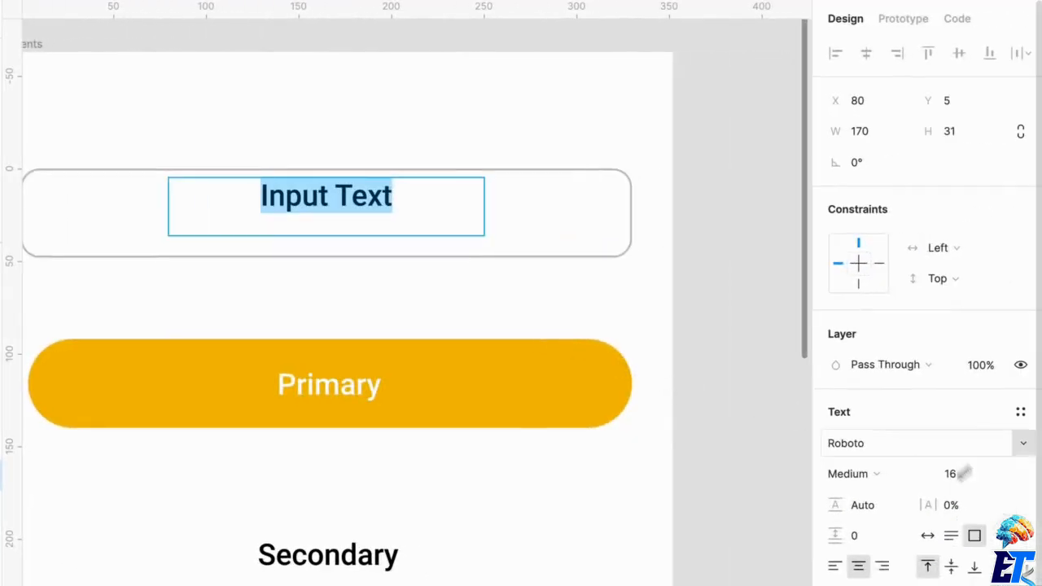
pyautogui.click(879, 477)
pyautogui.click(884, 454)
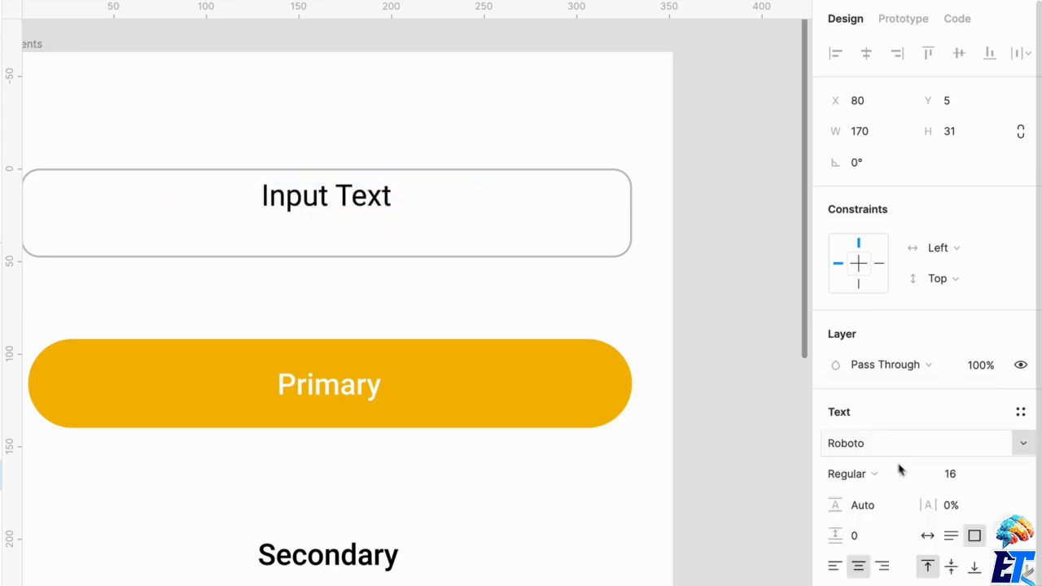
pyautogui.press('Escape')
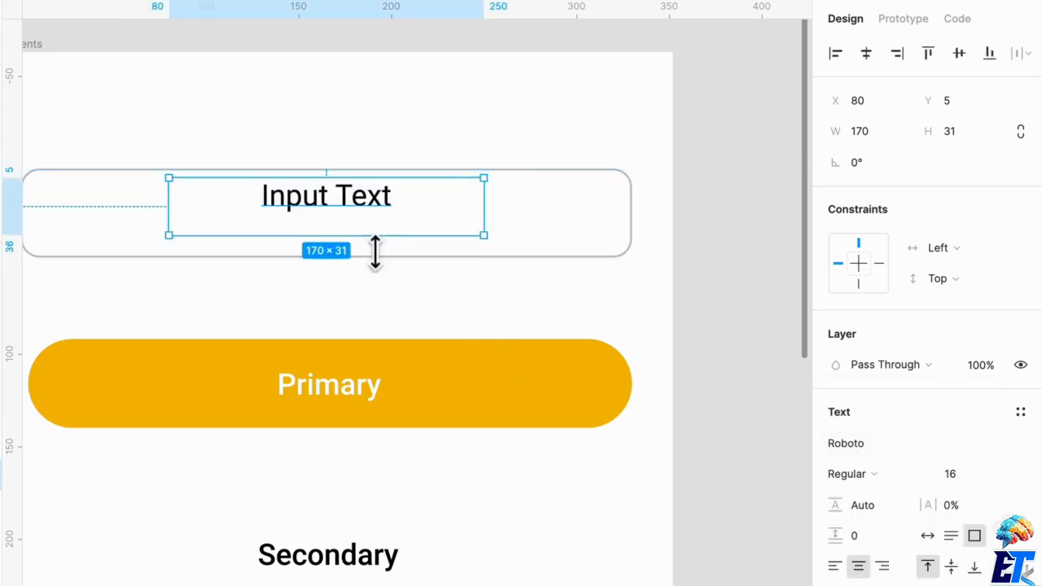
# Step: Center the Input Text vertically within the field, stretch its box to about 285 wide, and left-align the text
pyautogui.click(927, 535)
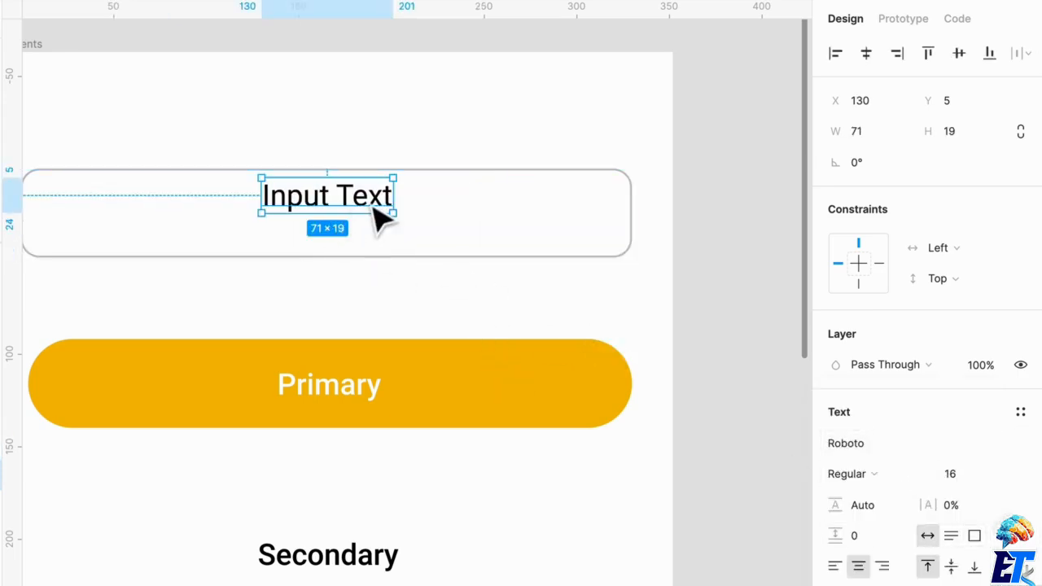
pyautogui.moveTo(371, 205); pyautogui.dragTo(375, 223)
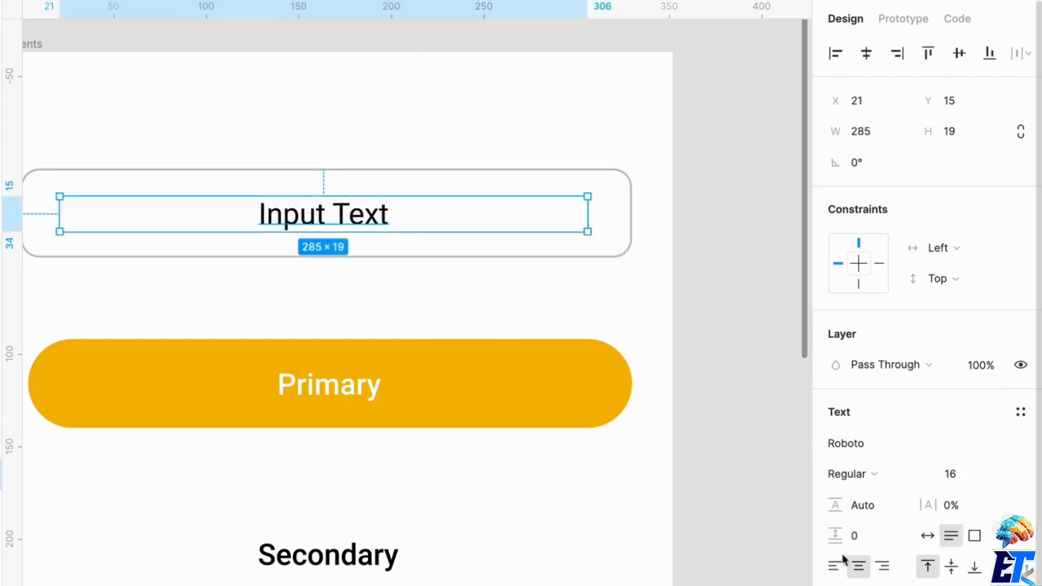
pyautogui.click(837, 565)
pyautogui.click(706, 316)
pyautogui.click(560, 244)
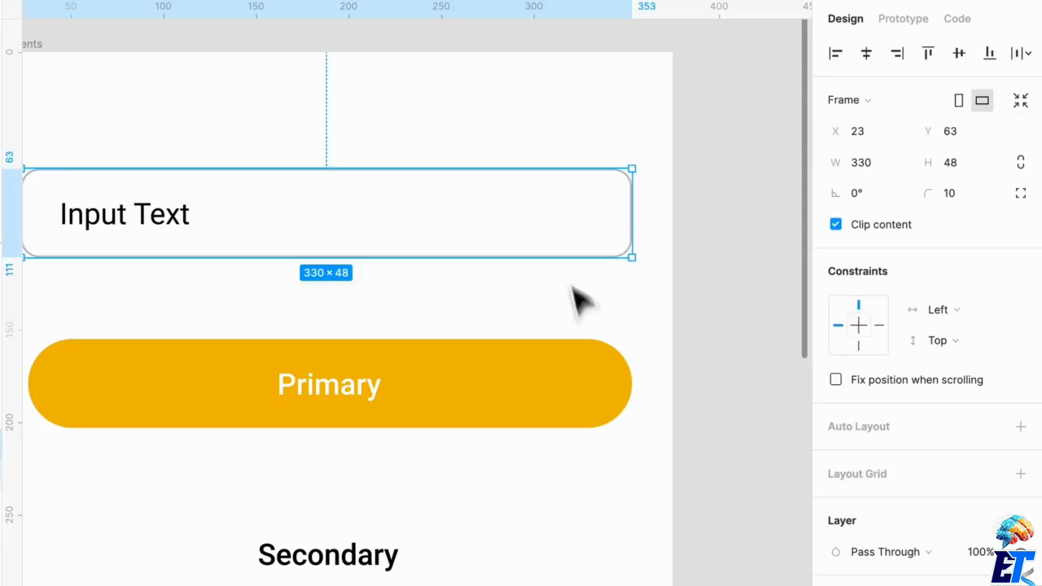
# Step: Resize the duplicated field frame below Secondary into a 32 × 32 checkbox square
pyautogui.scroll(-3, 577, 314)
pyautogui.scroll(-2, 576, 314)
pyautogui.click(570, 388)
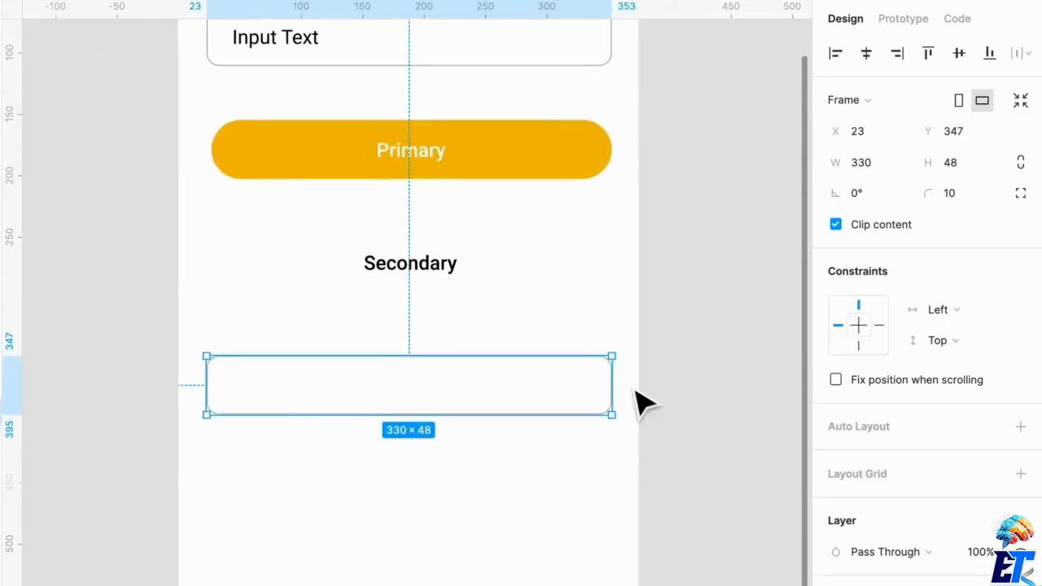
pyautogui.moveTo(612, 399); pyautogui.dragTo(279, 407)
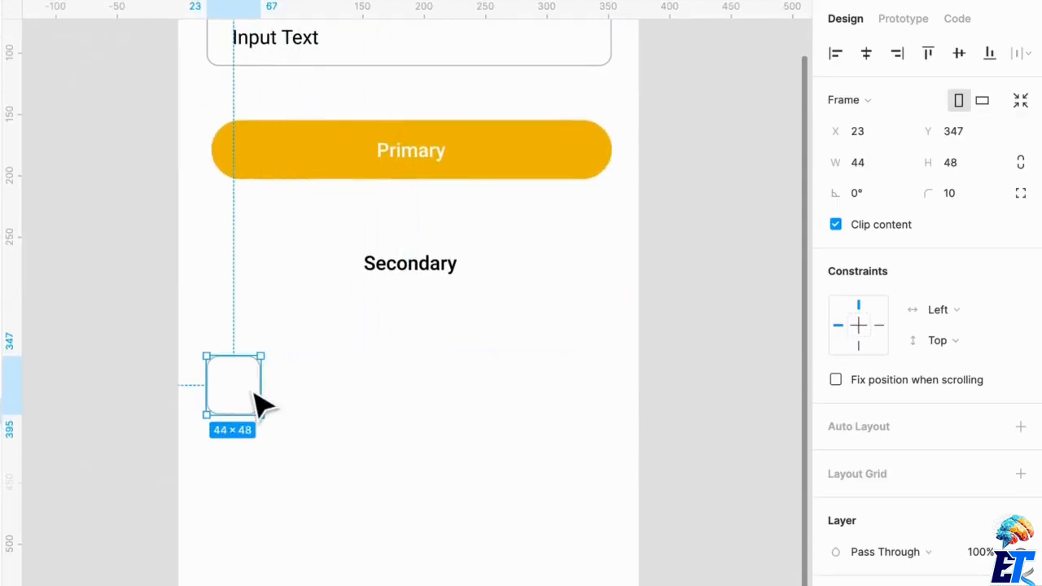
pyautogui.scroll(5, 254, 406)
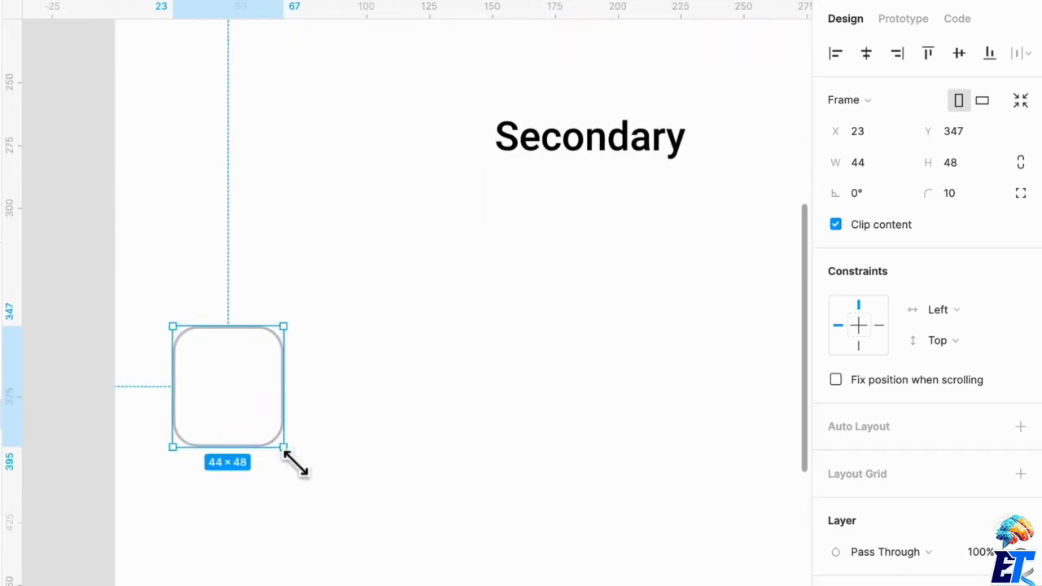
pyautogui.moveTo(268, 453)
pyautogui.mouseDown()
pyautogui.moveTo(268, 412)
pyautogui.moveTo(265, 447)
pyautogui.mouseUp()
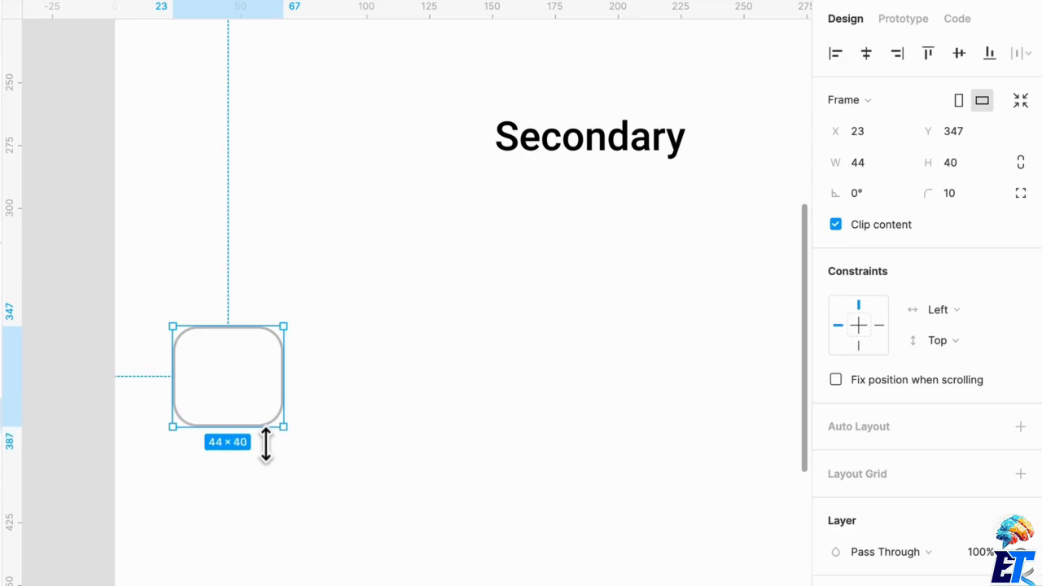
pyautogui.moveTo(294, 403)
pyautogui.mouseDown()
pyautogui.moveTo(279, 404)
pyautogui.moveTo(292, 402)
pyautogui.mouseUp()
pyautogui.click(397, 408)
pyautogui.scroll(-5, 396, 408)
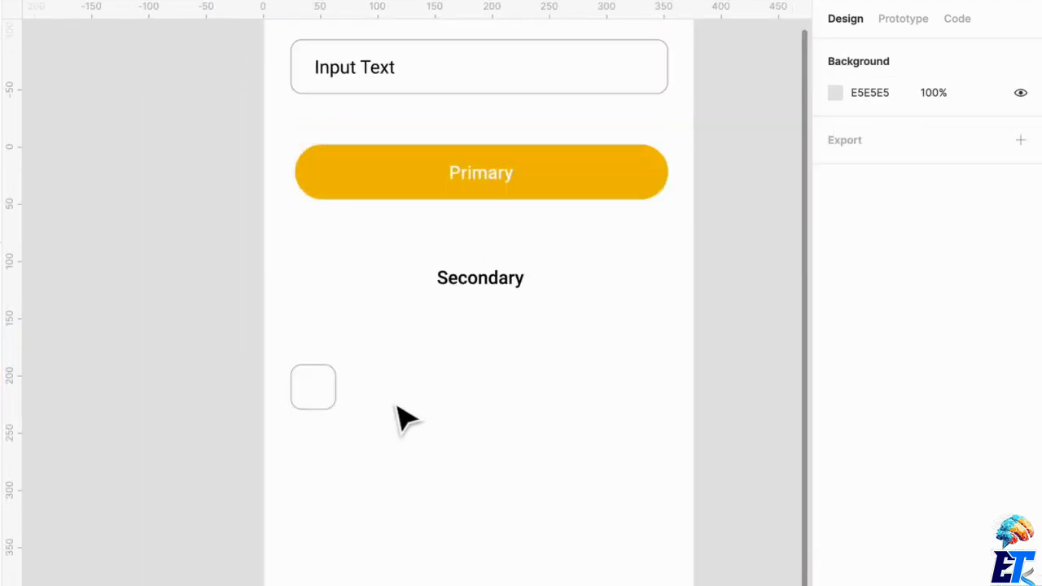
pyautogui.scroll(4, 397, 408)
pyautogui.click(279, 403)
pyautogui.moveTo(293, 437); pyautogui.dragTo(287, 425)
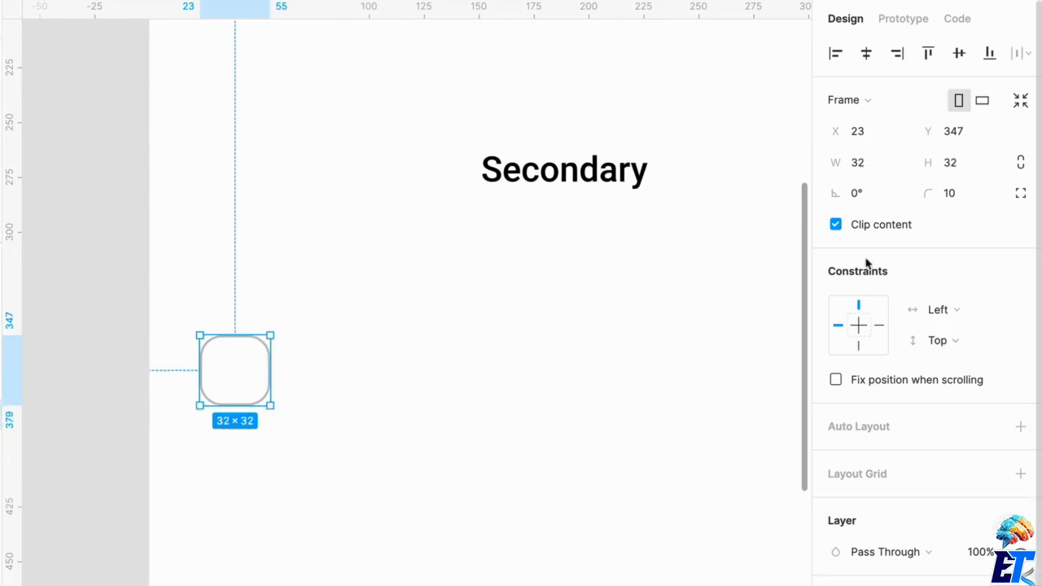
# Step: Set the corner radius of the checkbox square to 5
pyautogui.click(950, 195)
pyautogui.write('5')
pyautogui.press('Return')
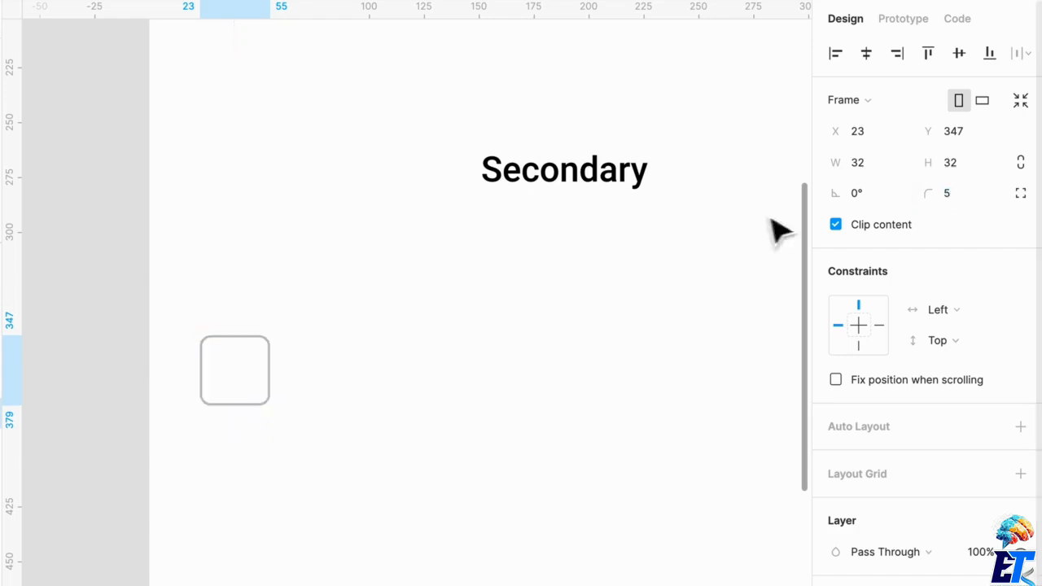
pyautogui.click(364, 423)
pyautogui.scroll(-5, 365, 423)
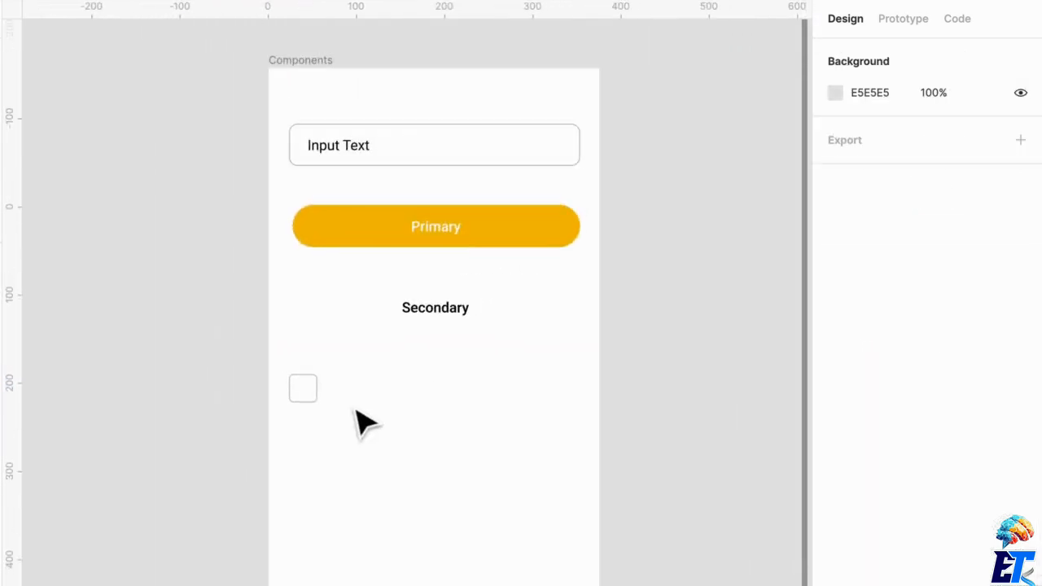
# Step: Add a text box about 156 × 41 reading "Checkbox Text" beside the checkbox square
pyautogui.scroll(5, 365, 424)
pyautogui.hscroll(1, 440, 384)
pyautogui.scroll(3, 431, 382)
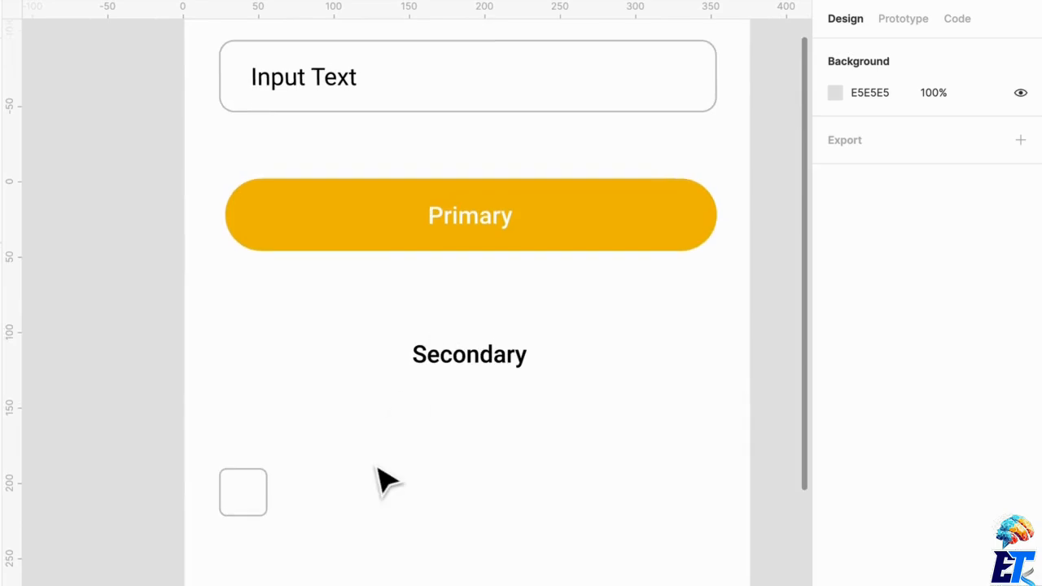
pyautogui.scroll(-1, 383, 480)
pyautogui.press('t')
pyautogui.moveTo(361, 444); pyautogui.dragTo(598, 513)
pyautogui.scroll(-1, 597, 509)
pyautogui.write('Checkbox Text')
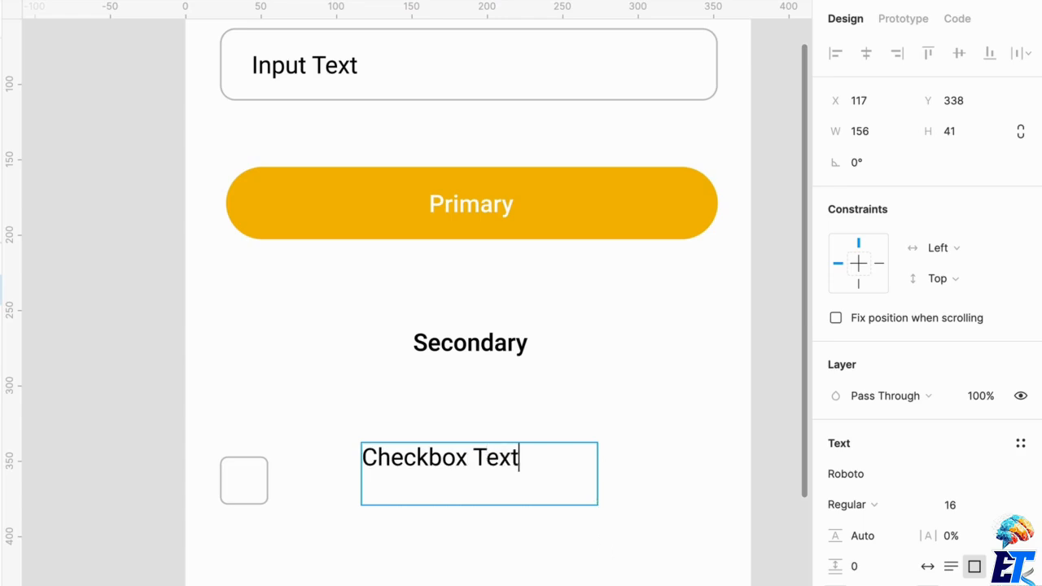
pyautogui.press('Escape')
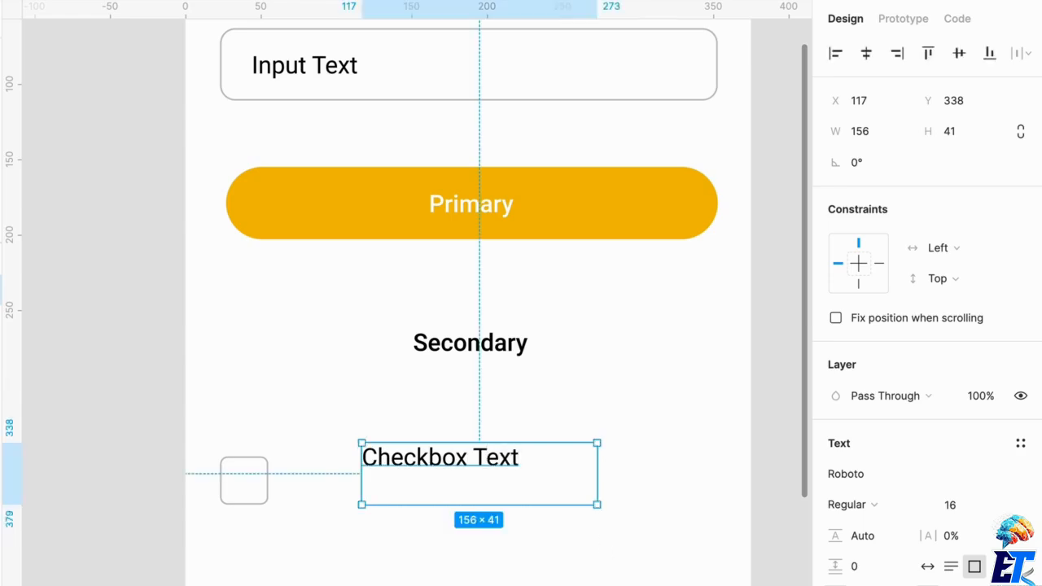
# Step: Set the Checkbox Text to auto width and move it close to the checkbox, vertically centered on it
pyautogui.click(927, 569)
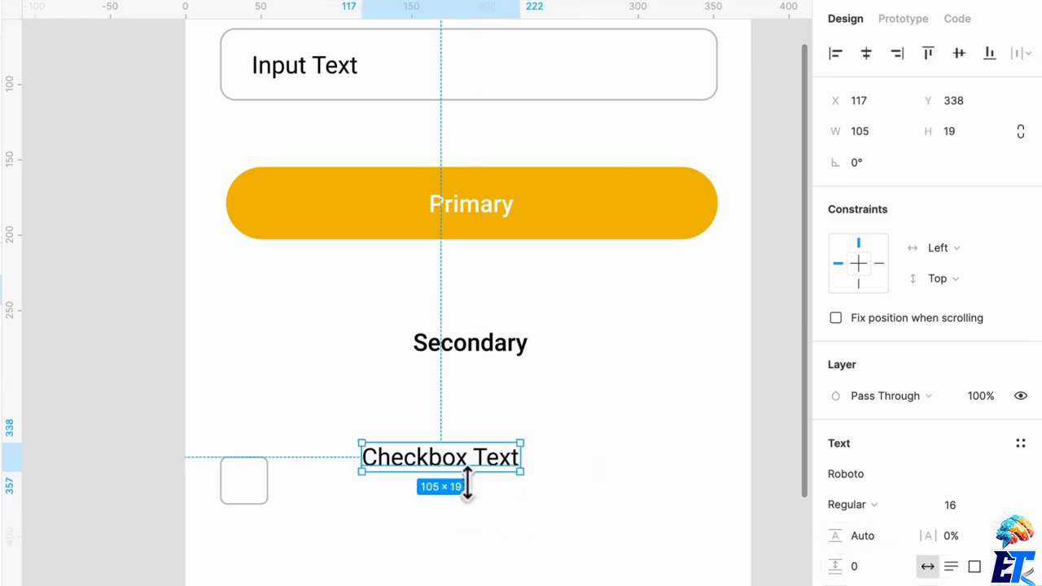
pyautogui.moveTo(473, 464); pyautogui.dragTo(410, 488)
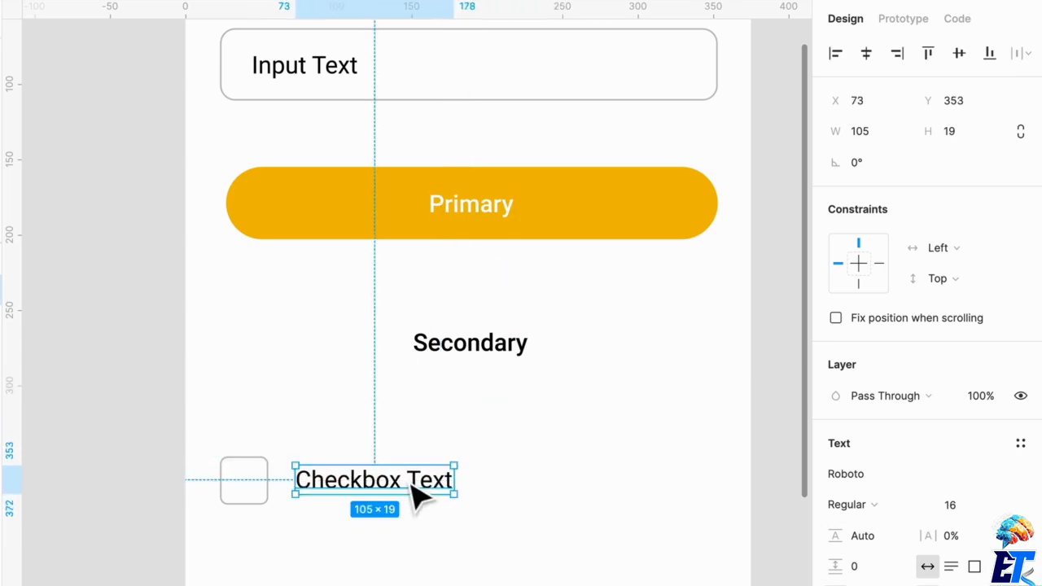
pyautogui.click(530, 559)
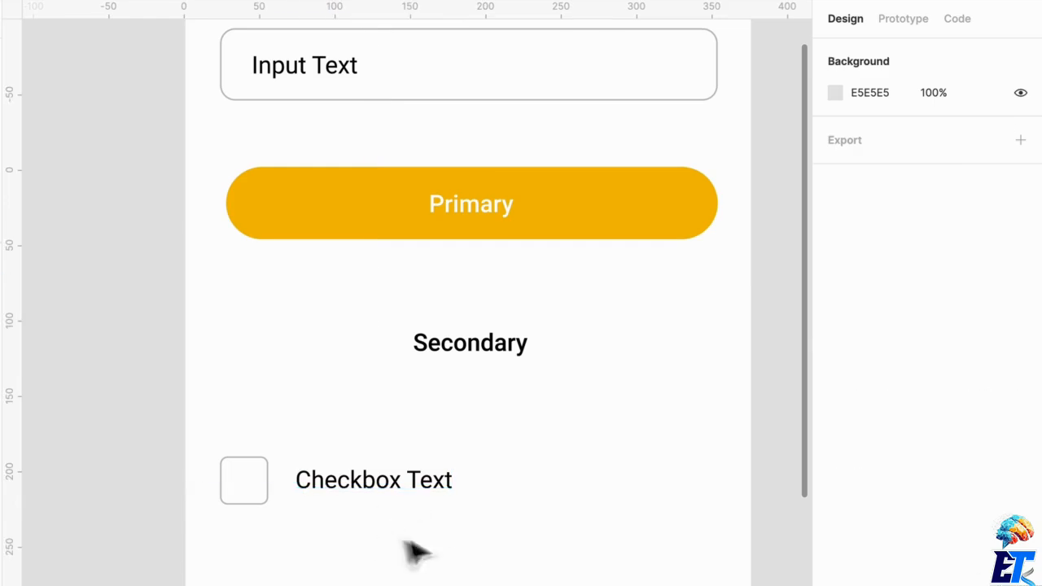
# Step: Wrap the checkbox square and its Checkbox Text label together in one frame
pyautogui.moveTo(452, 552); pyautogui.dragTo(273, 493)
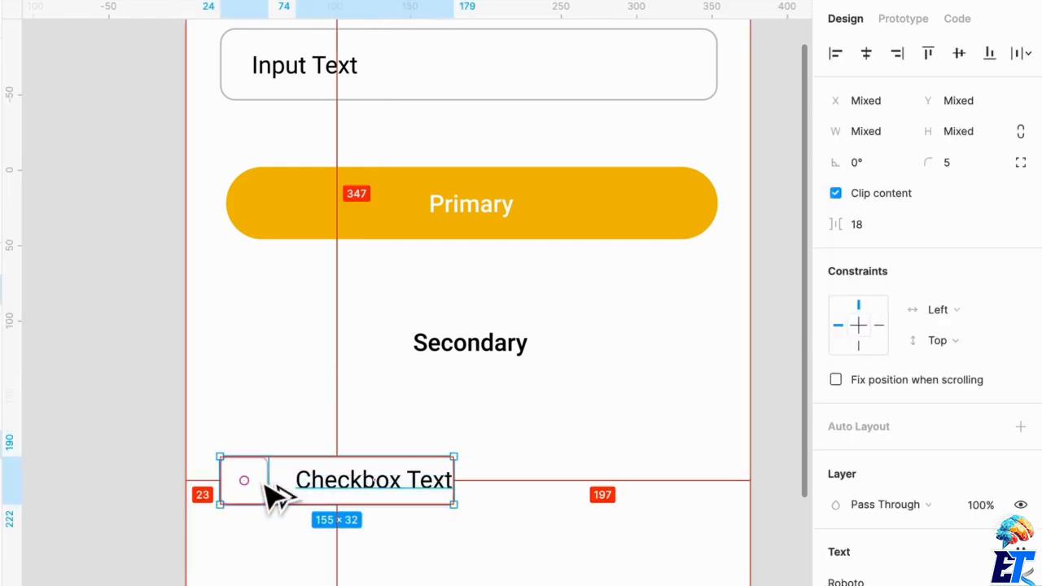
pyautogui.hotkey('ctrl', 'alt', 'g')
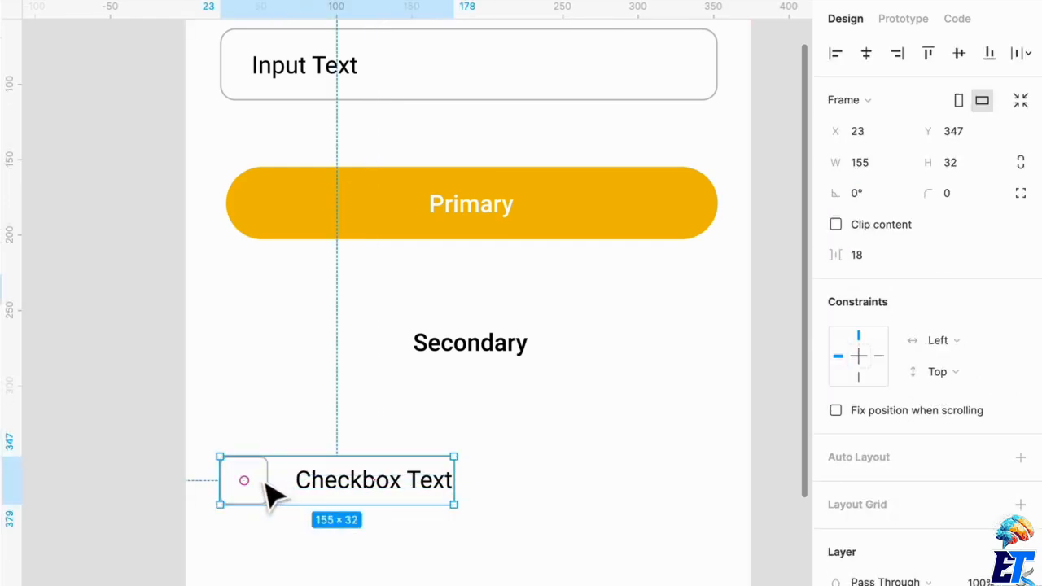
pyautogui.doubleClick(266, 481)
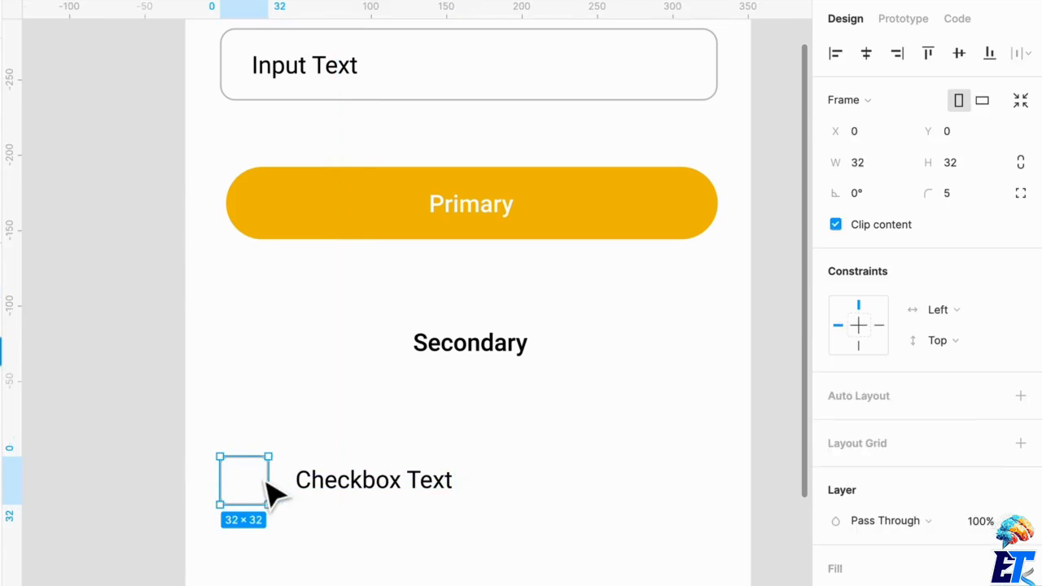
pyautogui.moveTo(434, 570); pyautogui.dragTo(252, 464)
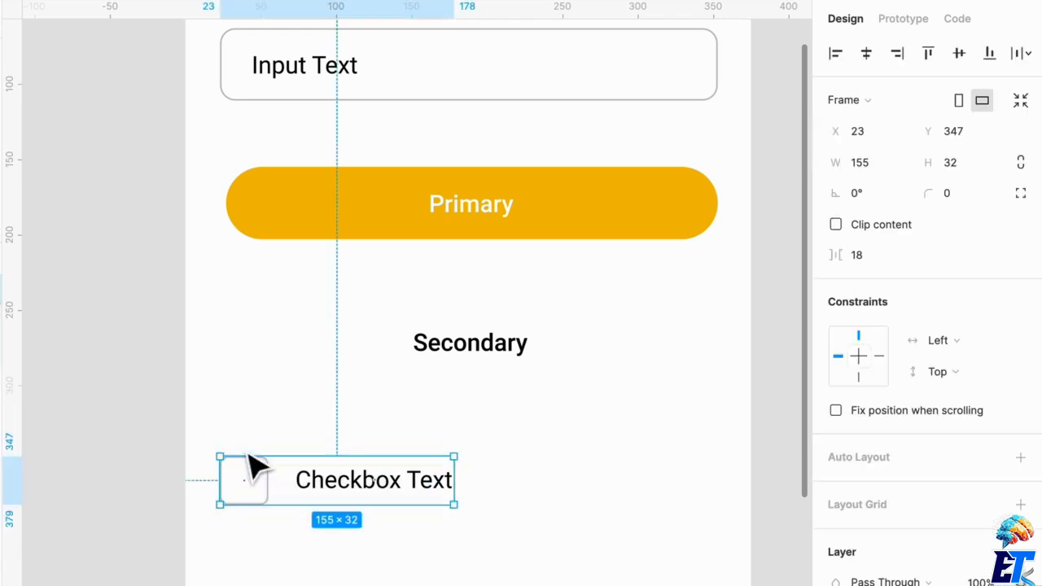
pyautogui.click(601, 570)
# Step: Create an iPhone 11 Pro / X frame of 375 × 812 beside the Components frame
pyautogui.scroll(-5, 602, 570)
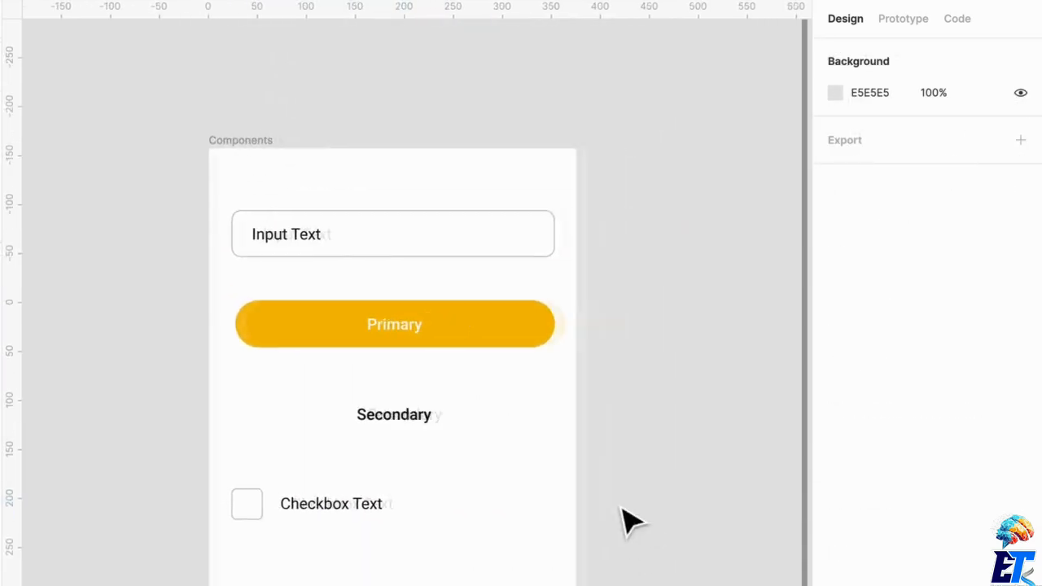
pyautogui.hscroll(7, 623, 511)
pyautogui.press('f')
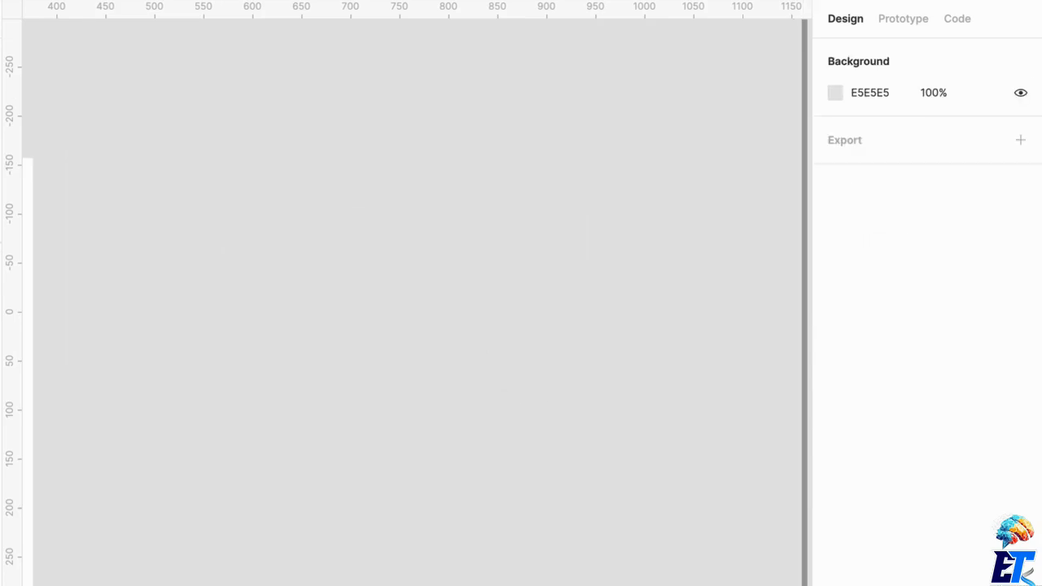
pyautogui.press('f')
pyautogui.click(888, 114)
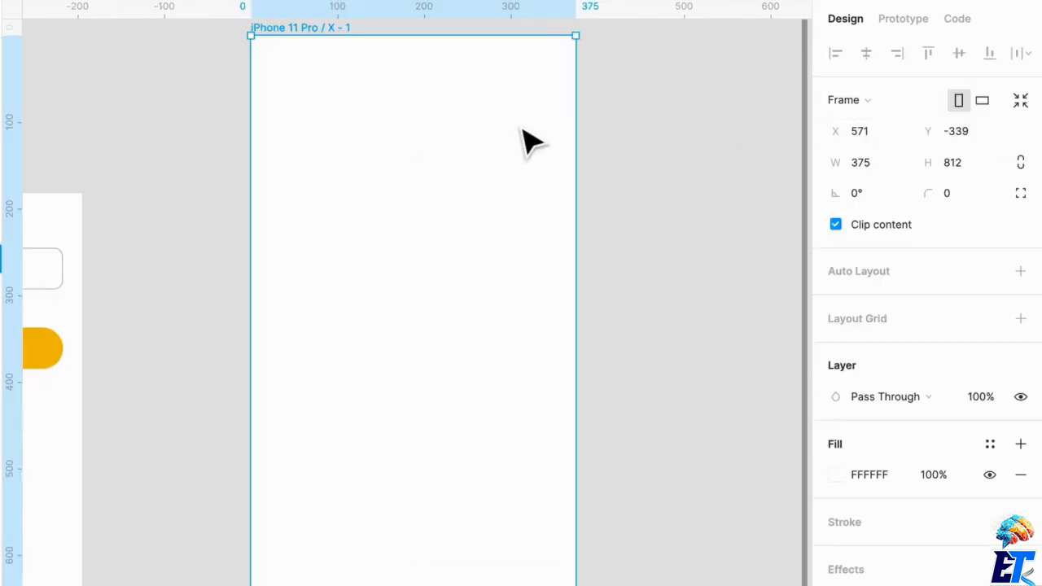
# Step: Rename the new iPhone frame as Registration and move it level with the top of the Components frame
pyautogui.scroll(-4, 778, 229)
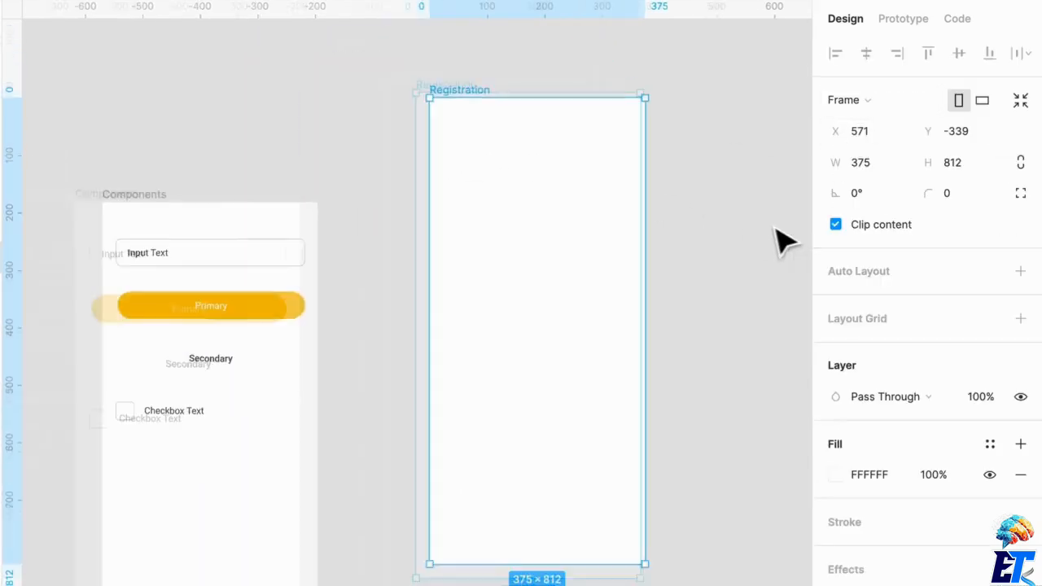
pyautogui.hscroll(2, 765, 231)
pyautogui.moveTo(571, 264); pyautogui.dragTo(566, 368)
pyautogui.click(657, 318)
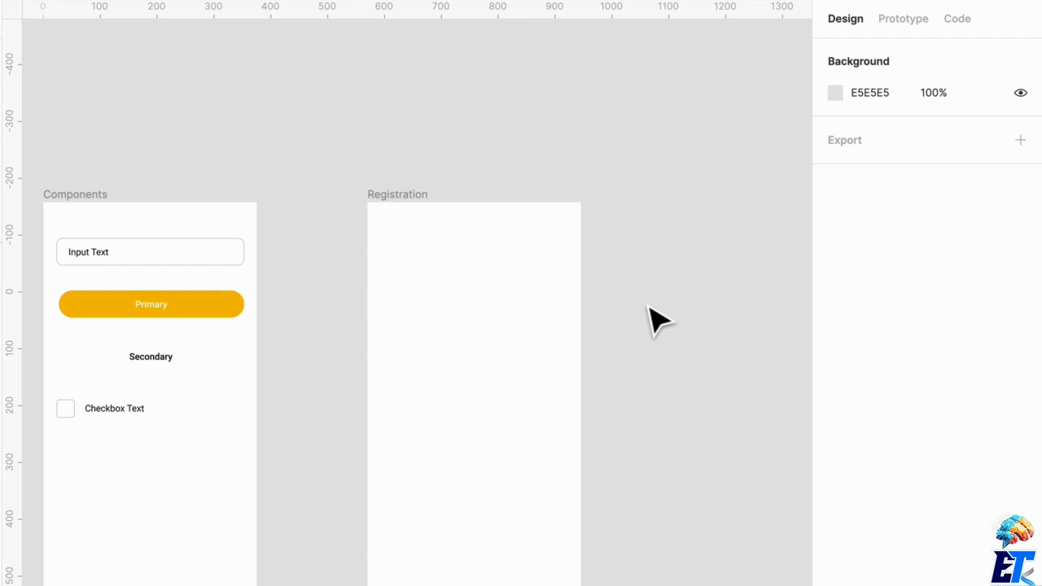
# Step: Add a text box of about 234 × 95 reading "Welcome" in the upper part of the Registration frame
pyautogui.scroll(-1, 656, 317)
pyautogui.hscroll(2, 657, 318)
pyautogui.click(425, 345)
pyautogui.press('t')
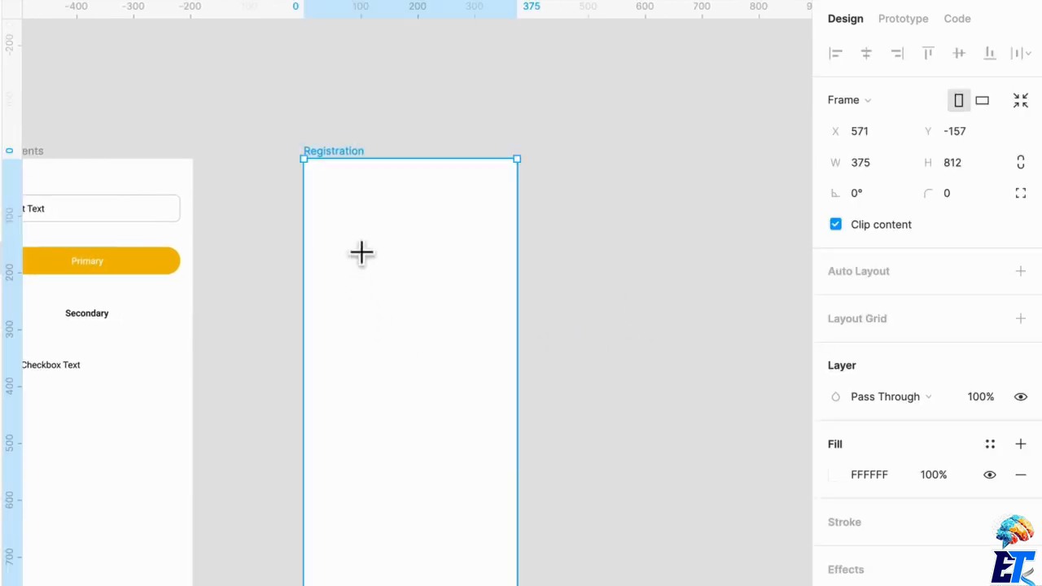
pyautogui.moveTo(345, 234); pyautogui.dragTo(478, 288)
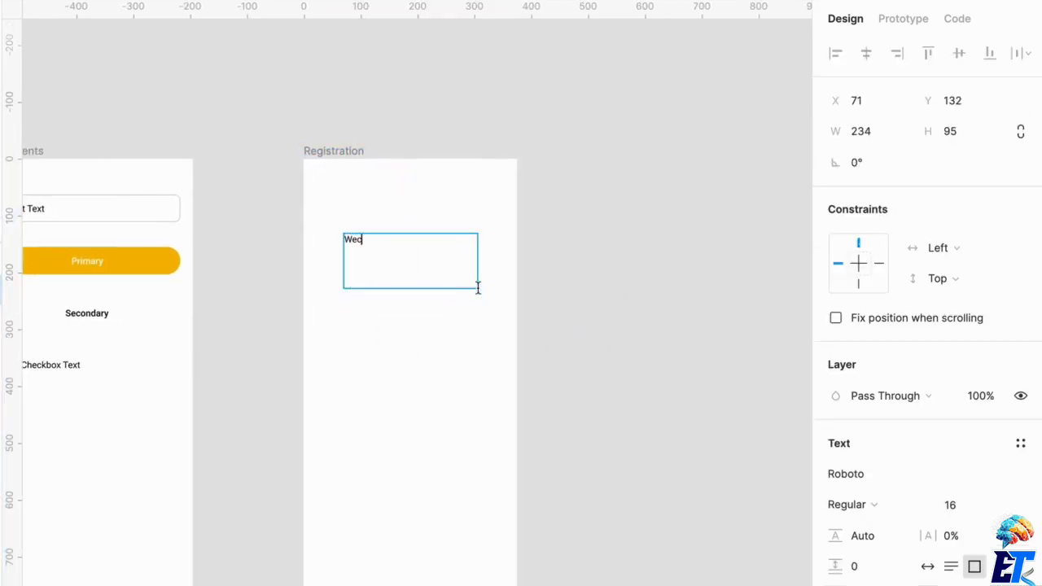
pyautogui.write('Welcome')
# Step: Make the Welcome text bold and center-aligned, with its text box set to auto width
pyautogui.hotkey('ctrl', 'a')
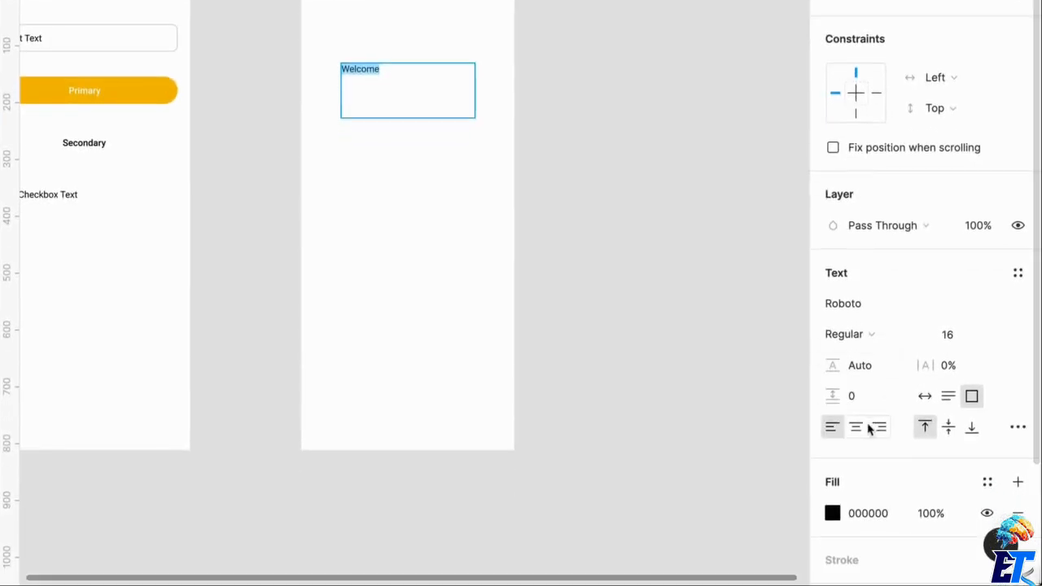
pyautogui.click(855, 427)
pyautogui.click(868, 336)
pyautogui.click(887, 379)
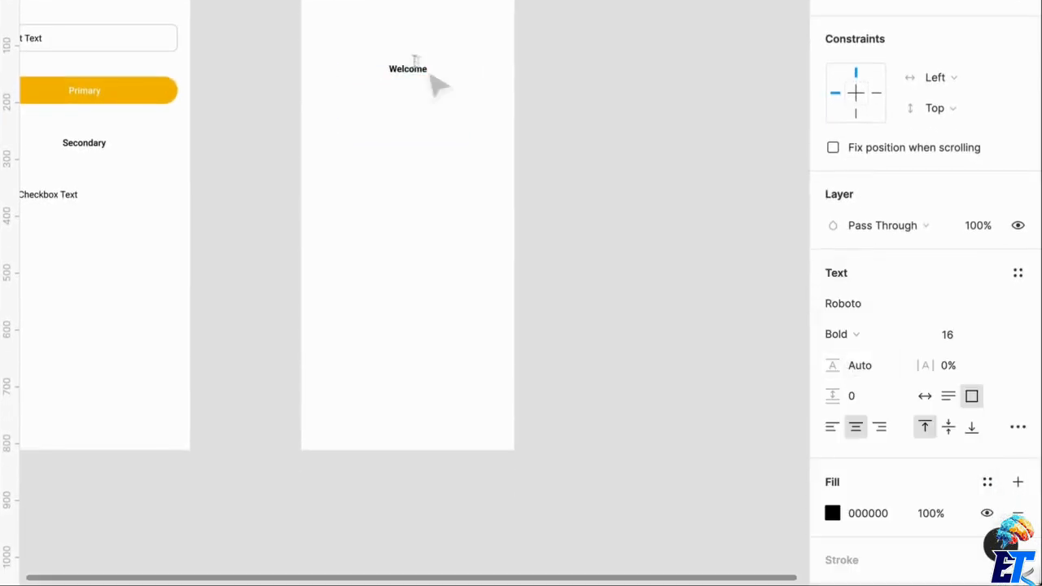
pyautogui.scroll(3, 411, 73)
pyautogui.click(926, 396)
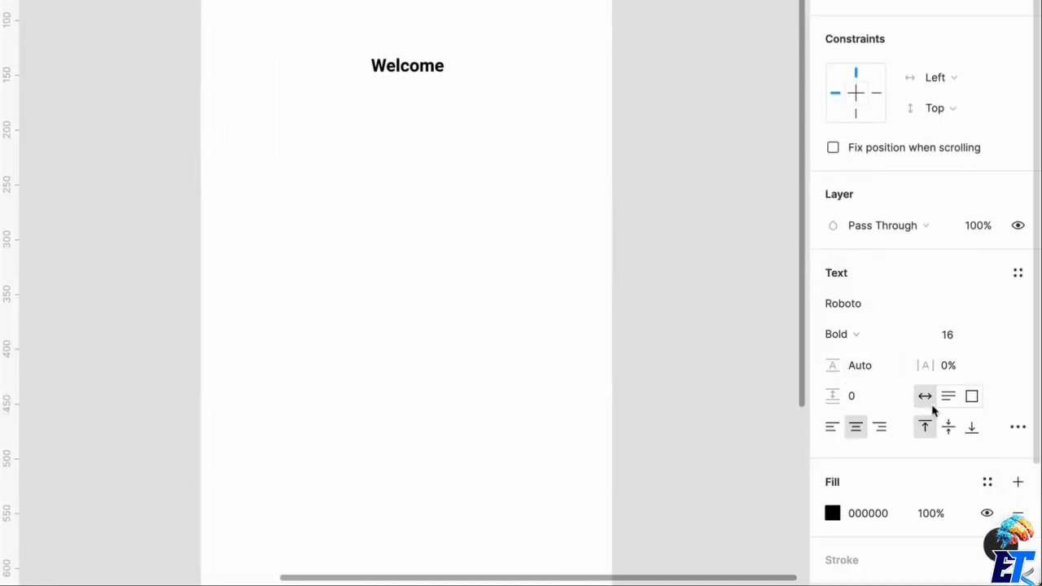
# Step: Set the Welcome text's font size to 36 and move it straight down to about 178 px below the frame's top
pyautogui.click(1000, 336)
pyautogui.scroll(-2, 987, 483)
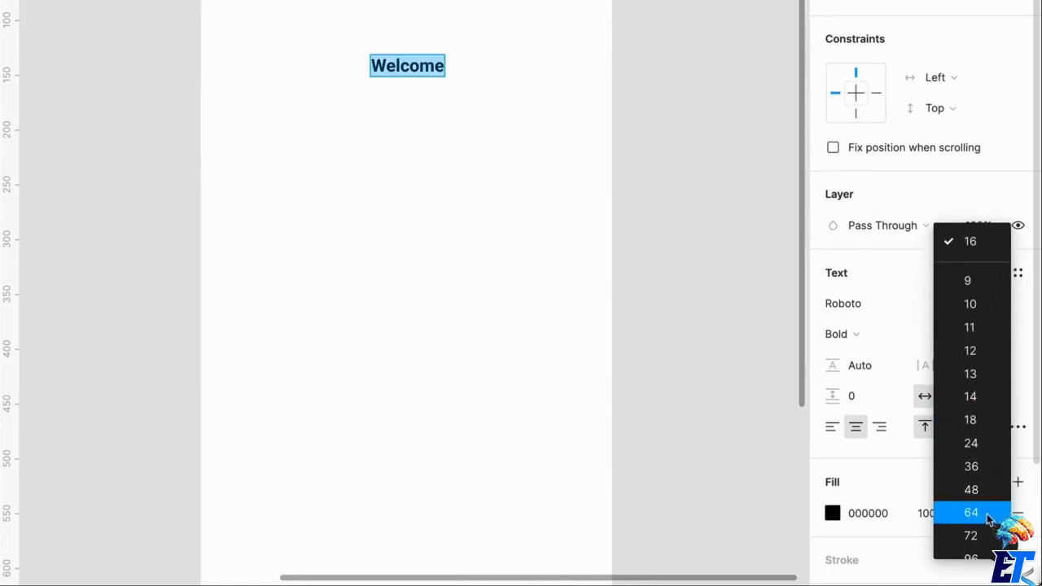
pyautogui.click(984, 466)
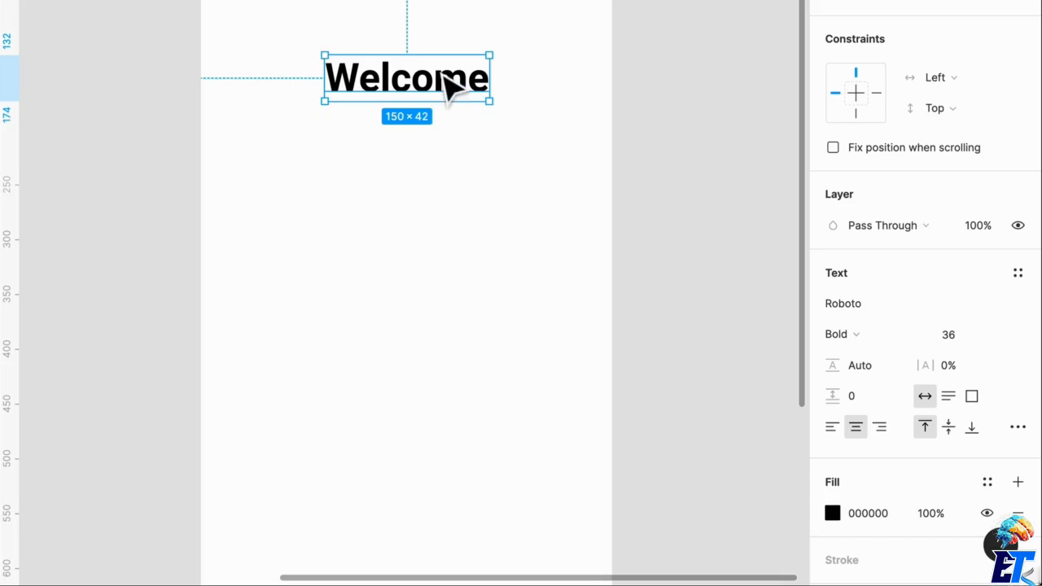
pyautogui.moveTo(445, 89); pyautogui.dragTo(440, 125)
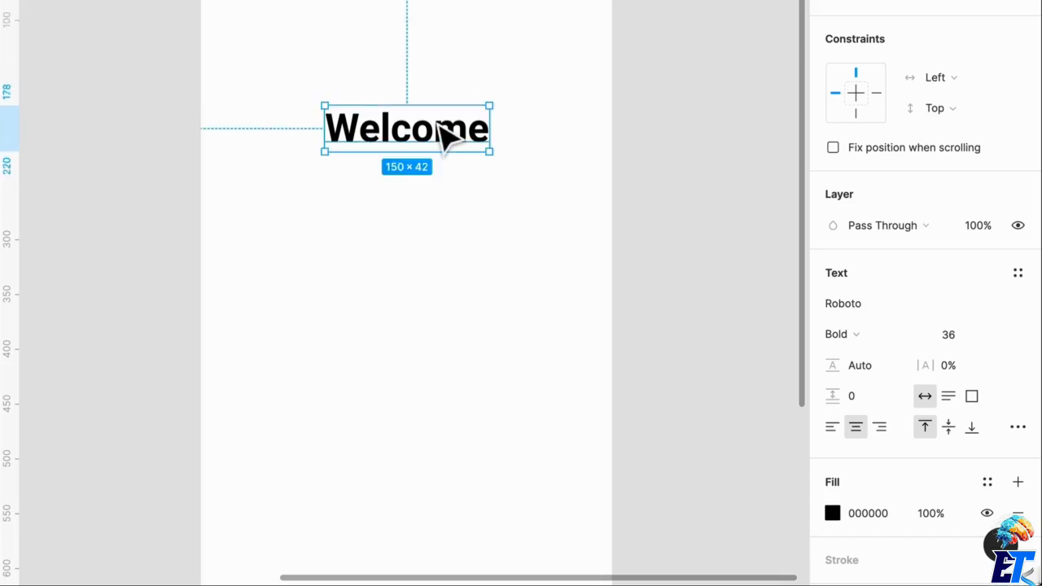
# Step: Draw a circle of about 139 × 139 centered below the Welcome text and fill it with 000000
pyautogui.click(357, 352)
pyautogui.moveTo(311, 203); pyautogui.dragTo(430, 342)
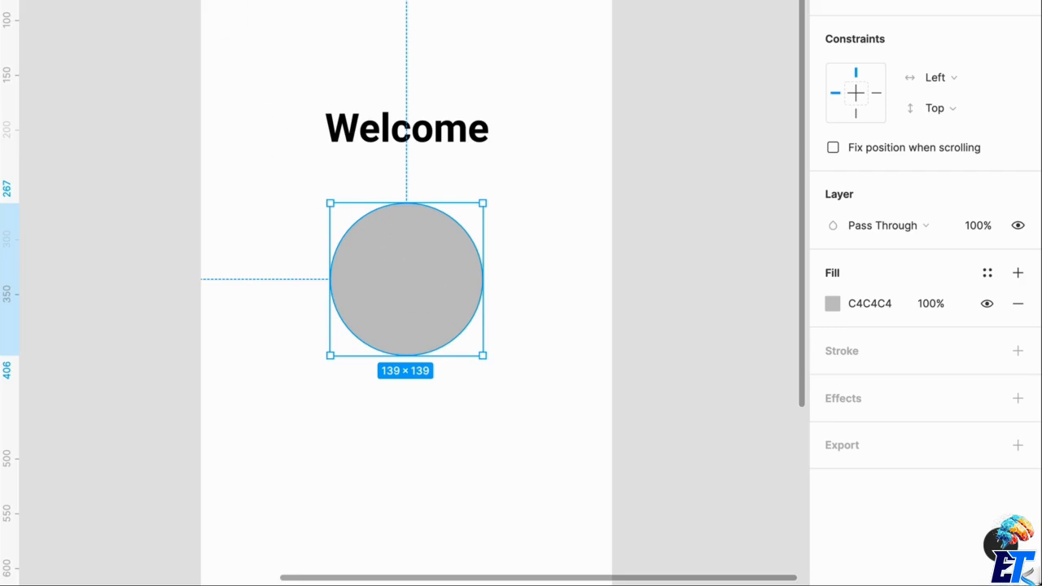
pyautogui.click(891, 309)
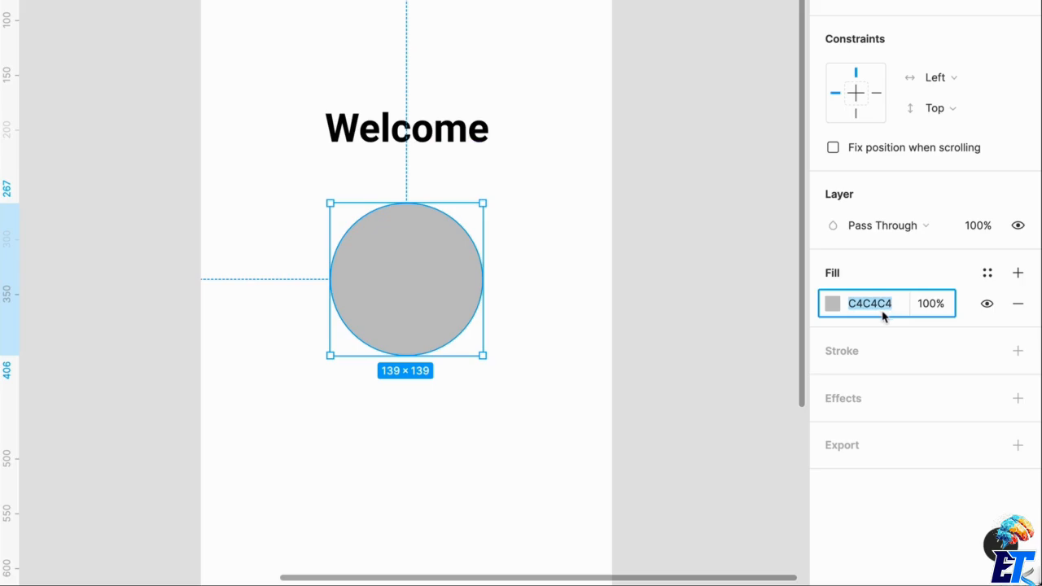
pyautogui.press('Return')
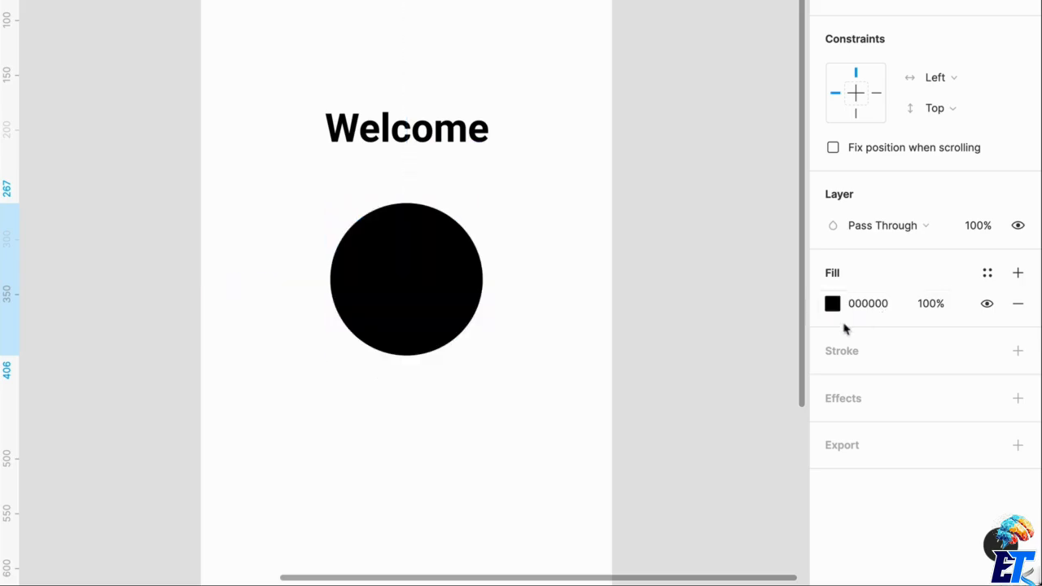
# Step: Set the circle's fill opacity to 10%
pyautogui.click(930, 304)
pyautogui.write('1')
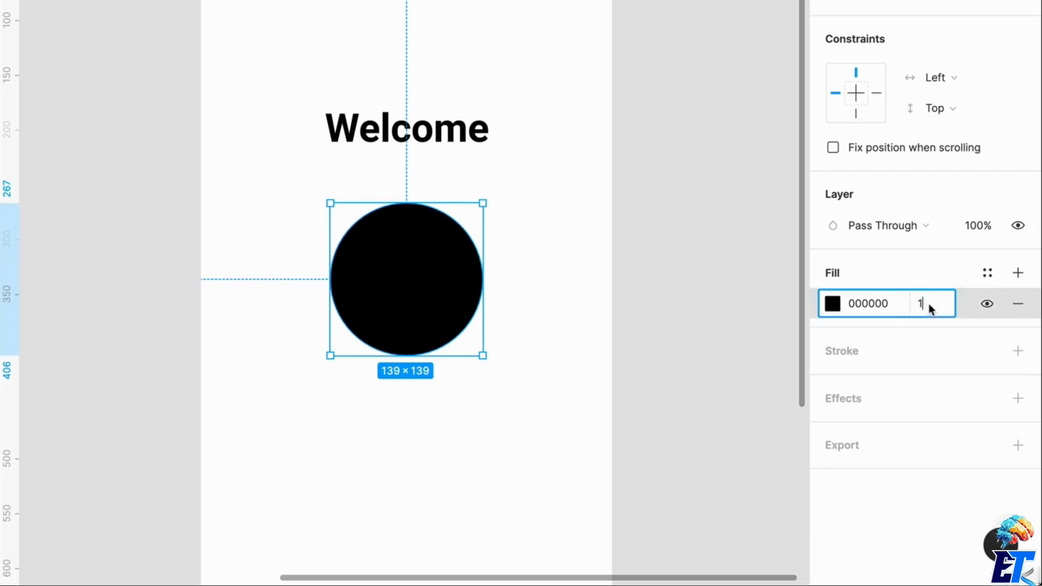
pyautogui.write('0')
pyautogui.press('Return')
pyautogui.click(533, 231)
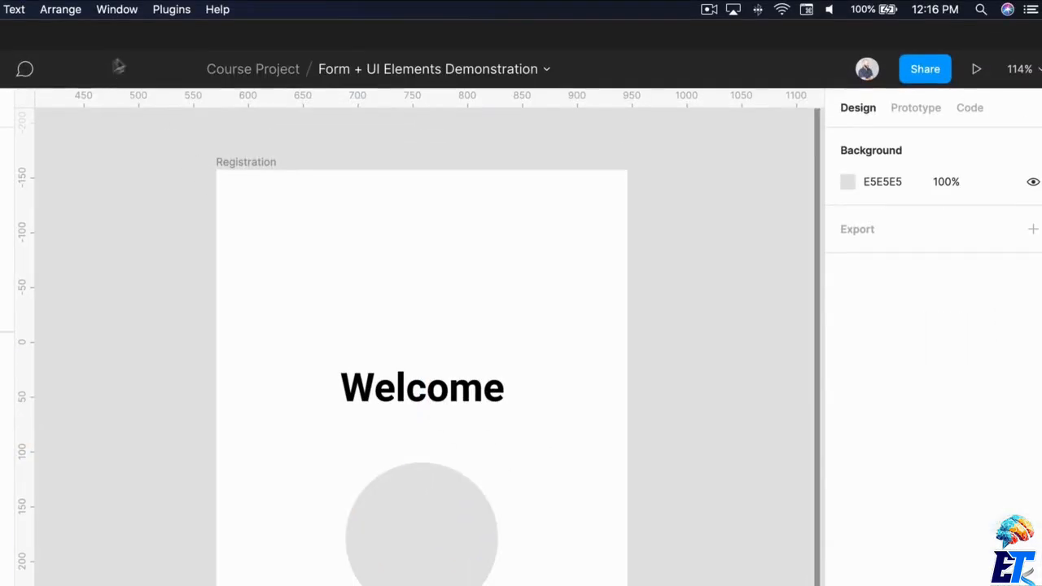
# Step: Search the Material Design Icons plugin for "per" and insert the solid person icon
pyautogui.click(167, 11)
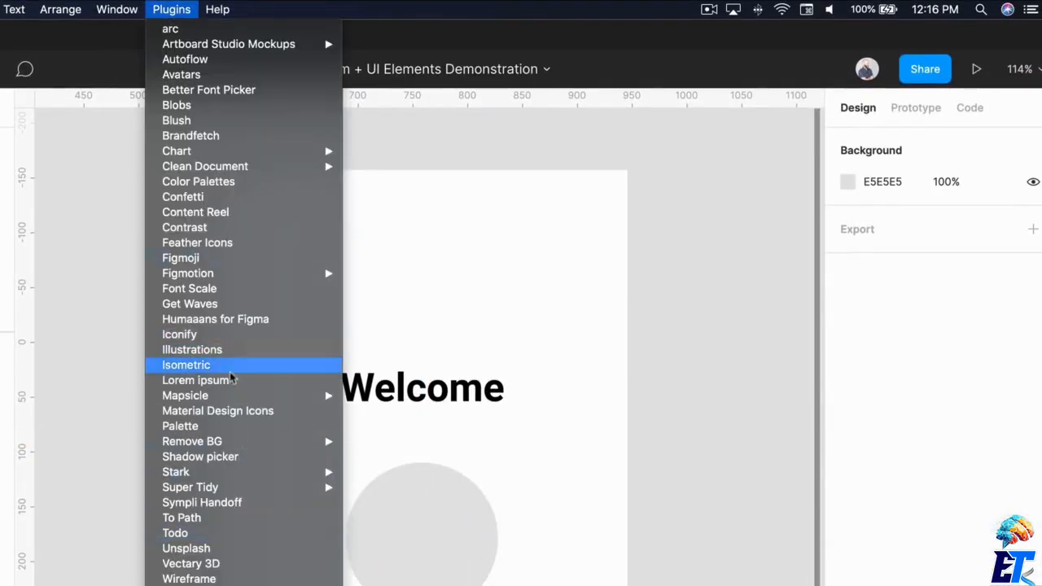
pyautogui.click(229, 411)
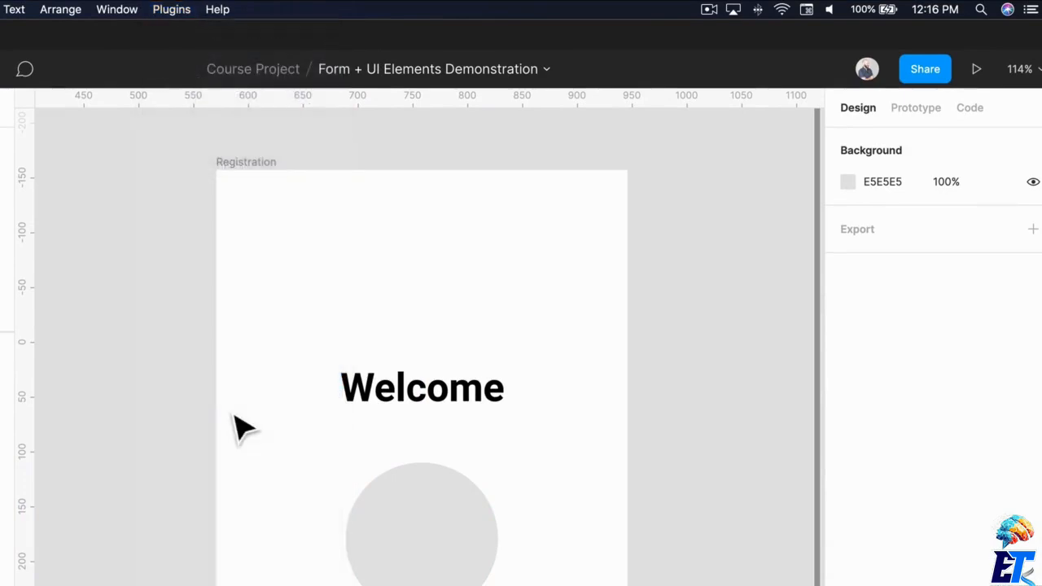
pyautogui.click(392, 318)
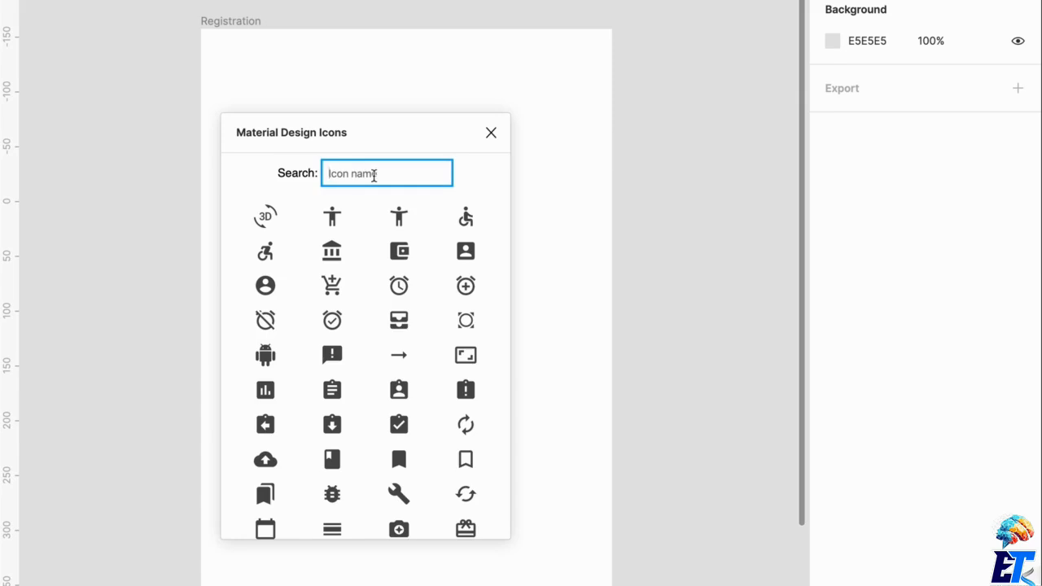
pyautogui.write('pro')
pyautogui.press('BackSpace')
pyautogui.press('BackSpace')
pyautogui.press('BackSpace')
pyautogui.write('per')
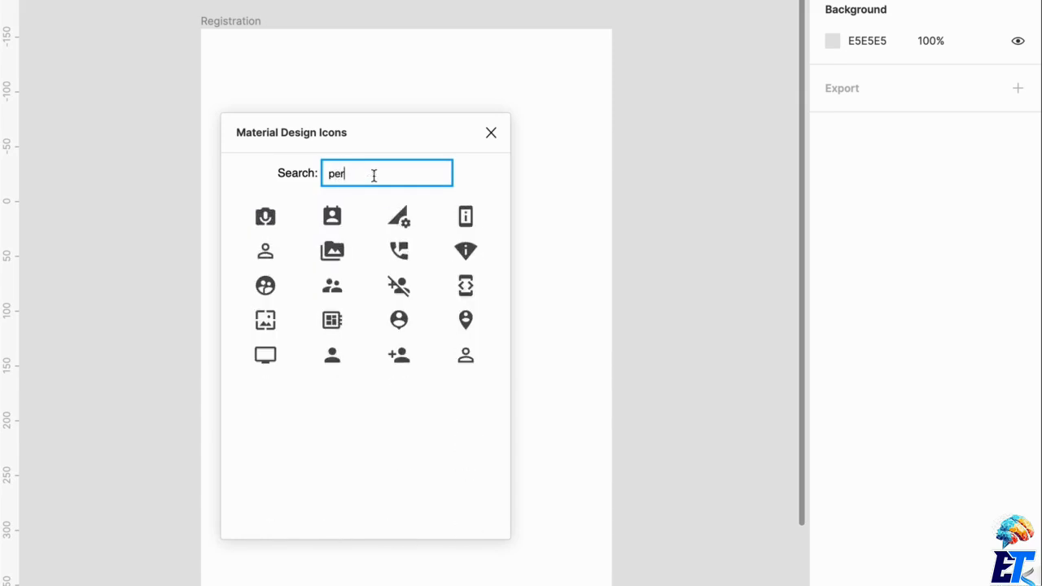
pyautogui.click(329, 359)
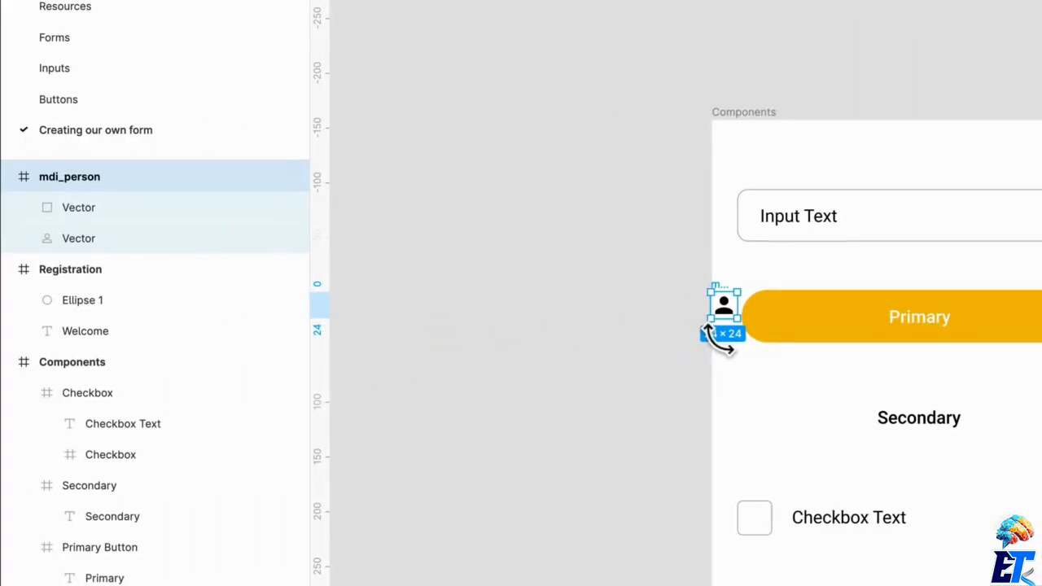
# Step: Ungroup the mdi_person icon and delete its square background vector
pyautogui.press('shift+super+g')
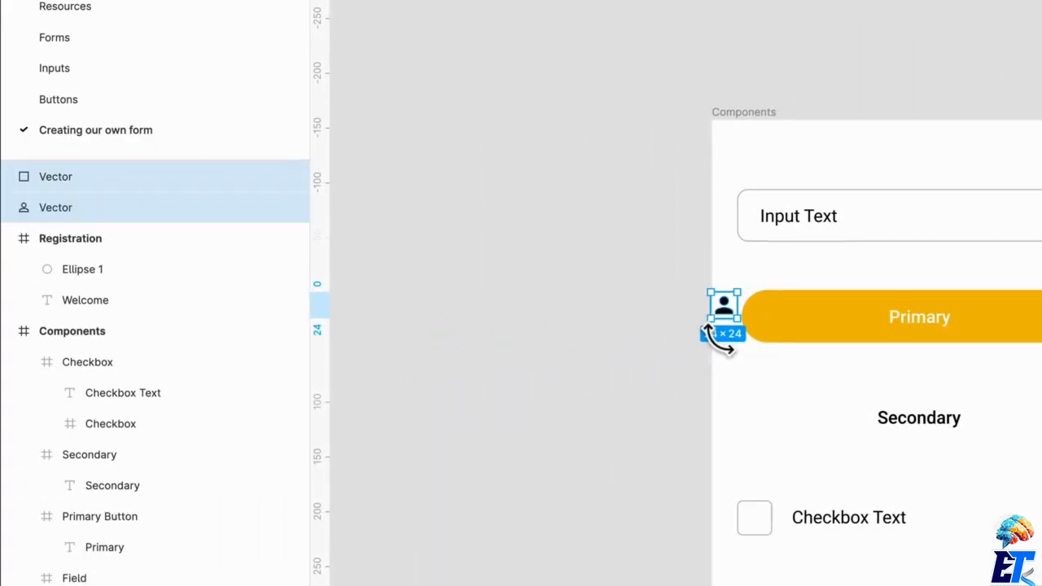
pyautogui.click(161, 187)
pyautogui.press('BackSpace')
# Step: Move the person vector from the Components frame's edge onto the Registration circle and enlarge it, centered in the circle
pyautogui.click(156, 183)
pyautogui.press('super+c')
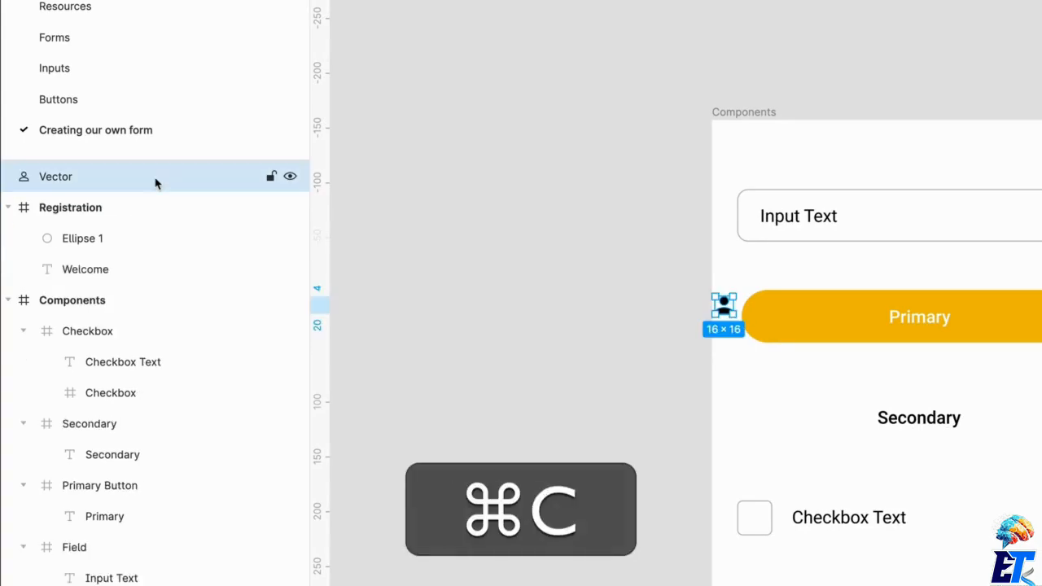
pyautogui.press('super+BackSpace')
pyautogui.hscroll(-10, 807, 319)
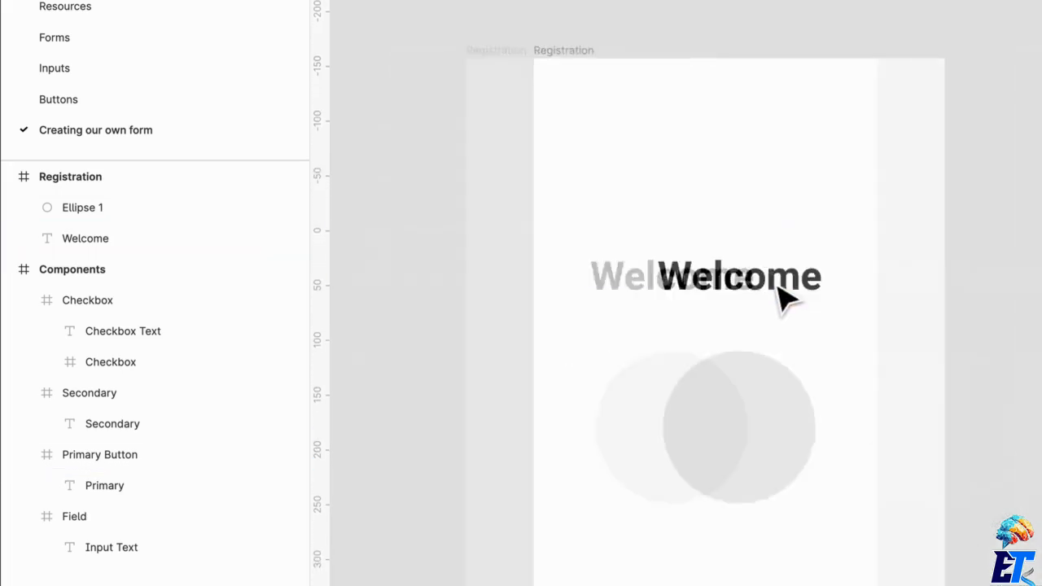
pyautogui.press('super+v')
pyautogui.scroll(3, 572, 372)
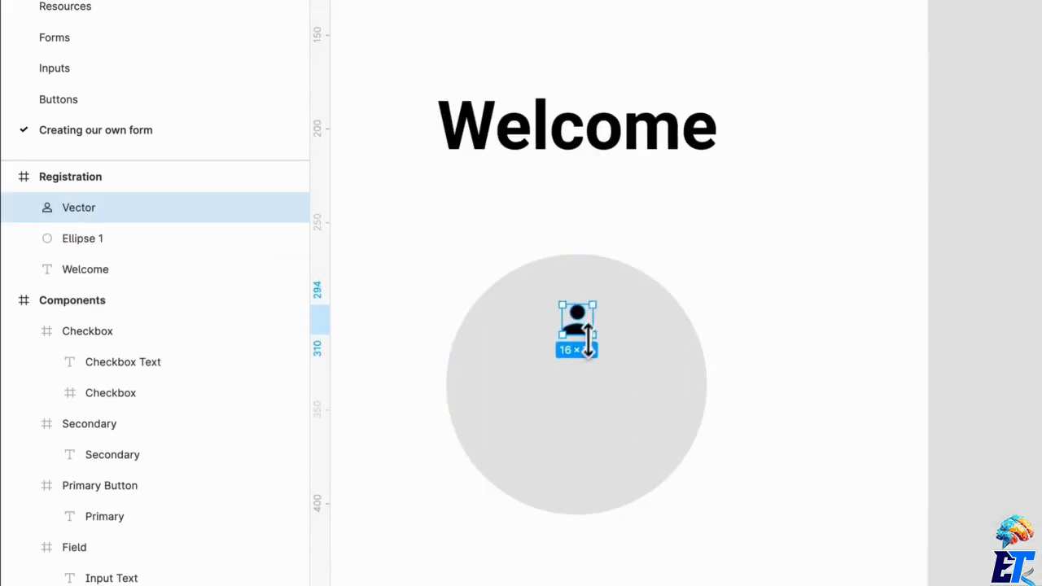
pyautogui.moveTo(588, 341); pyautogui.dragTo(640, 349)
pyautogui.click(743, 393)
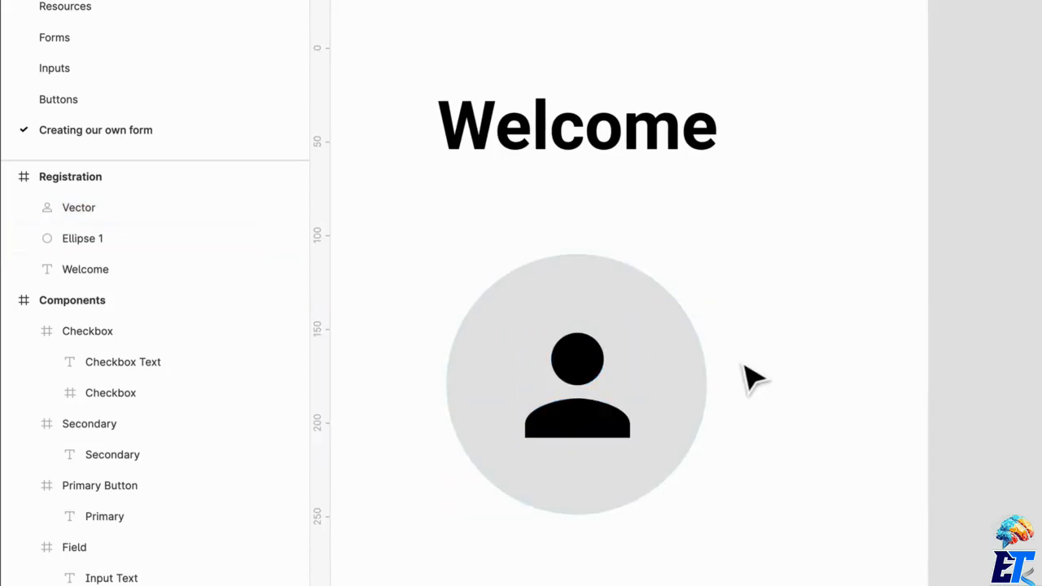
# Step: Move the circle and person icon down in the Registration frame, and duplicate the Welcome text into the gap above them
pyautogui.scroll(-3, 749, 377)
pyautogui.scroll(-4, 728, 394)
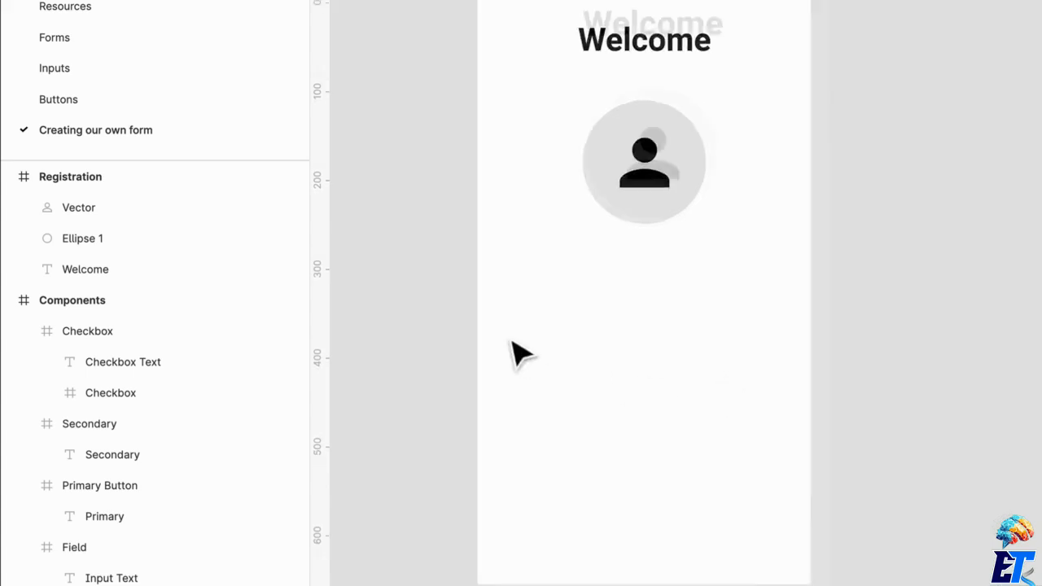
pyautogui.scroll(-2, 521, 354)
pyautogui.hscroll(-3, 559, 325)
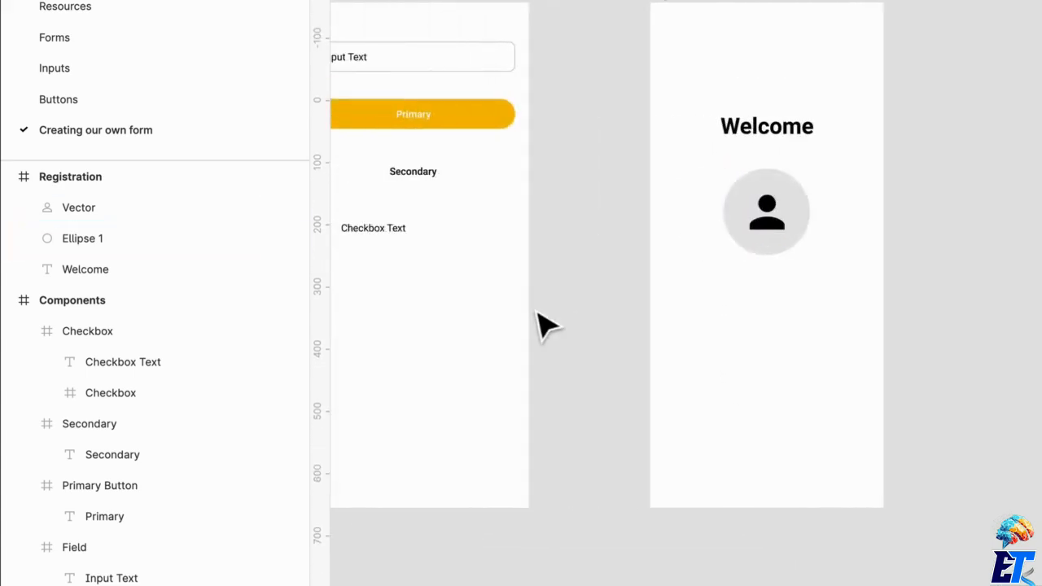
pyautogui.moveTo(819, 298); pyautogui.dragTo(801, 277)
pyautogui.click(853, 179)
pyautogui.moveTo(781, 139); pyautogui.dragTo(802, 171)
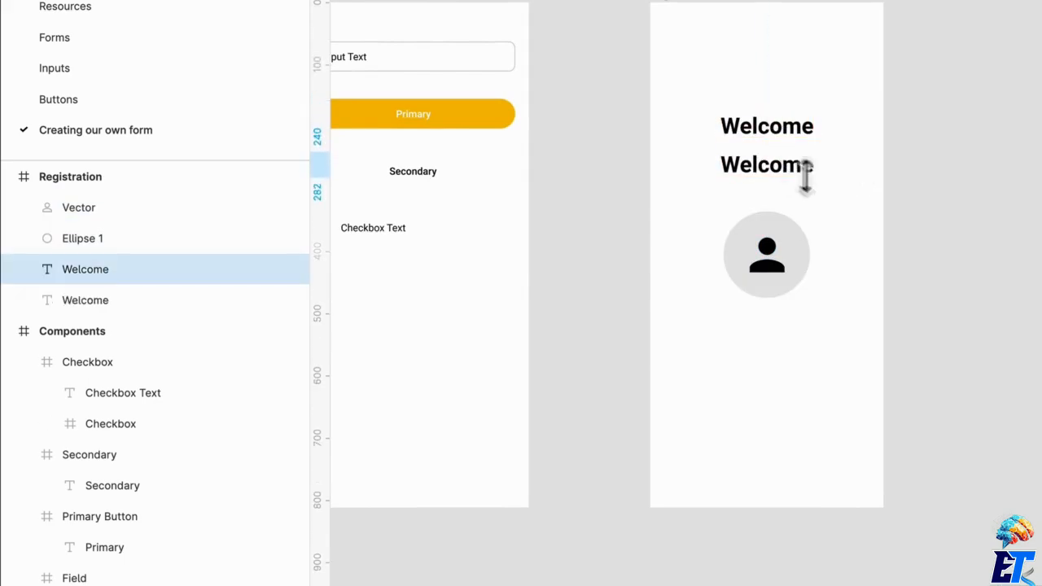
# Step: Replace the duplicated Welcome text with "Add a photos o other members know who you are."
pyautogui.doubleClick(805, 170)
pyautogui.write('Add')
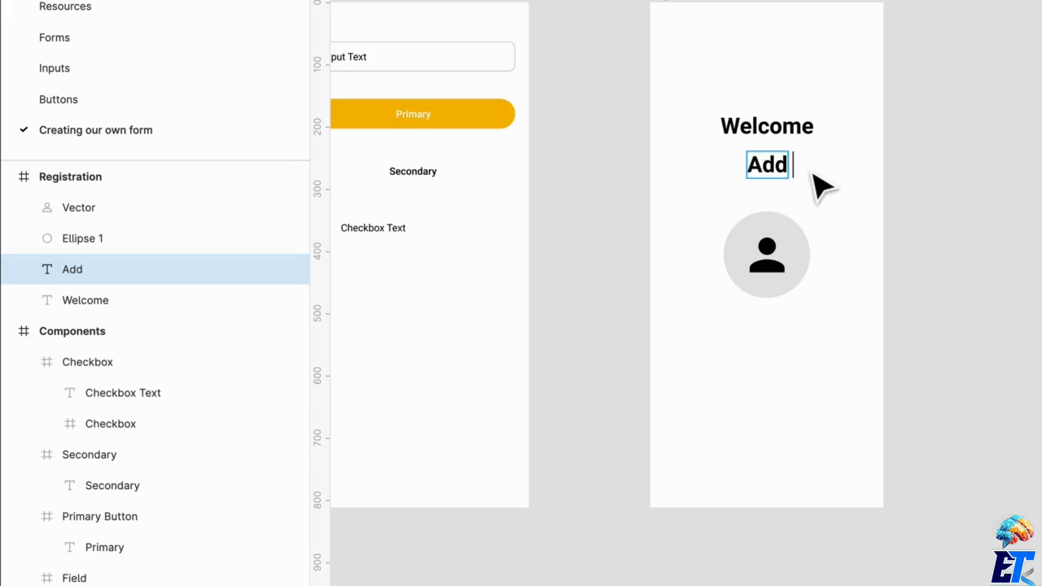
pyautogui.write(' a photos')
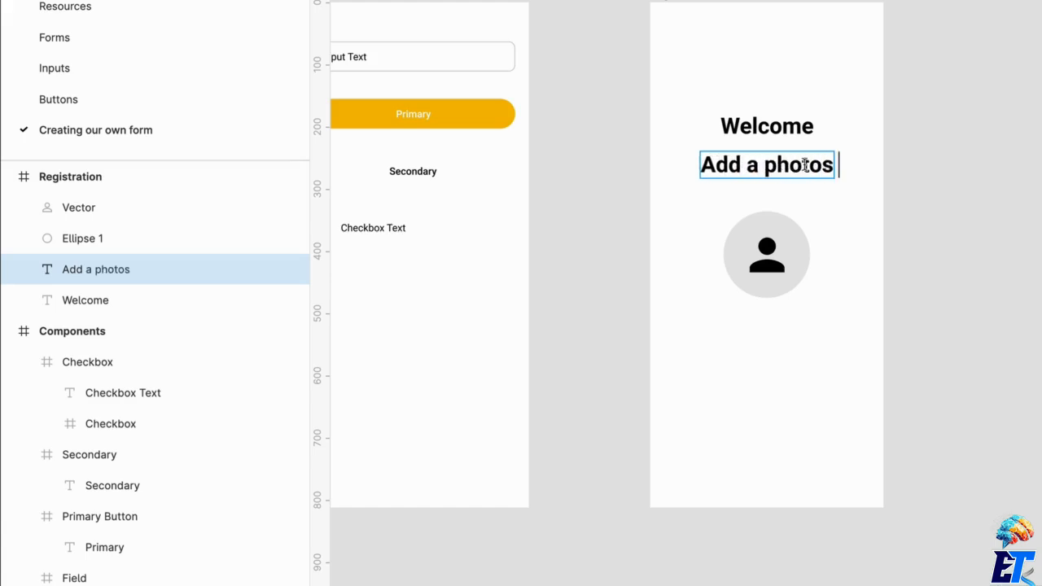
pyautogui.write(' o other mem')
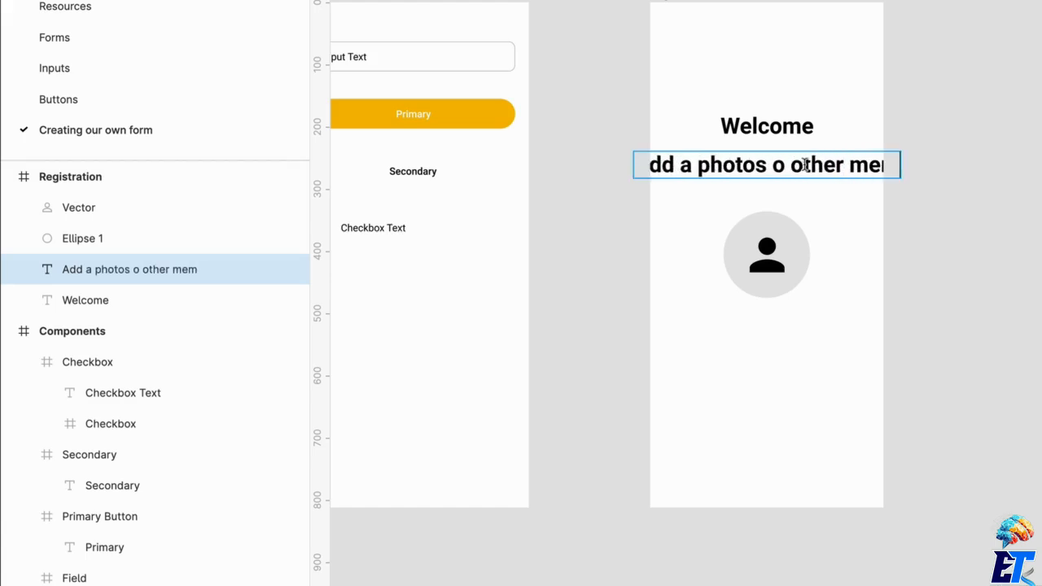
pyautogui.write('bers know who')
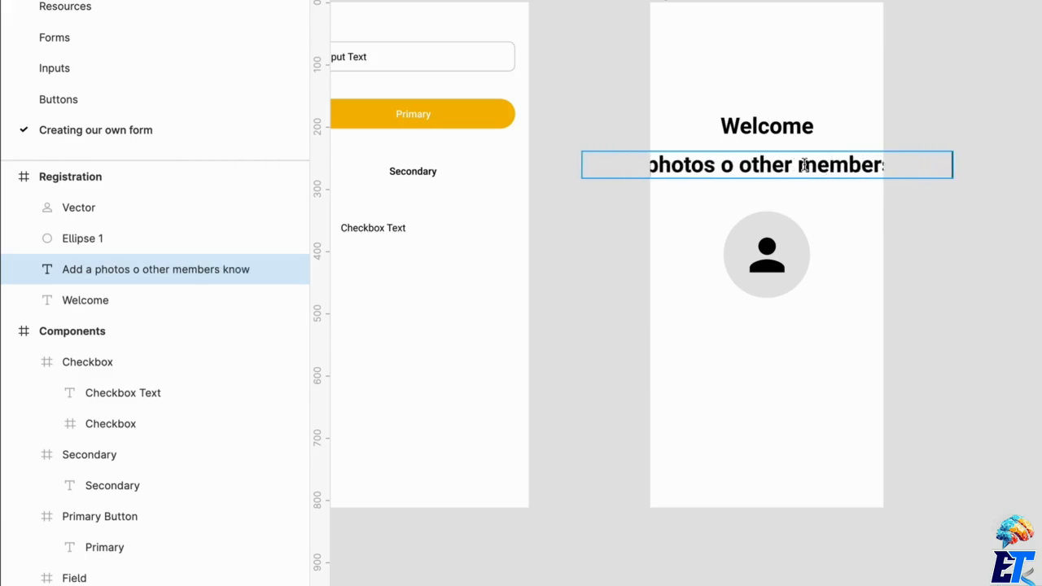
pyautogui.write(' you are.')
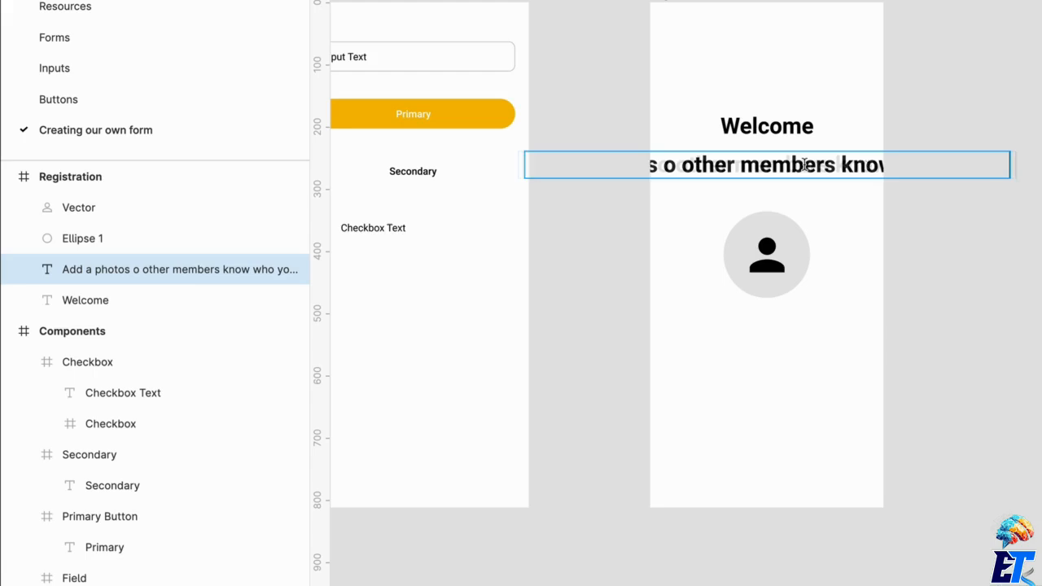
# Step: Replace the instruction text below Welcome with "Add a photo so you can customize your experience."
pyautogui.hotkey('ctrl', 'a')
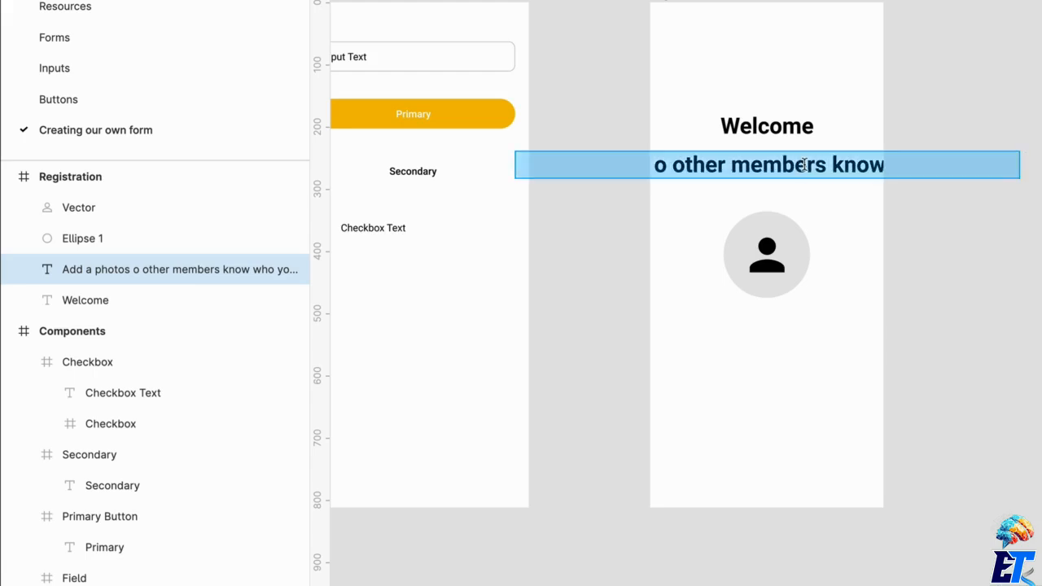
pyautogui.write('Add a photo so')
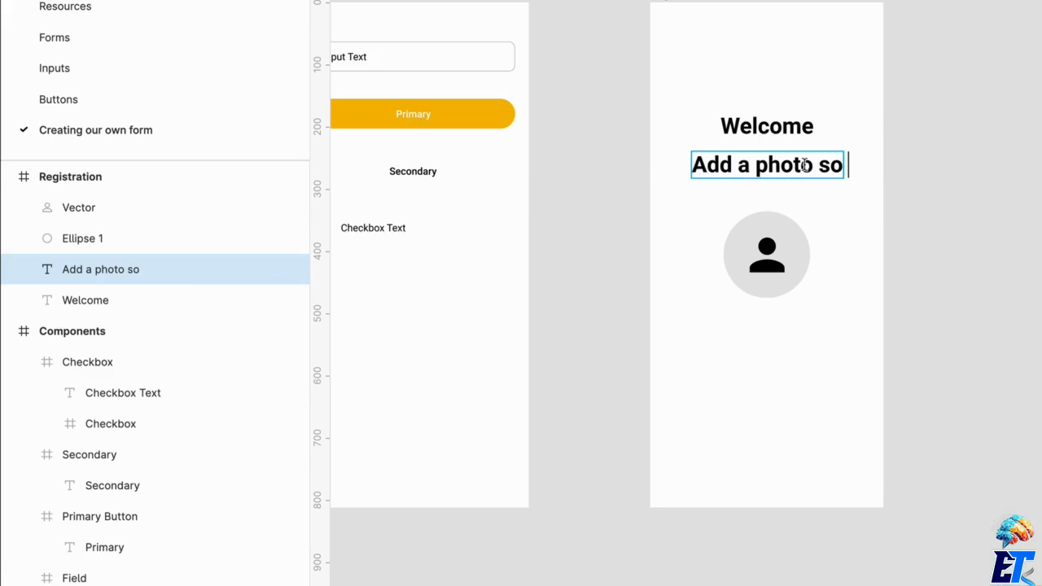
pyautogui.write('you can ')
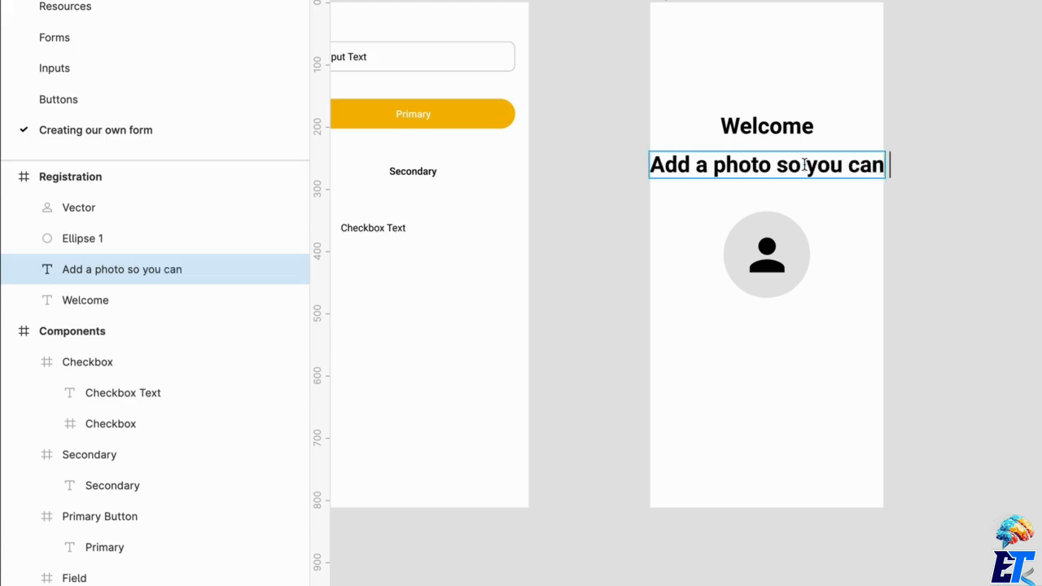
pyautogui.write('customize your experi')
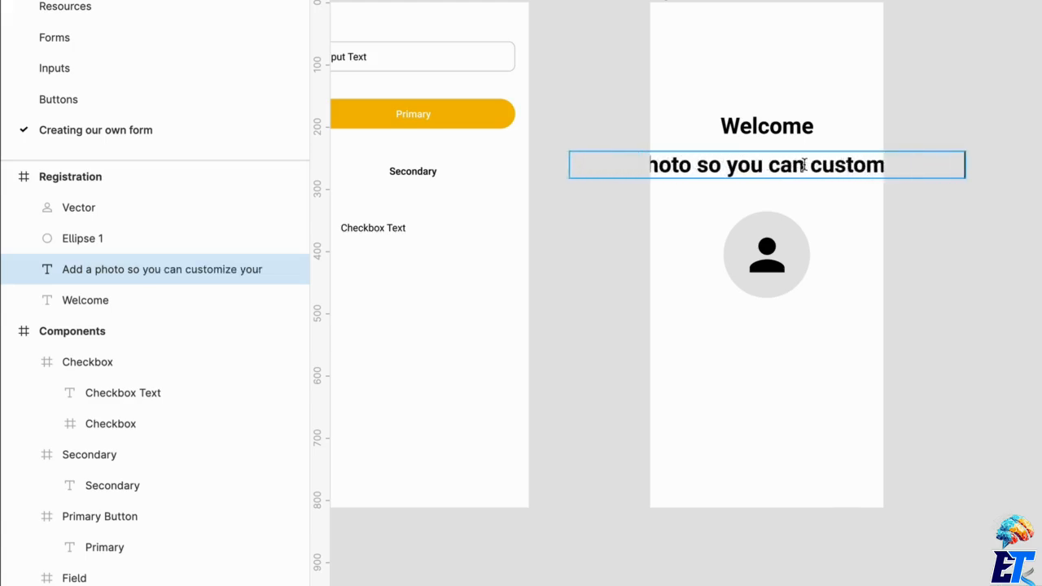
pyautogui.write('ence.')
# Step: Set the instruction text to font size 16 and Regular weight
pyautogui.press('super+a')
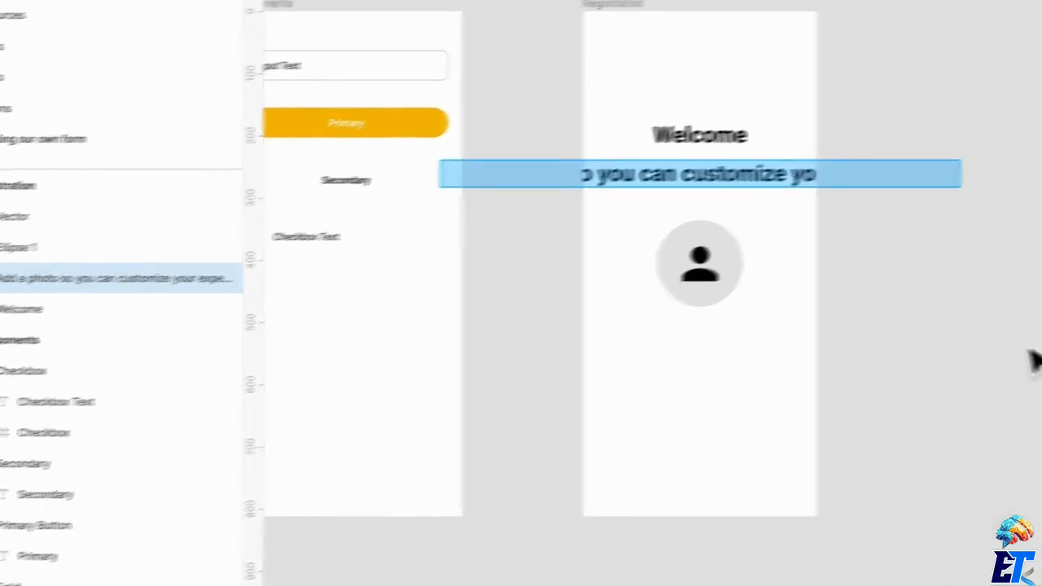
pyautogui.click(961, 473)
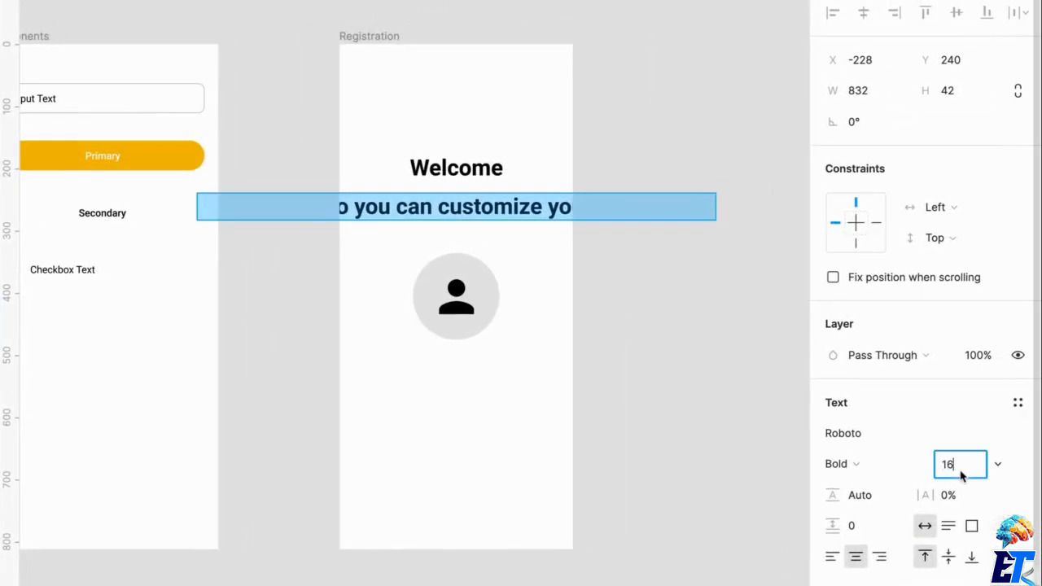
pyautogui.press('Return')
pyautogui.click(842, 463)
pyautogui.click(867, 417)
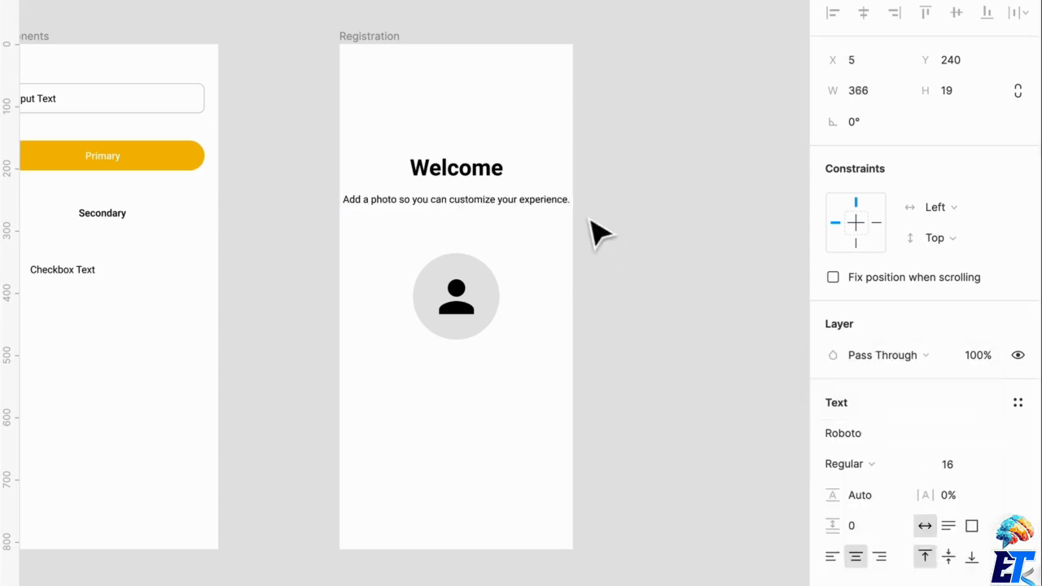
pyautogui.press('Escape')
# Step: Narrow the instruction text box to 274 wide, centered in the frame, and move the circle and person icon up closer to it
pyautogui.scroll(3, 627, 226)
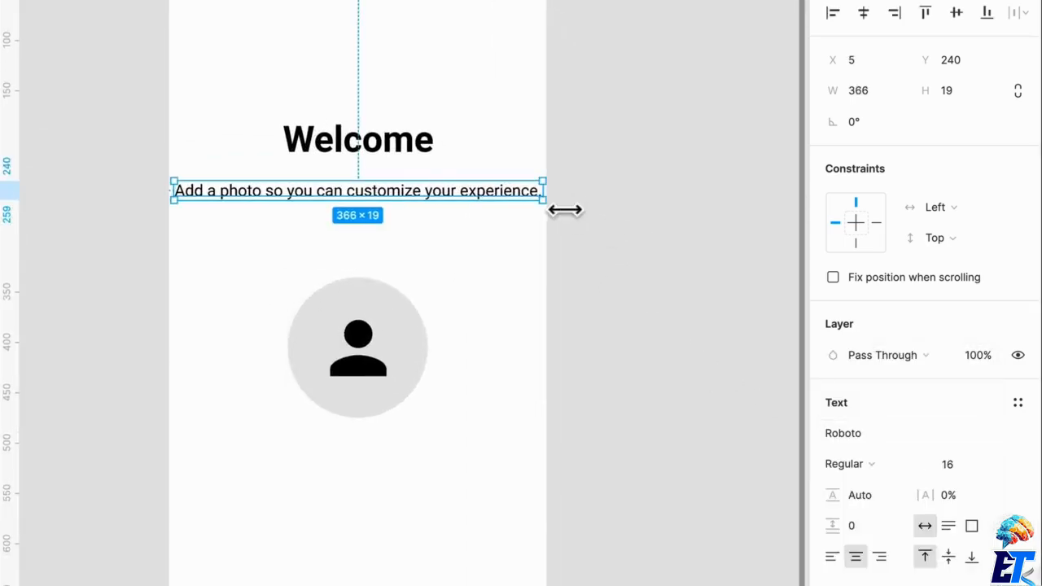
pyautogui.moveTo(565, 209); pyautogui.dragTo(514, 210)
pyautogui.scroll(-3, 533, 356)
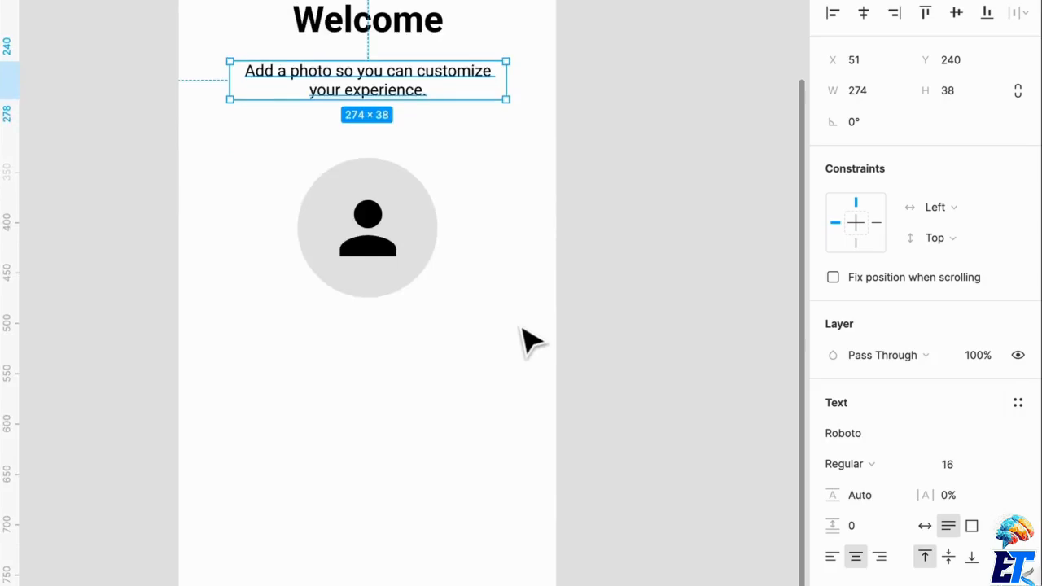
pyautogui.scroll(-3, 525, 338)
pyautogui.hscroll(-3, 522, 325)
pyautogui.moveTo(543, 282); pyautogui.dragTo(537, 265)
pyautogui.click(649, 273)
# Step: Duplicate the Primary and Secondary buttons from the Components frame to the bottom of the Registration frame, Primary above Secondary
pyautogui.hscroll(-2, 391, 272)
pyautogui.scroll(1, 391, 273)
pyautogui.moveTo(283, 176); pyautogui.dragTo(667, 542)
pyautogui.click(302, 289)
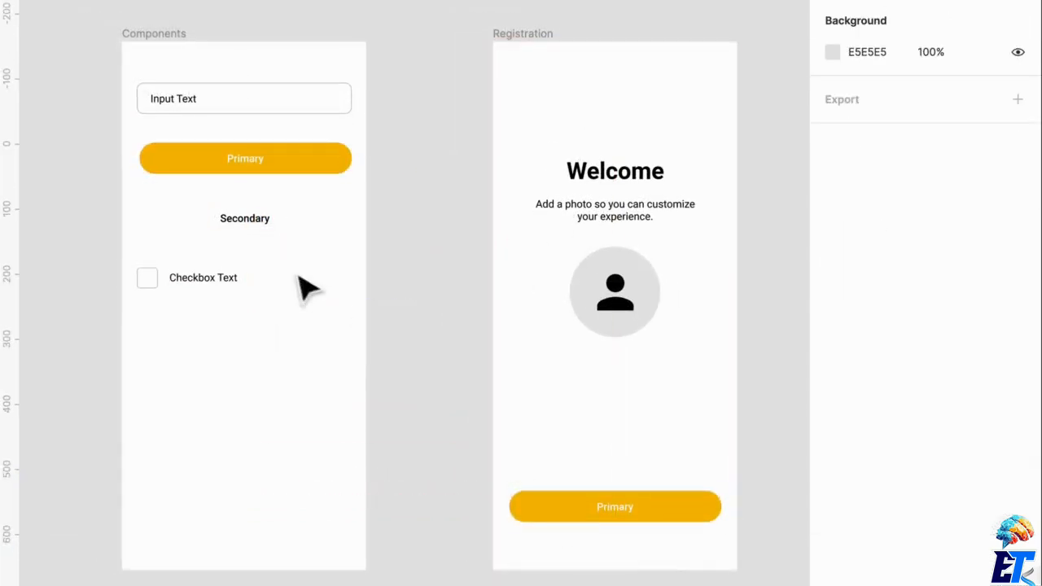
pyautogui.moveTo(259, 236); pyautogui.dragTo(635, 562)
# Step: Change the label of the Registration frame's Primary button to "Upload a photo"
pyautogui.scroll(5, 670, 396)
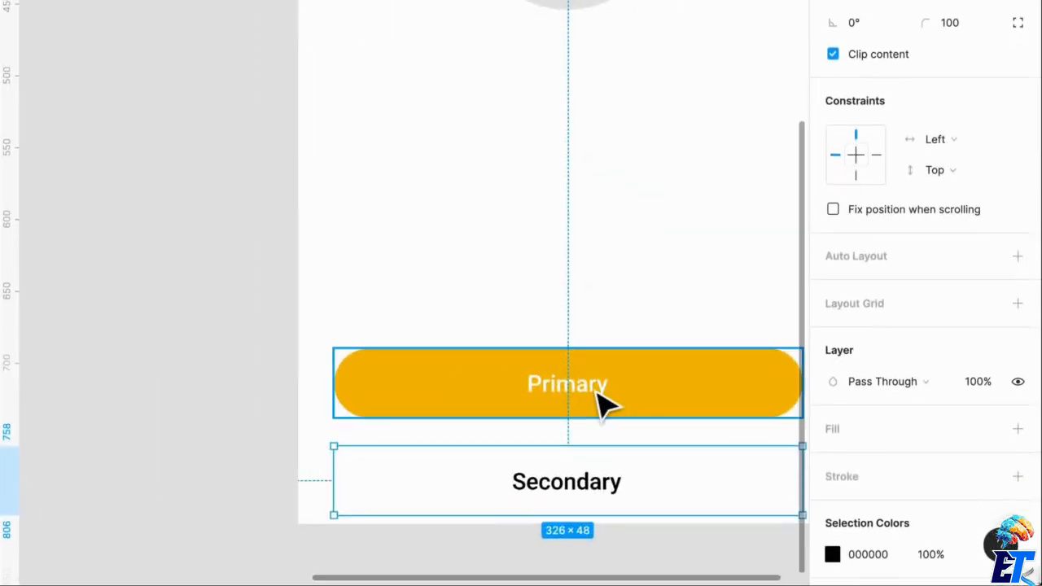
pyautogui.doubleClick(603, 400)
pyautogui.doubleClick(604, 399)
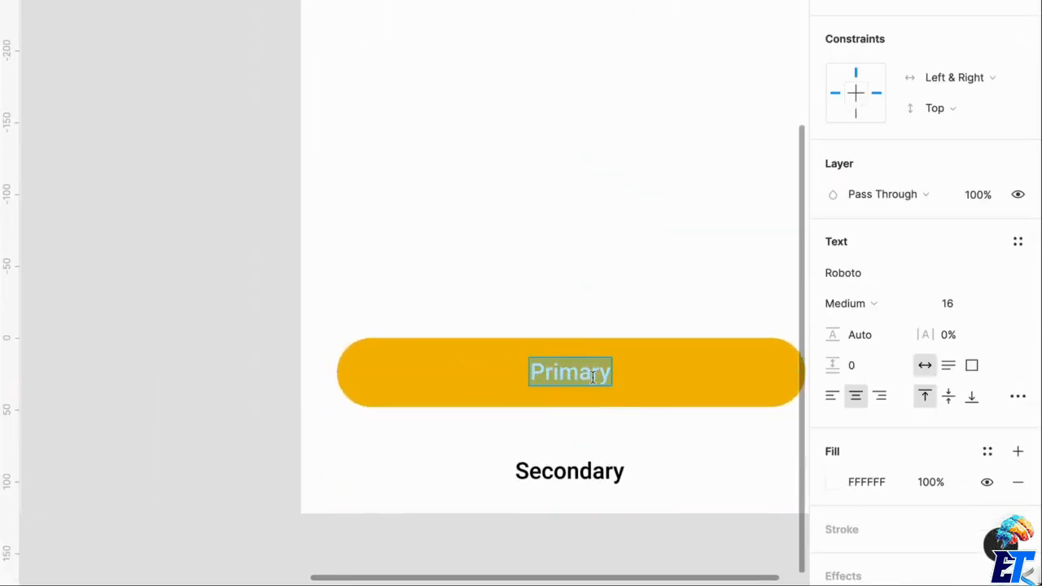
pyautogui.write('Upload a')
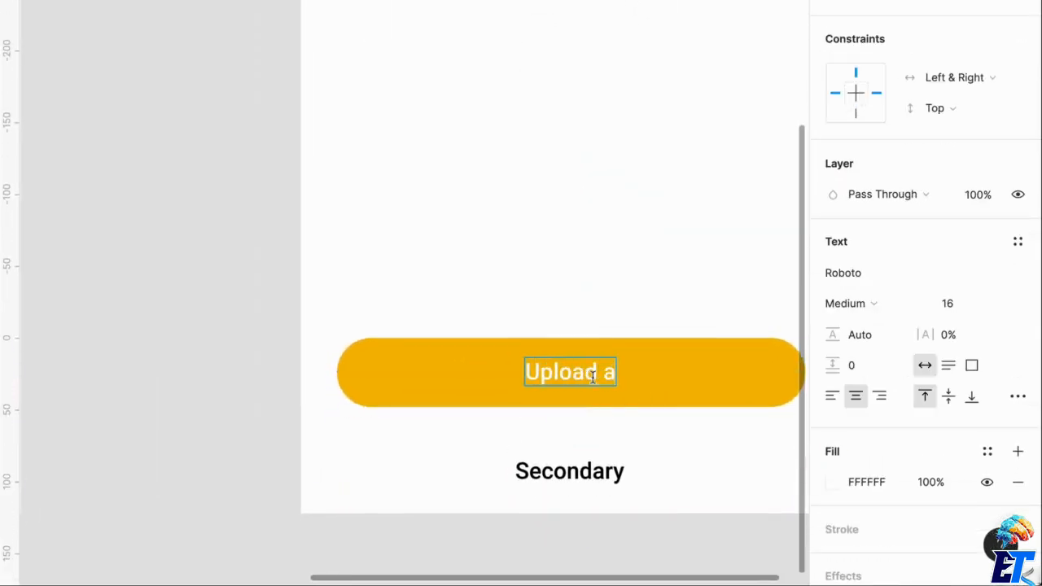
pyautogui.write(' photo')
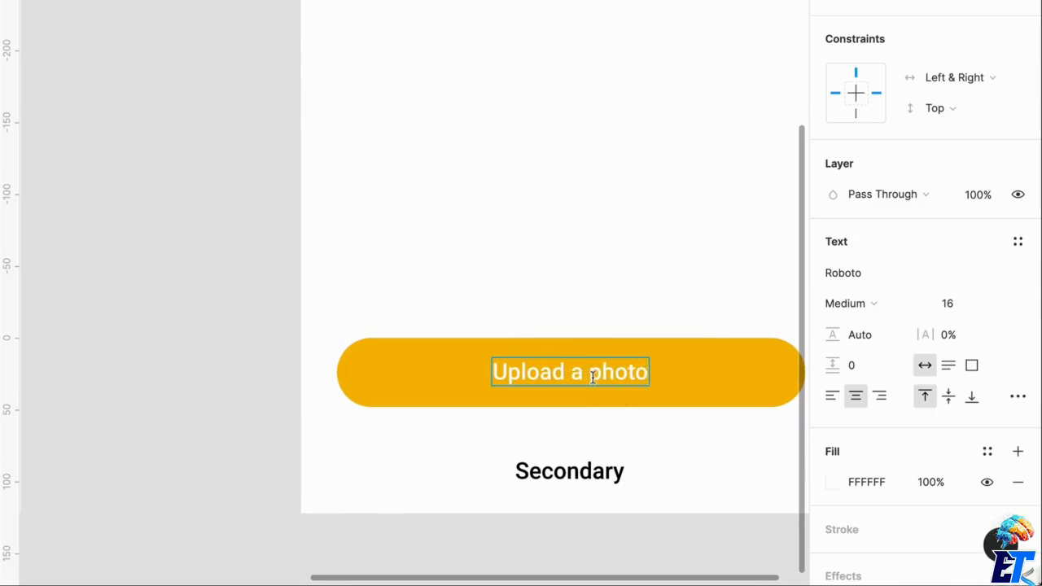
# Step: Change the Secondary button's label in the Registration frame to "Skip this for now"
pyautogui.doubleClick(590, 473)
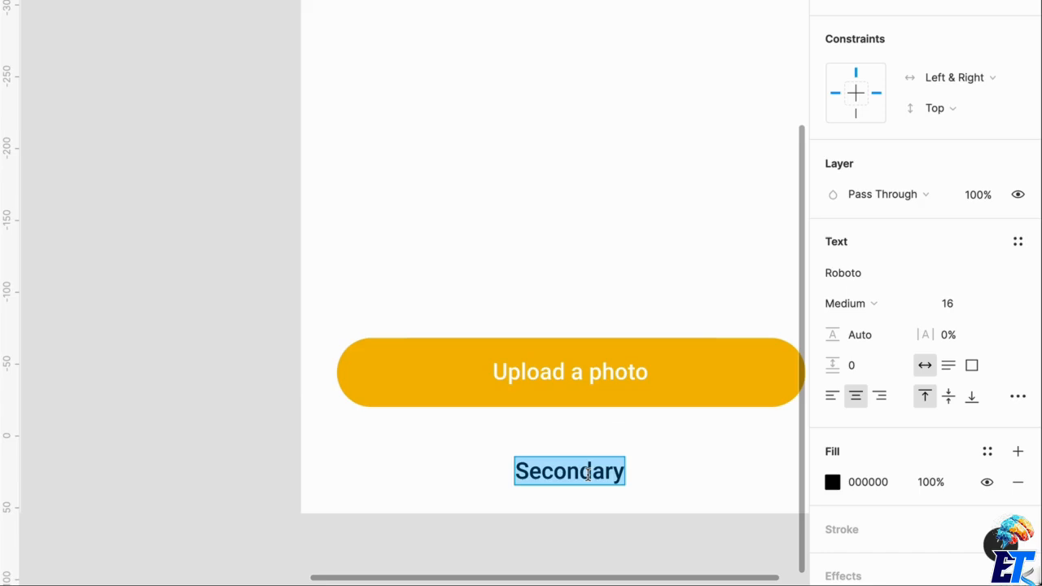
pyautogui.write('Skip this for now')
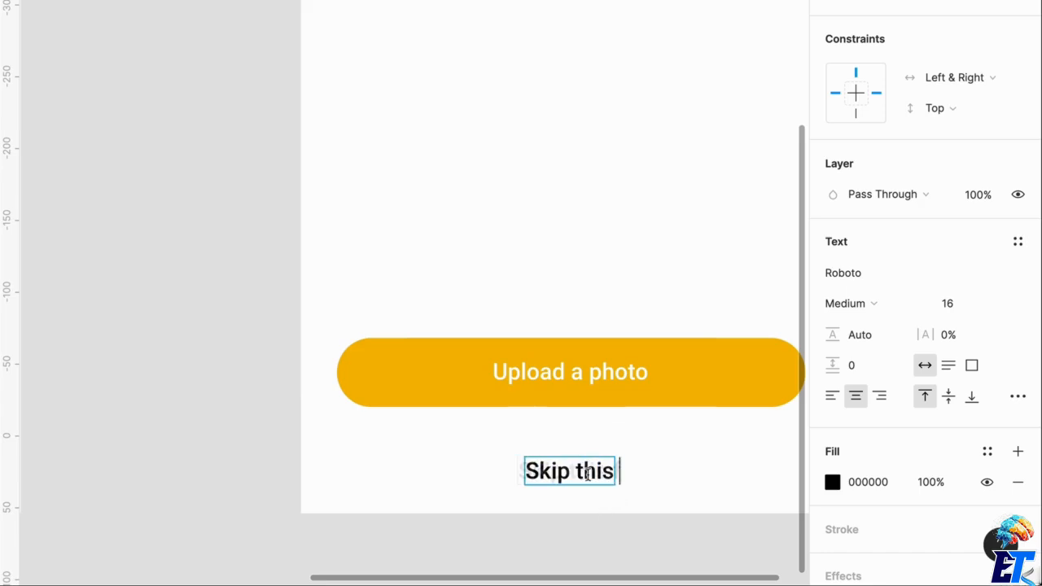
pyautogui.press('Escape')
# Step: Move the two buttons up from the Registration frame's bottom edge and tighten the gap between them
pyautogui.hscroll(3, 680, 550)
pyautogui.moveTo(592, 505); pyautogui.dragTo(356, 325)
pyautogui.moveTo(560, 364); pyautogui.dragTo(579, 341)
pyautogui.click(609, 418)
pyautogui.click(713, 354)
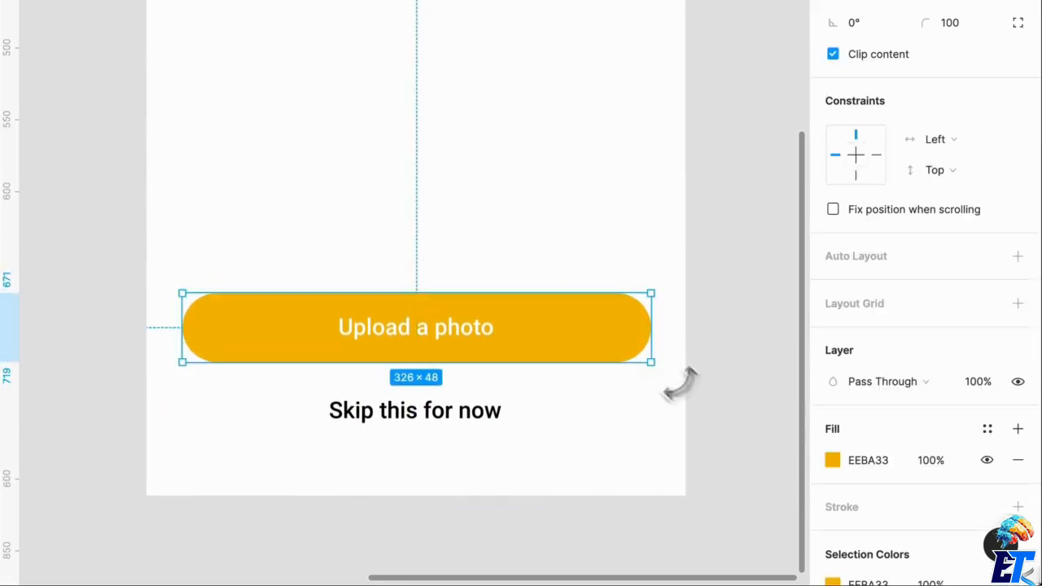
# Step: Set the fill opacity of the "Skip this for now" text to 50%
pyautogui.scroll(-5, 681, 478)
pyautogui.hscroll(1, 664, 460)
pyautogui.doubleClick(521, 445)
pyautogui.scroll(-1, 520, 445)
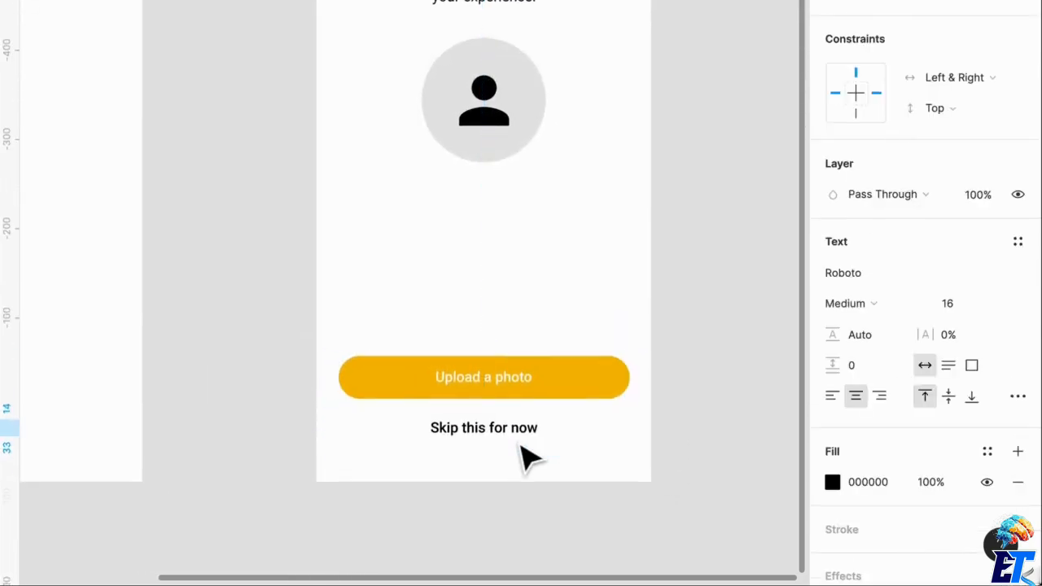
pyautogui.hscroll(1, 521, 444)
pyautogui.click(930, 484)
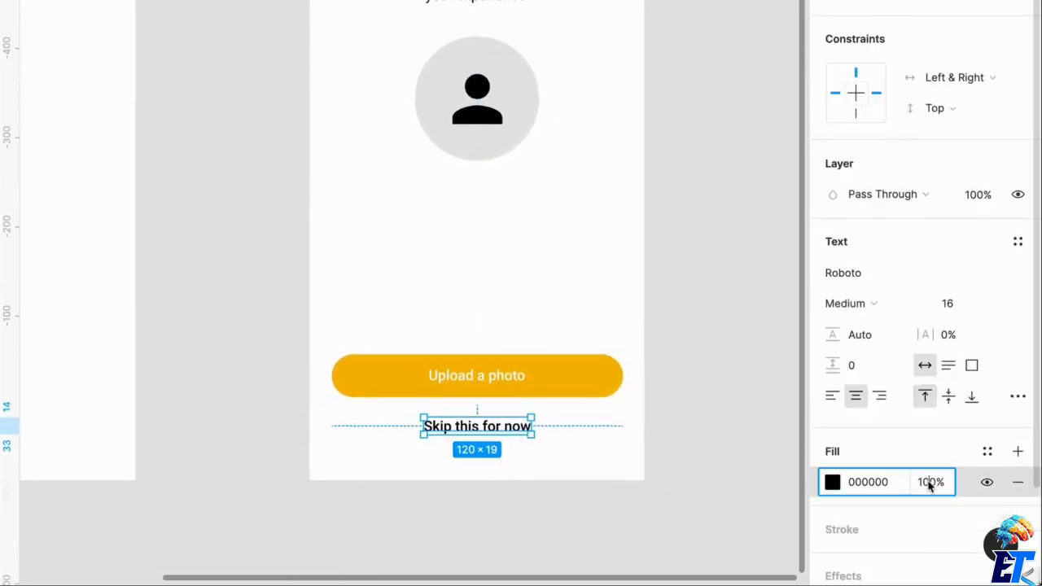
pyautogui.write('50')
pyautogui.press('Return')
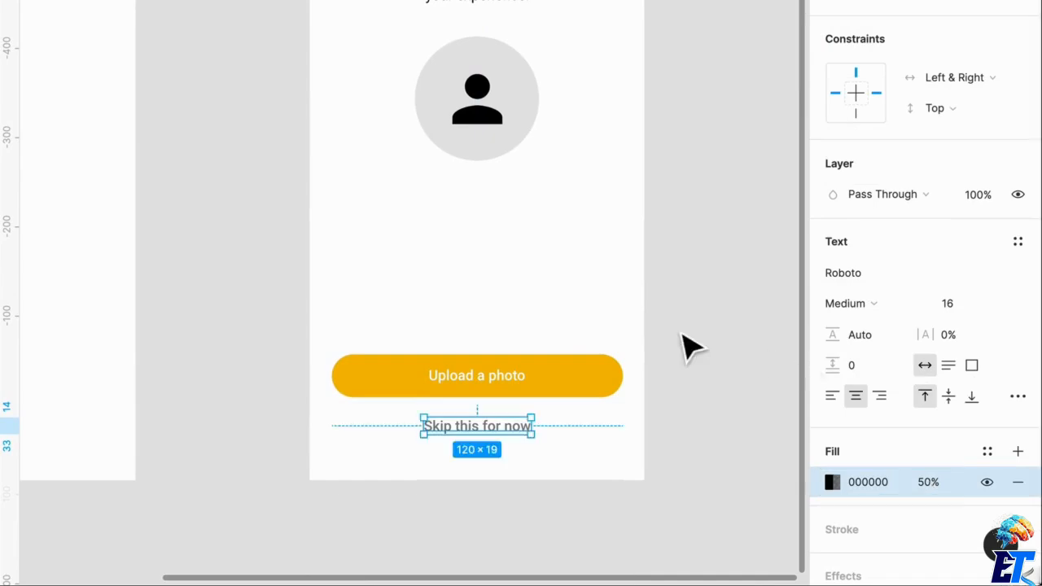
pyautogui.click(692, 346)
# Step: Duplicate the instruction text to the top of the Registration frame and change the copy to "Step 1 of 4"
pyautogui.scroll(3, 691, 316)
pyautogui.scroll(-2, 692, 317)
pyautogui.scroll(3, 647, 270)
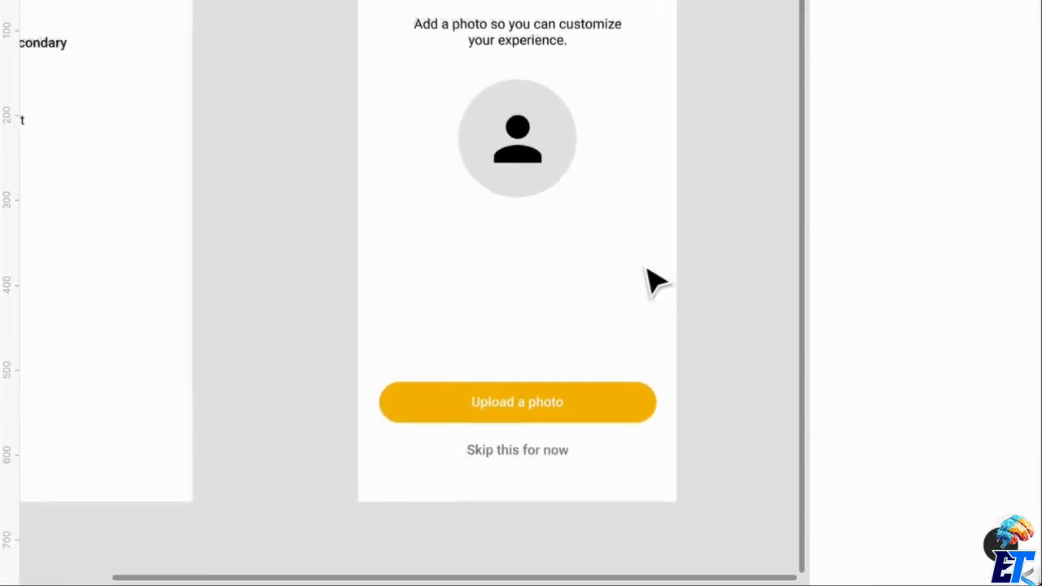
pyautogui.scroll(2, 684, 270)
pyautogui.moveTo(564, 143)
pyautogui.mouseDown()
pyautogui.moveTo(560, 100)
pyautogui.moveTo(558, 140)
pyautogui.mouseUp()
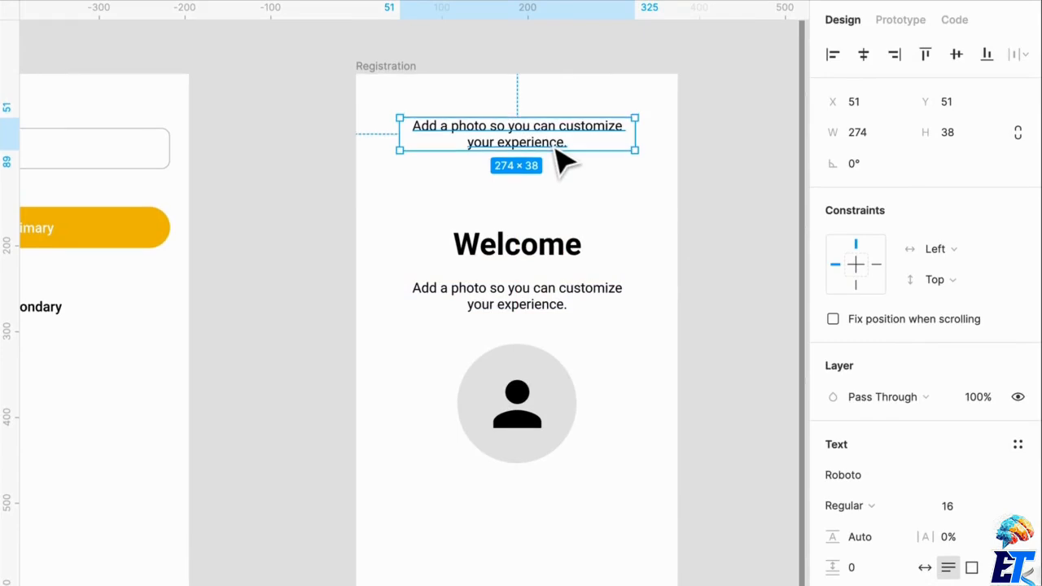
pyautogui.press('Return')
pyautogui.write('Step 1 of 4')
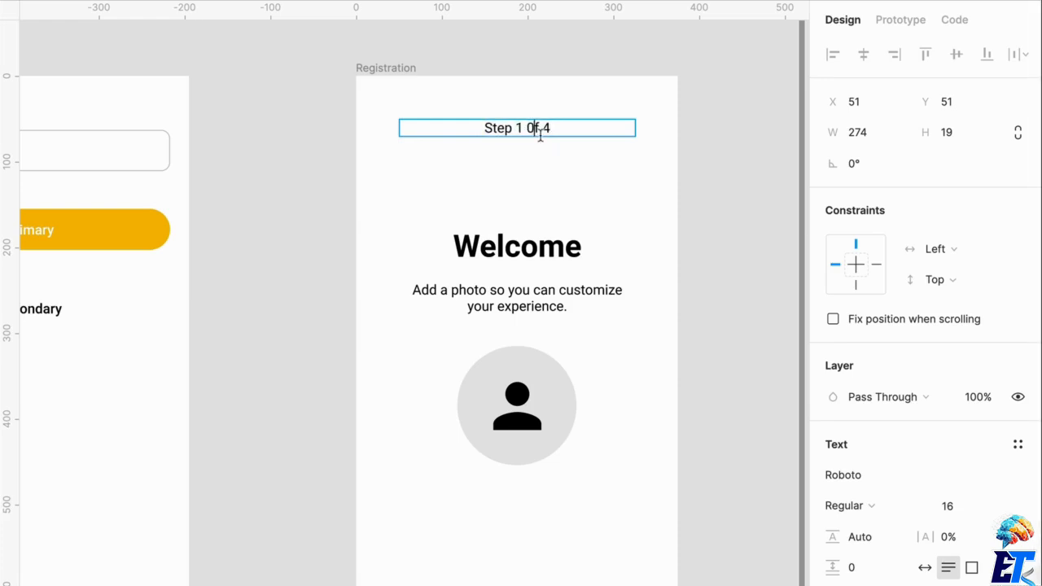
pyautogui.press('Escape')
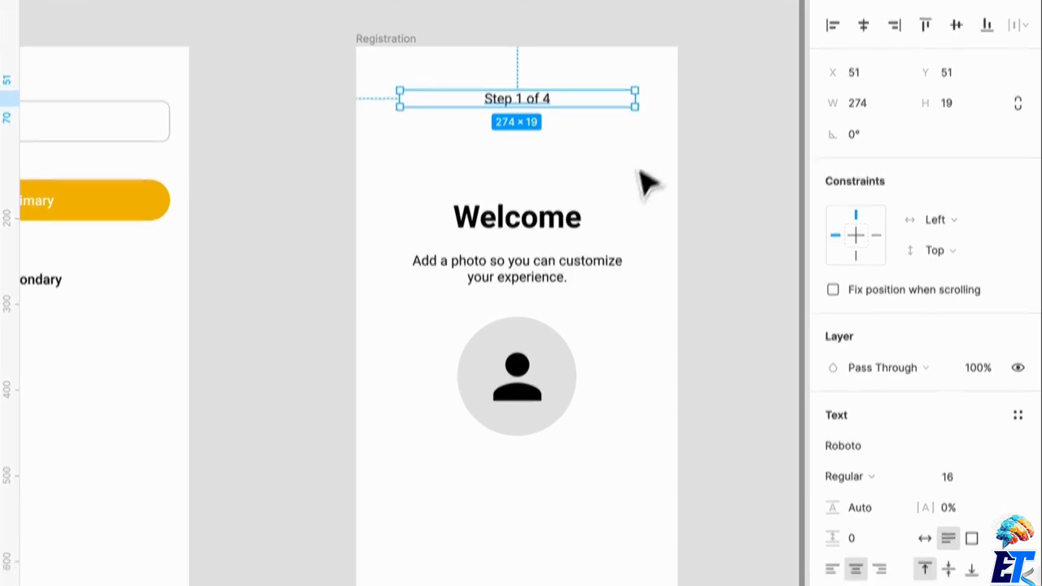
# Step: Right-align the "Step 1 of 4" text and set its weight to Bold
pyautogui.click(881, 542)
pyautogui.scroll(3, 624, 138)
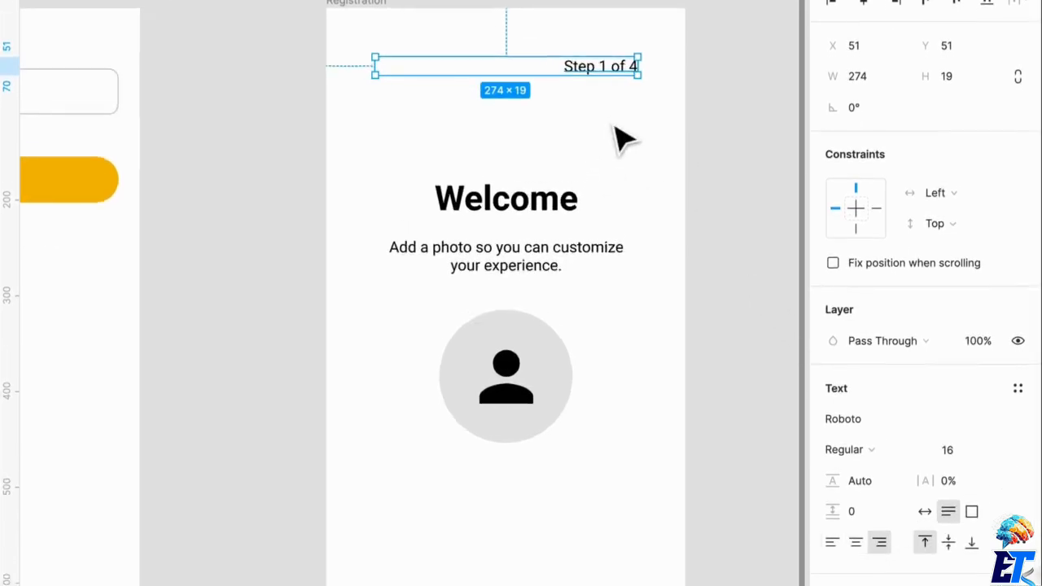
pyautogui.click(868, 448)
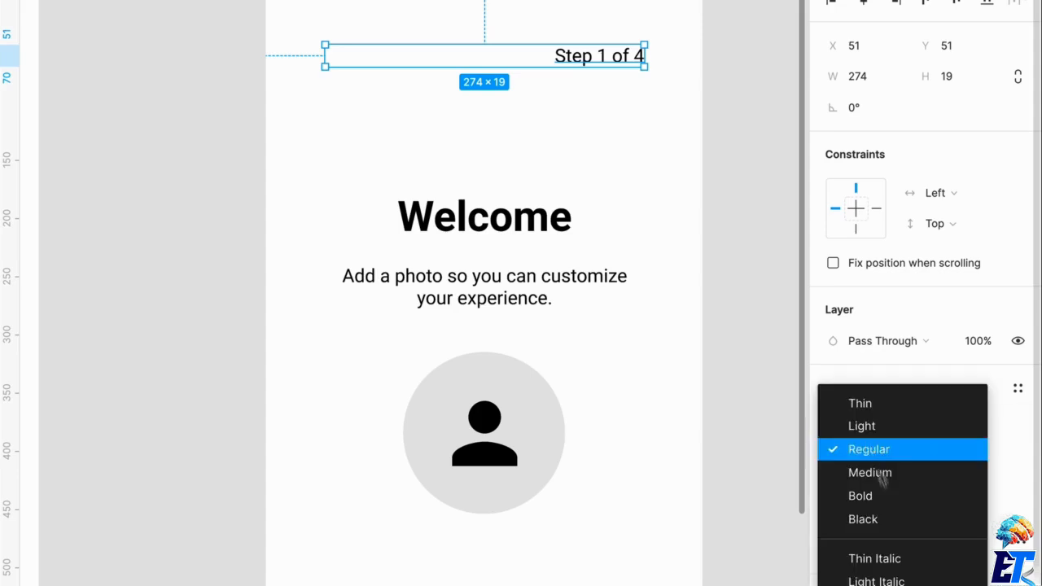
pyautogui.click(885, 494)
pyautogui.click(619, 189)
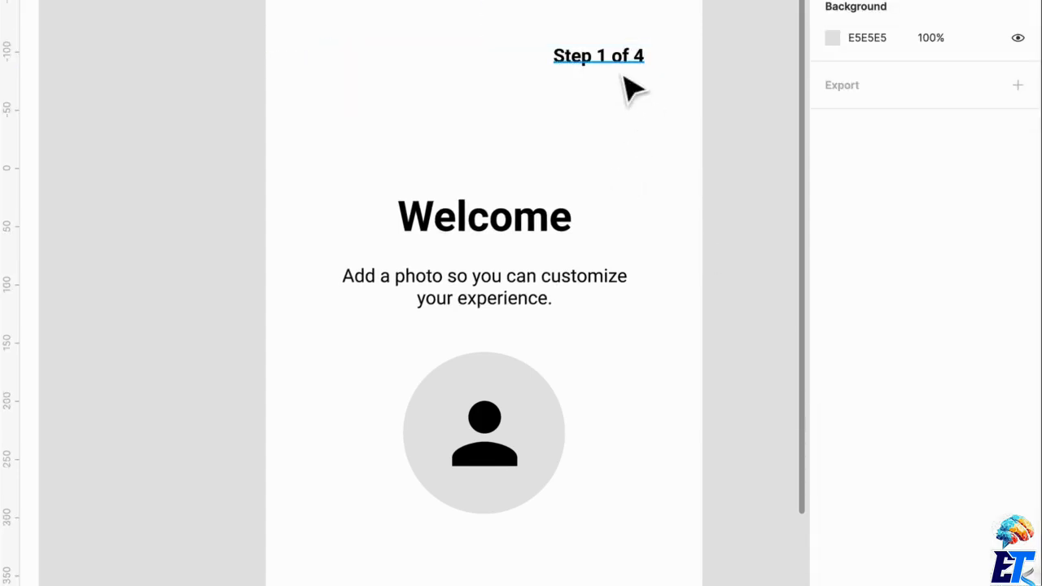
# Step: Center-align the "Step 1 of 4" text
pyautogui.click(625, 78)
pyautogui.click(856, 542)
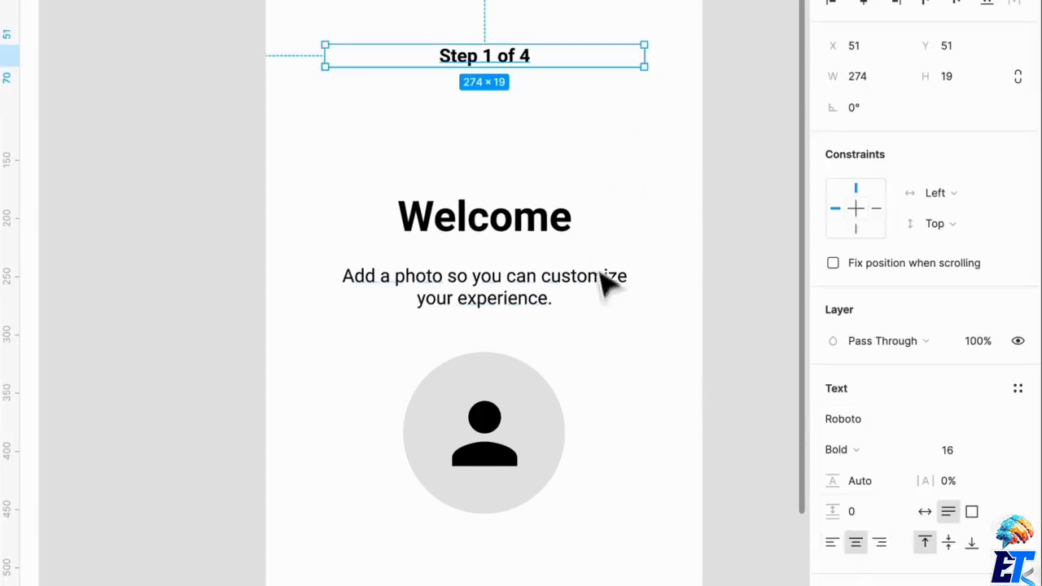
pyautogui.click(600, 190)
# Step: Duplicate the Registration frame beside the original and change the copy's step text to "Step 2 of 4"
pyautogui.scroll(-3, 581, 204)
pyautogui.hscroll(2, 580, 204)
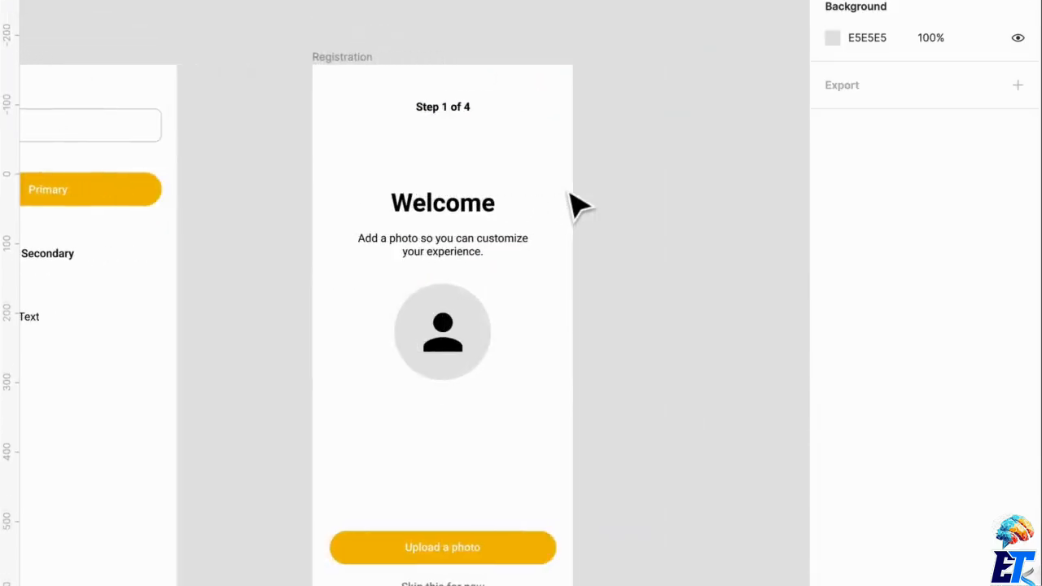
pyautogui.scroll(-2, 580, 204)
pyautogui.hscroll(2, 580, 204)
pyautogui.hscroll(1, 580, 204)
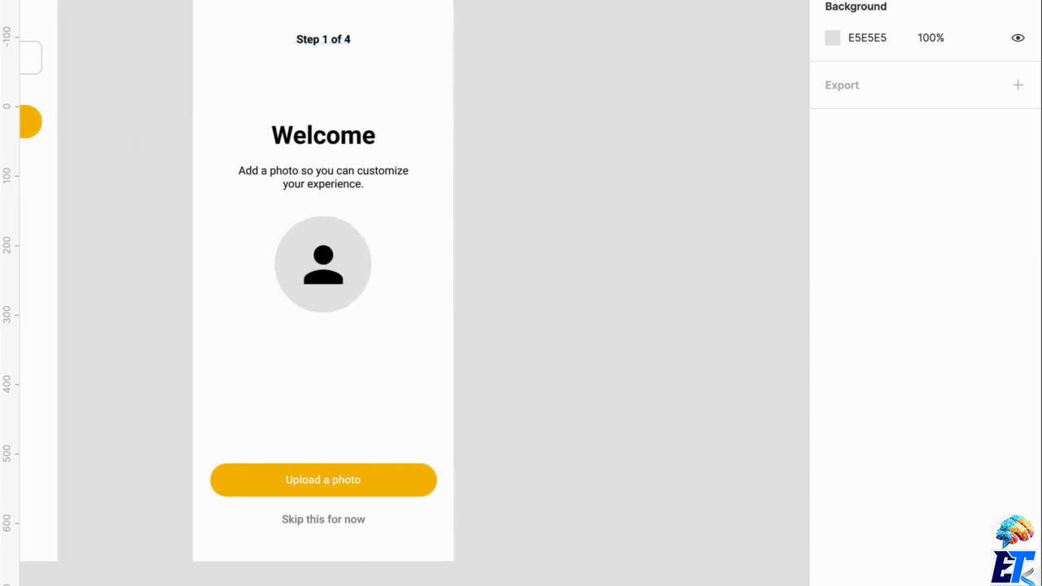
pyautogui.click(414, 81)
pyautogui.press('super+v')
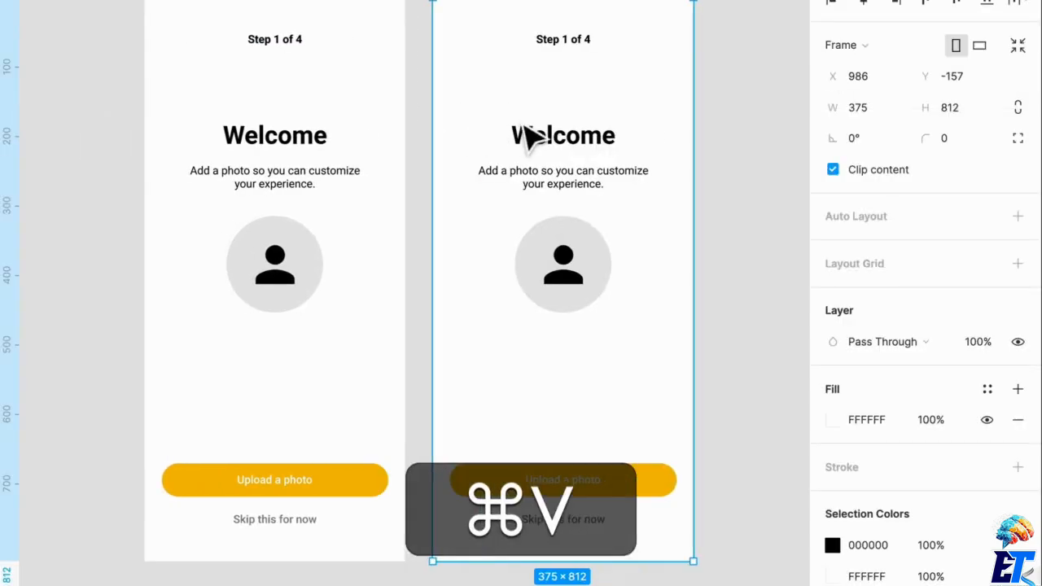
pyautogui.doubleClick(534, 41)
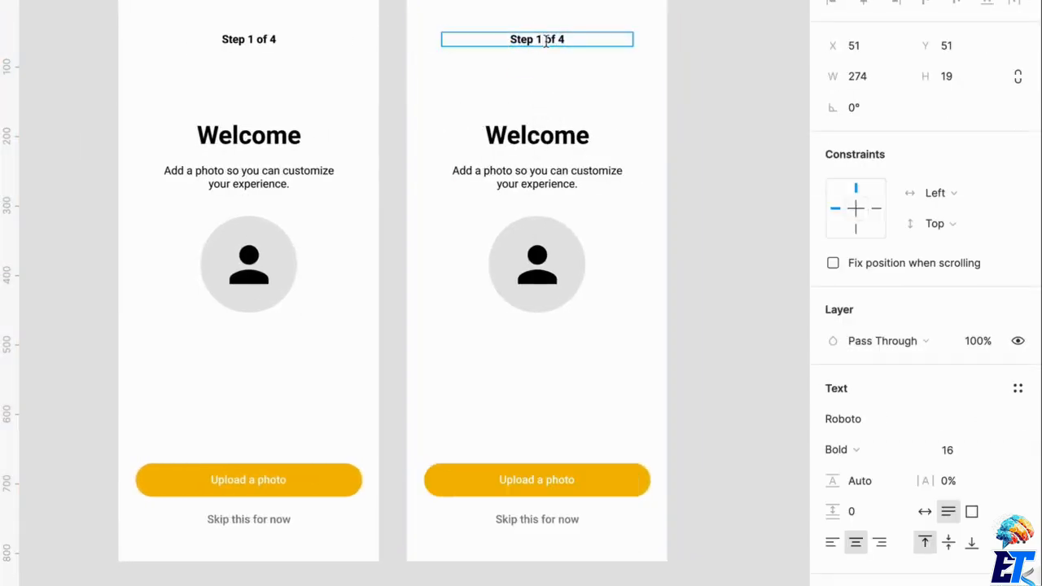
pyautogui.press('Escape')
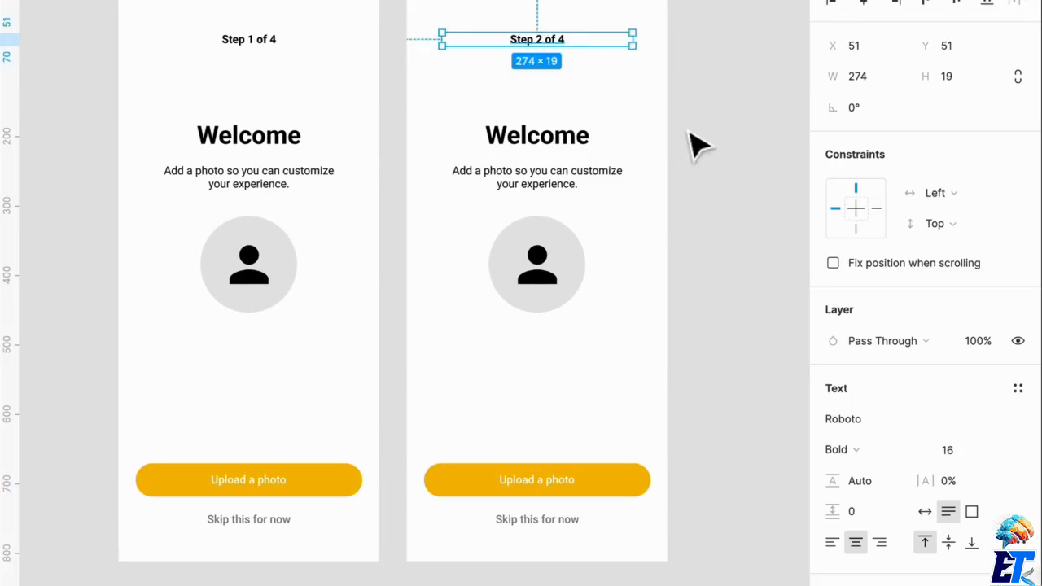
# Step: Change the "Step 2 of 4" frame's heading to "What's your main reason for joining?" and narrow its text box to 326 wide so it wraps
pyautogui.doubleClick(563, 139)
pyautogui.write('Wh')
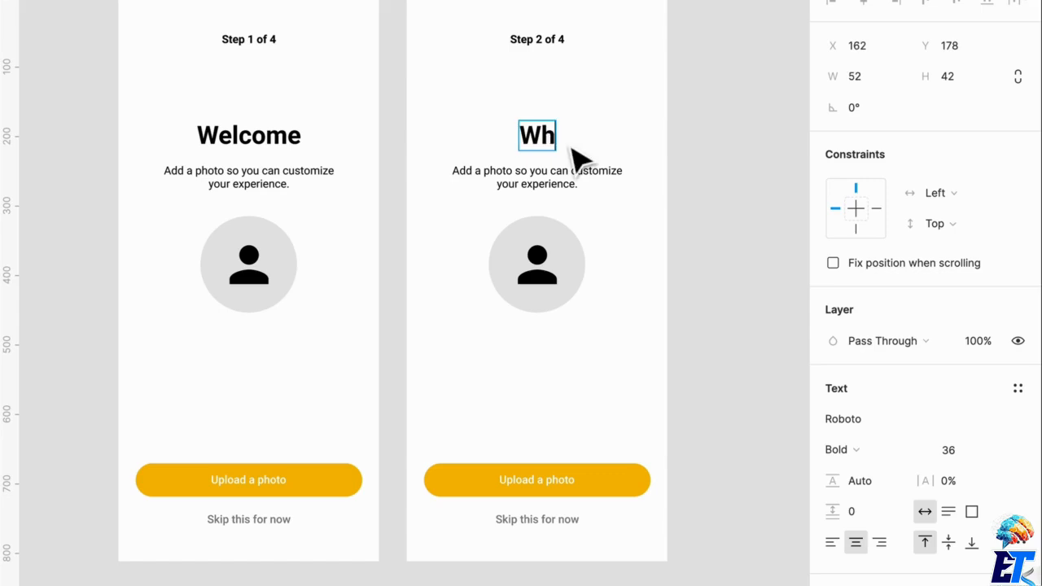
pyautogui.write("at's your ma")
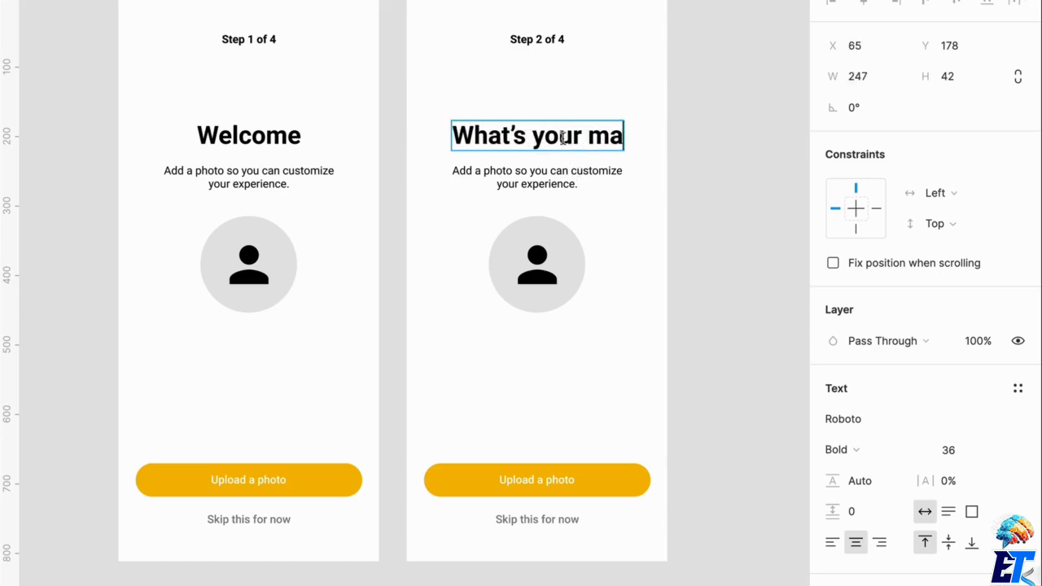
pyautogui.write('in reason f')
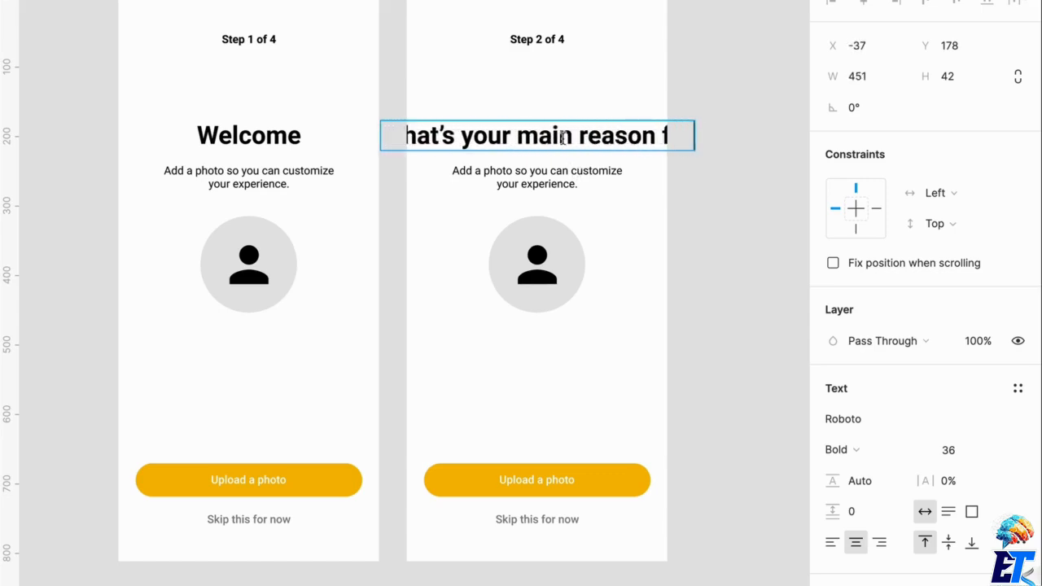
pyautogui.write('or joining?')
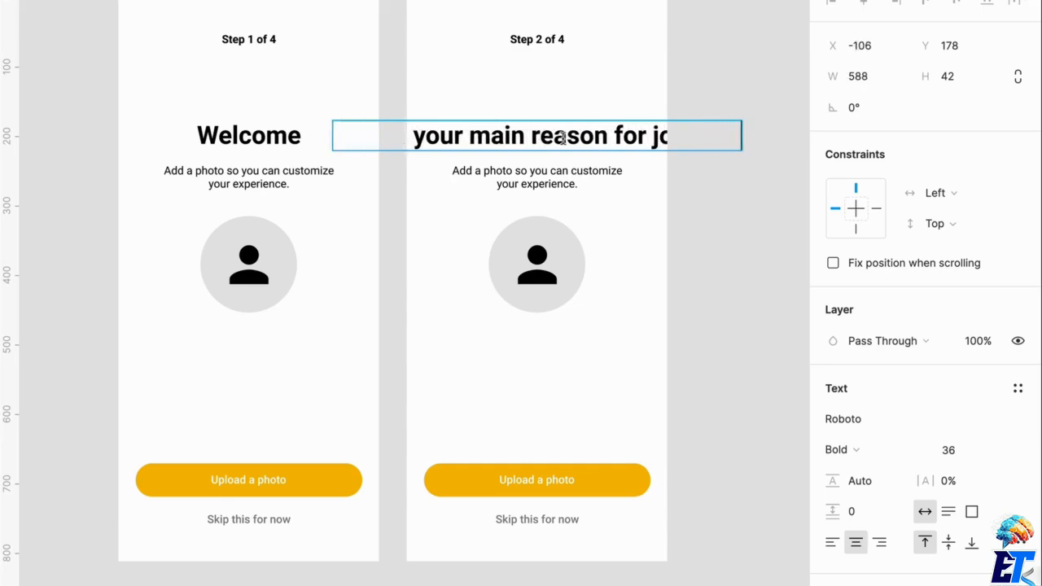
pyautogui.press('Escape')
pyautogui.moveTo(742, 136); pyautogui.dragTo(666, 163)
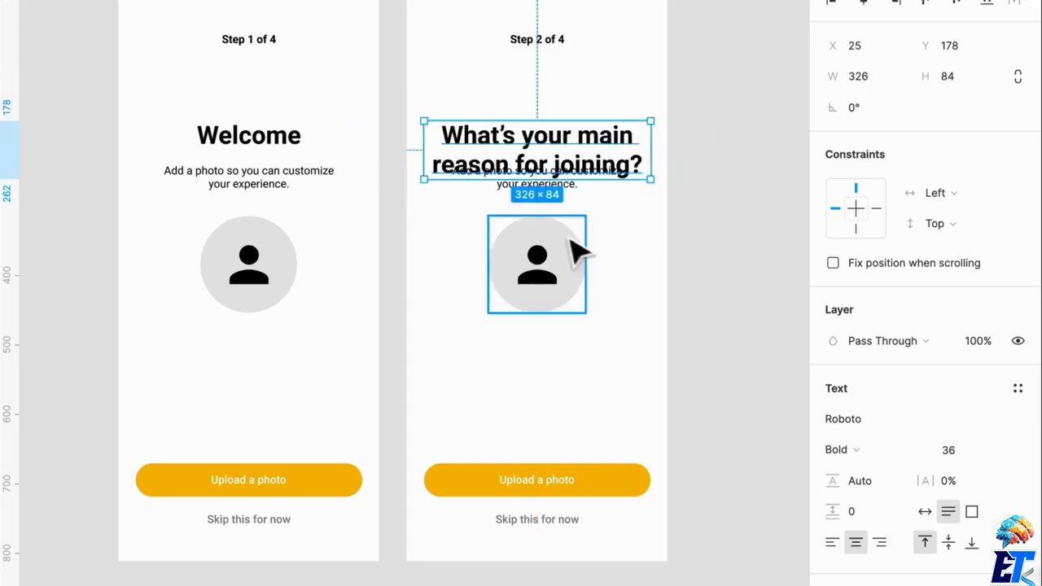
# Step: Move the instruction text and the avatar placeholder down together so they clear the two-line heading
pyautogui.click(551, 187)
pyautogui.keyDown('shift'); pyautogui.click(554, 282); pyautogui.keyUp('shift')
pyautogui.moveTo(554, 282); pyautogui.dragTo(552, 310)
pyautogui.click(679, 220)
# Step: Move the two-line heading and its instruction text up together, away from the avatar placeholder
pyautogui.scroll(3, 679, 219)
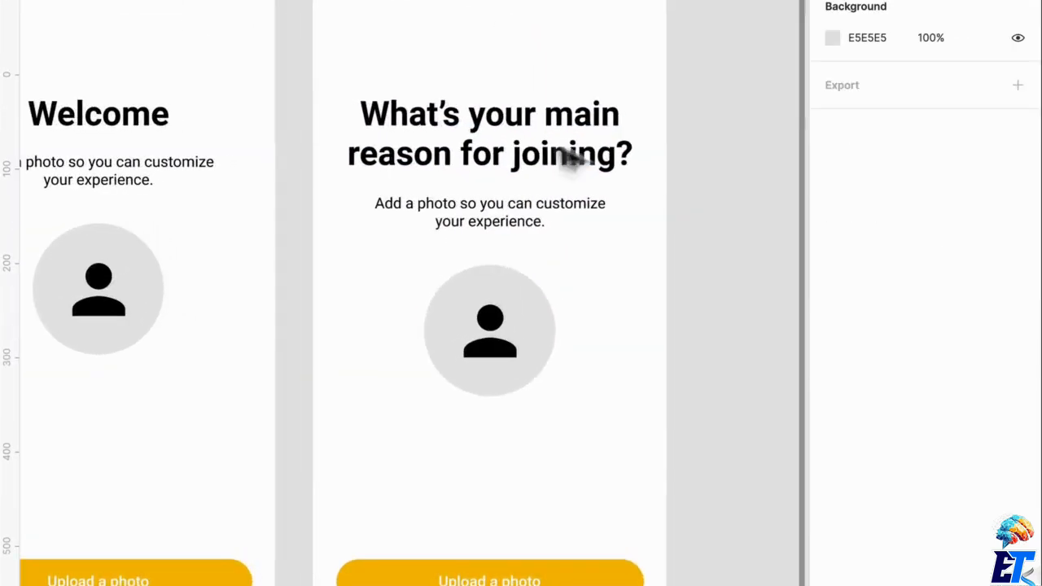
pyautogui.click(539, 169)
pyautogui.keyDown('shift'); pyautogui.click(531, 232); pyautogui.keyUp('shift')
pyautogui.moveTo(531, 231); pyautogui.dragTo(524, 186)
pyautogui.click(551, 288)
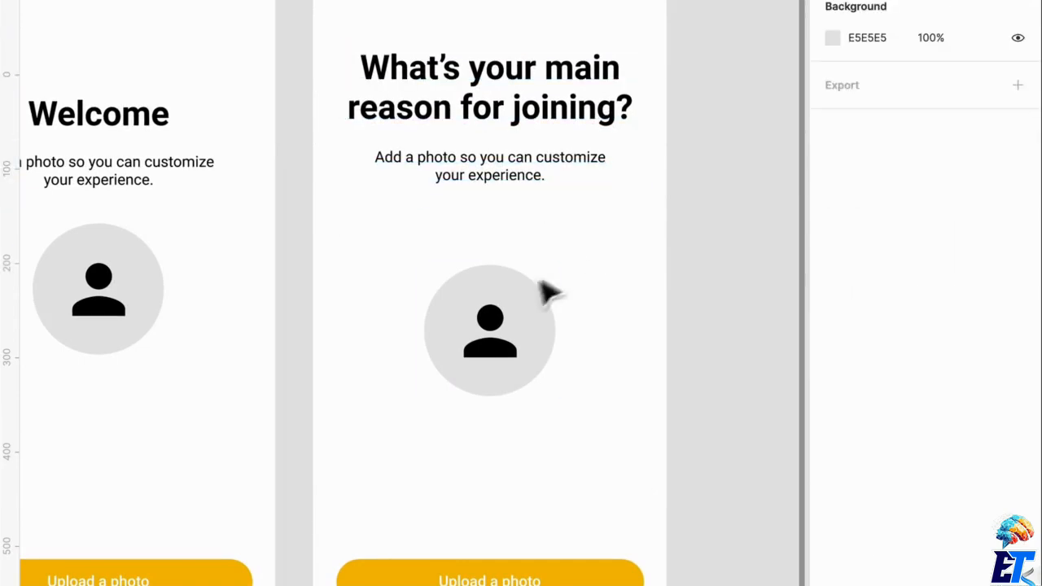
# Step: Delete the avatar placeholder from the "Step 2 of 4" frame
pyautogui.click(525, 319)
pyautogui.press('Delete')
pyautogui.scroll(-3, 516, 315)
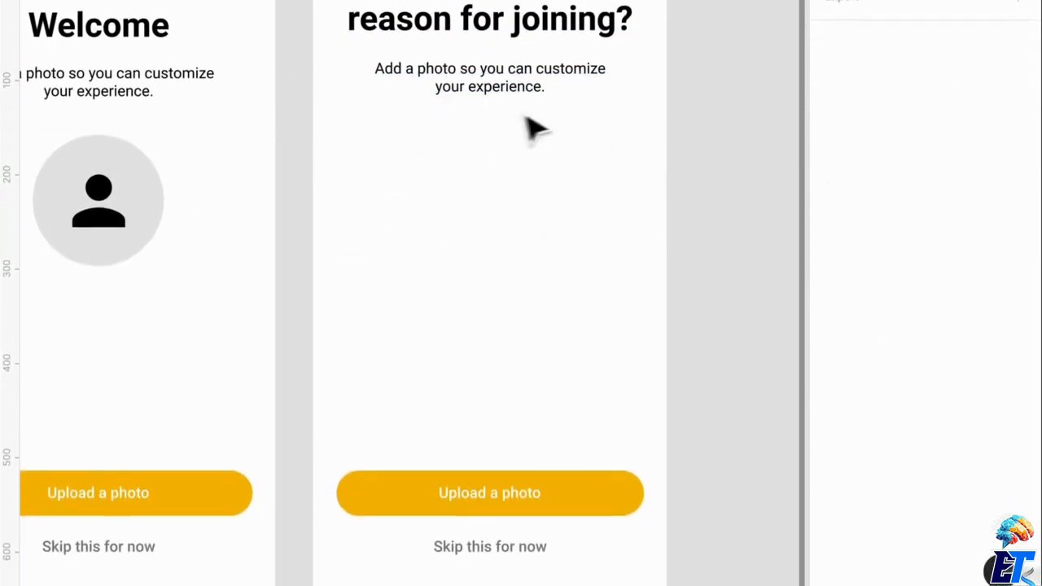
# Step: Wrap the step 2 heading and instruction text in a frame and add auto layout to it
pyautogui.hscroll(-3, 535, 127)
pyautogui.scroll(2, 643, 169)
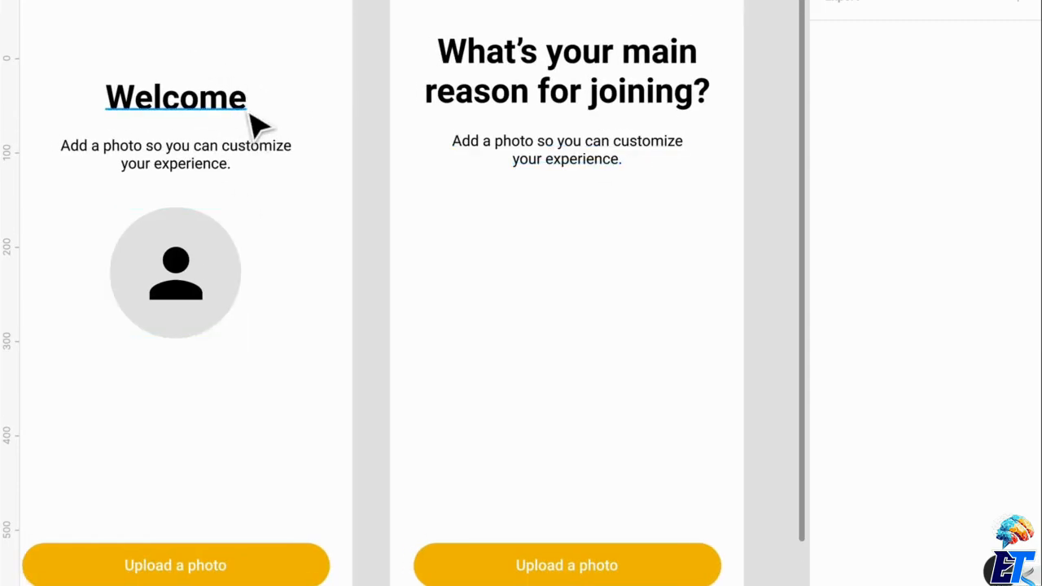
pyautogui.scroll(-1, 603, 191)
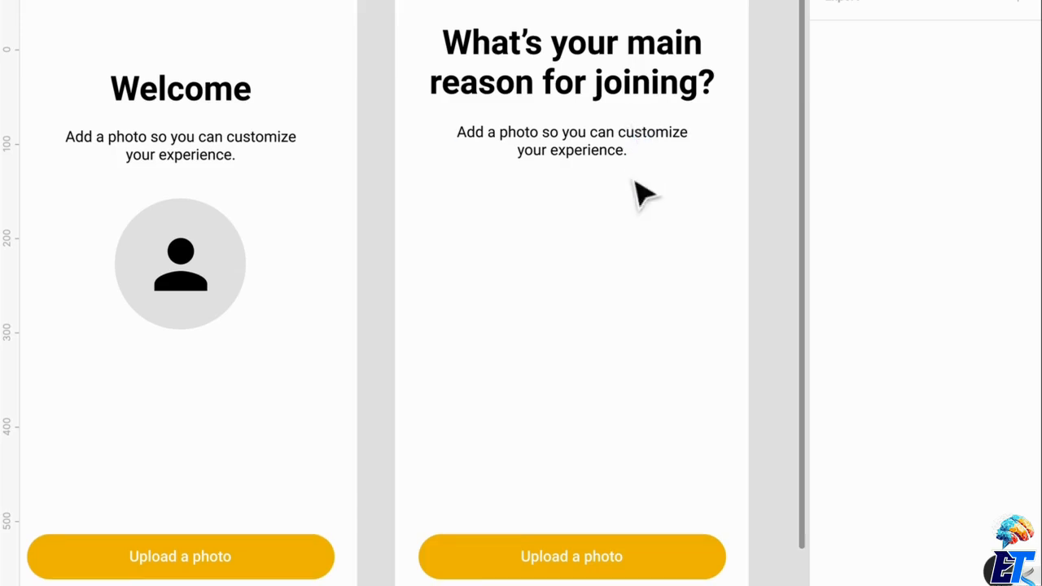
pyautogui.scroll(-1, 640, 163)
pyautogui.click(633, 74)
pyautogui.keyDown('shift'); pyautogui.click(622, 149); pyautogui.keyUp('shift')
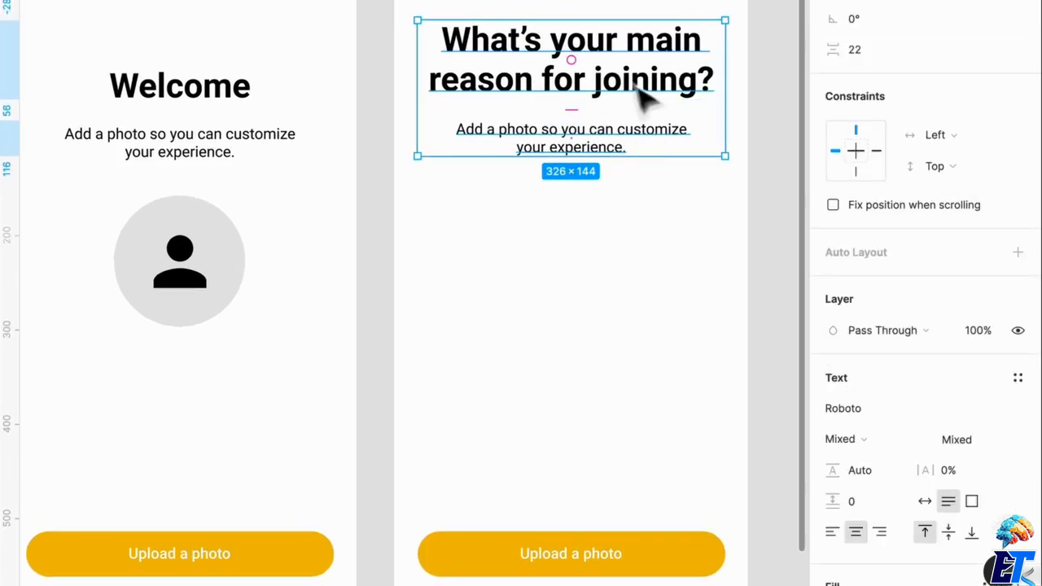
pyautogui.hotkey('ctrl', 'alt', 'g')
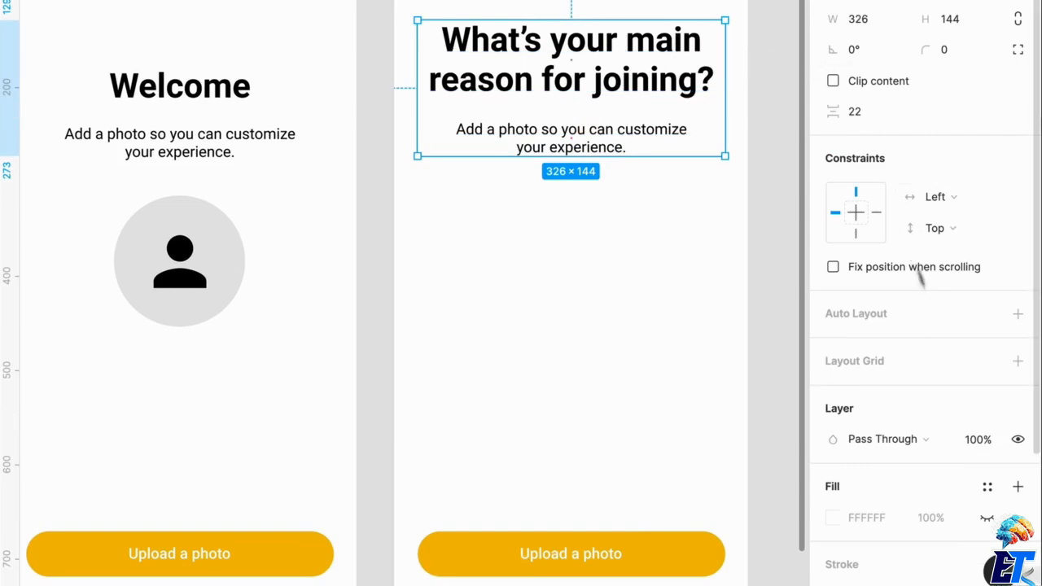
pyautogui.click(1017, 315)
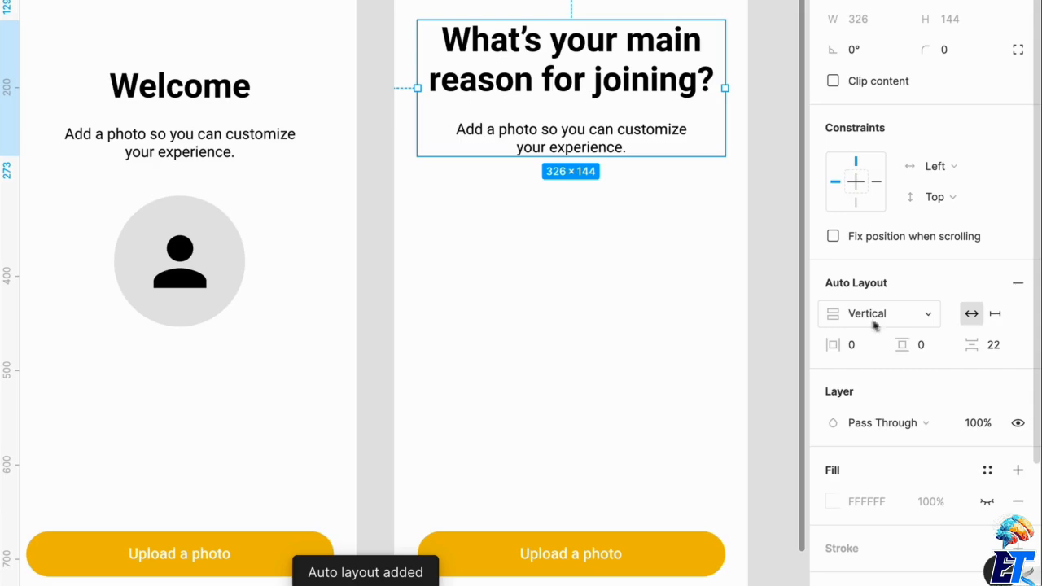
# Step: Try the horizontal direction on the heading's auto layout and return it to vertical
pyautogui.click(898, 324)
pyautogui.click(876, 289)
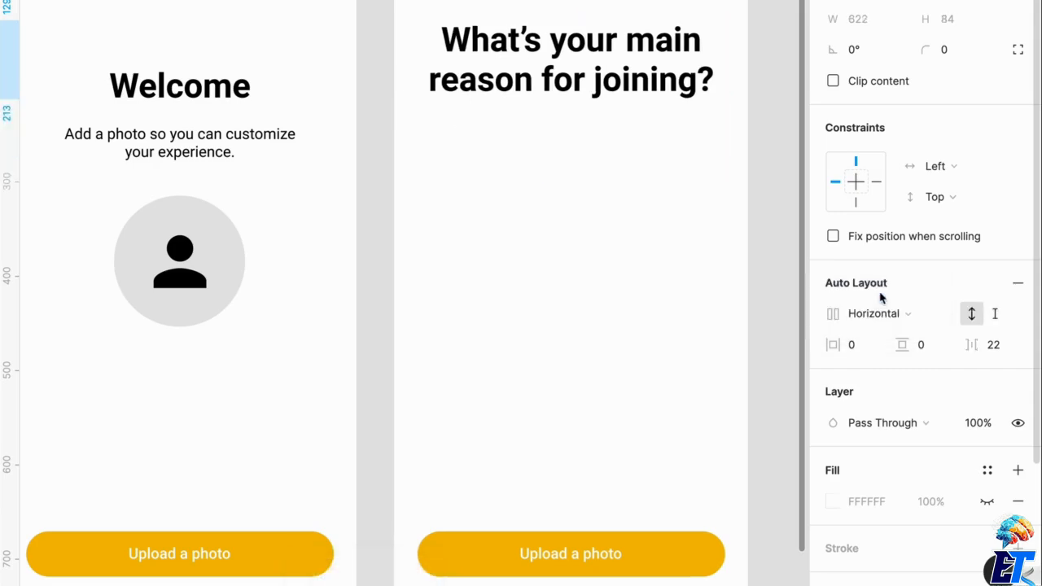
pyautogui.hscroll(3, 678, 111)
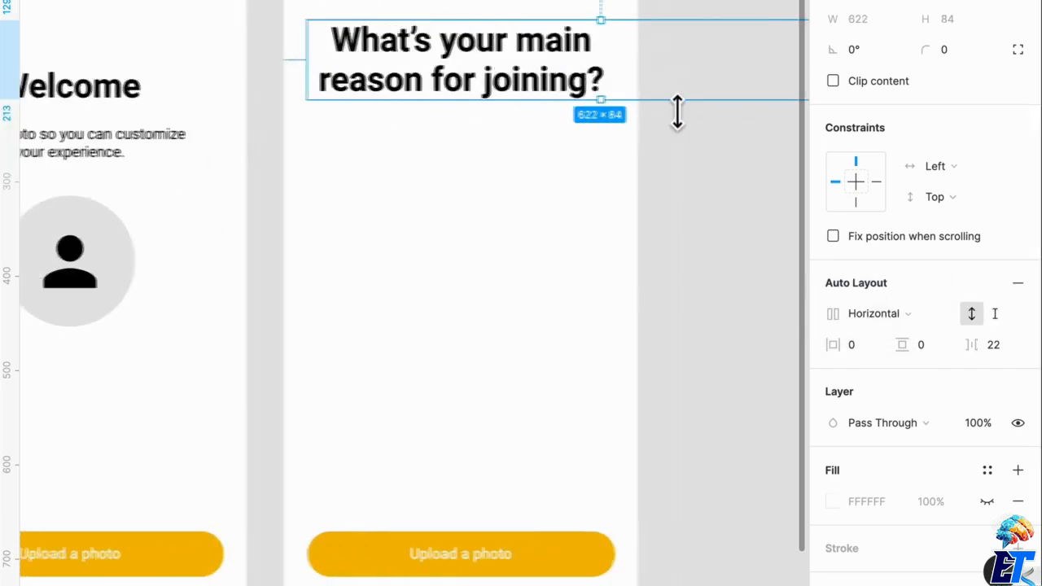
pyautogui.click(851, 316)
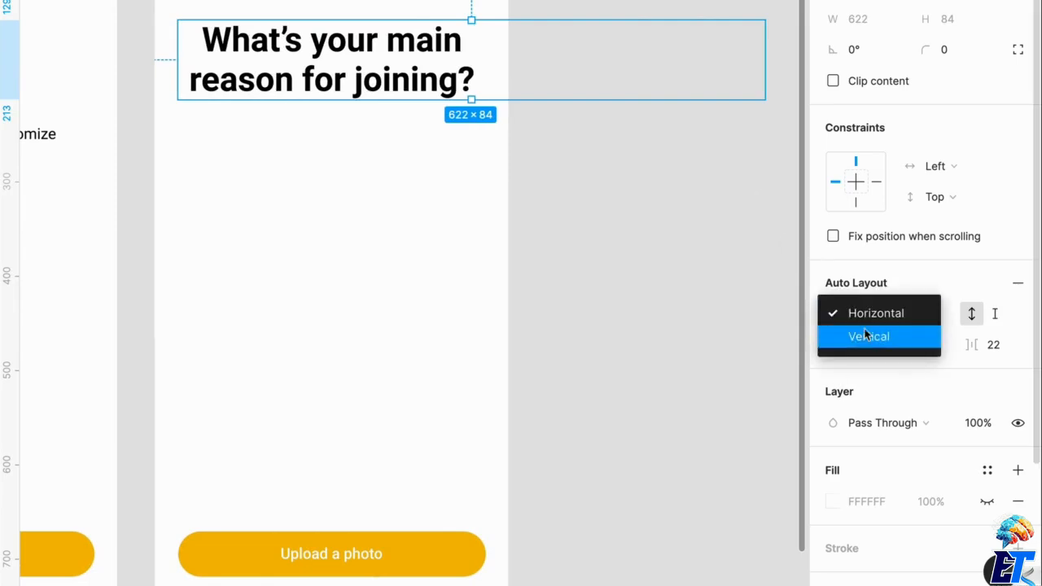
pyautogui.click(861, 338)
# Step: Set the auto layout spacing between the heading and the instruction text to 24
pyautogui.click(992, 347)
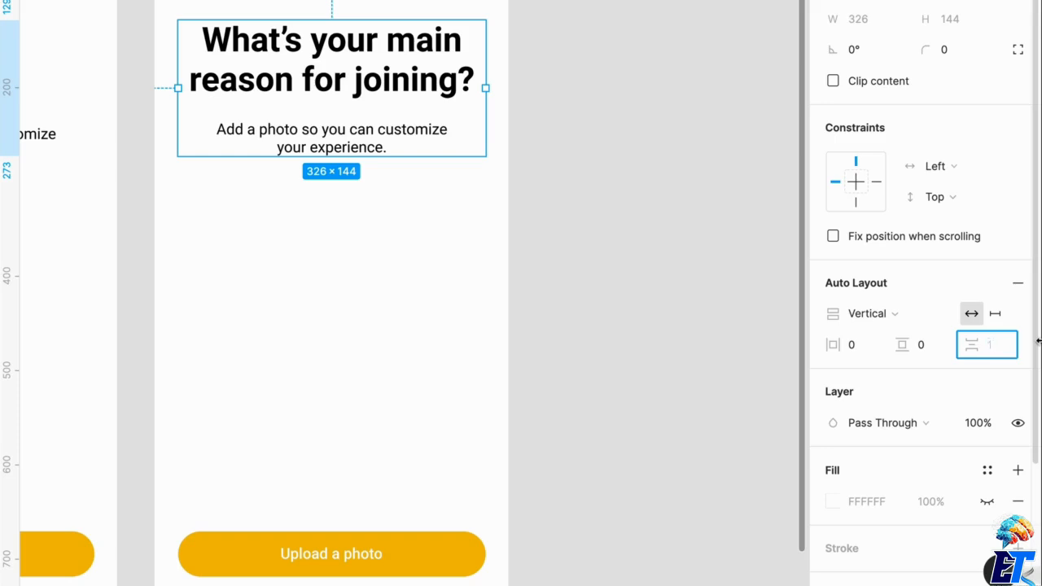
pyautogui.press('Return')
pyautogui.click(400, 288)
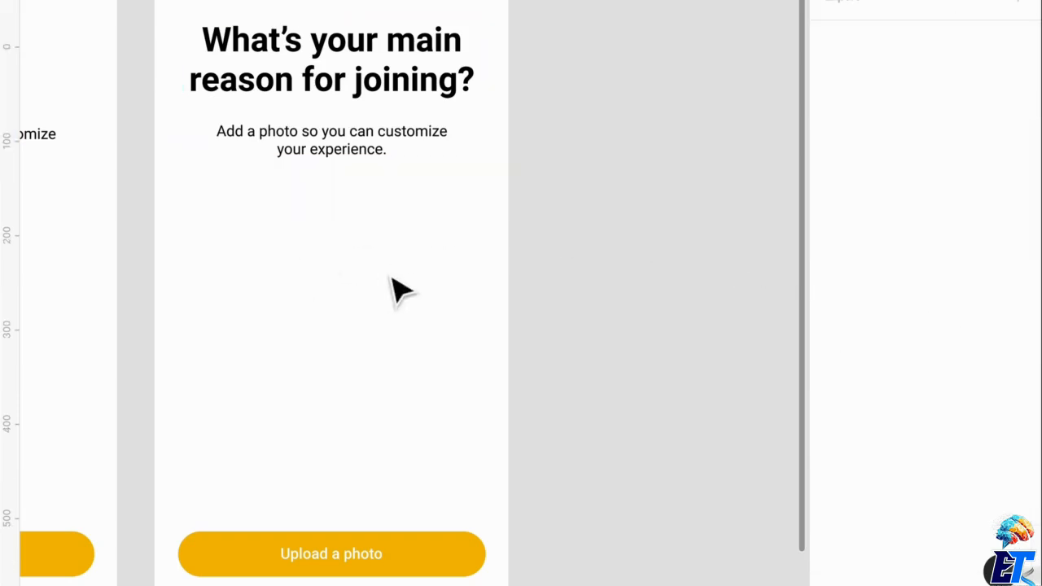
# Step: Try the auto layout by adding filler text at the end of the heading, and undo the addition
pyautogui.click(363, 130)
pyautogui.doubleClick(457, 88)
pyautogui.doubleClick(480, 81)
pyautogui.click(480, 77)
pyautogui.write('sdfsdfsdfsdfsdfsdfdsf')
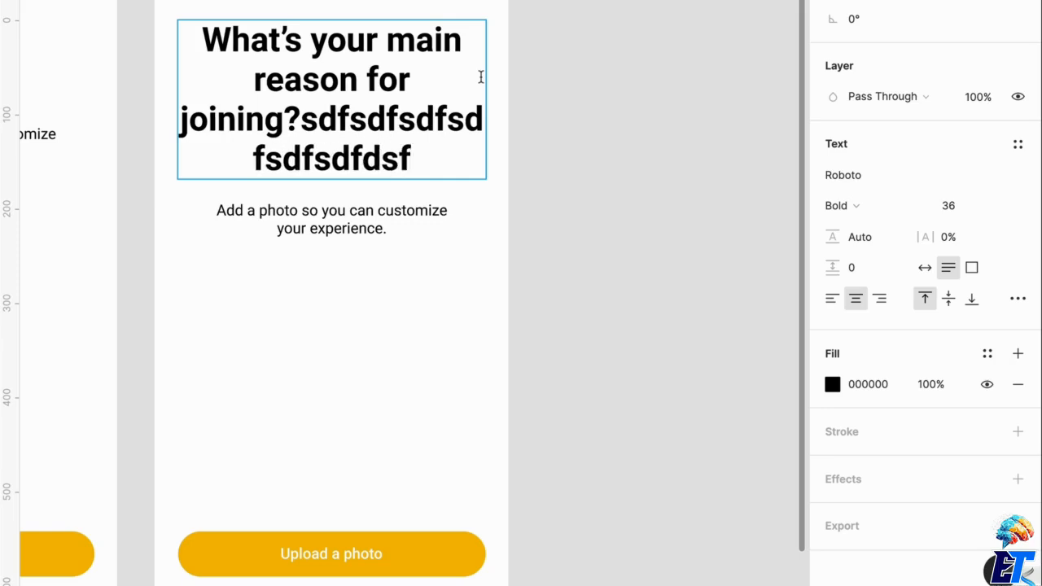
pyautogui.hotkey('ctrl', 'z')
pyautogui.hotkey('ctrl', 'a')
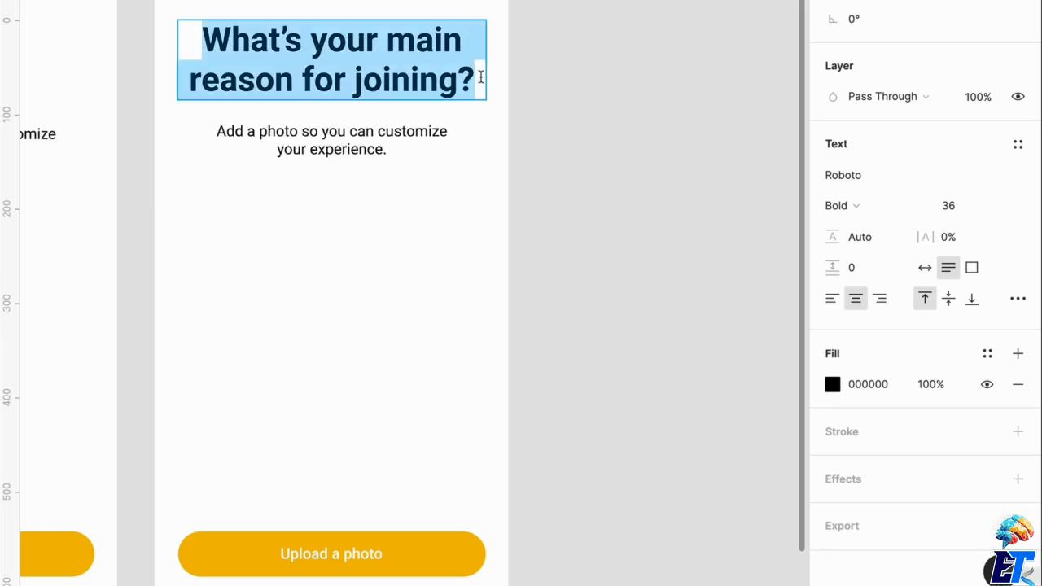
pyautogui.press('Escape')
pyautogui.press('Escape')
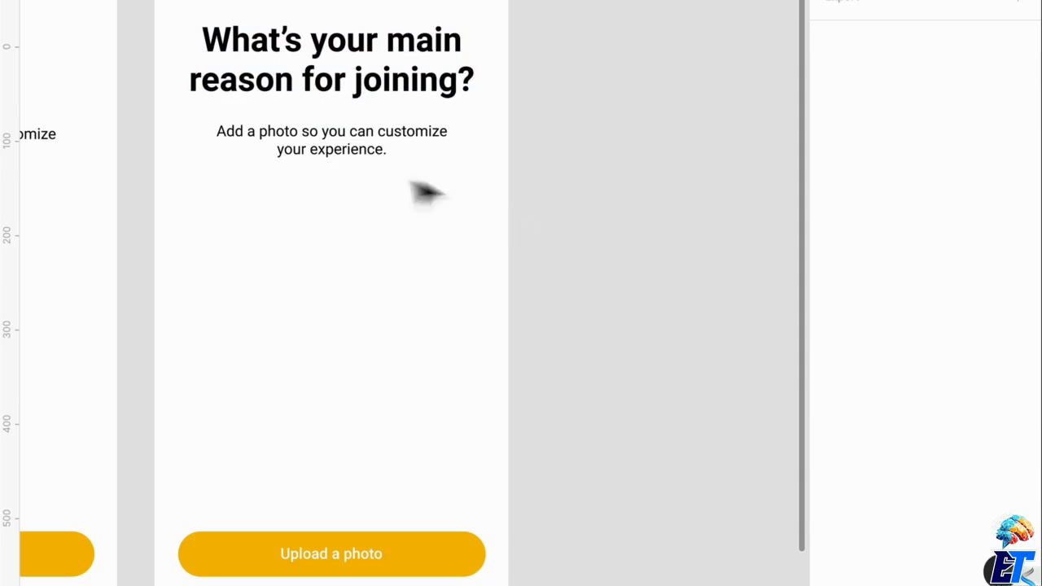
# Step: Replace the instruction text below the step 2 heading with "This will help us make some great recommendations."
pyautogui.click(371, 161)
pyautogui.click(371, 161)
pyautogui.doubleClick(362, 149)
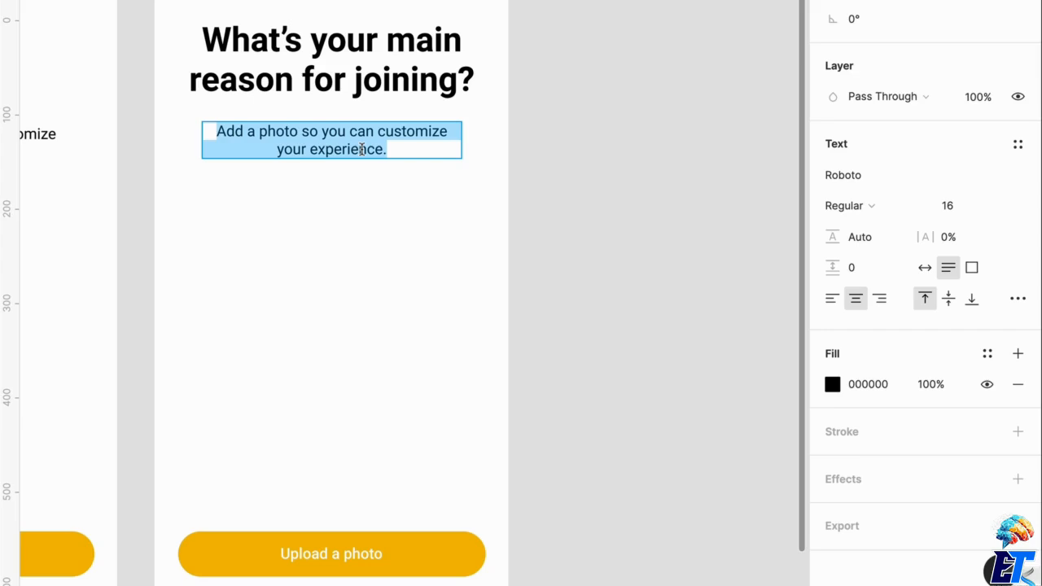
pyautogui.write('This will hel')
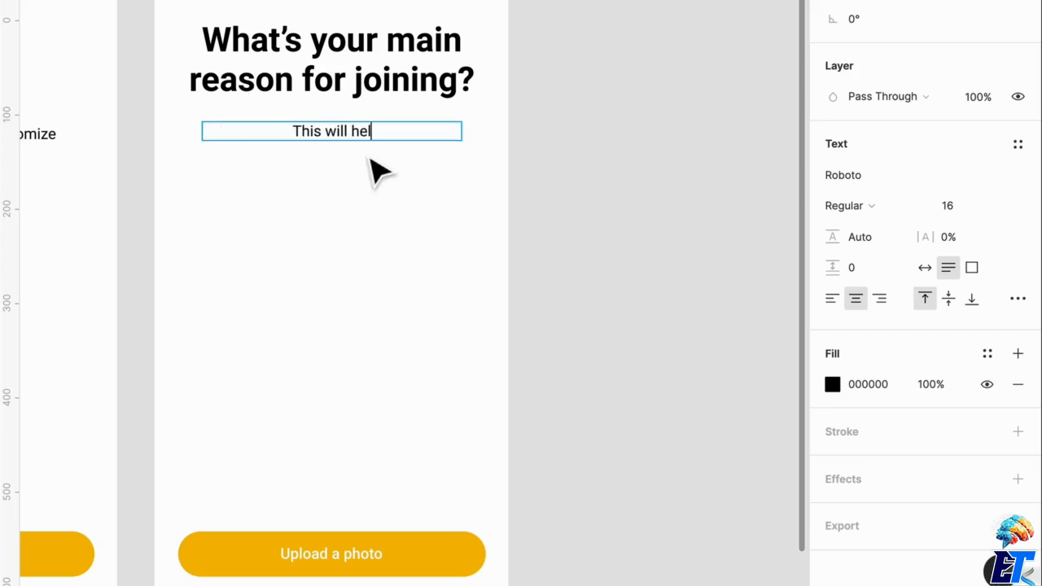
pyautogui.write('p us make some')
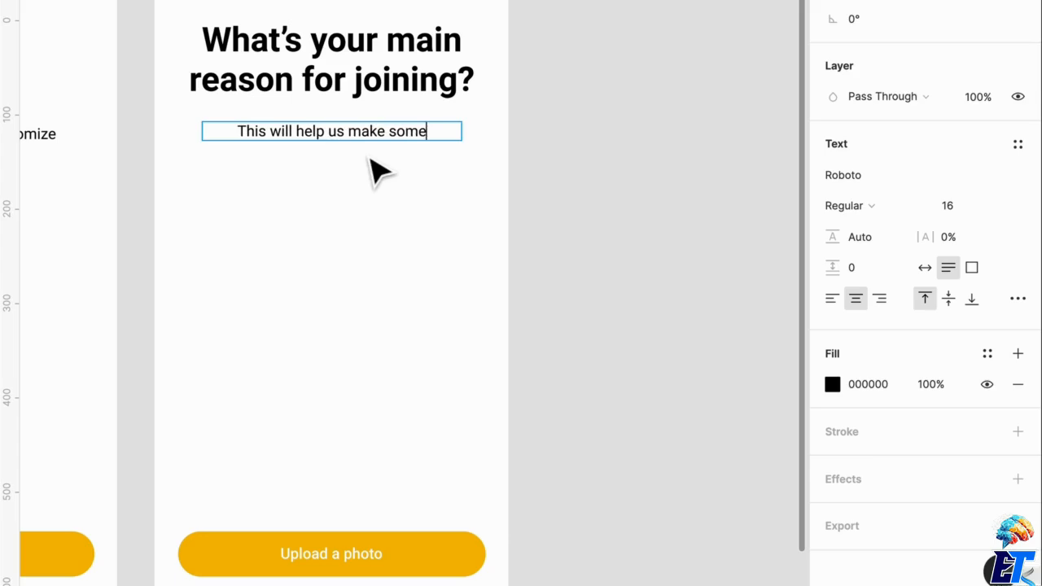
pyautogui.write(' great recom')
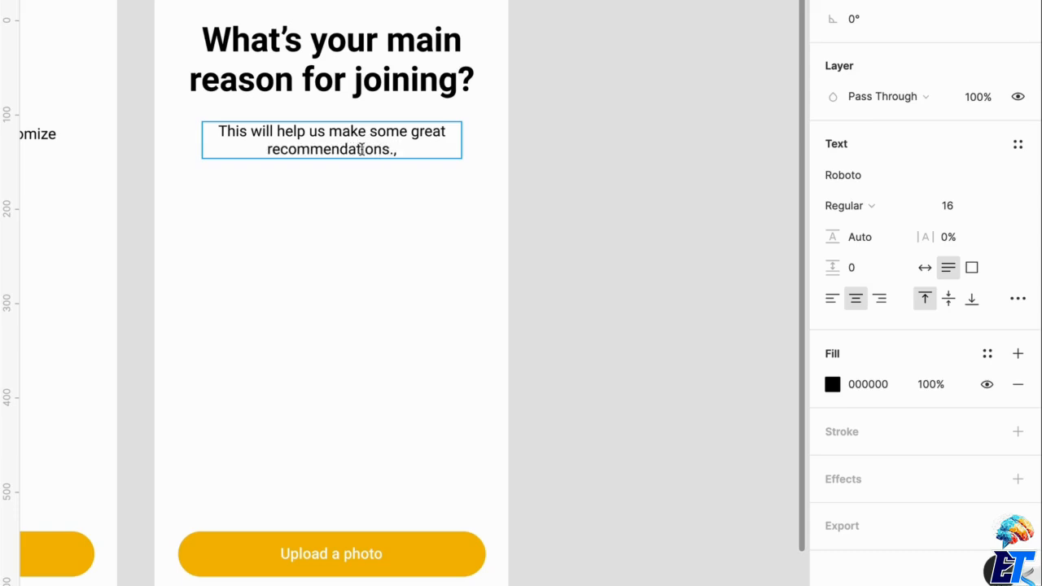
pyautogui.write('mendations.,')
pyautogui.press('BackSpace')
pyautogui.press('Escape')
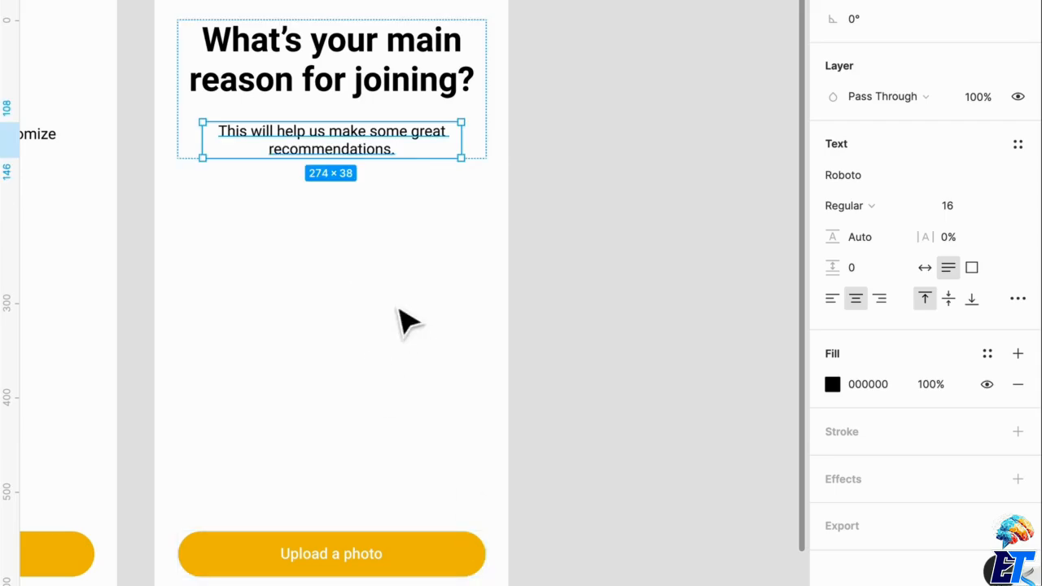
pyautogui.click(400, 320)
# Step: Duplicate the "Upload a photo" button upward to just below the instruction text in the step 2 frame
pyautogui.scroll(-3, 357, 326)
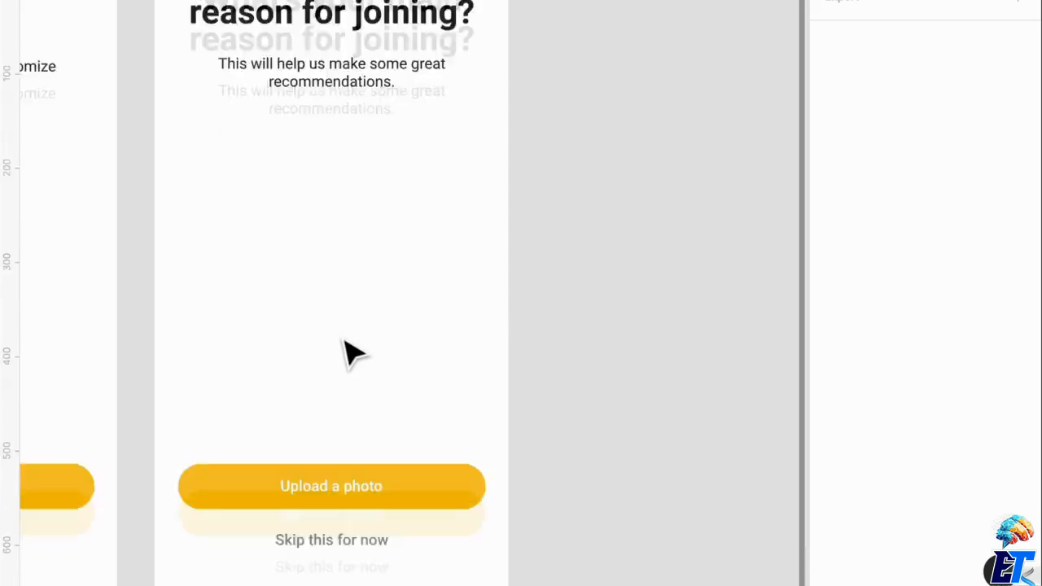
pyautogui.moveTo(420, 444); pyautogui.dragTo(382, 133)
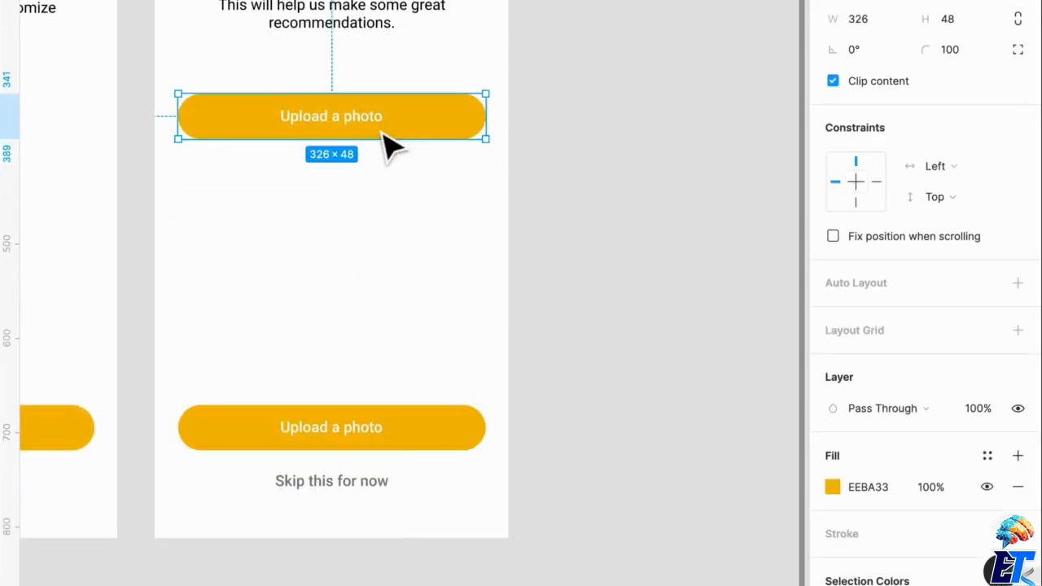
pyautogui.hscroll(-6, 382, 135)
pyautogui.scroll(-3, 382, 136)
pyautogui.hscroll(-2, 342, 146)
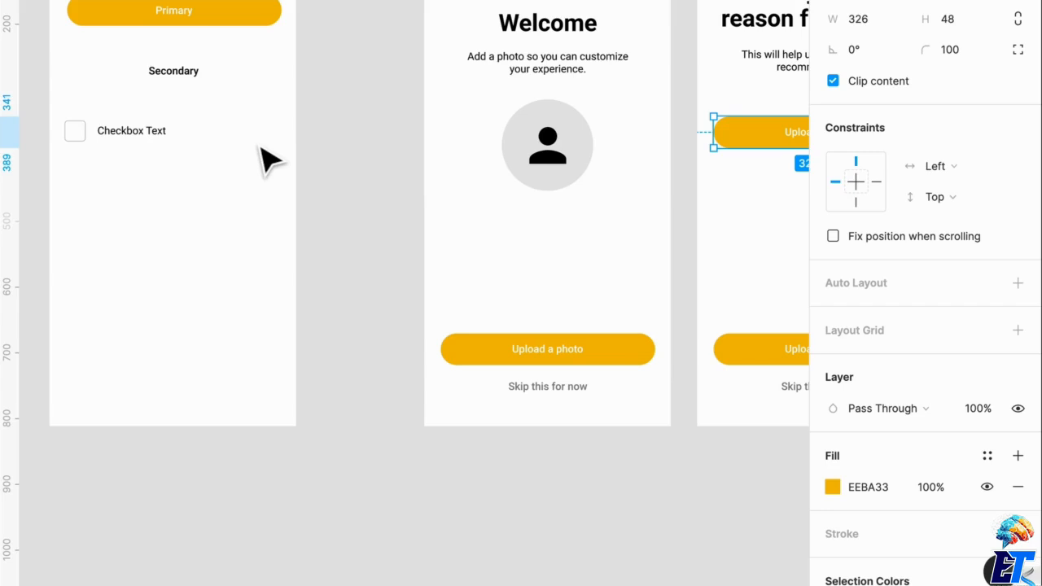
pyautogui.hscroll(6, 407, 184)
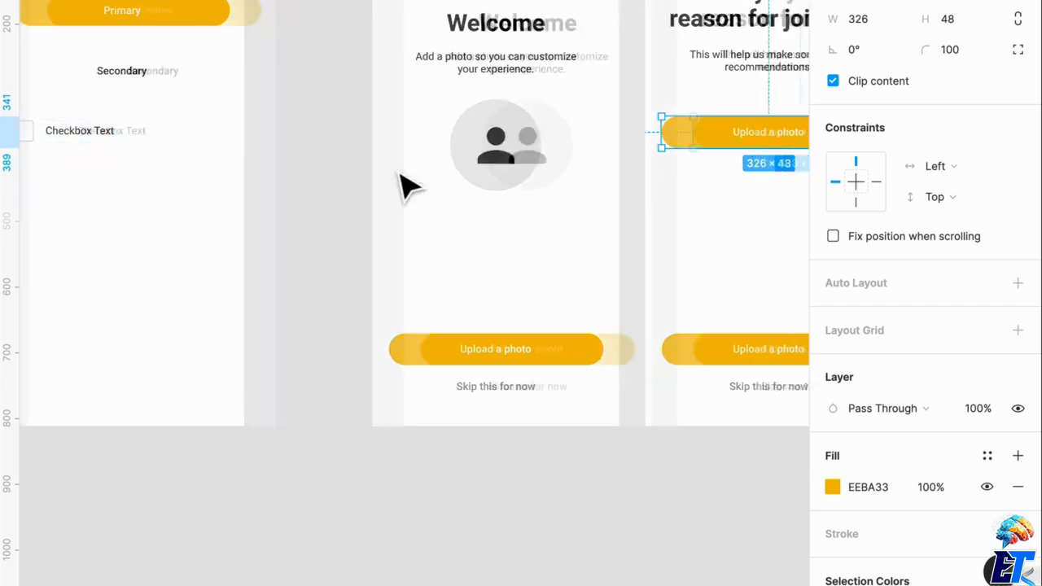
pyautogui.scroll(3, 361, 151)
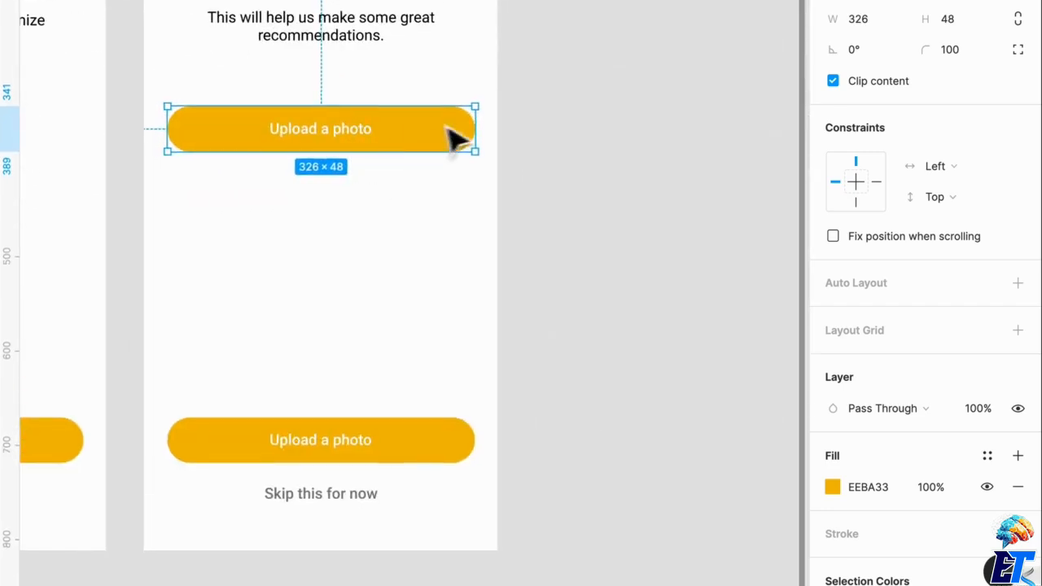
pyautogui.scroll(1, 435, 139)
pyautogui.scroll(1, 449, 137)
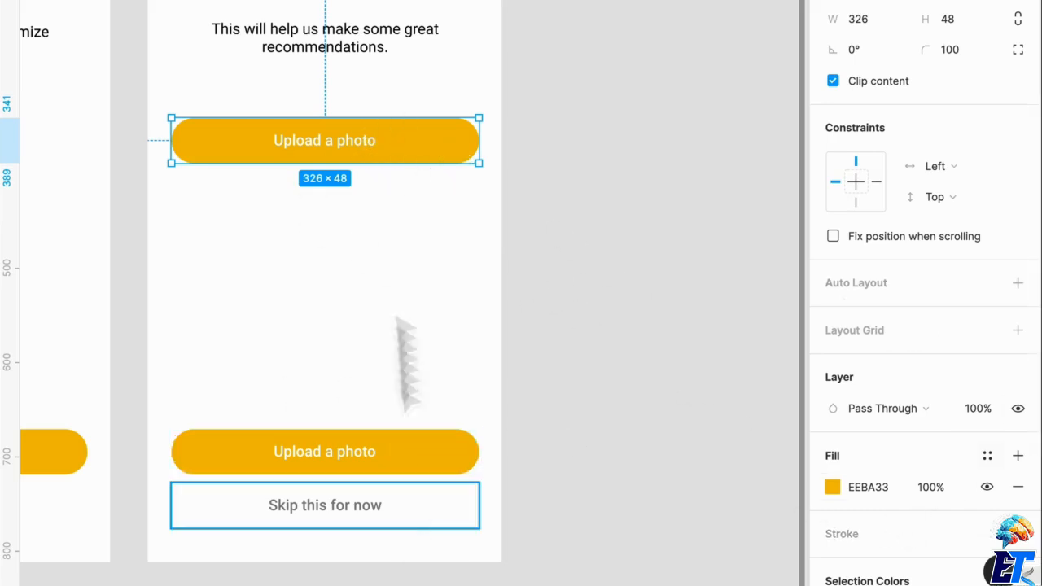
# Step: Set the fill of the duplicated button below the instruction text to FFFFFF
pyautogui.click(989, 457)
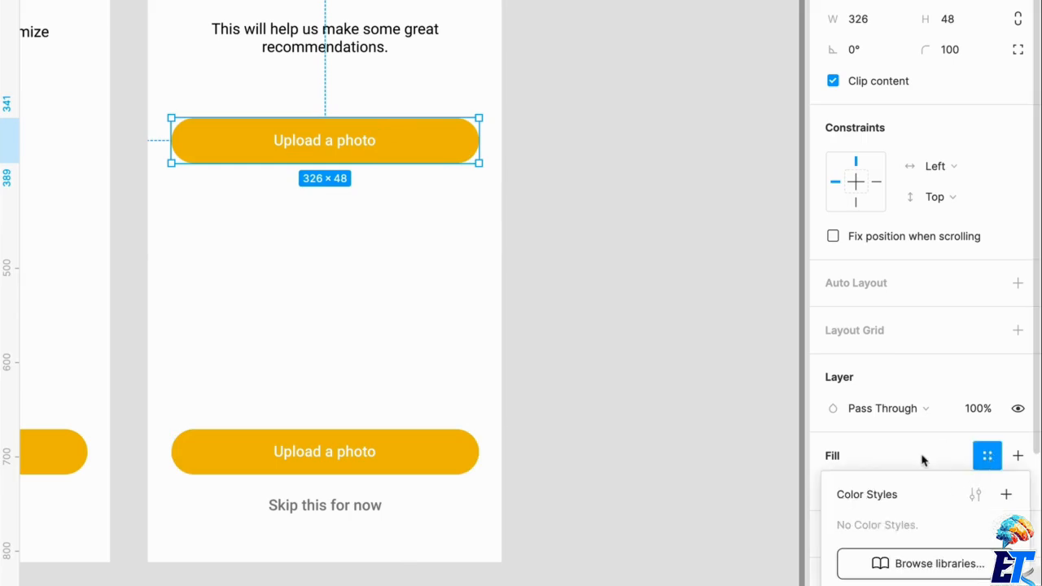
pyautogui.click(902, 463)
pyautogui.click(833, 487)
pyautogui.write('FFFFFF')
pyautogui.press('Return')
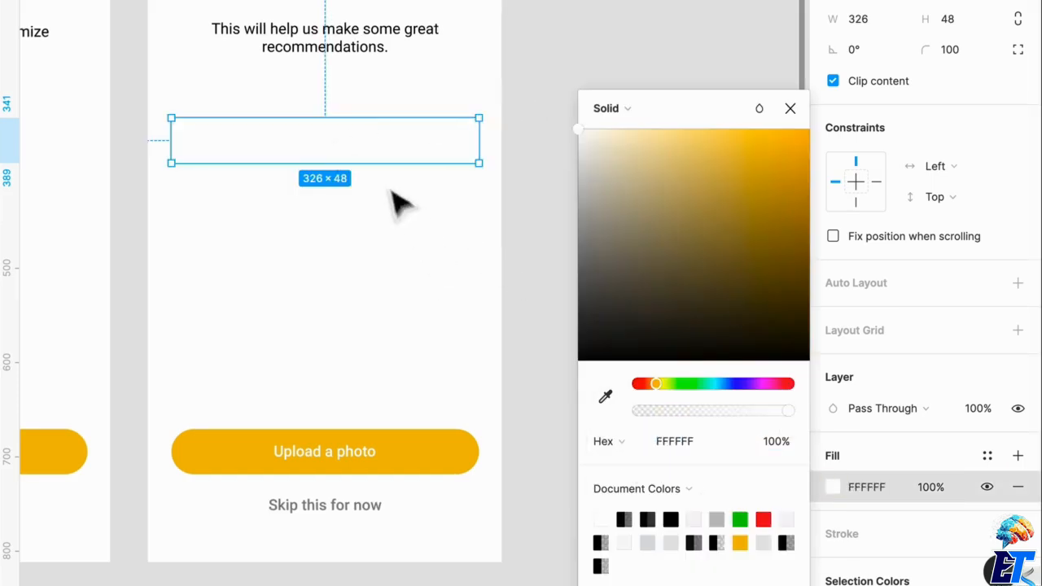
# Step: Set the label text fill of the white button below the instruction text to 000000
pyautogui.doubleClick(364, 147)
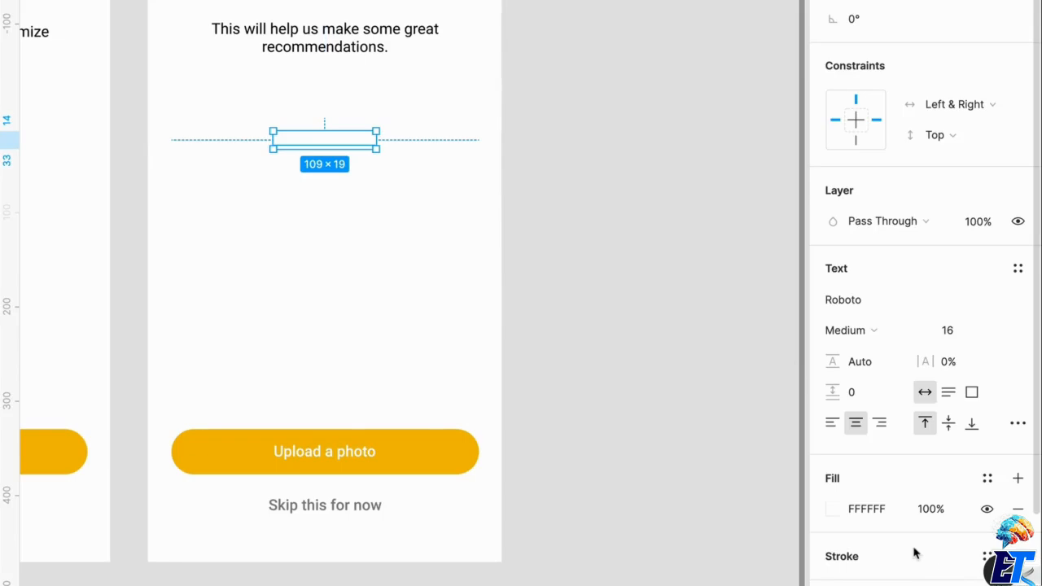
pyautogui.click(832, 509)
pyautogui.moveTo(651, 223); pyautogui.dragTo(448, 448)
pyautogui.click(549, 133)
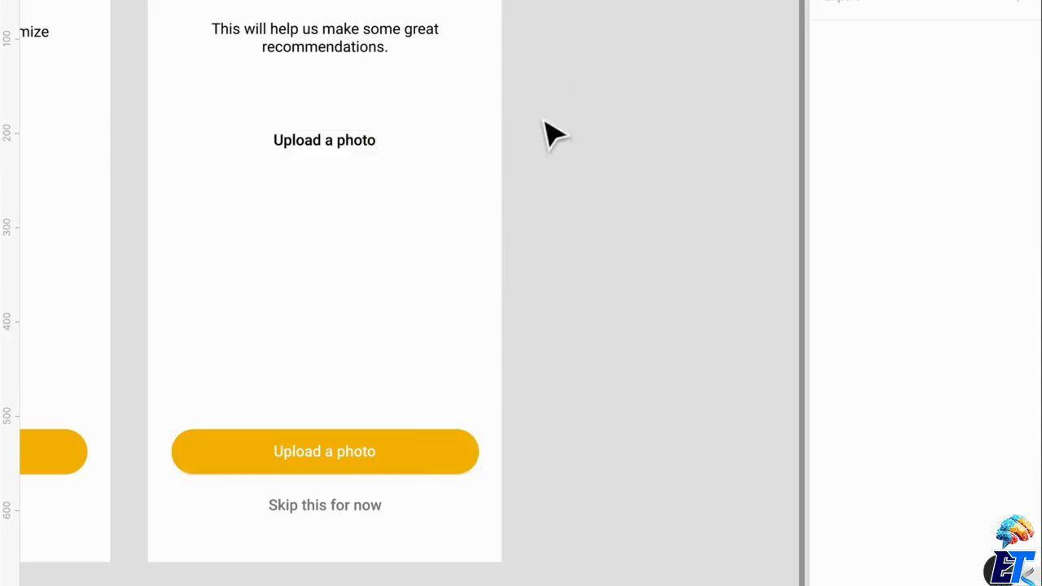
# Step: Add a 1 px inside stroke in 000000 at 50% opacity to the white button below the instruction text
pyautogui.click(432, 166)
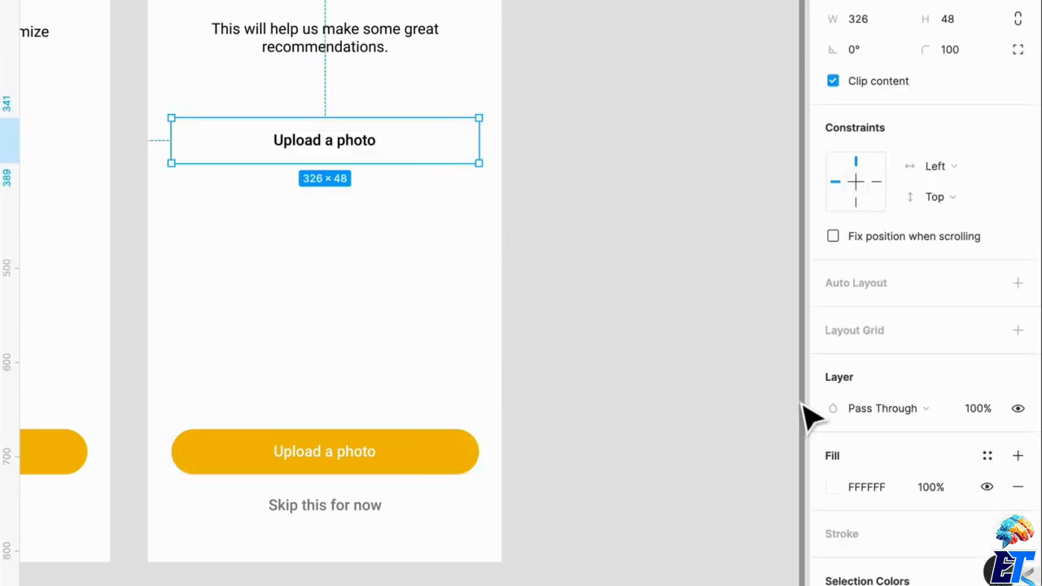
pyautogui.scroll(-2, 810, 394)
pyautogui.click(1018, 405)
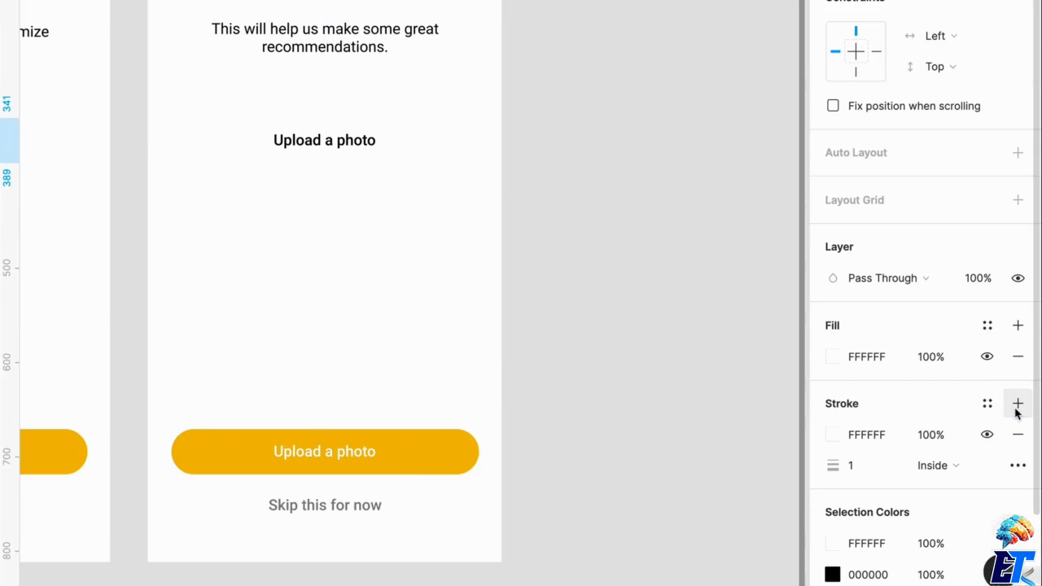
pyautogui.click(834, 434)
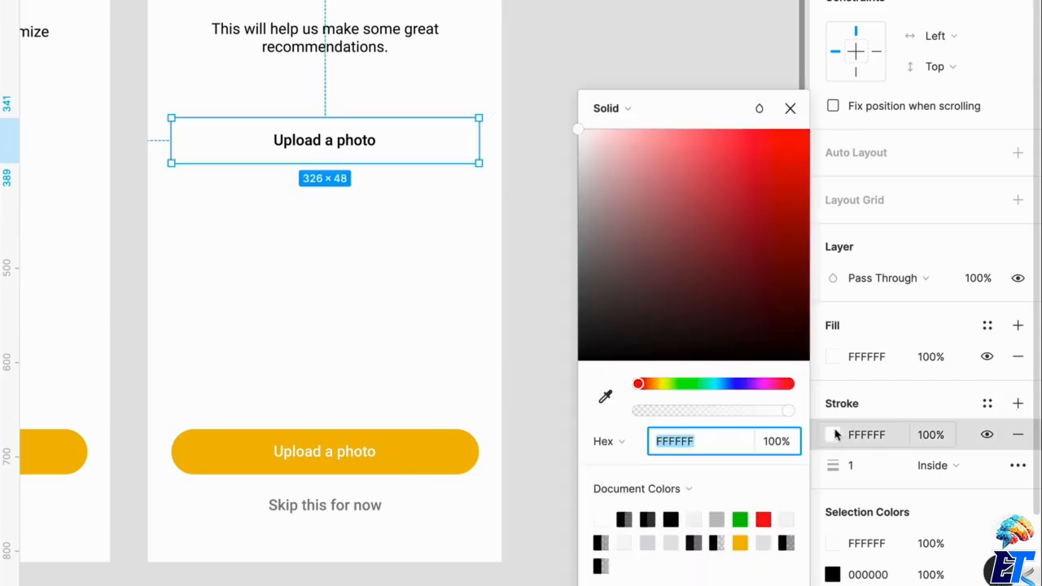
pyautogui.moveTo(594, 235)
pyautogui.mouseDown()
pyautogui.moveTo(573, 227)
pyautogui.moveTo(467, 509)
pyautogui.mouseUp()
pyautogui.click(778, 441)
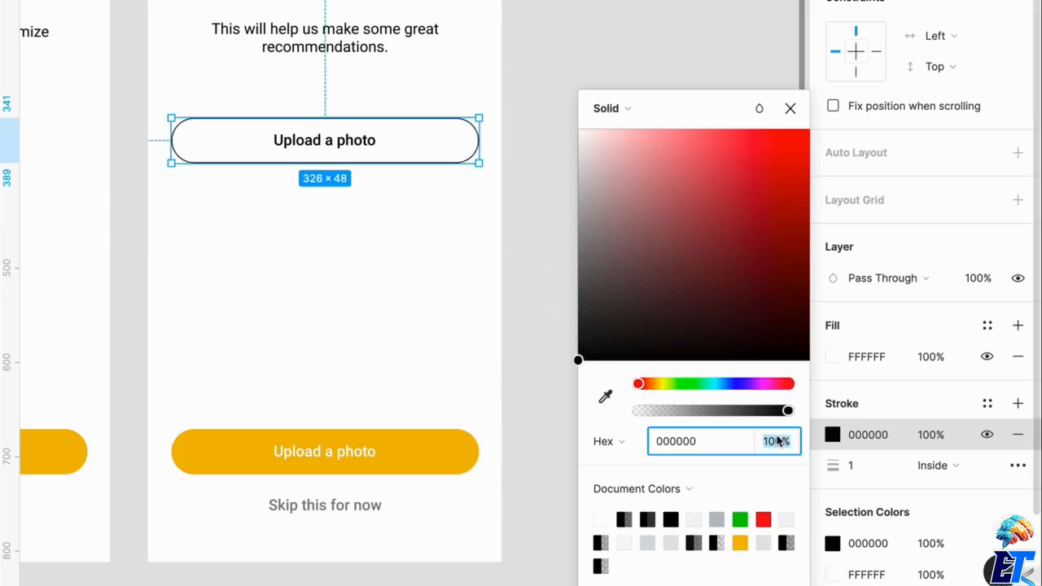
pyautogui.press('Return')
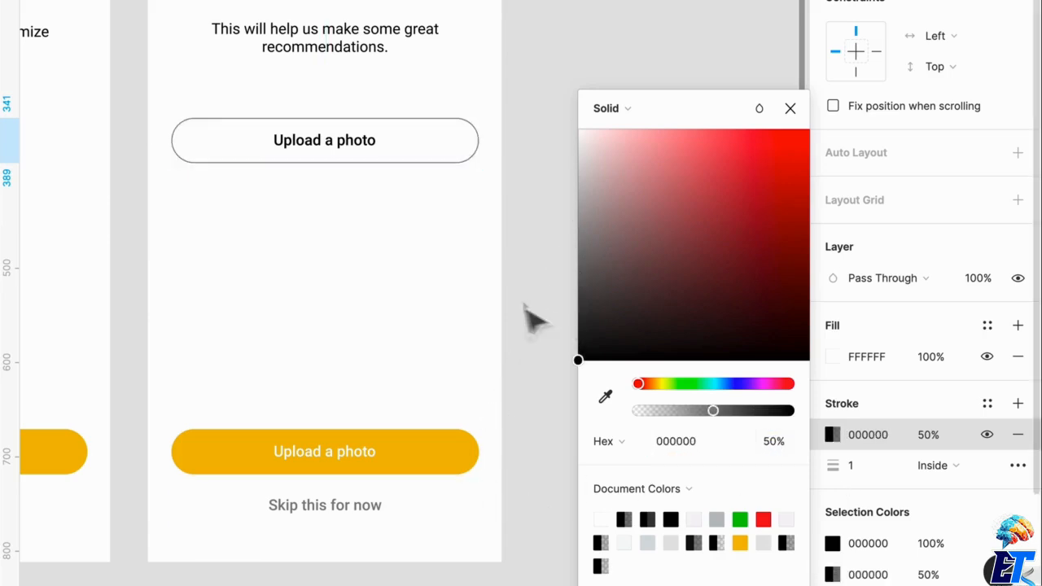
pyautogui.click(500, 314)
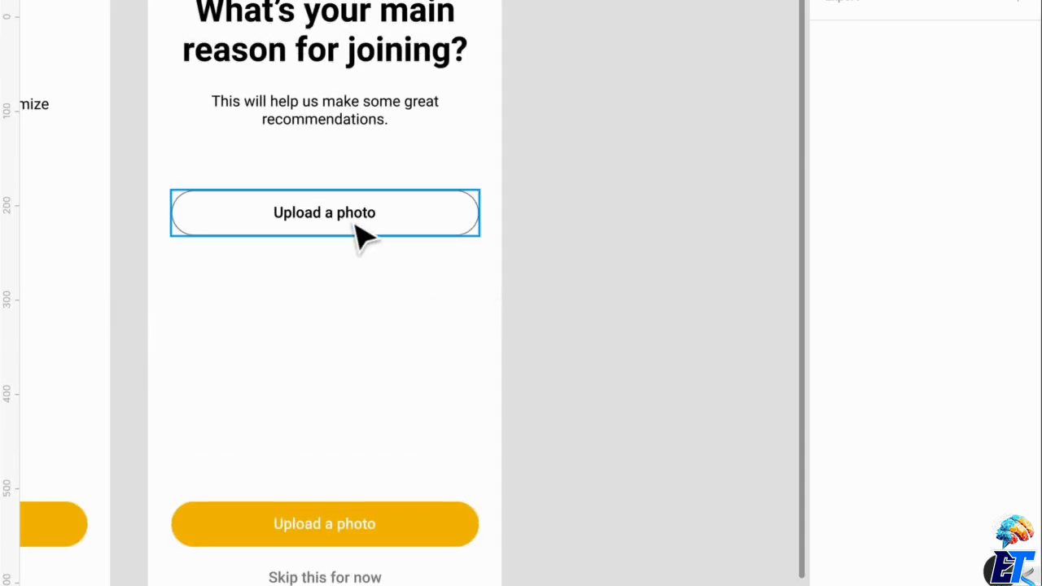
# Step: Move the outlined button up closer to the instruction text and change its label to "Disover new and exciting products"
pyautogui.moveTo(398, 258); pyautogui.dragTo(365, 226)
pyautogui.doubleClick(350, 227)
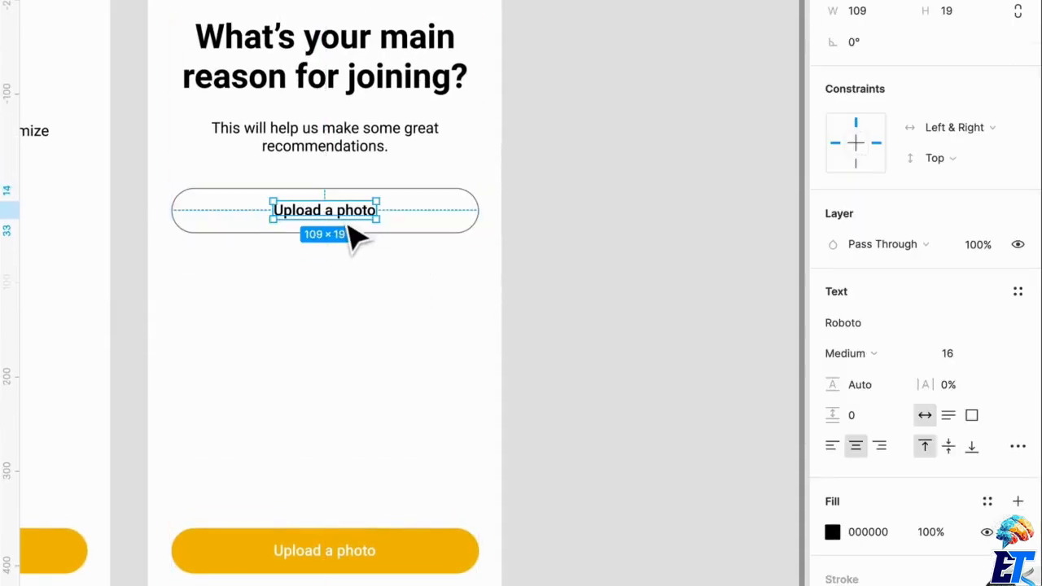
pyautogui.doubleClick(341, 213)
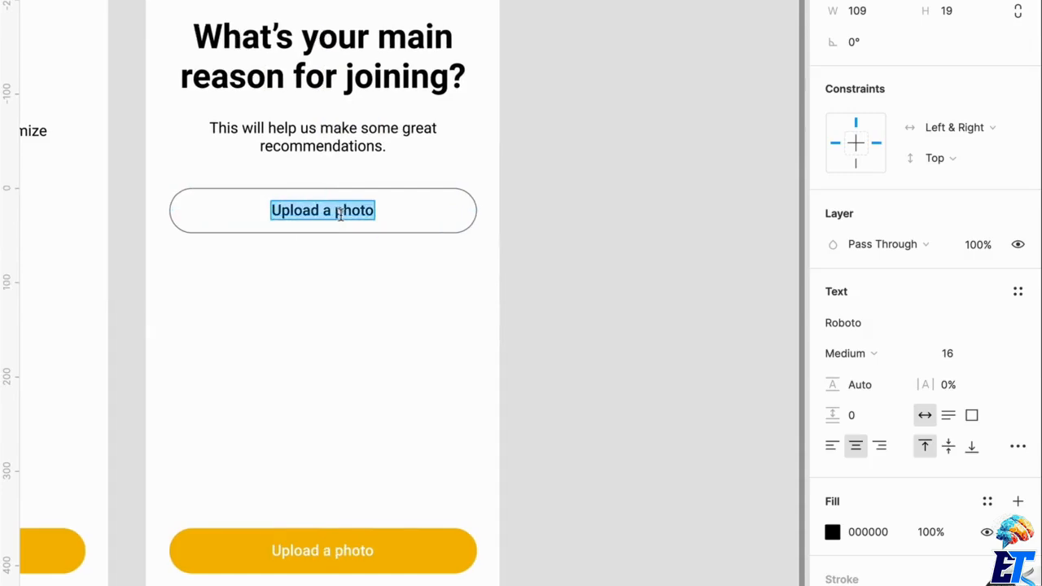
pyautogui.write('Dis')
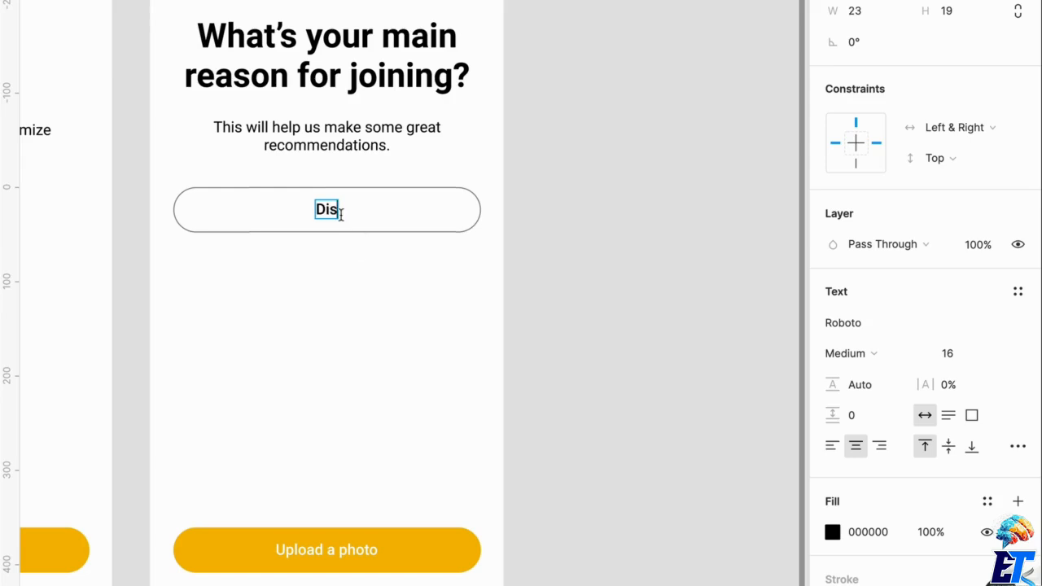
pyautogui.write('over n')
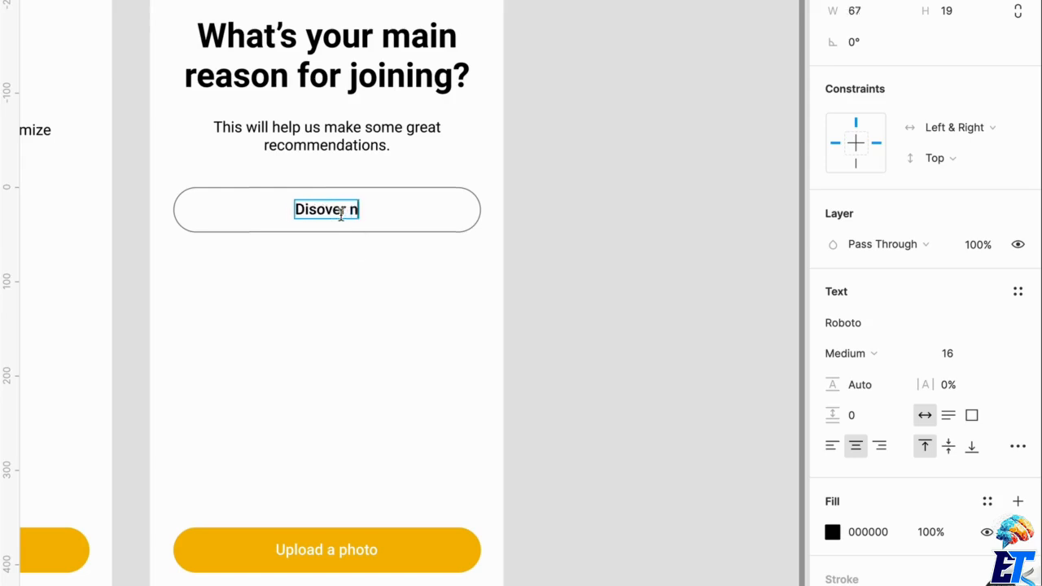
pyautogui.write('ew and exc')
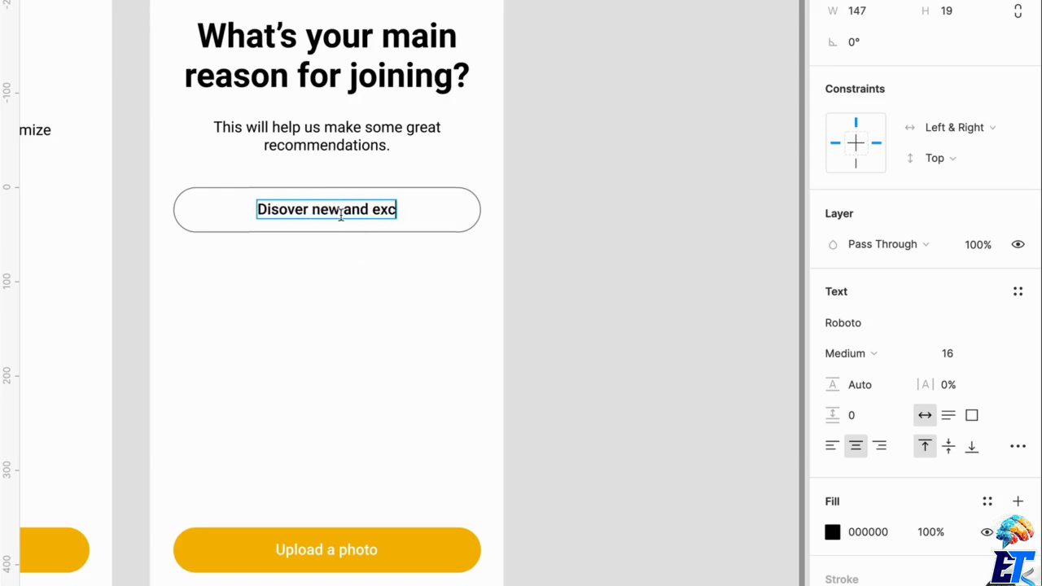
pyautogui.write('iting products')
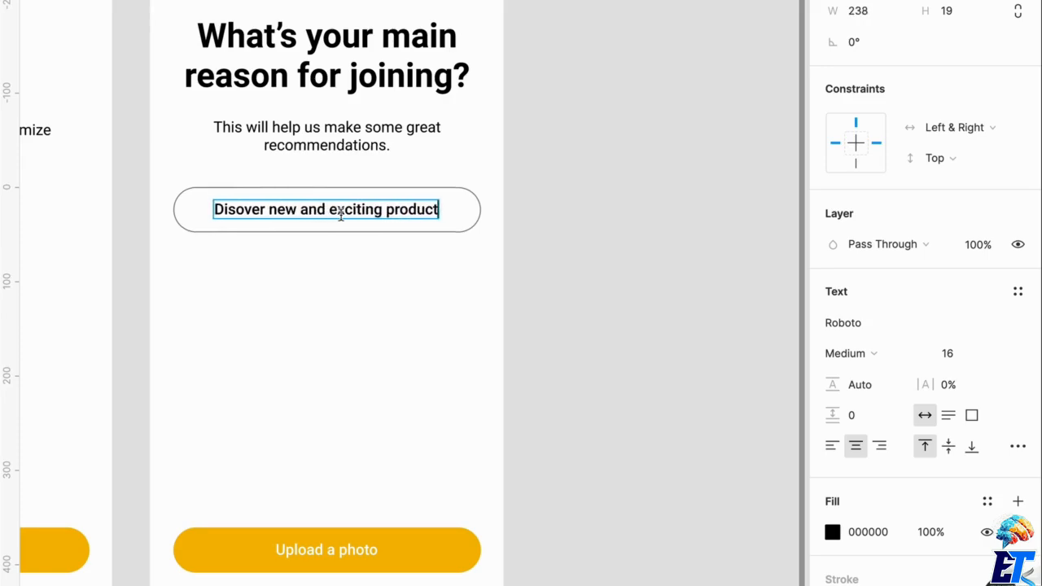
pyautogui.press('Escape')
# Step: Duplicate the outlined option button three times downward to form an evenly spaced column of four
pyautogui.click(433, 233)
pyautogui.moveTo(433, 233); pyautogui.dragTo(433, 297)
pyautogui.hotkey('ctrl', 'd')
pyautogui.hotkey('ctrl', 'd')
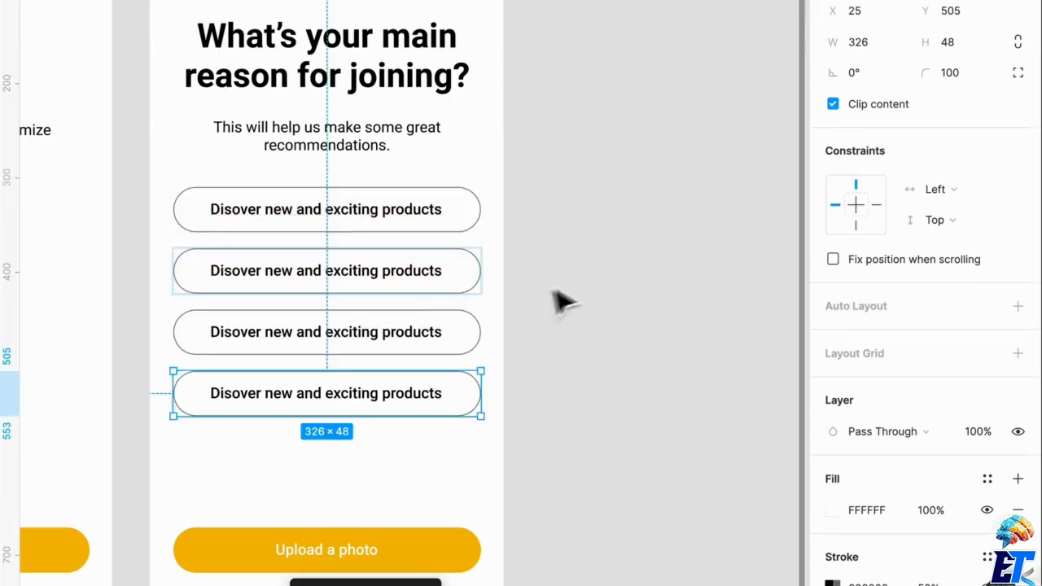
# Step: Change the second option button's label to "Make month to month shopping easier"
pyautogui.click(414, 275)
pyautogui.doubleClick(414, 275)
pyautogui.doubleClick(406, 267)
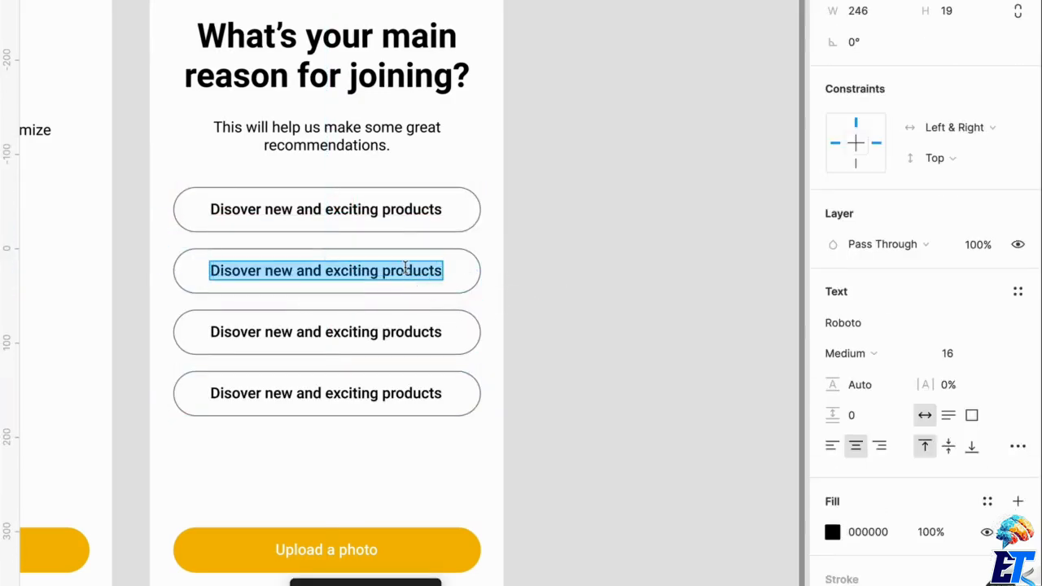
pyautogui.write('Make m')
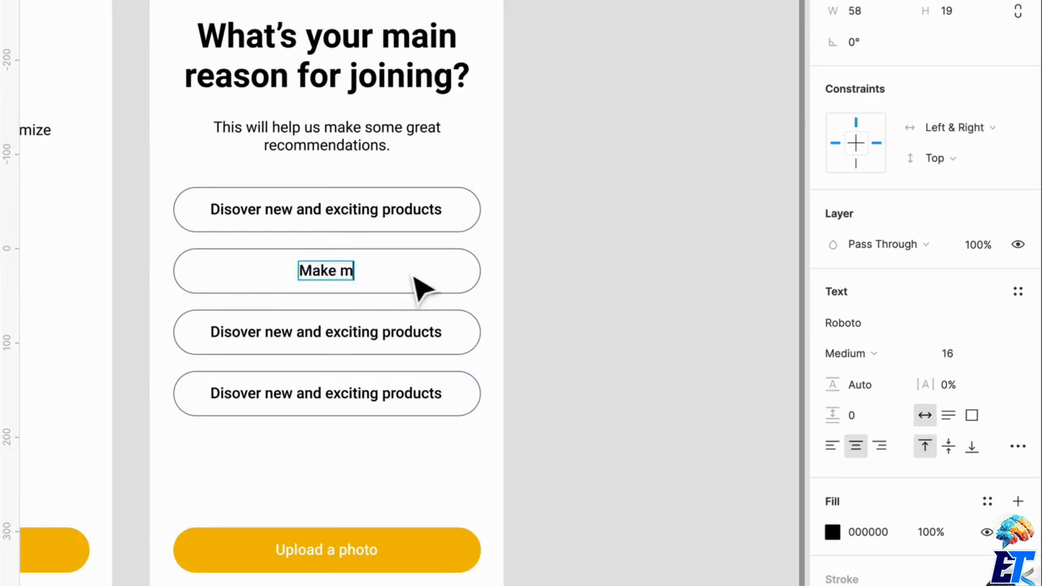
pyautogui.write('onth to ')
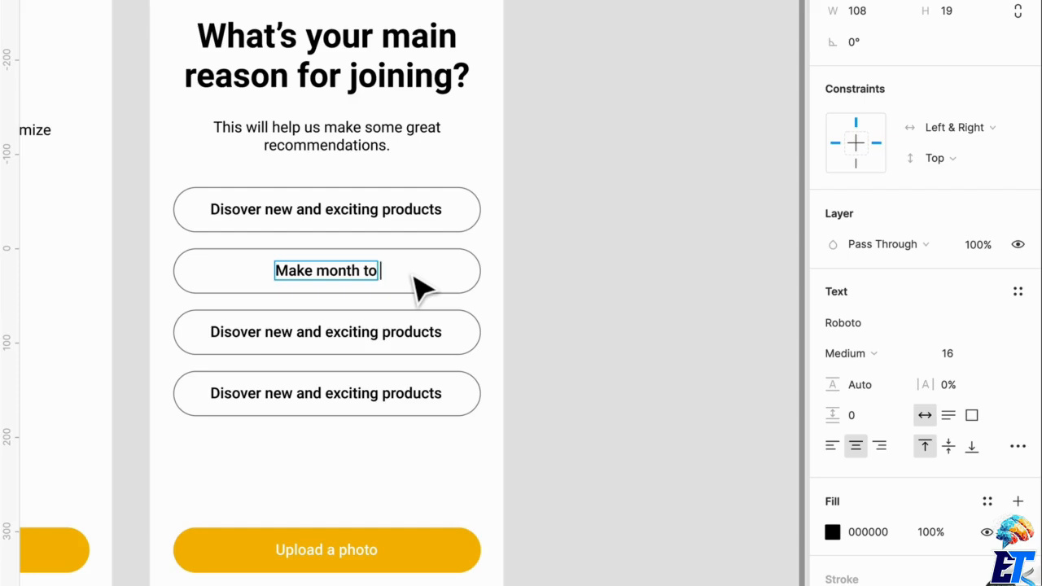
pyautogui.write('month shop')
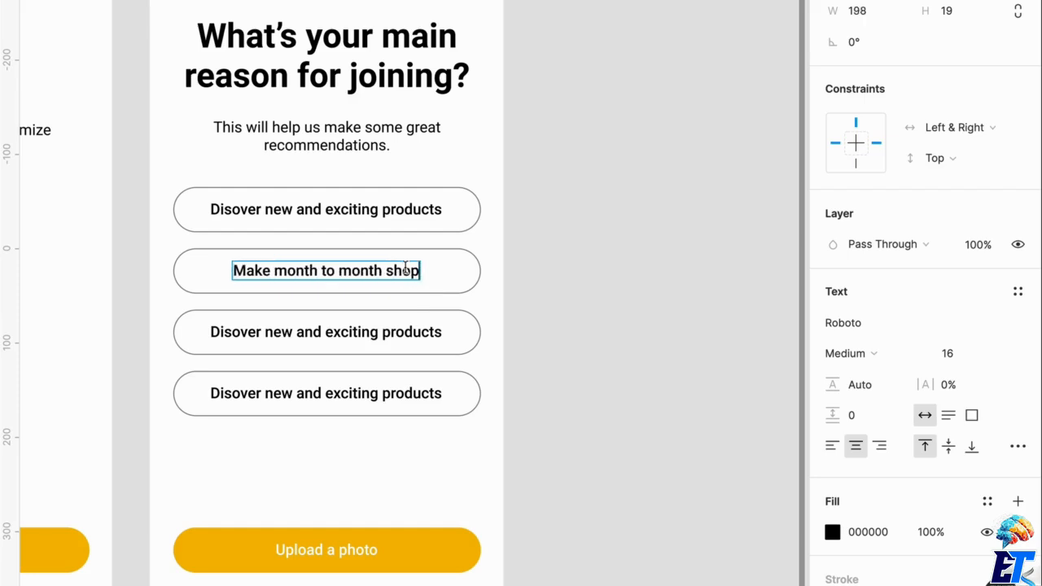
pyautogui.write('ping easier')
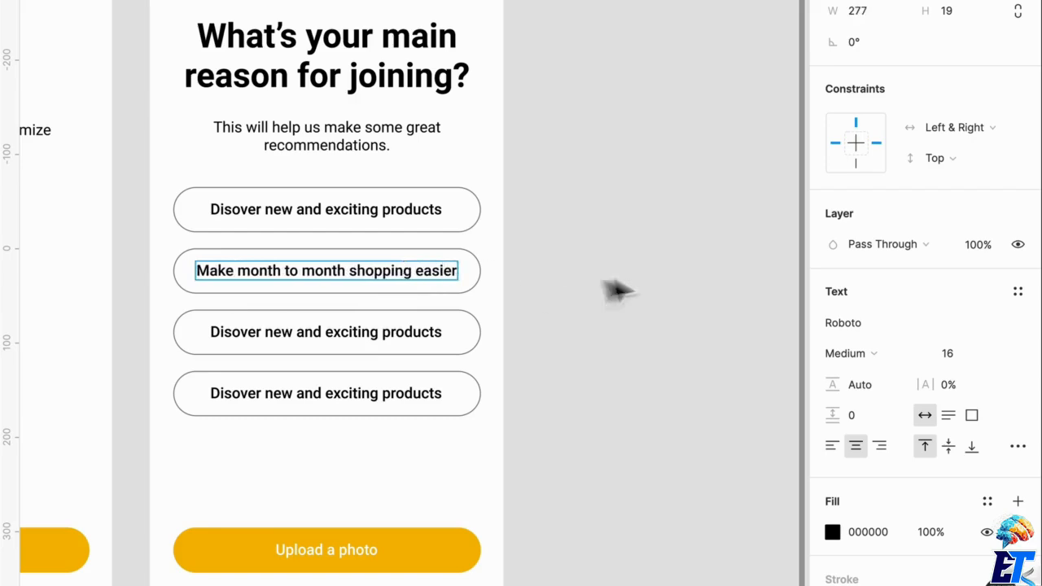
pyautogui.press('Escape')
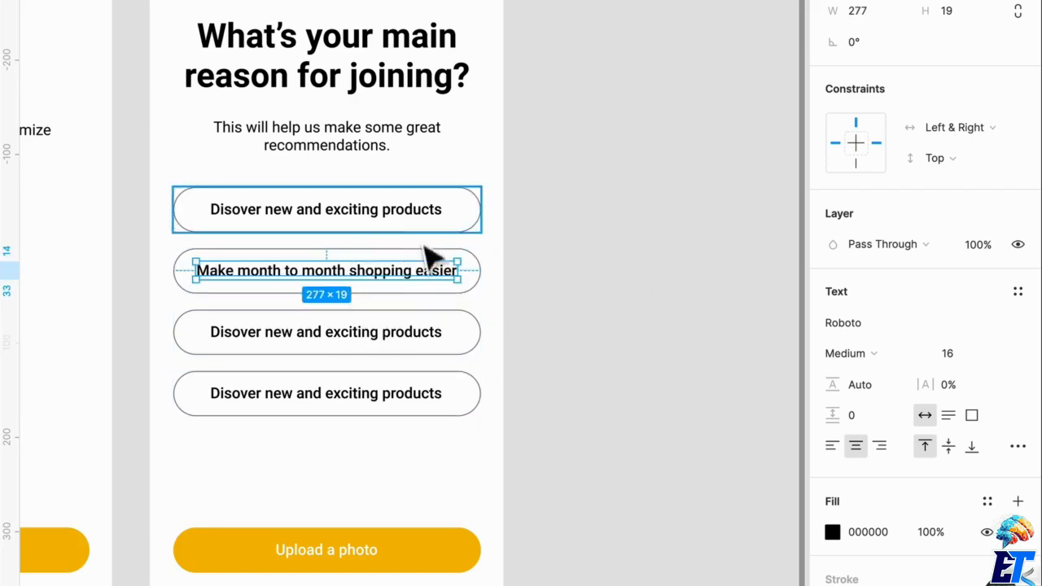
pyautogui.click(489, 251)
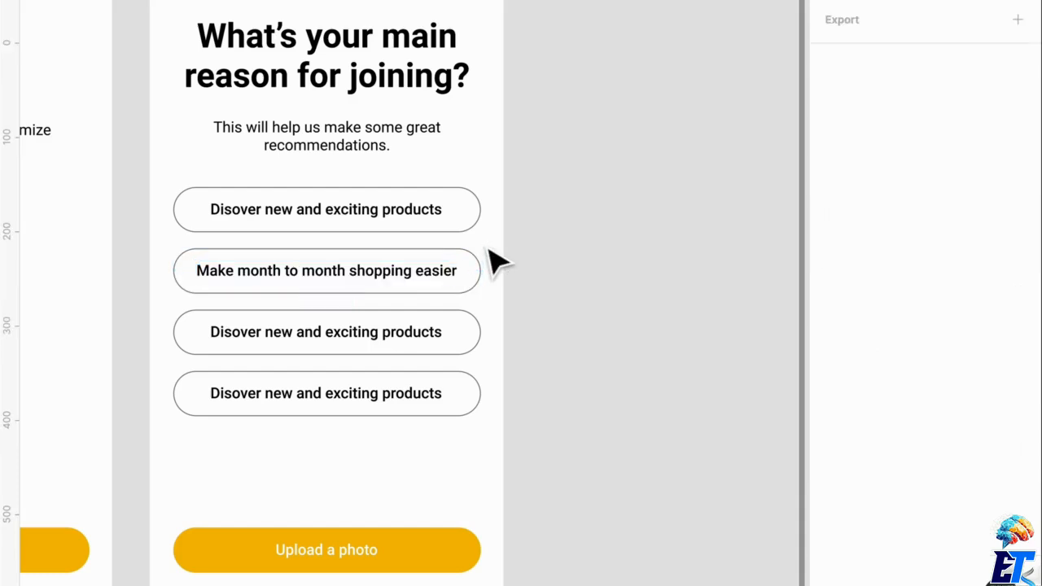
# Step: Change the third option button's label to "Get relevant recommendations" and delete the fourth option button
pyautogui.doubleClick(342, 338)
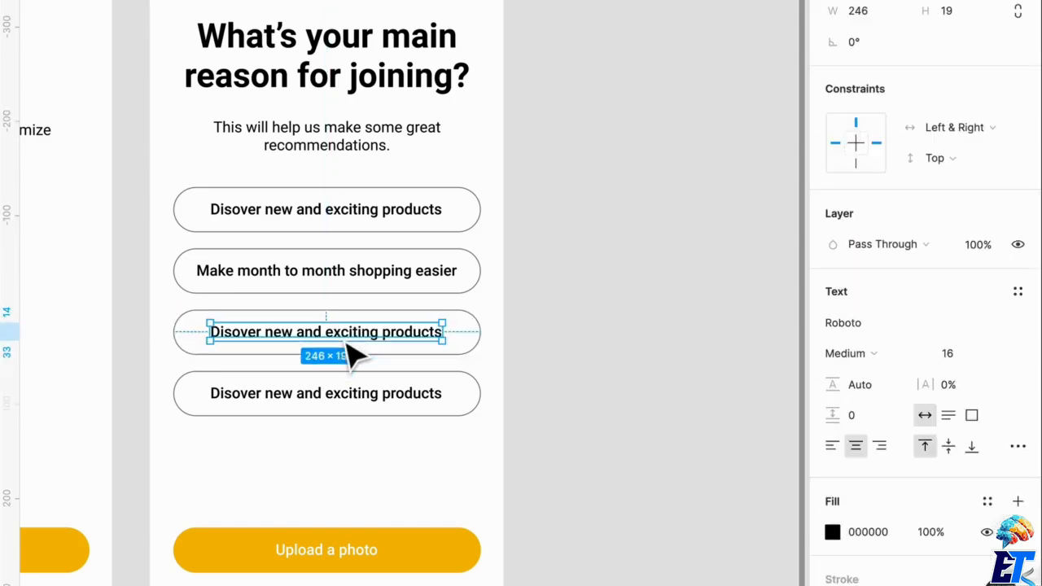
pyautogui.doubleClick(338, 334)
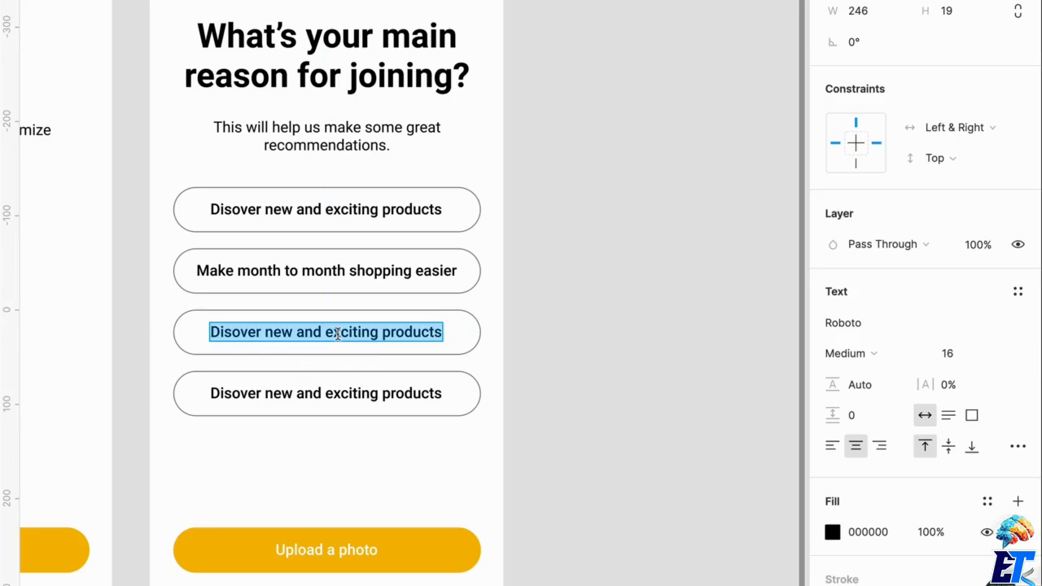
pyautogui.write('Get')
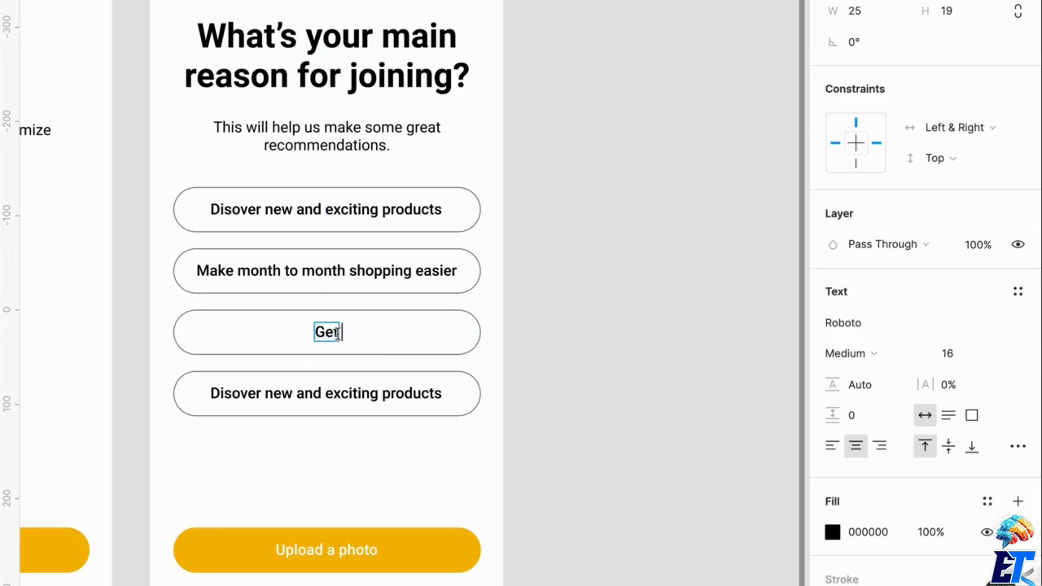
pyautogui.write(' rele')
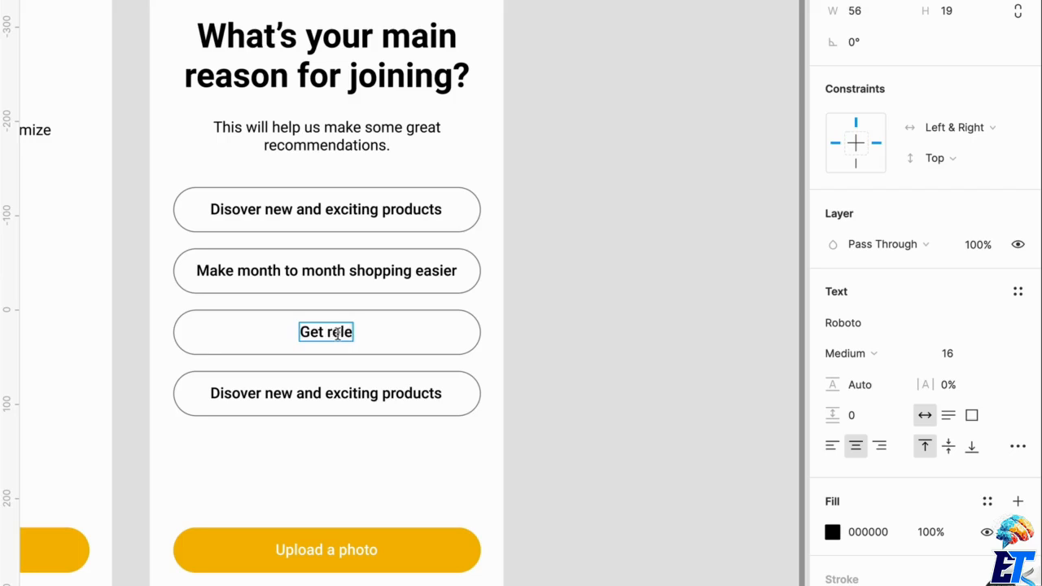
pyautogui.write('vant re')
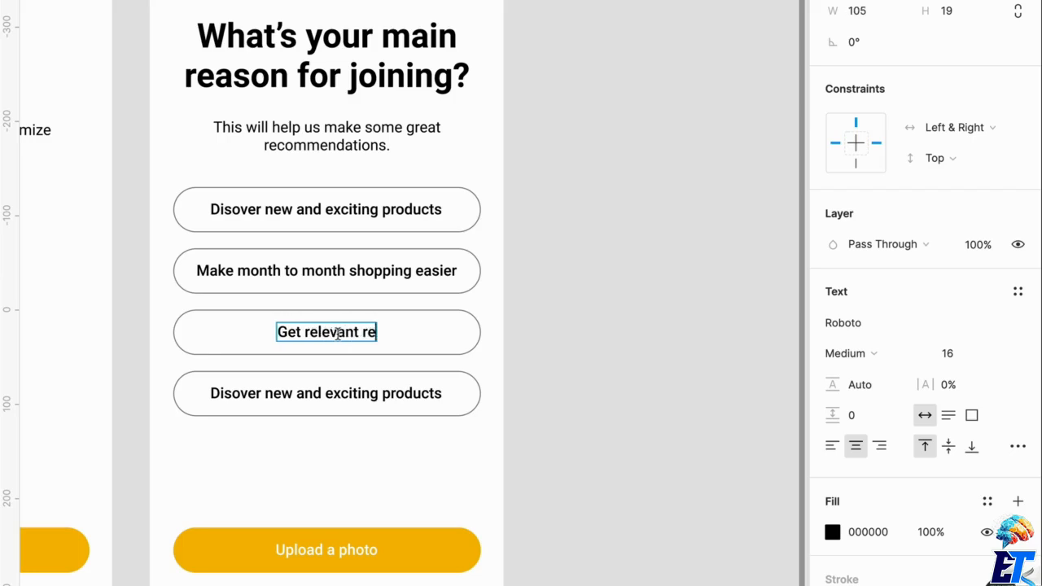
pyautogui.write('commendations')
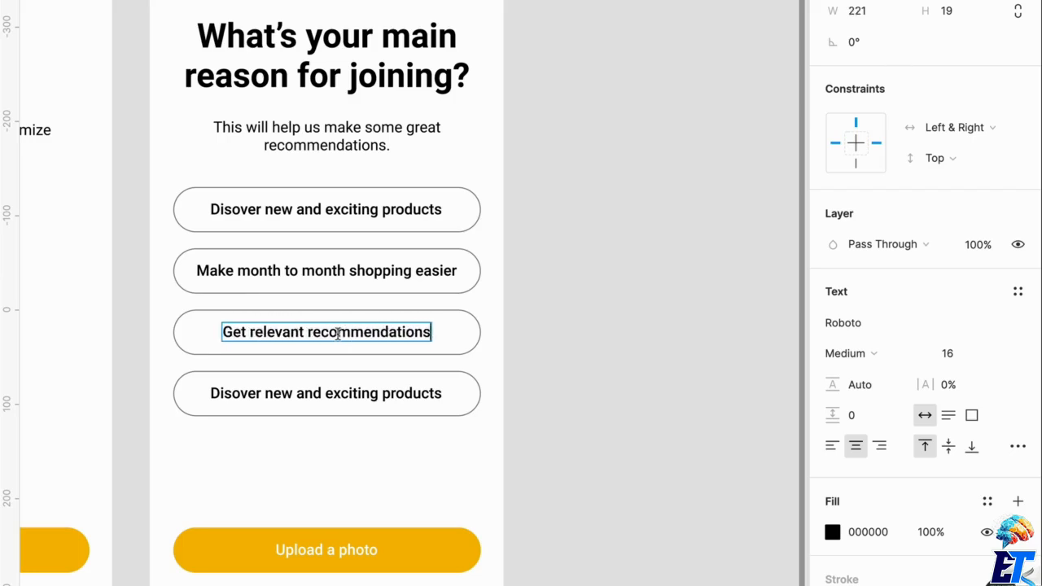
pyautogui.click(452, 405)
pyautogui.press('Delete')
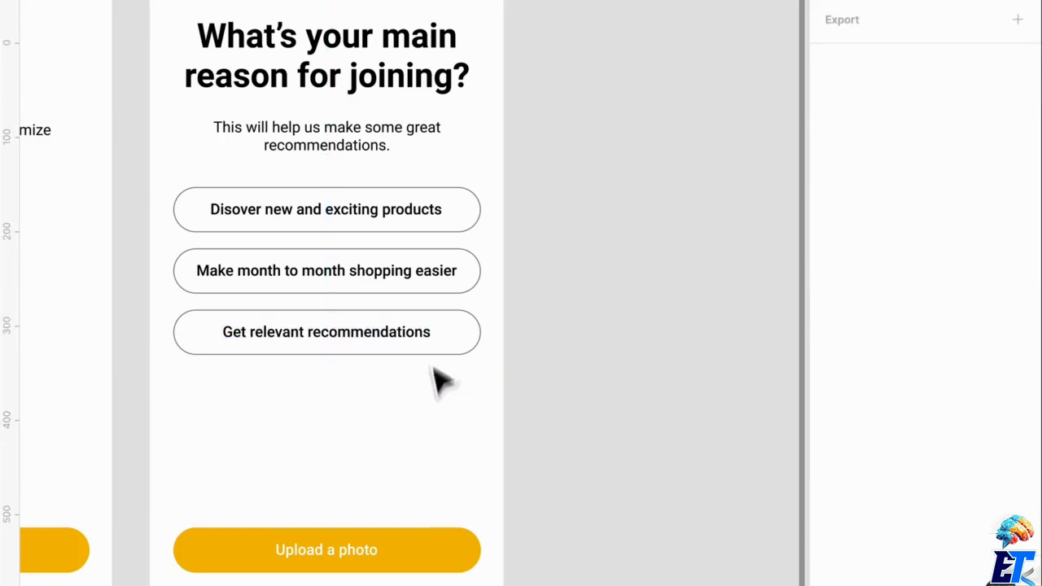
# Step: Set the fill of the "Get relevant recommendations" button to 000000
pyautogui.click(431, 348)
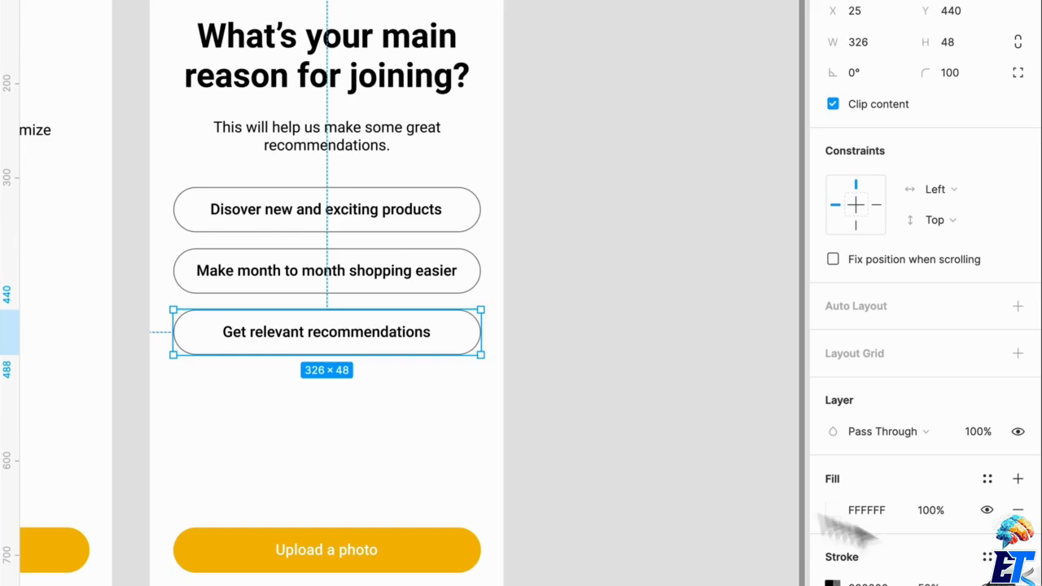
pyautogui.scroll(-3, 856, 521)
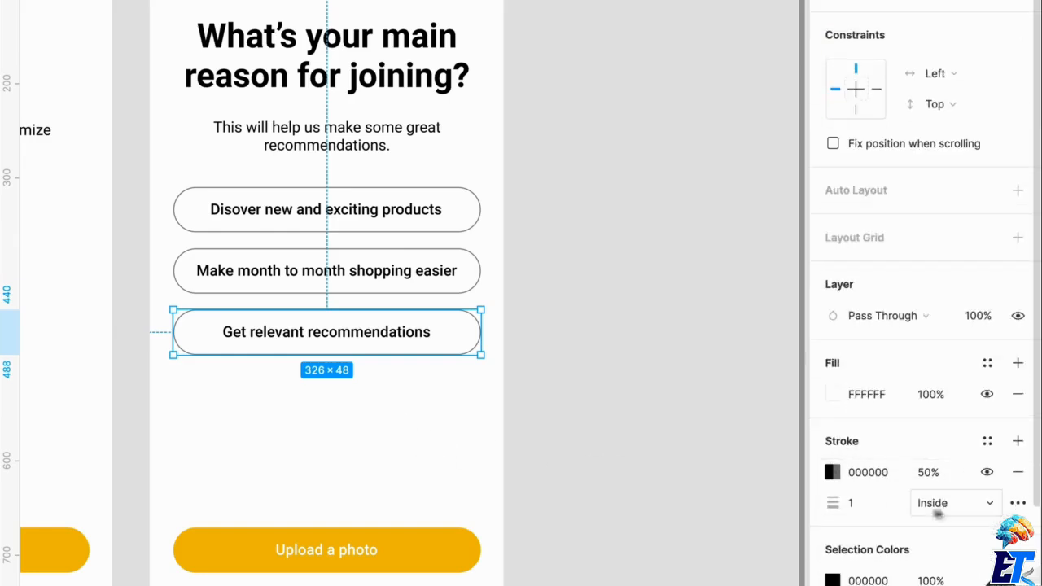
pyautogui.scroll(-3, 937, 509)
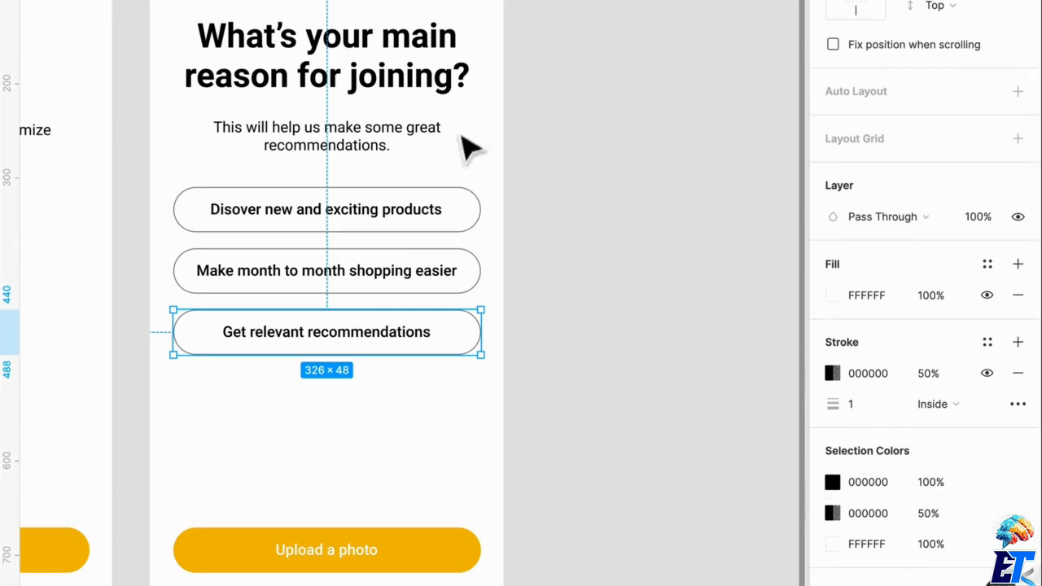
pyautogui.click(893, 296)
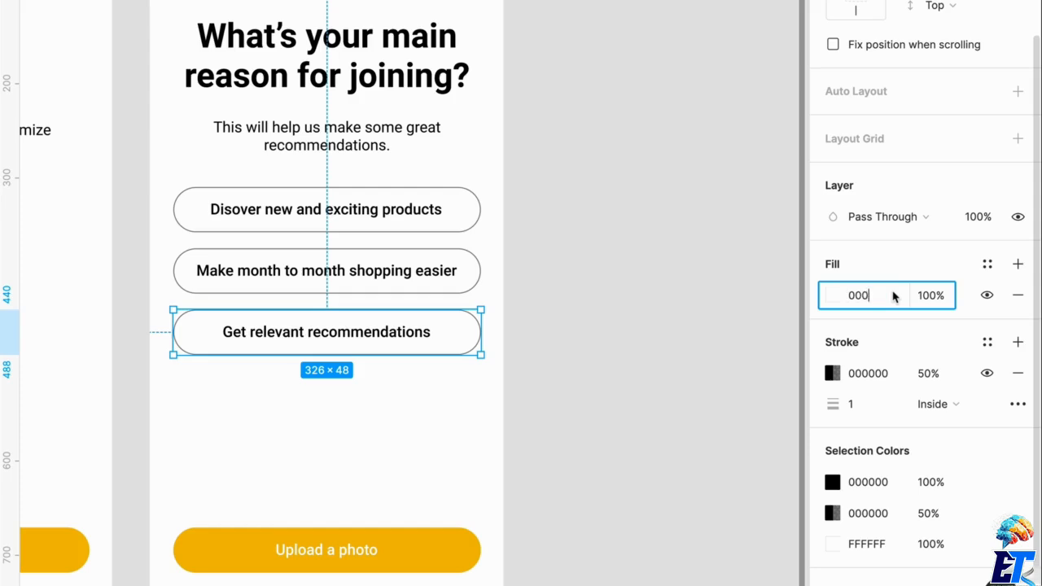
pyautogui.write('000')
pyautogui.press('Return')
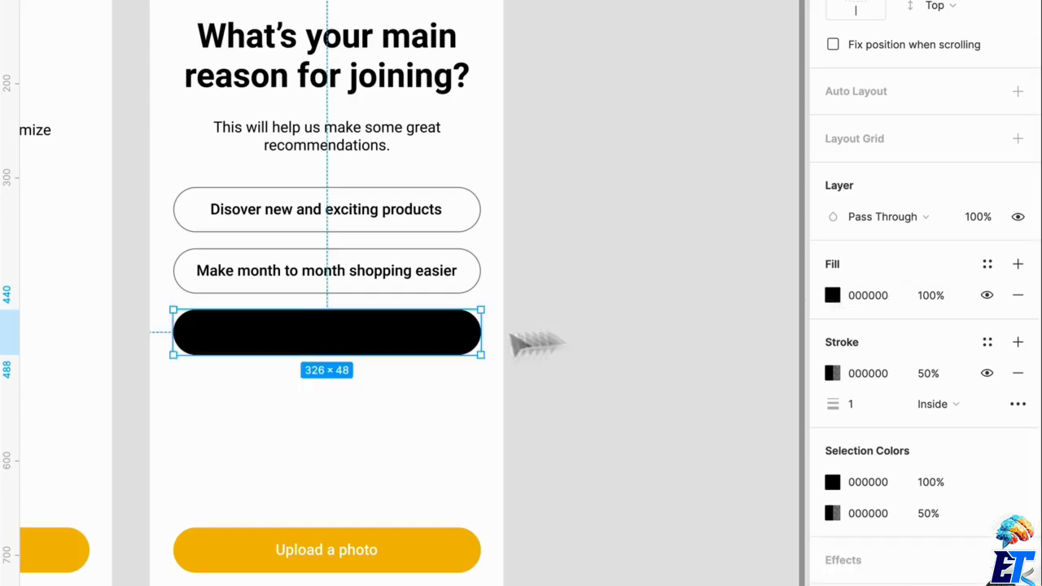
# Step: Set the text color of the "Get relevant recommendations" label to FFFFFF
pyautogui.doubleClick(384, 344)
pyautogui.click(872, 421)
pyautogui.write('f')
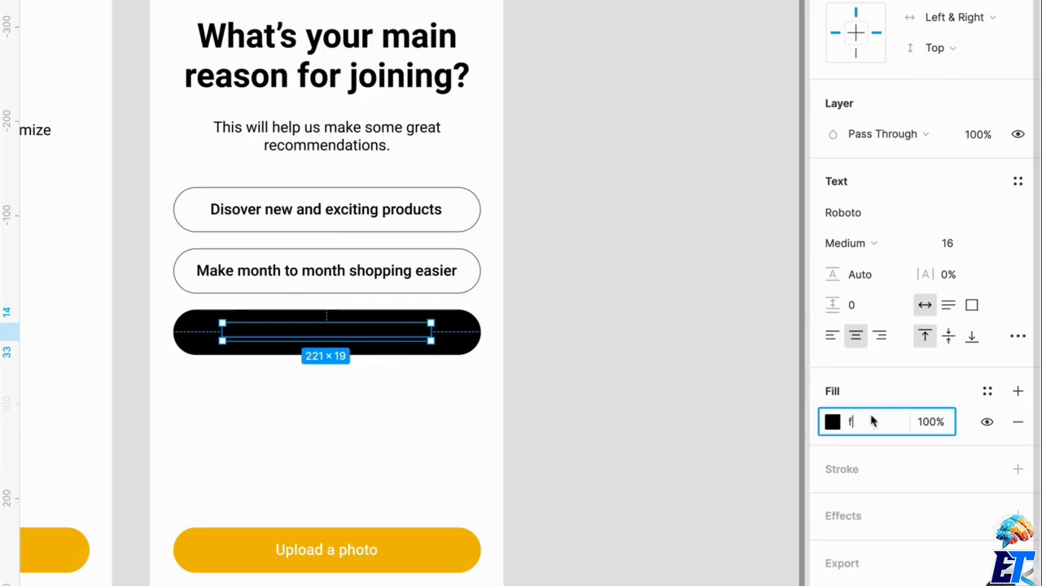
pyautogui.write('fffff')
pyautogui.press('Return')
pyautogui.click(484, 426)
# Step: Delete "Skip this for now" from the step 2 screen and move the "Upload a photo" button down into its place
pyautogui.scroll(-3, 488, 427)
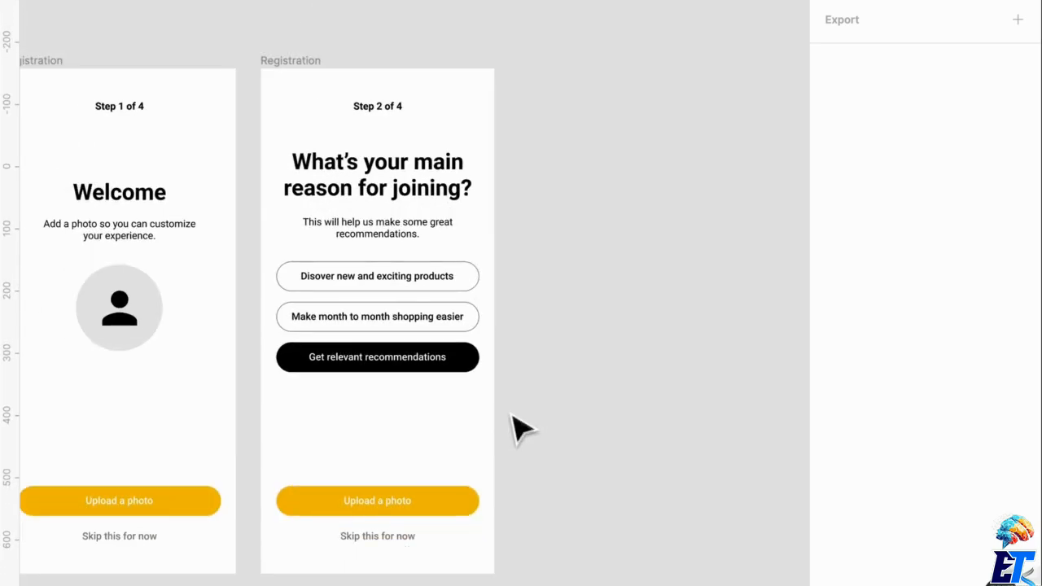
pyautogui.click(375, 547)
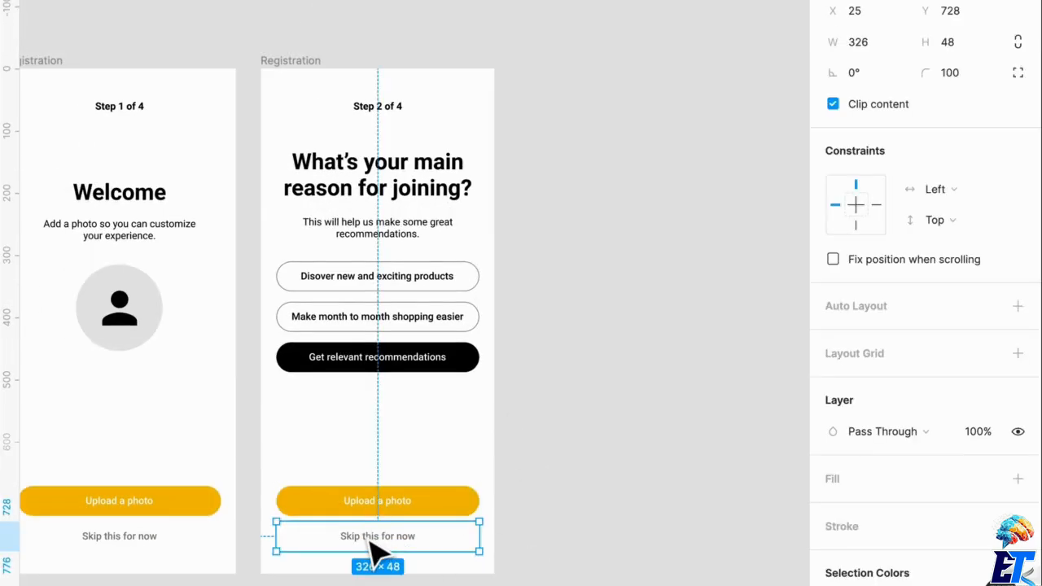
pyautogui.press('Delete')
pyautogui.moveTo(434, 508); pyautogui.dragTo(444, 538)
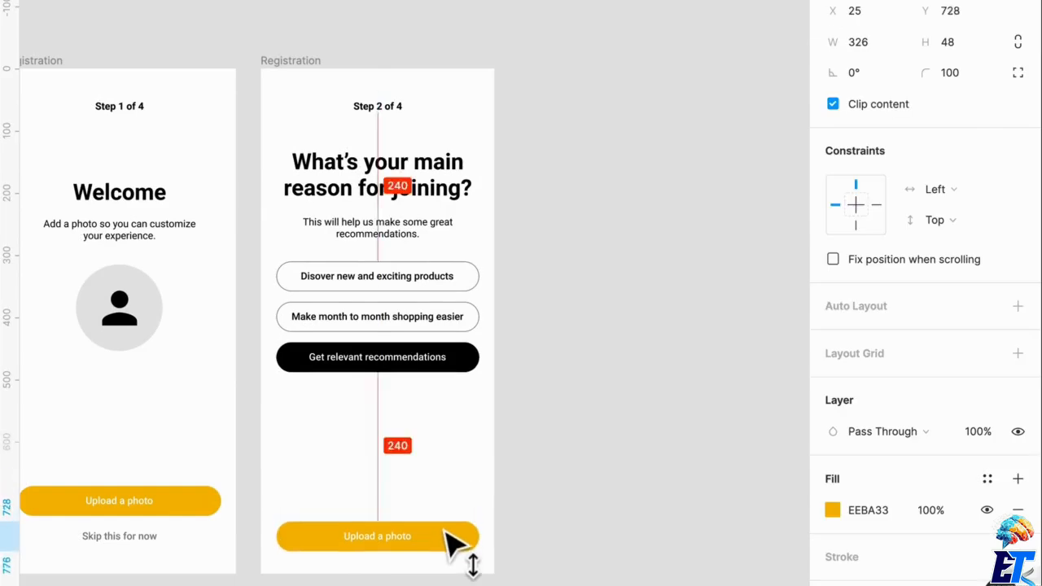
pyautogui.click(426, 432)
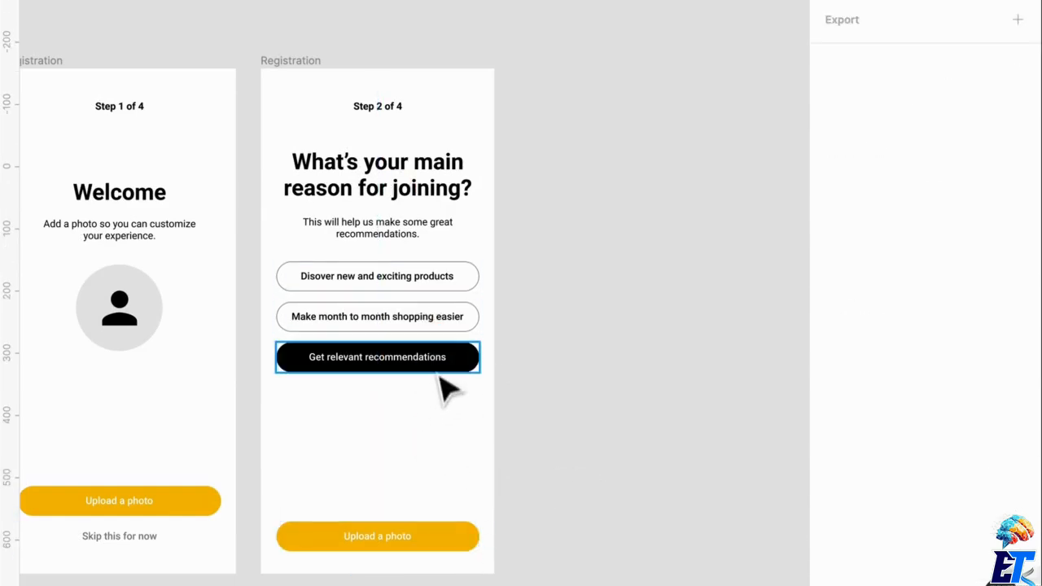
# Step: Change the fill of the step 2 "Upload a photo" button to light grey DFDEDB
pyautogui.scroll(-4, 421, 447)
pyautogui.scroll(3, 389, 415)
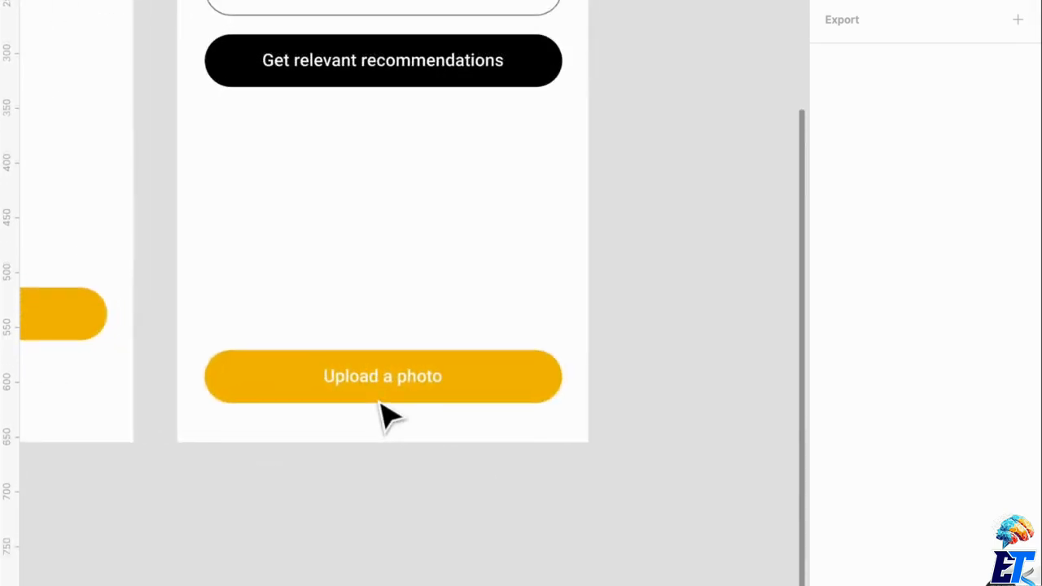
pyautogui.hscroll(-3, 388, 415)
pyautogui.scroll(1, 389, 414)
pyautogui.click(584, 437)
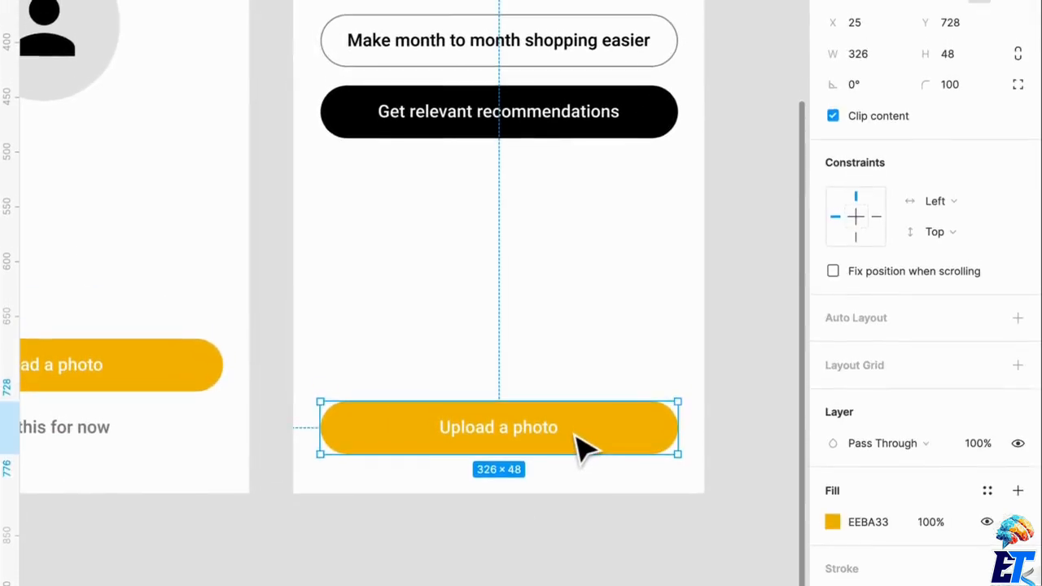
pyautogui.hscroll(1, 586, 444)
pyautogui.hscroll(-4, 203, 436)
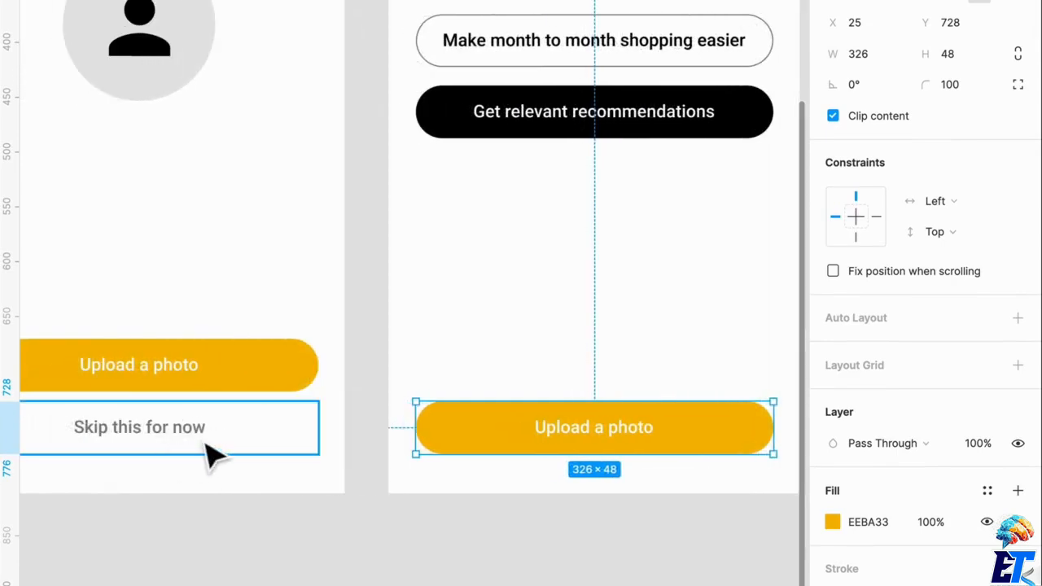
pyautogui.hscroll(3, 603, 419)
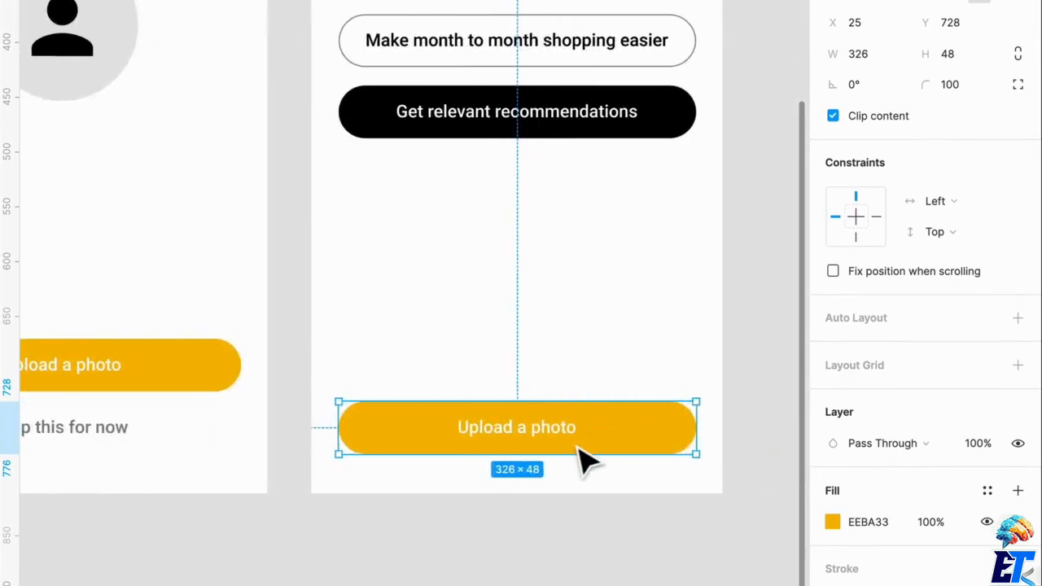
pyautogui.hscroll(1, 587, 461)
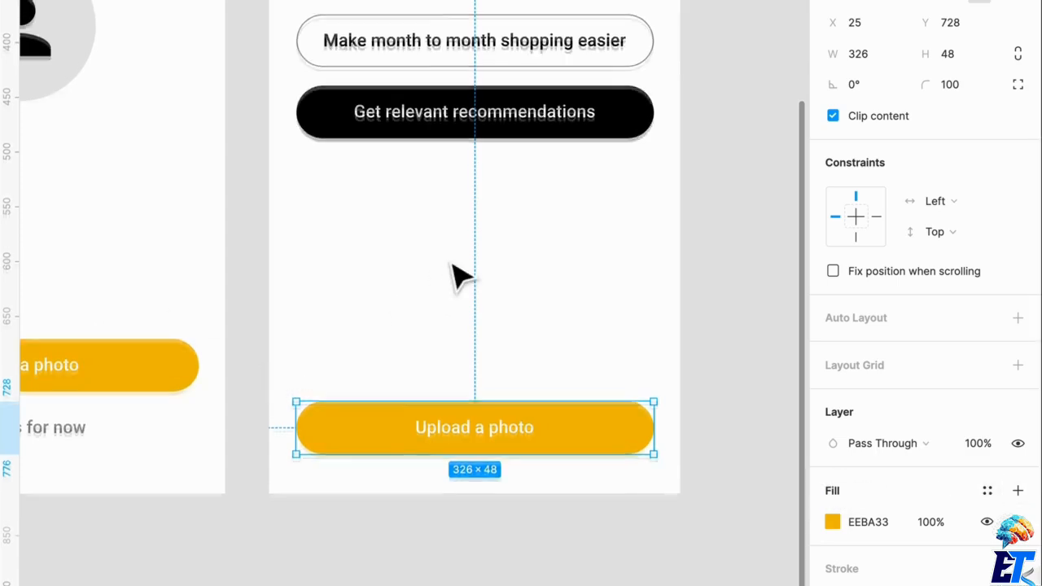
pyautogui.scroll(3, 459, 280)
pyautogui.scroll(-3, 468, 289)
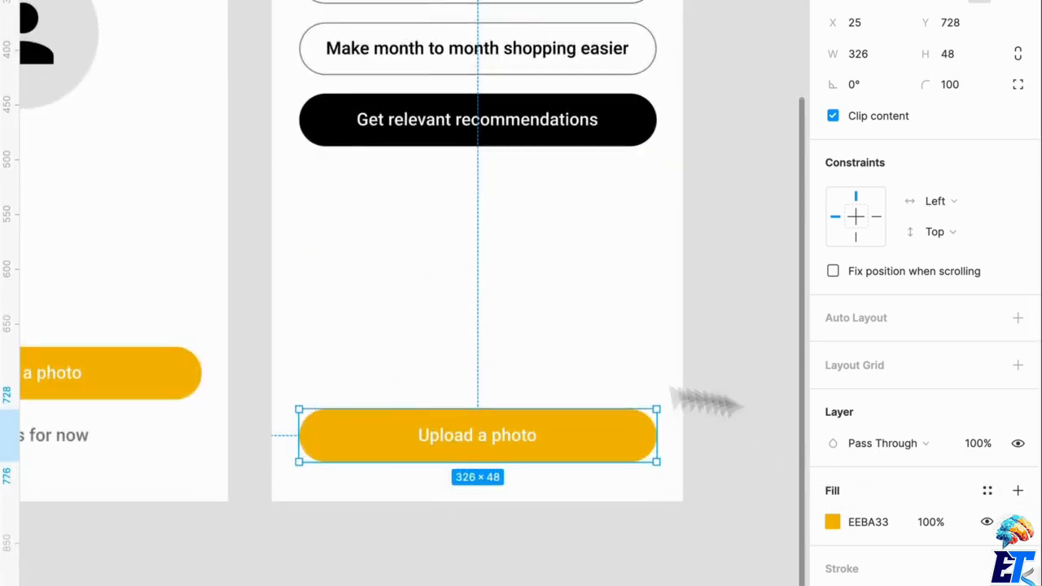
pyautogui.click(988, 491)
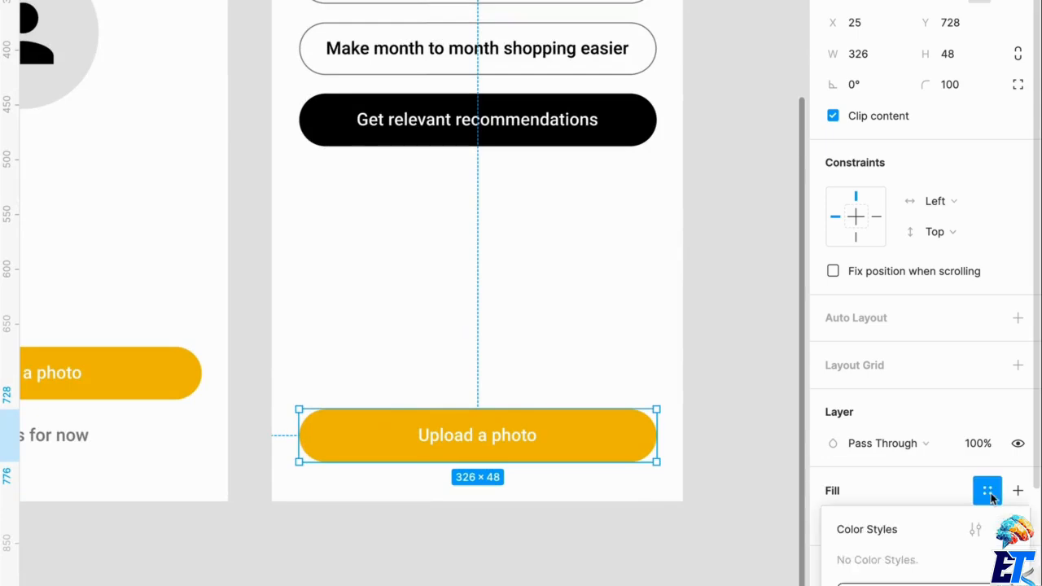
pyautogui.click(956, 500)
pyautogui.click(867, 527)
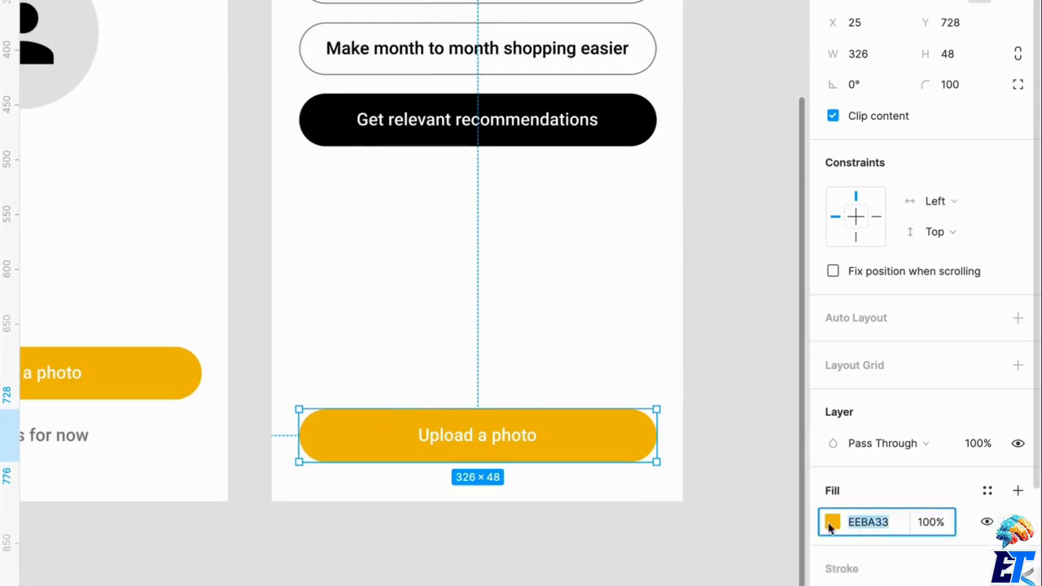
pyautogui.click(830, 528)
pyautogui.moveTo(653, 204); pyautogui.dragTo(584, 204)
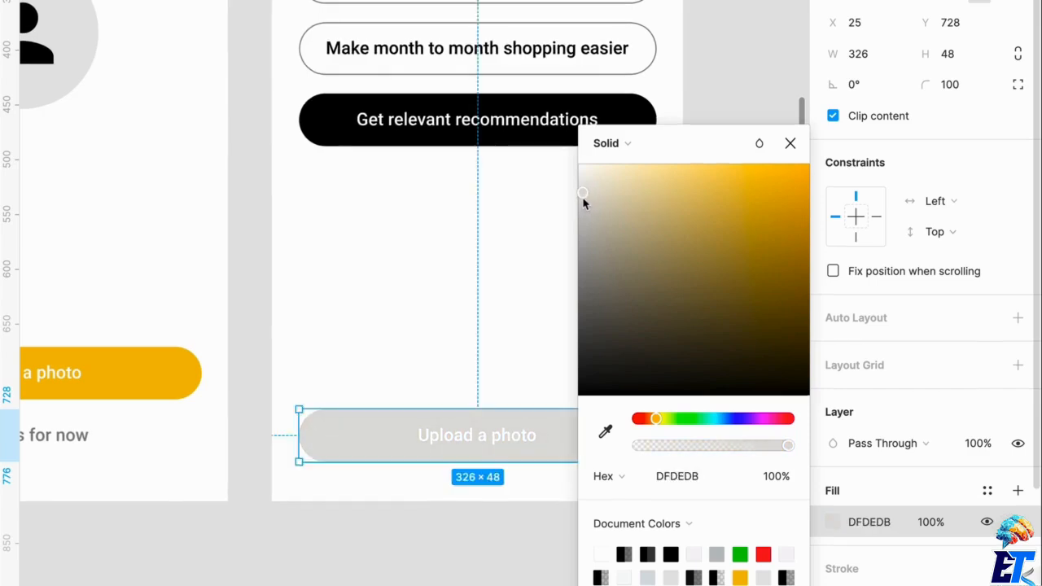
# Step: Change the label color of the grey "Upload a photo" button to 929292
pyautogui.scroll(-4, 871, 428)
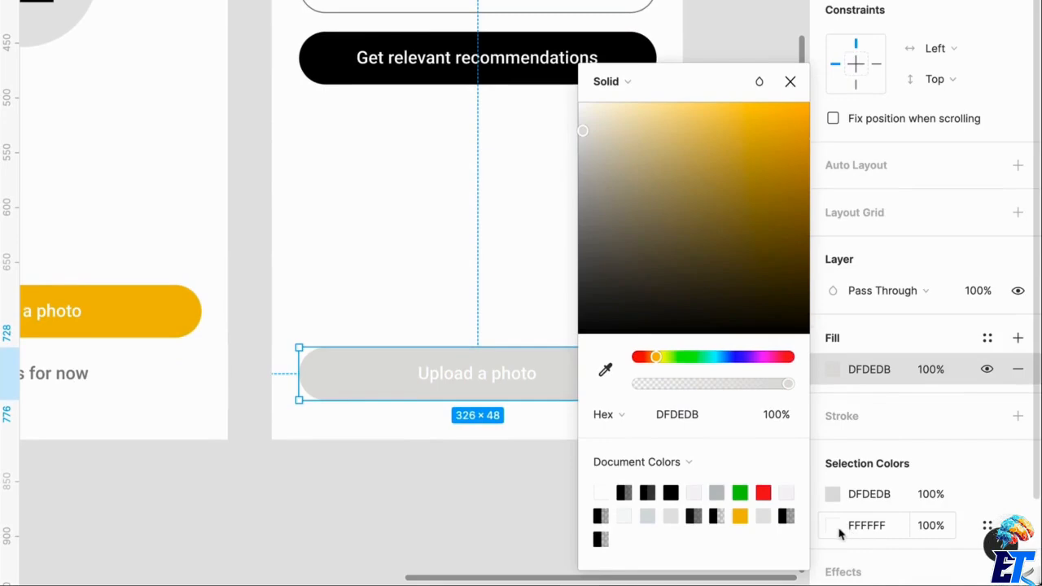
pyautogui.click(832, 525)
pyautogui.click(609, 162)
pyautogui.moveTo(591, 175); pyautogui.dragTo(558, 217)
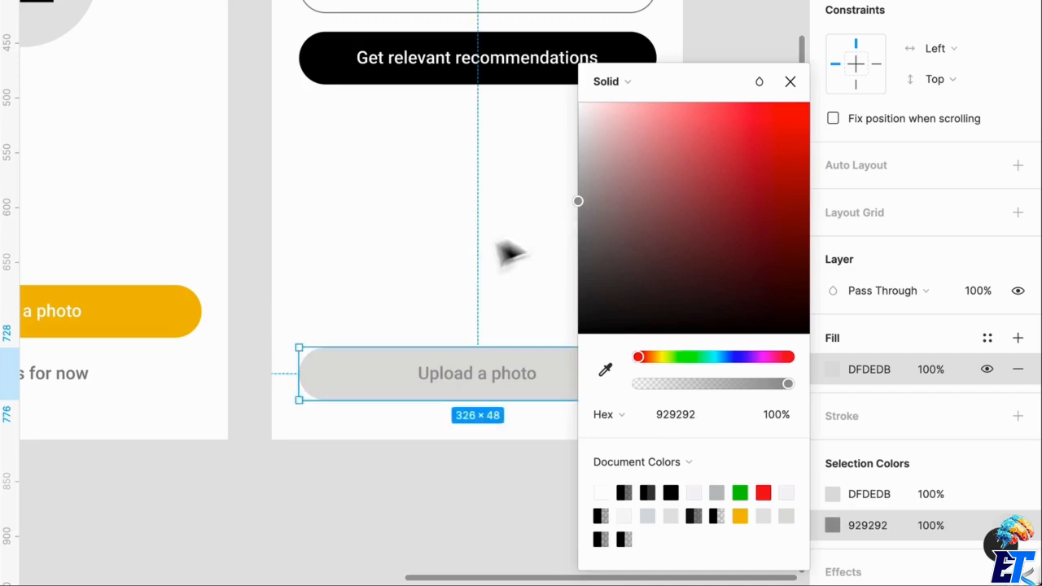
pyautogui.click(472, 252)
# Step: Duplicate the step 2 Registration frame to its right and change the copy's step label to "Step 3 of 4"
pyautogui.scroll(-3, 554, 167)
pyautogui.scroll(2, 716, 167)
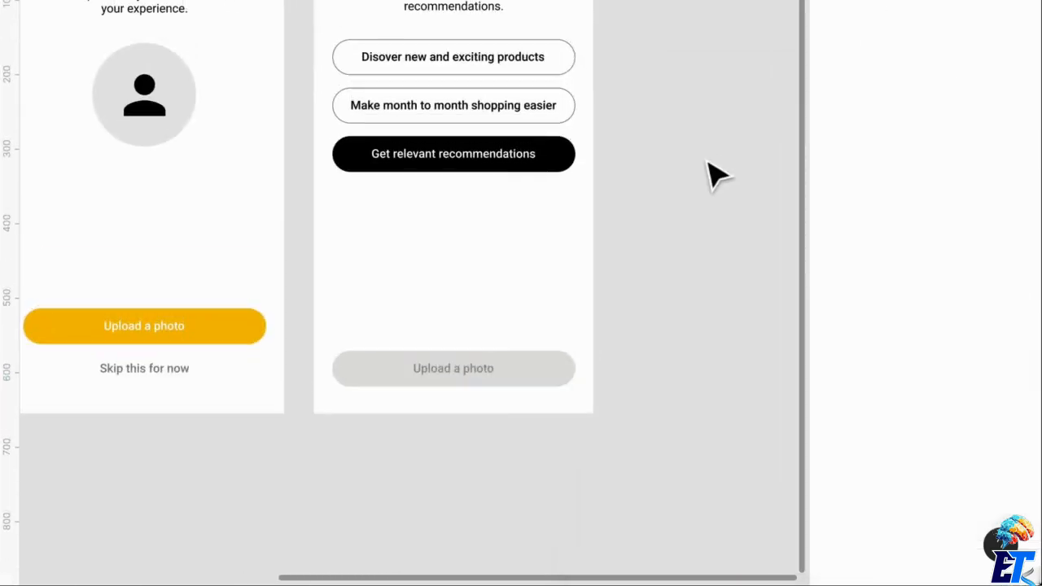
pyautogui.scroll(1, 497, 411)
pyautogui.scroll(4, 640, 400)
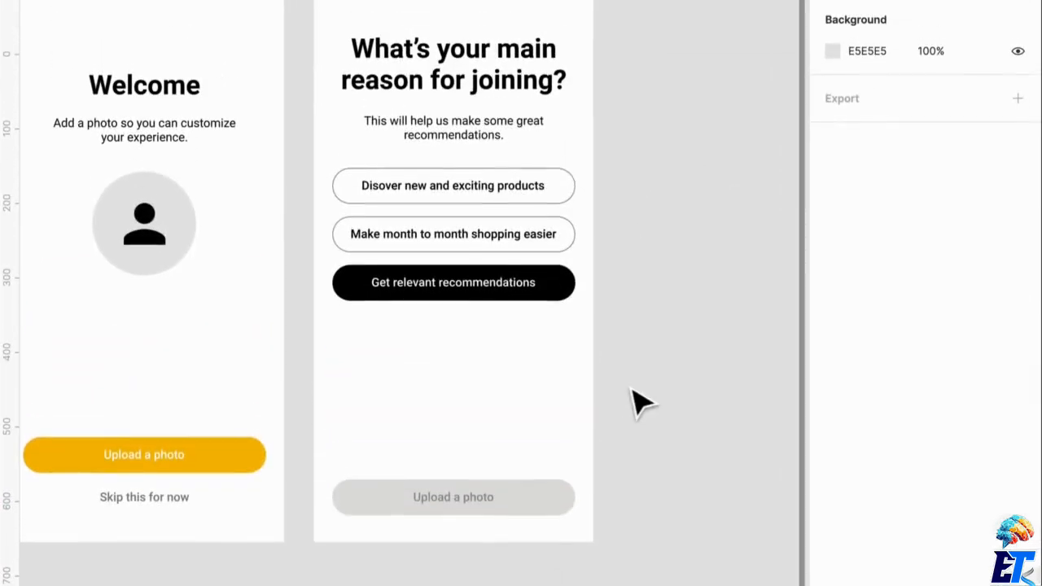
pyautogui.hscroll(2, 675, 380)
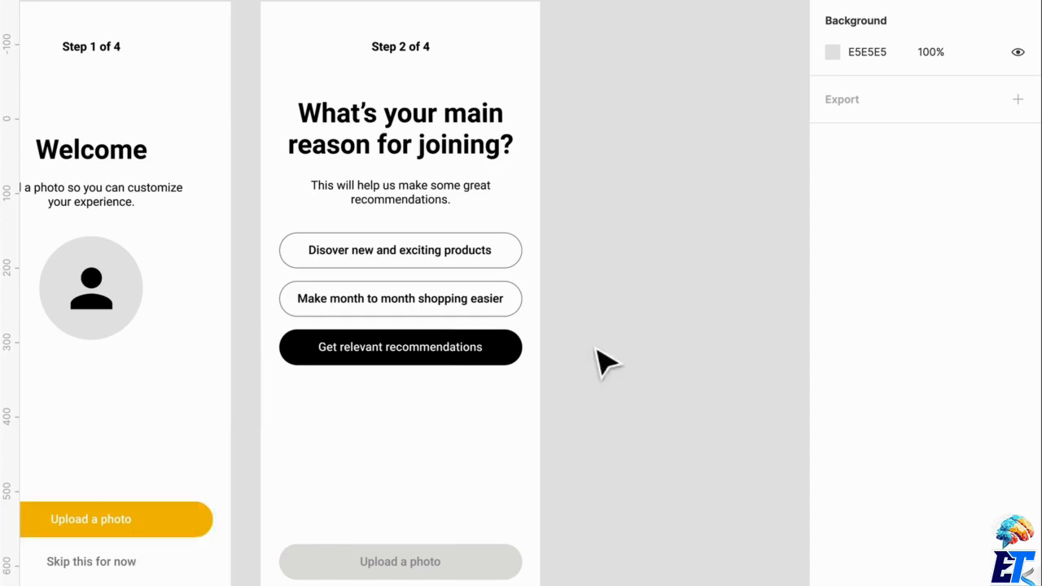
pyautogui.scroll(-2, 570, 361)
pyautogui.hscroll(2, 570, 361)
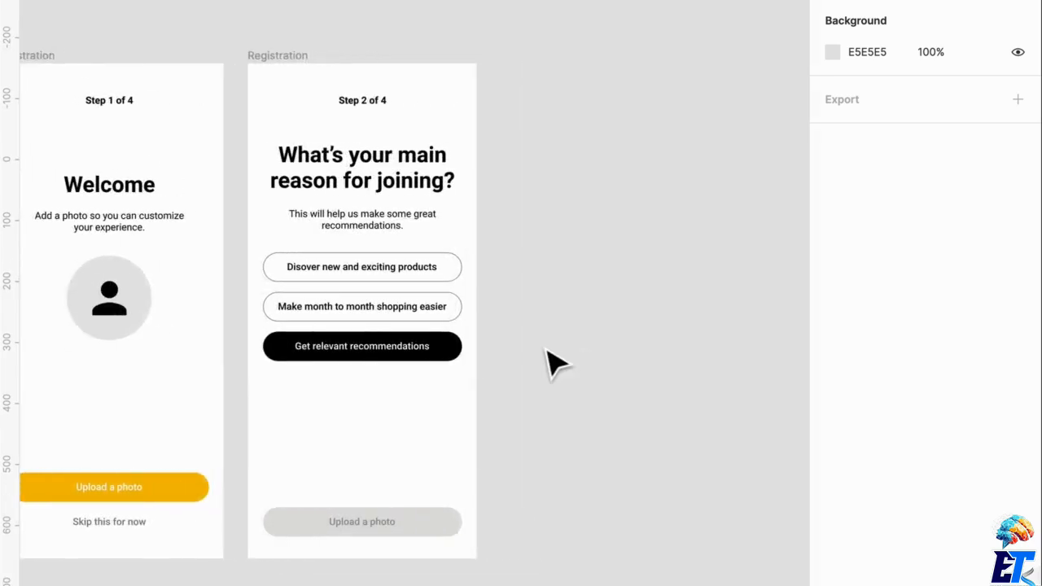
pyautogui.click(303, 57)
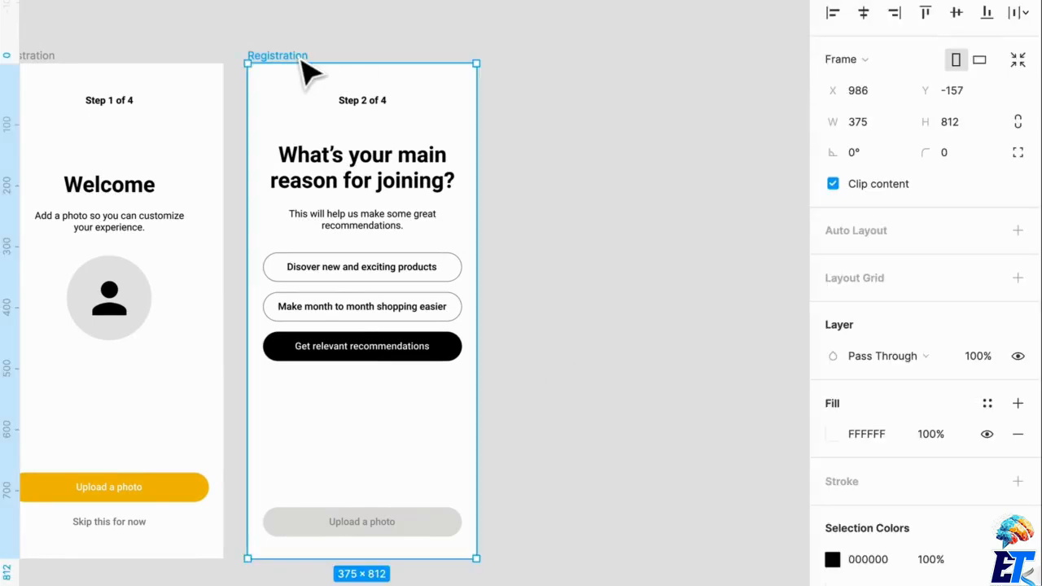
pyautogui.hotkey('ctrl', 'd')
pyautogui.doubleClick(616, 99)
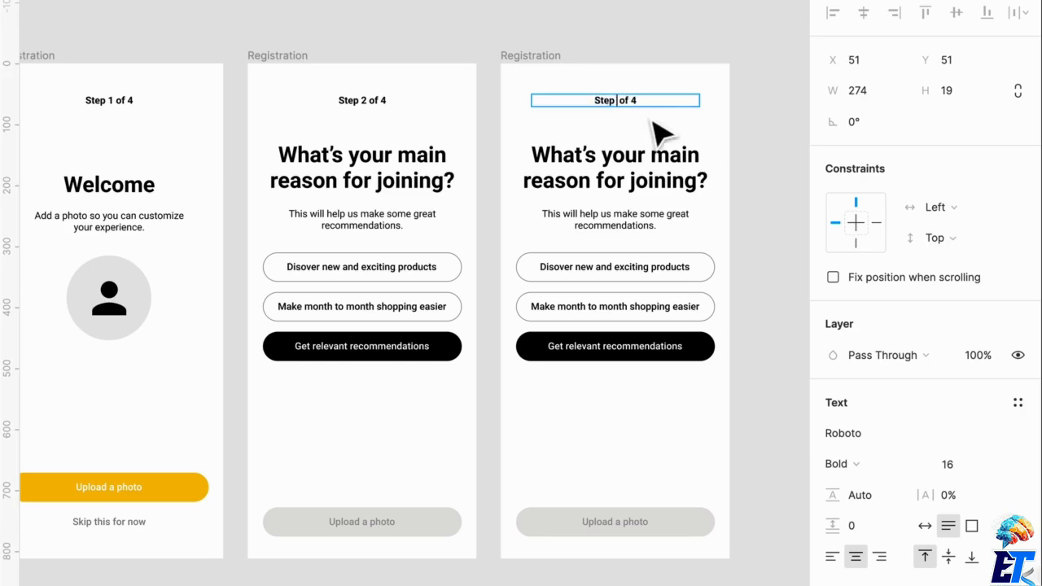
pyautogui.click(757, 221)
# Step: Delete the three option buttons from the step 3 screen
pyautogui.hscroll(2, 725, 293)
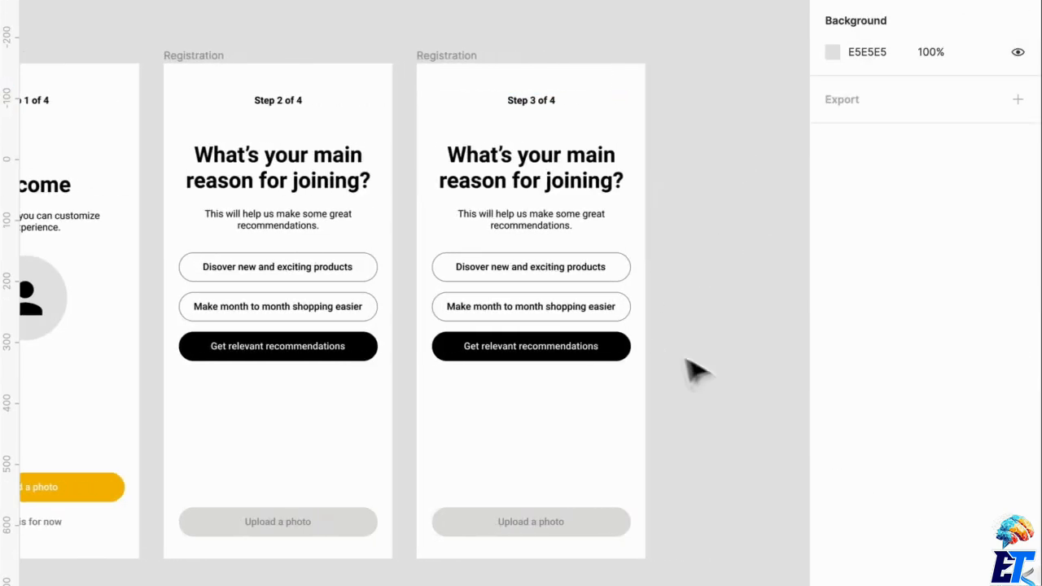
pyautogui.moveTo(697, 354); pyautogui.dragTo(451, 276)
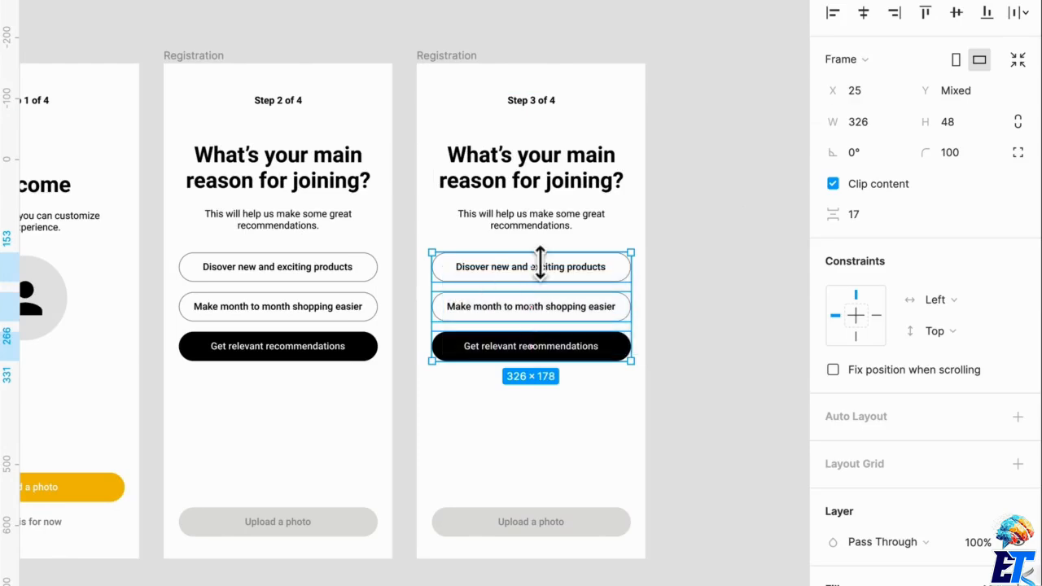
pyautogui.press('Delete')
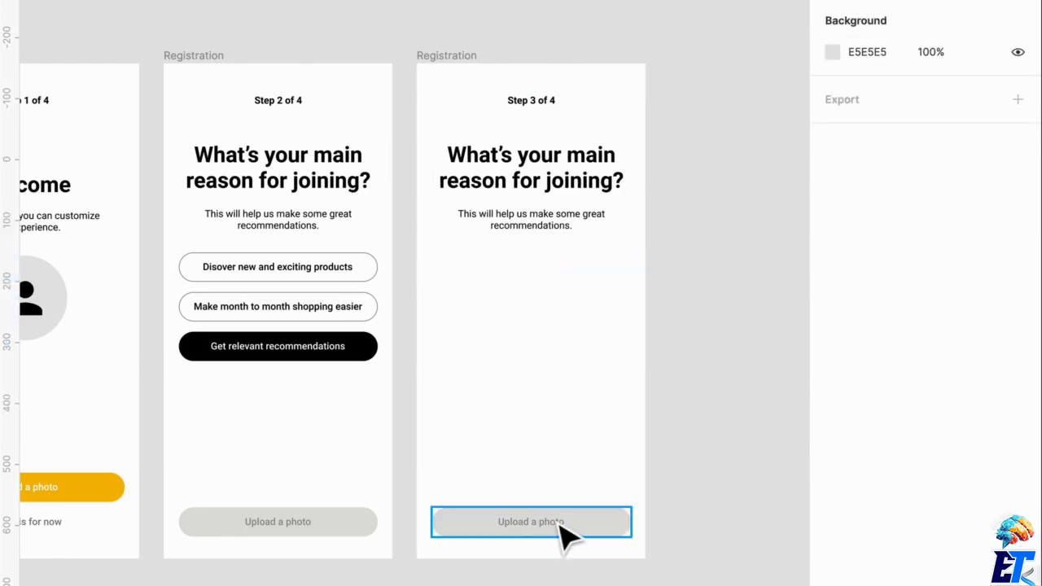
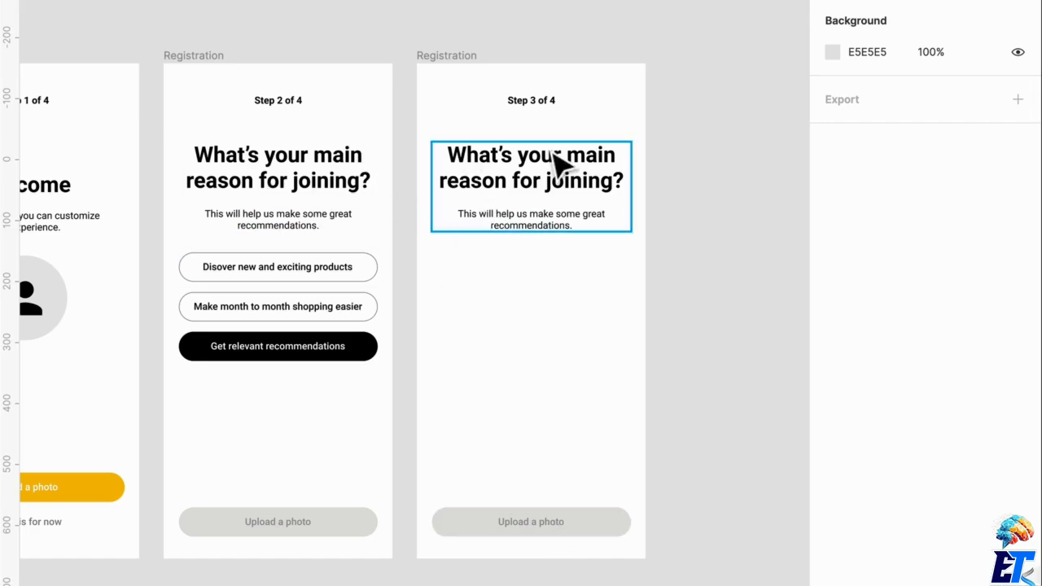
# Step: Replace the step 3 heading with "Get started by picking some interests." and delete the recommendations text below it
pyautogui.click(557, 182)
pyautogui.doubleClick(546, 167)
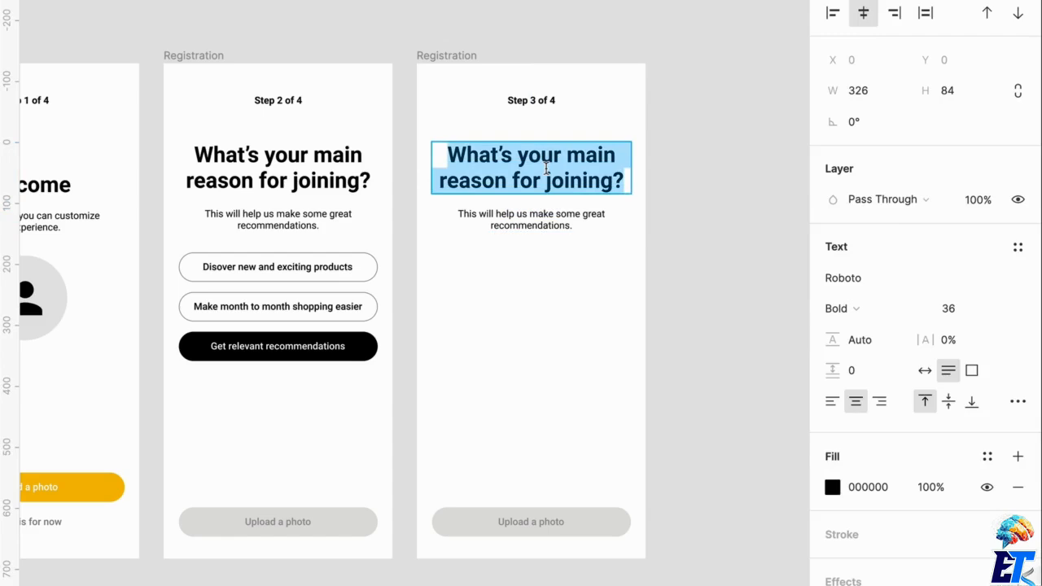
pyautogui.write('Get')
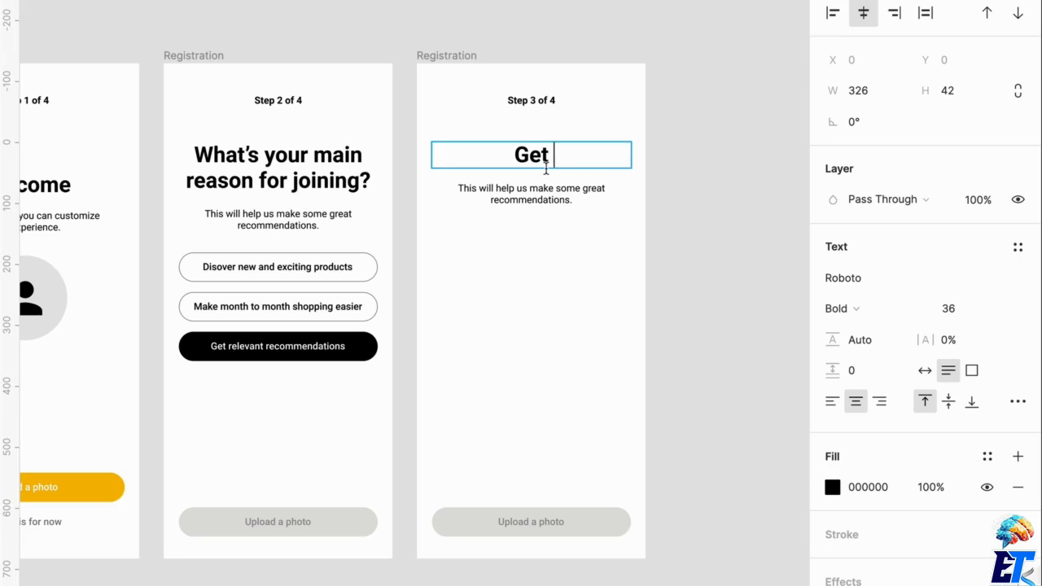
pyautogui.write('started')
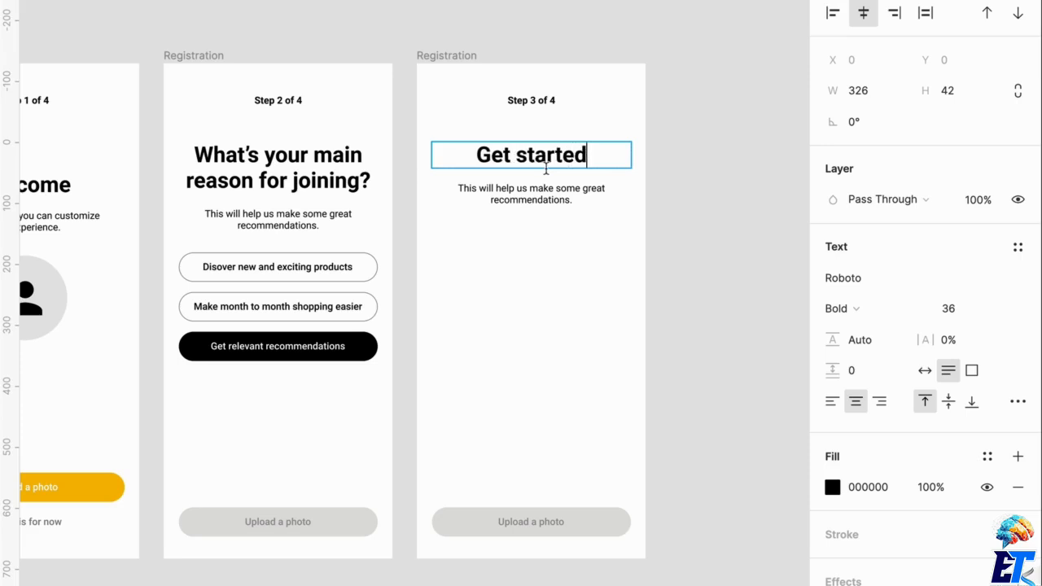
pyautogui.write(' by picking')
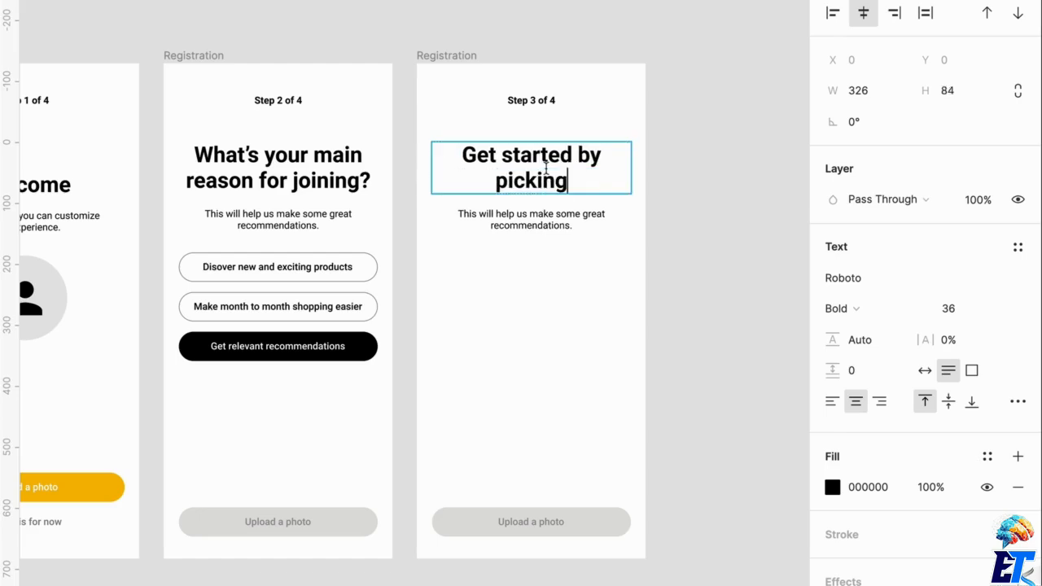
pyautogui.write(' some interests.')
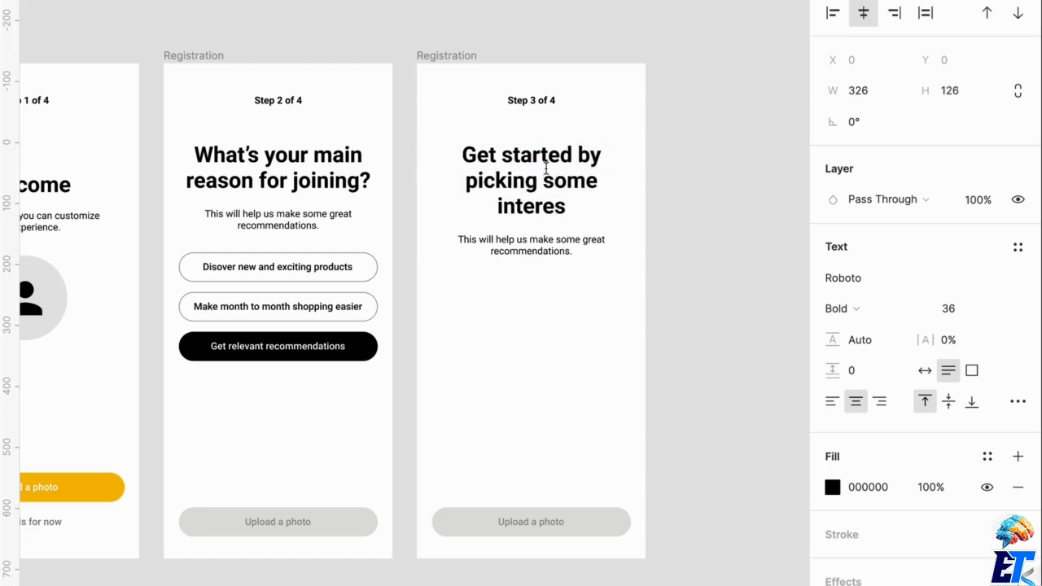
pyautogui.press('Escape')
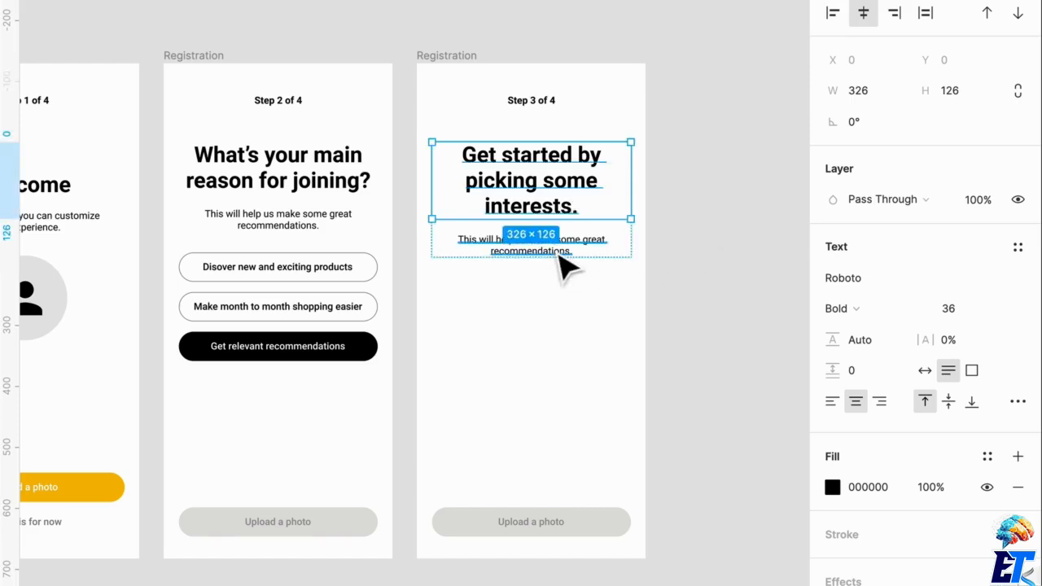
pyautogui.click(568, 252)
pyautogui.press('Delete')
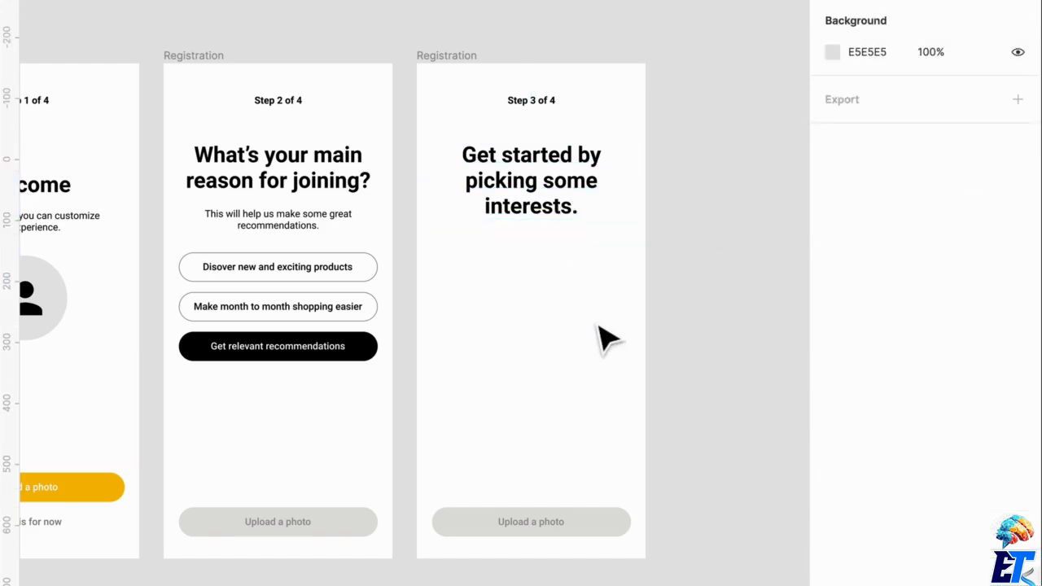
pyautogui.hscroll(2, 599, 326)
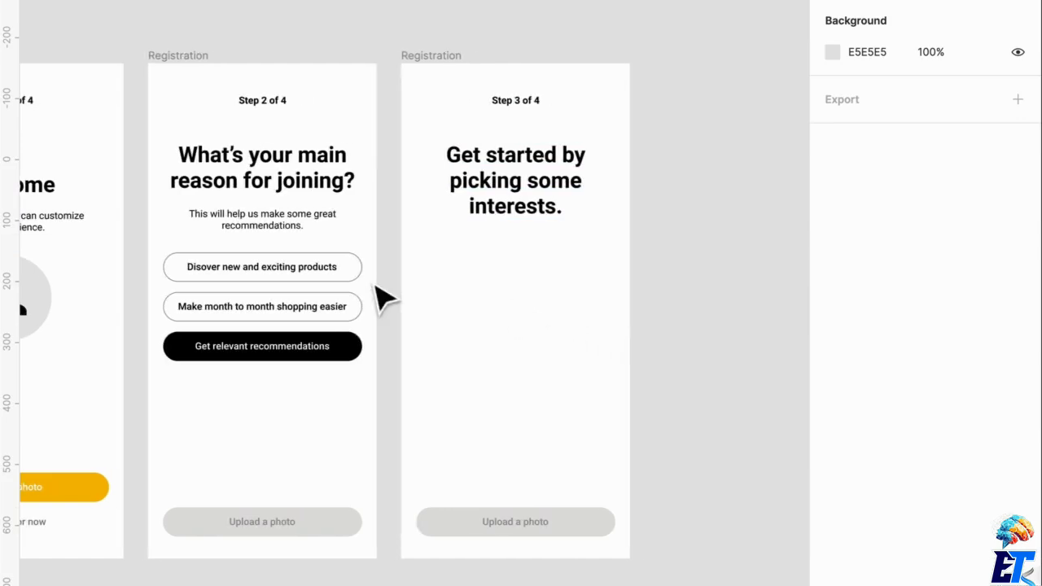
pyautogui.press('r')
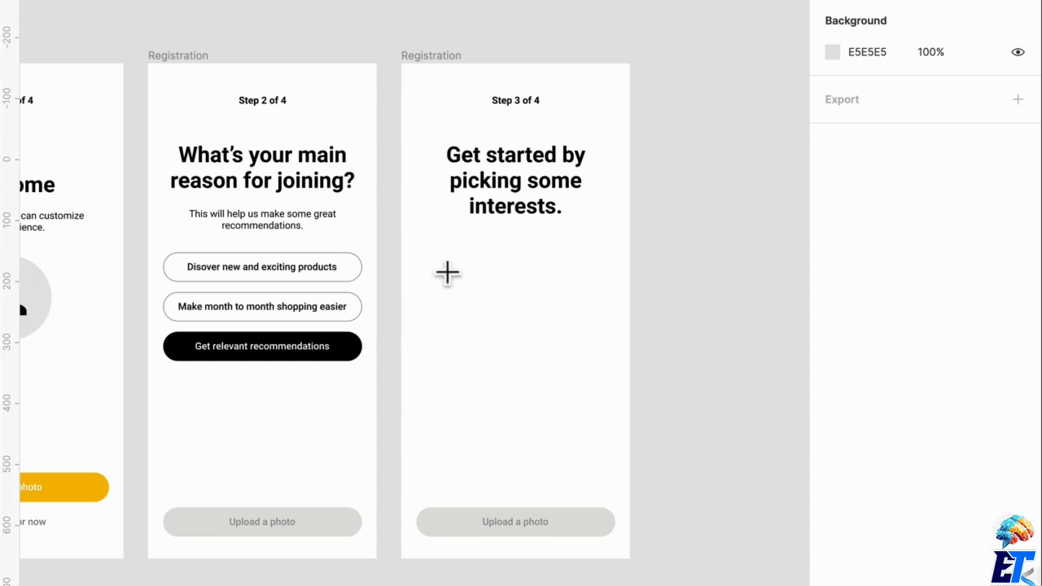
pyautogui.moveTo(430, 253)
pyautogui.mouseDown()
pyautogui.moveTo(500, 337)
pyautogui.moveTo(530, 326)
pyautogui.moveTo(516, 326)
pyautogui.moveTo(508, 305)
pyautogui.moveTo(469, 300)
pyautogui.mouseUp()
pyautogui.click(943, 133)
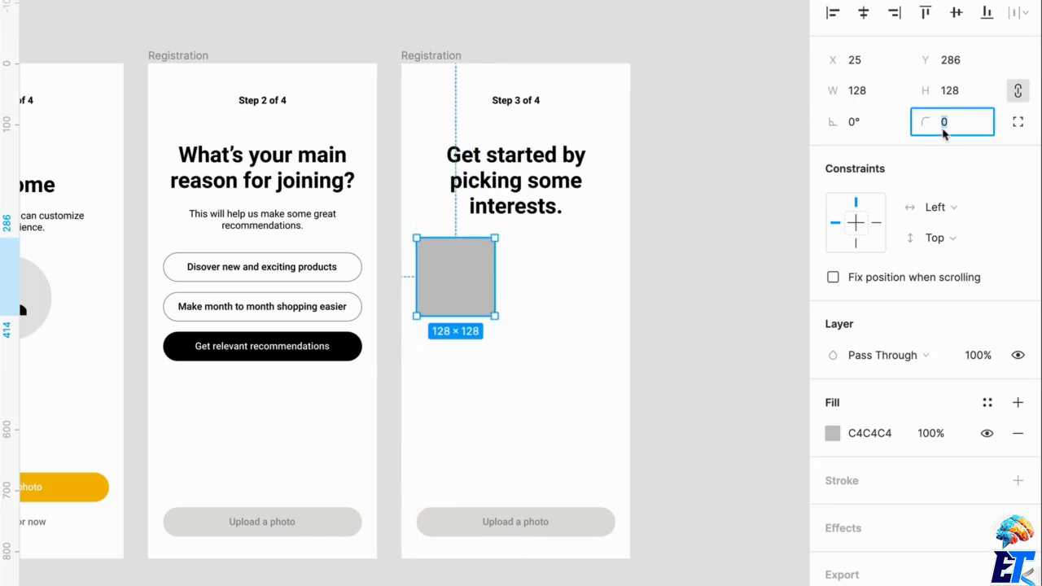
pyautogui.write('5')
pyautogui.press('Return')
pyautogui.scroll(3, 603, 285)
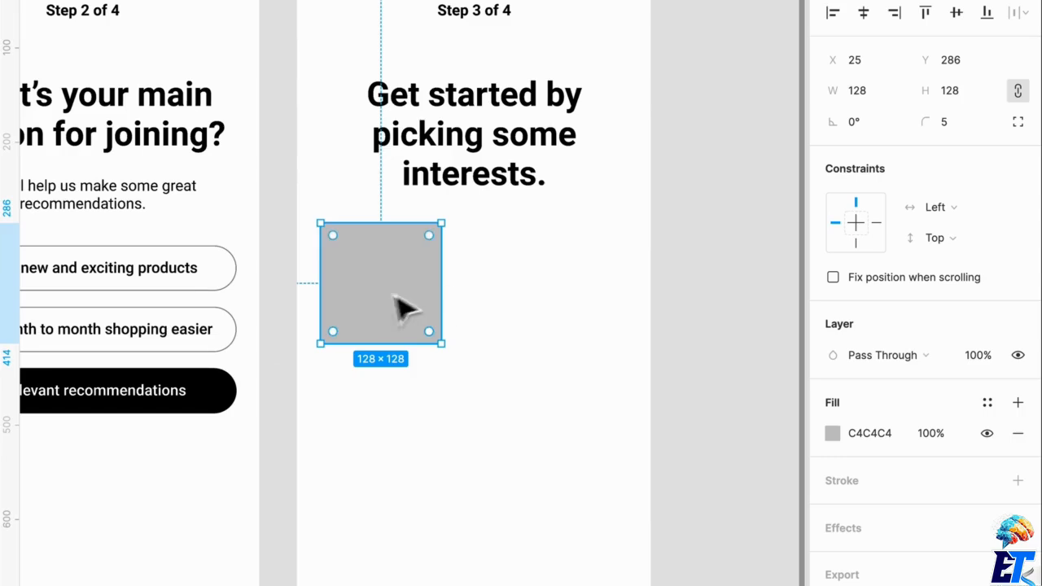
pyautogui.click(832, 435)
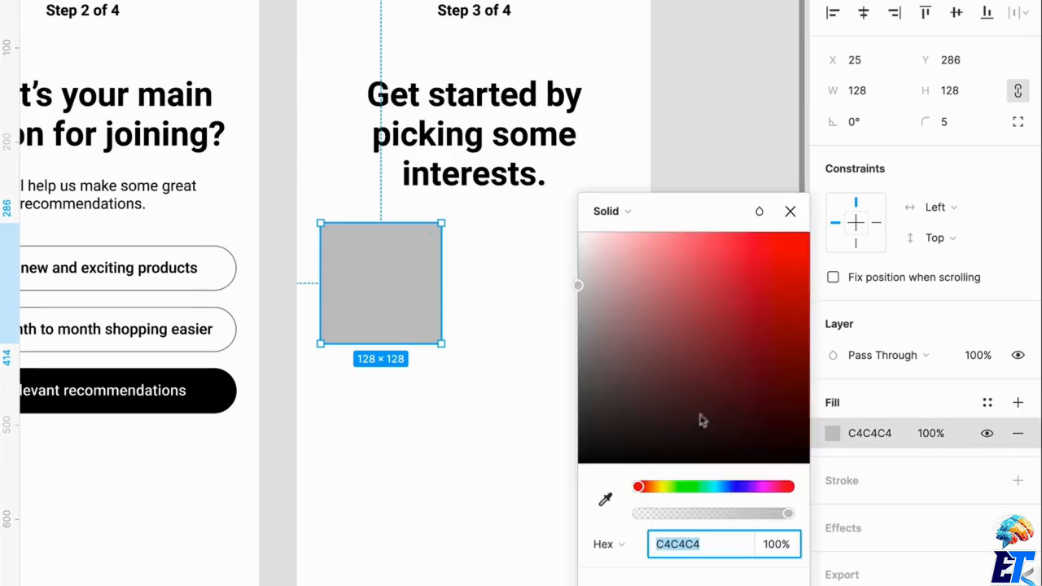
pyautogui.moveTo(689, 430); pyautogui.dragTo(483, 554)
pyautogui.click(932, 435)
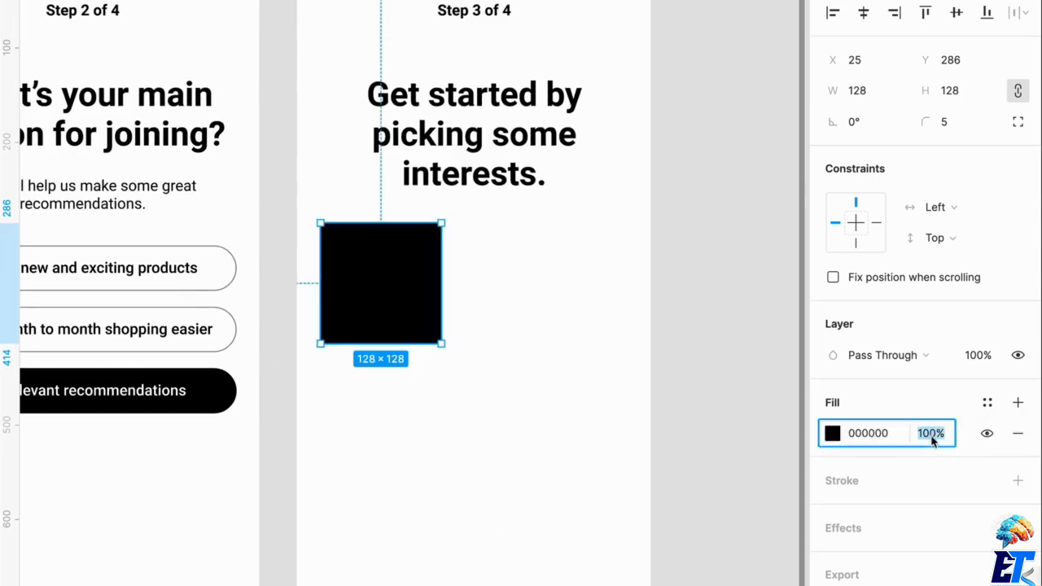
pyautogui.press('Return')
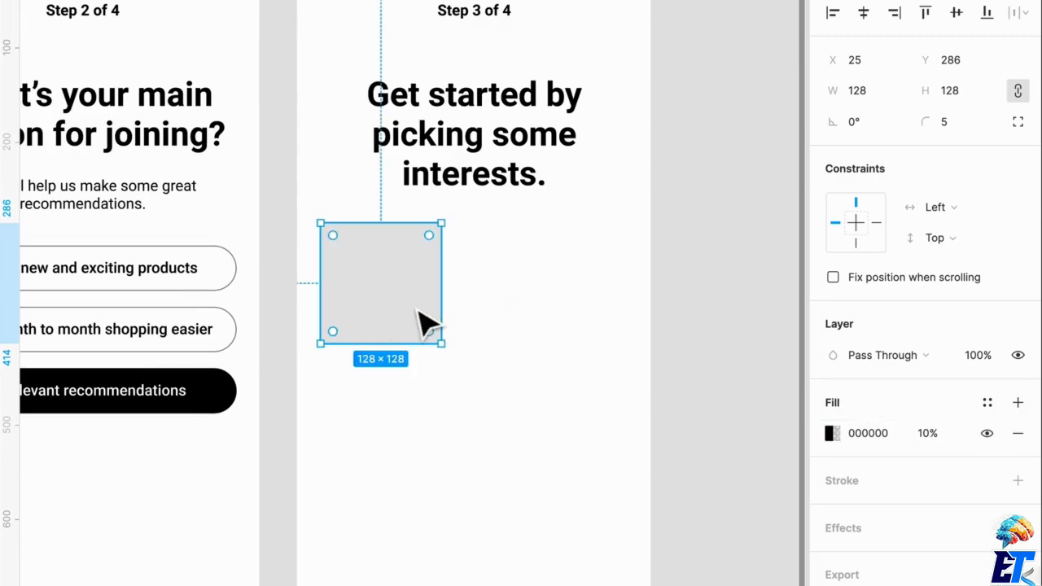
pyautogui.press('Delete')
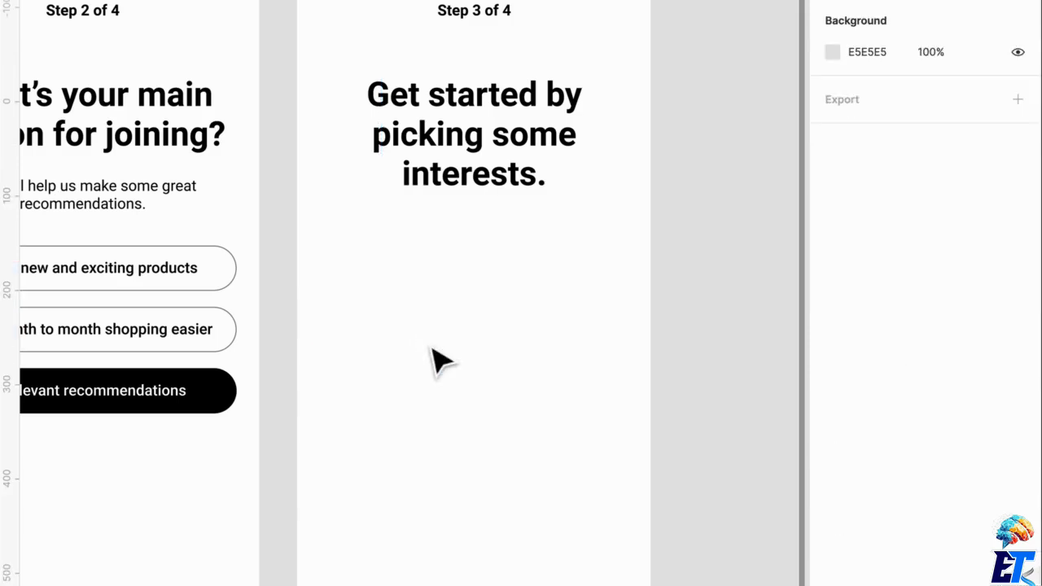
# Step: Draw a 160 × 160 frame below the step 3 heading and add the text "Music" inside it
pyautogui.press('f')
pyautogui.moveTo(355, 270); pyautogui.dragTo(494, 423)
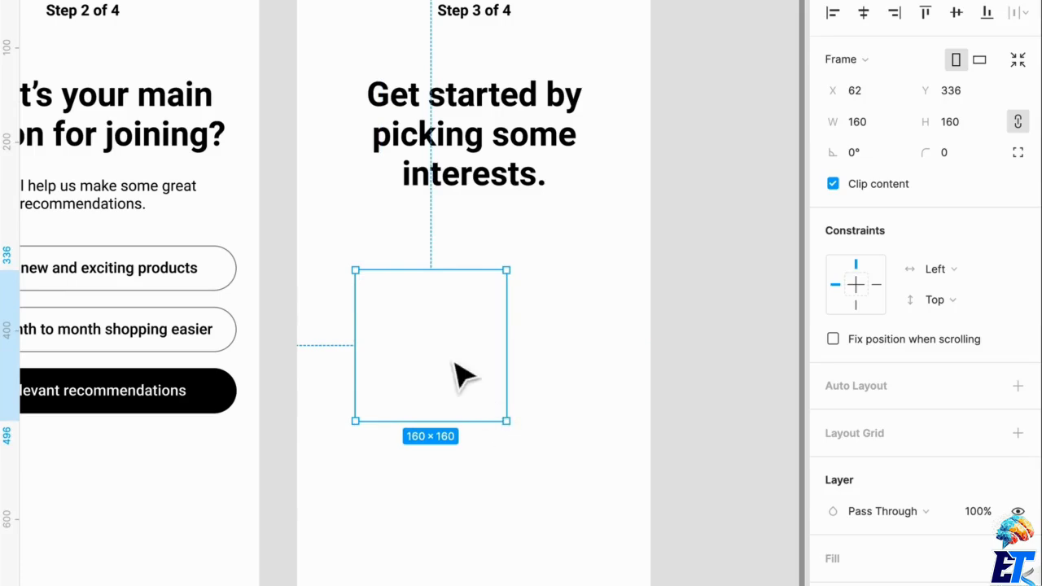
pyautogui.press('t')
pyautogui.moveTo(392, 336); pyautogui.dragTo(468, 374)
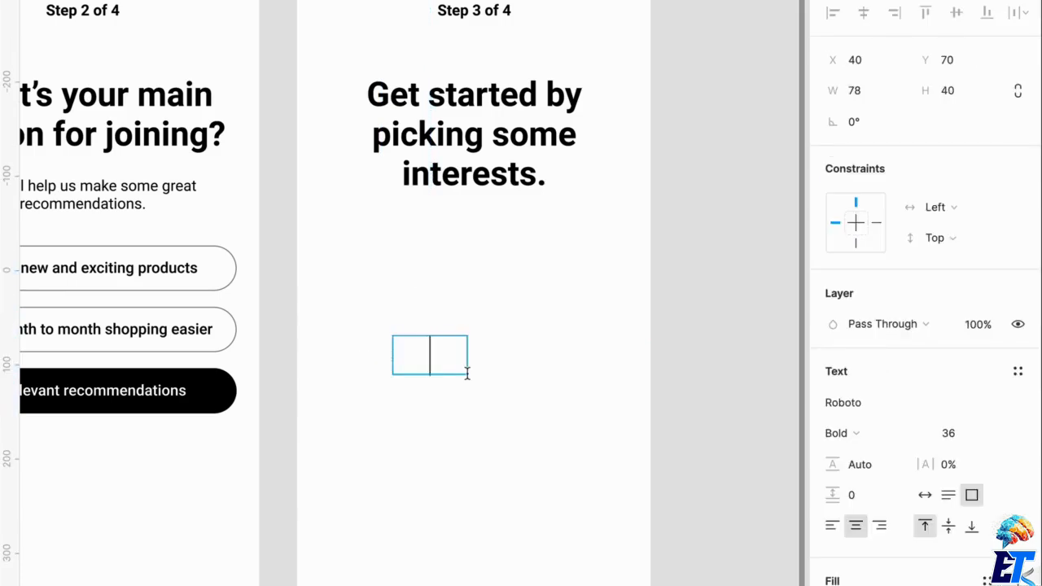
pyautogui.write('Mus')
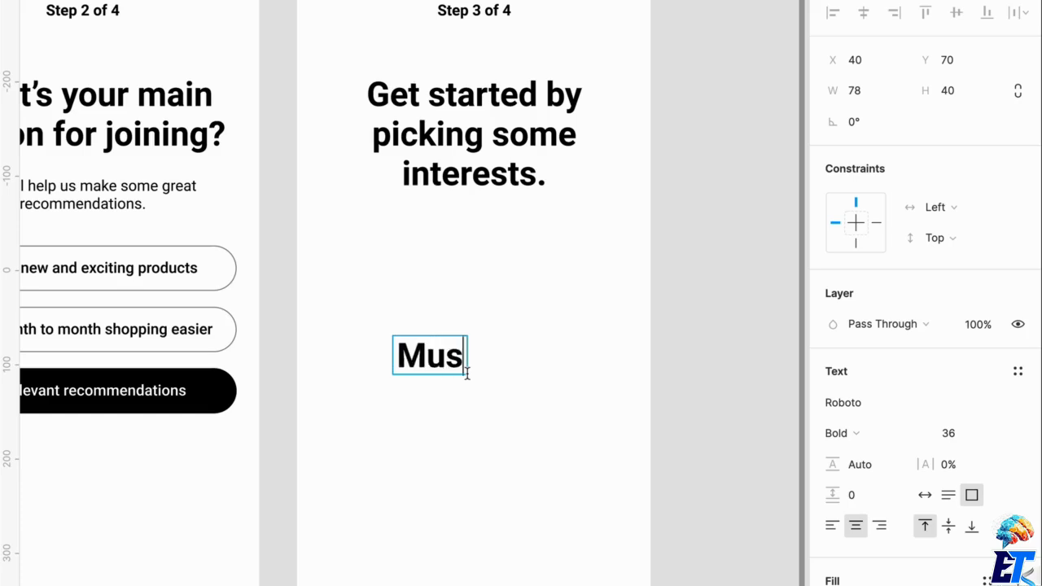
pyautogui.write('ic')
pyautogui.press('Escape')
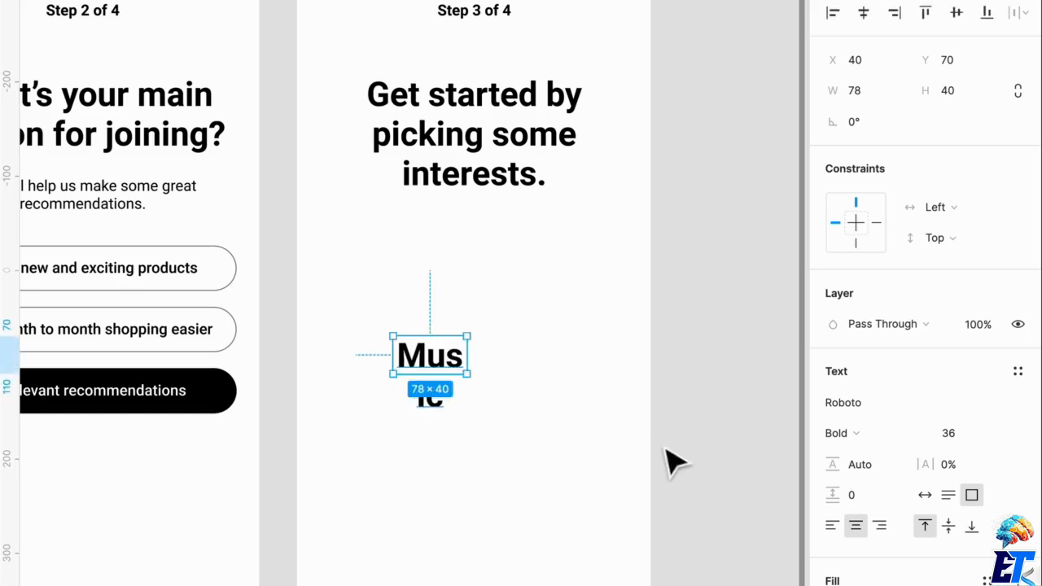
# Step: Set the "Music" text's font size to 20 and make its text box auto width
pyautogui.click(978, 443)
pyautogui.press('Return')
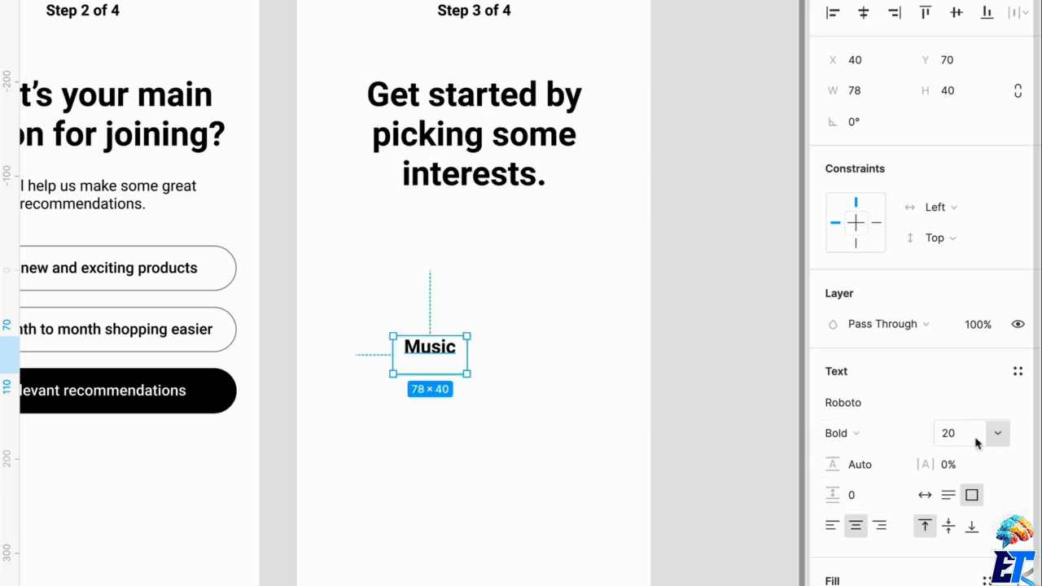
pyautogui.click(968, 441)
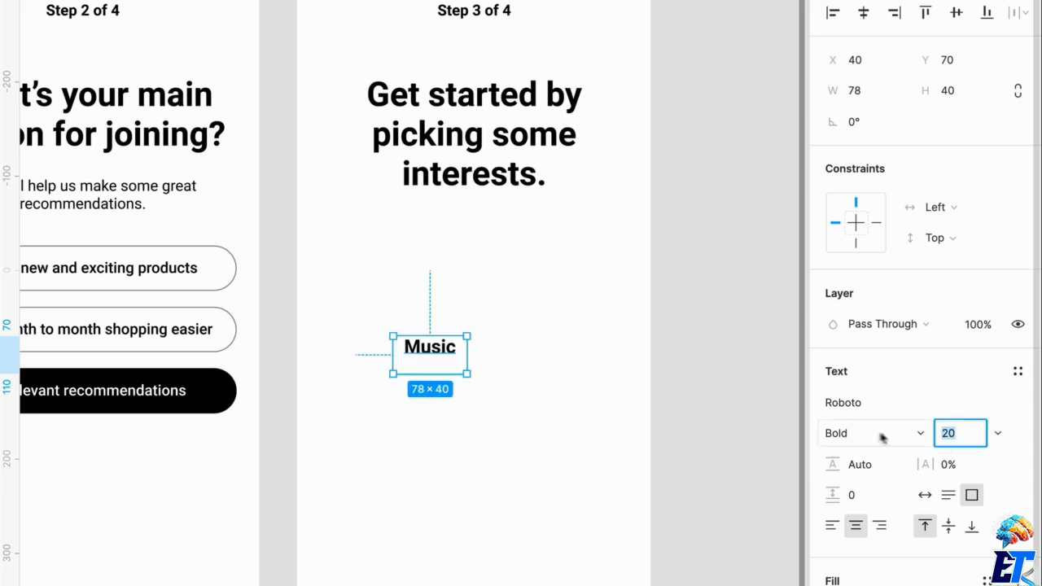
pyautogui.click(925, 495)
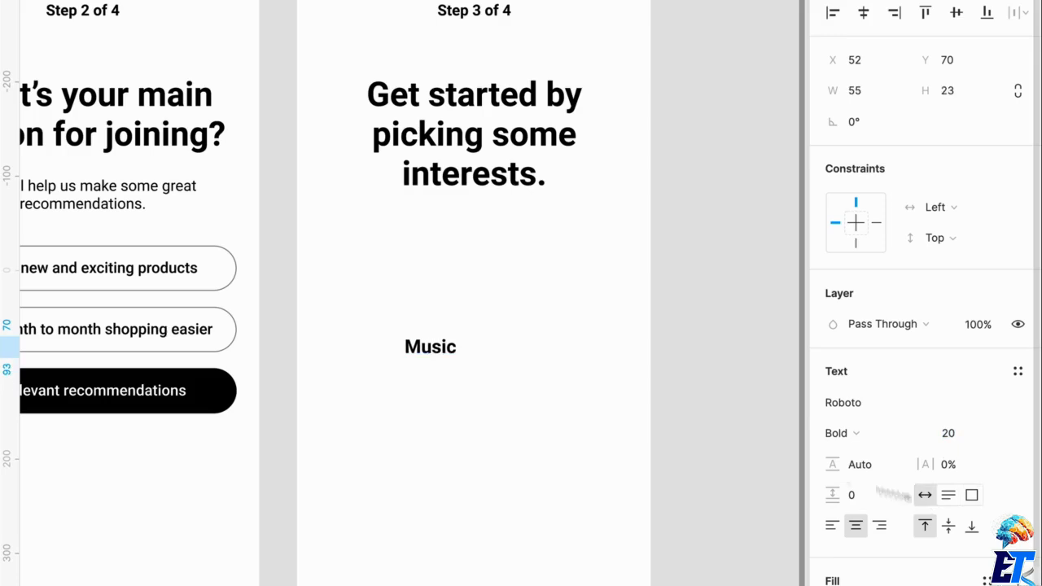
# Step: Rename the frame containing the "Music" text as Checkbox
pyautogui.click(518, 445)
pyautogui.click(481, 410)
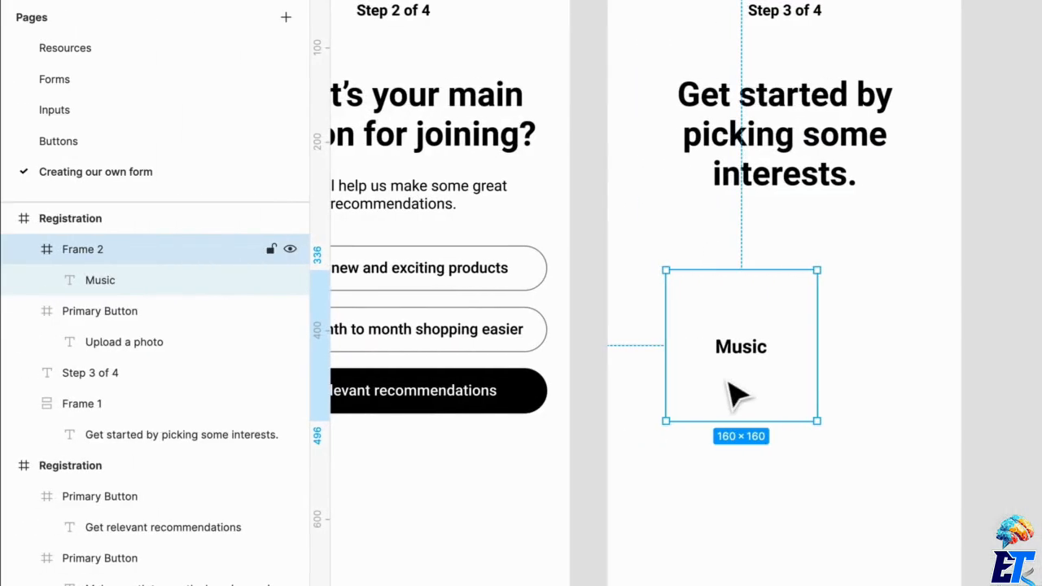
pyautogui.doubleClick(107, 253)
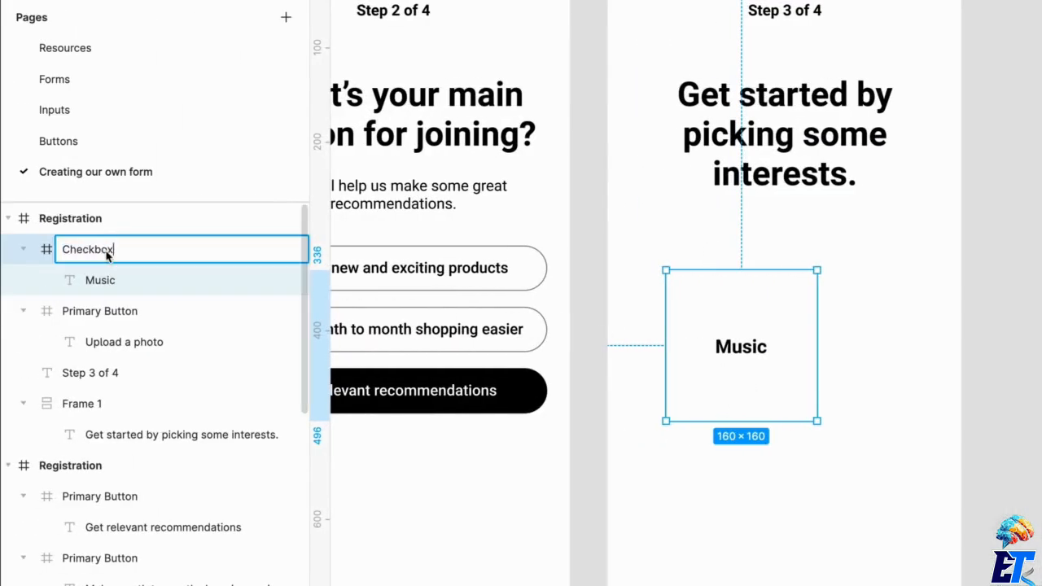
pyautogui.press('Return')
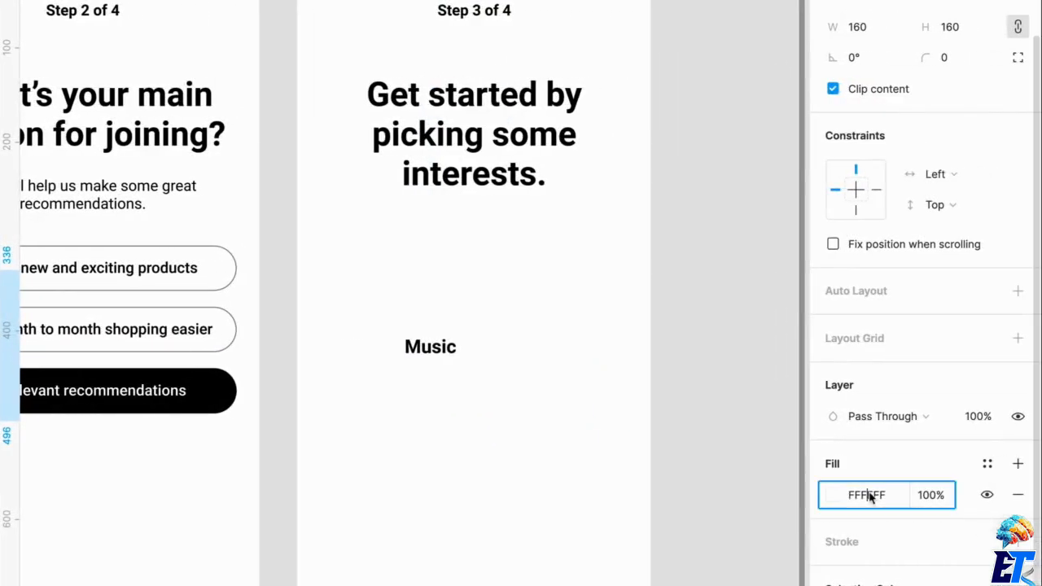
# Step: Fill the Checkbox frame with 000000 at 10% opacity and give it a corner radius of 10
pyautogui.write('000000')
pyautogui.press('Return')
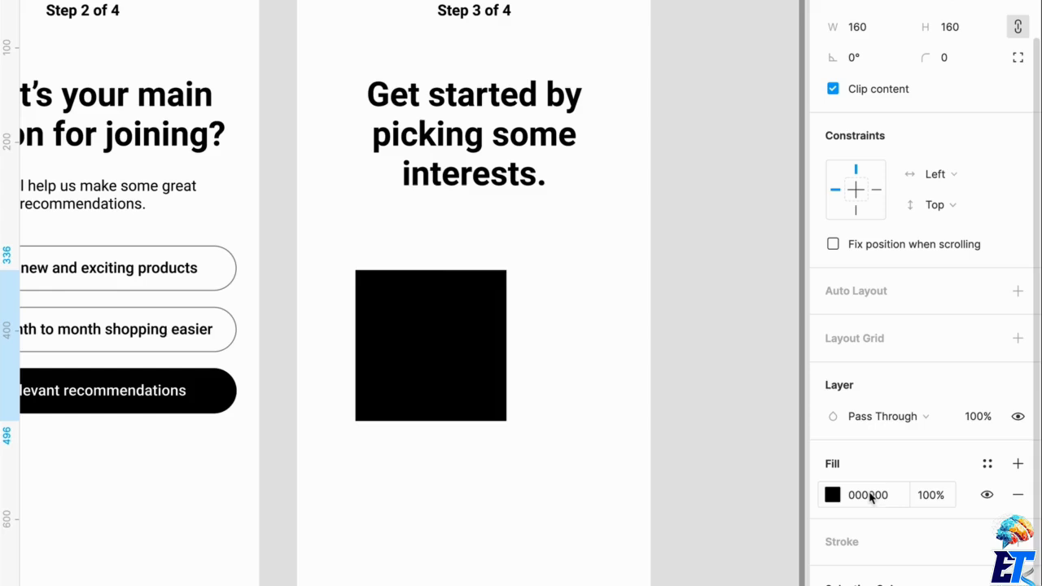
pyautogui.click(933, 495)
pyautogui.write('10')
pyautogui.press('Return')
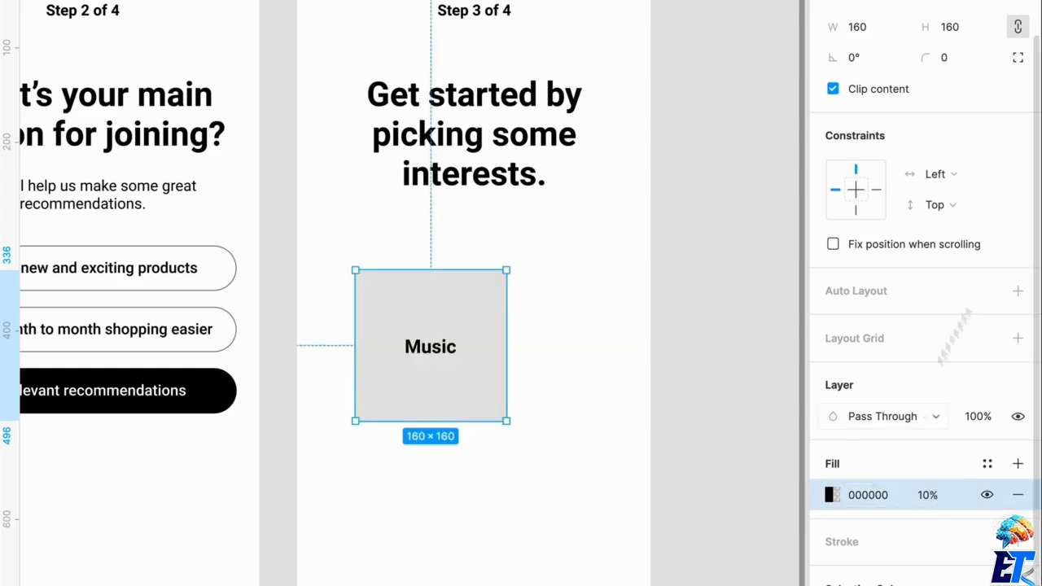
pyautogui.click(953, 63)
pyautogui.write('10')
pyautogui.press('Return')
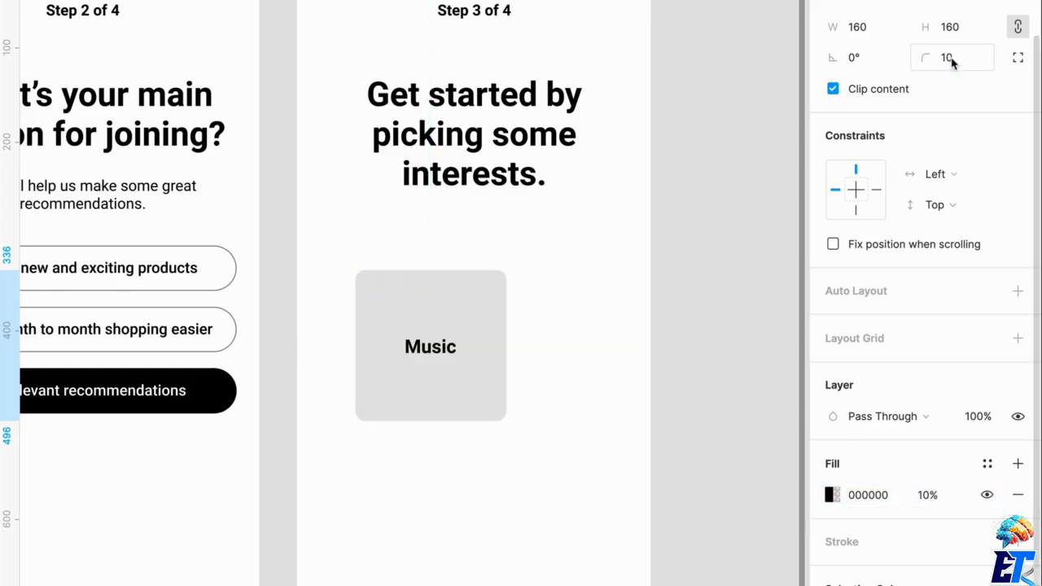
# Step: Move the Music tile up to just below the heading's left side and place a duplicate beside it on the right
pyautogui.click(478, 457)
pyautogui.scroll(2, 598, 465)
pyautogui.moveTo(483, 477); pyautogui.dragTo(572, 419)
pyautogui.scroll(-3, 455, 422)
pyautogui.scroll(2, 449, 421)
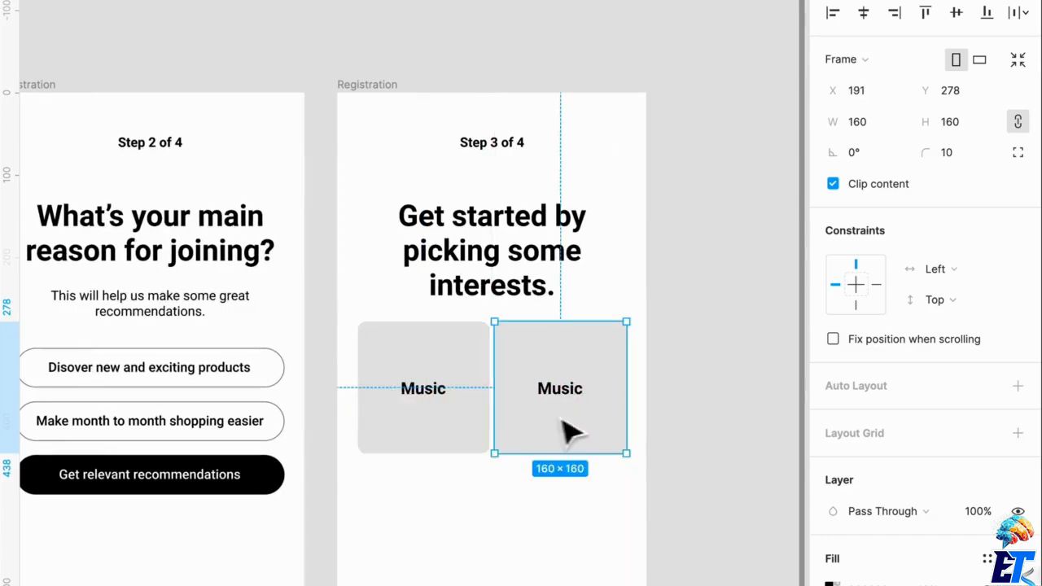
# Step: Narrow both Music tiles together to a width of 154 each
pyautogui.keyDown('shift'); pyautogui.click(458, 422); pyautogui.keyUp('shift')
pyautogui.moveTo(630, 404); pyautogui.dragTo(632, 404)
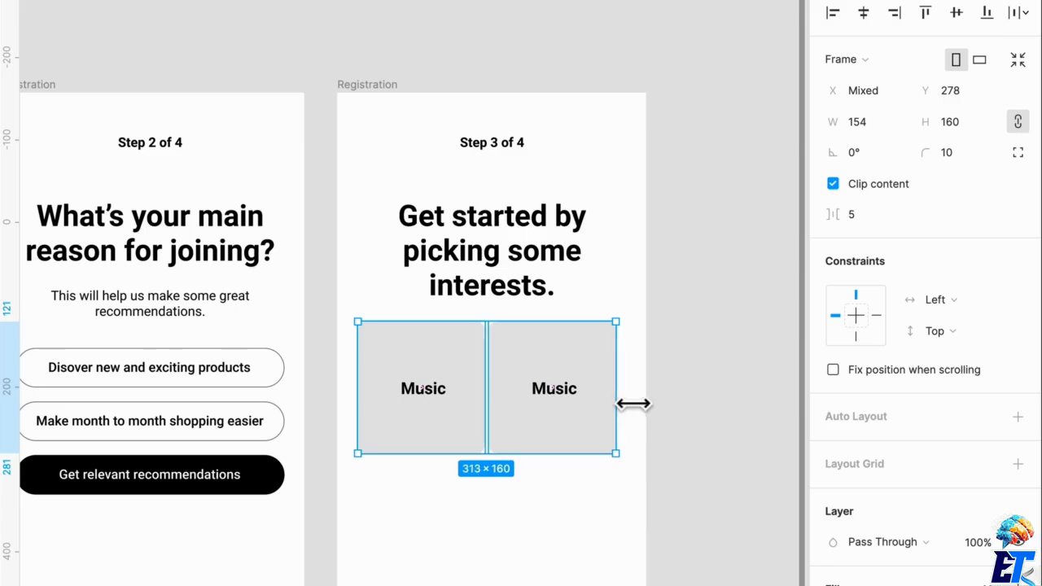
pyautogui.click(654, 495)
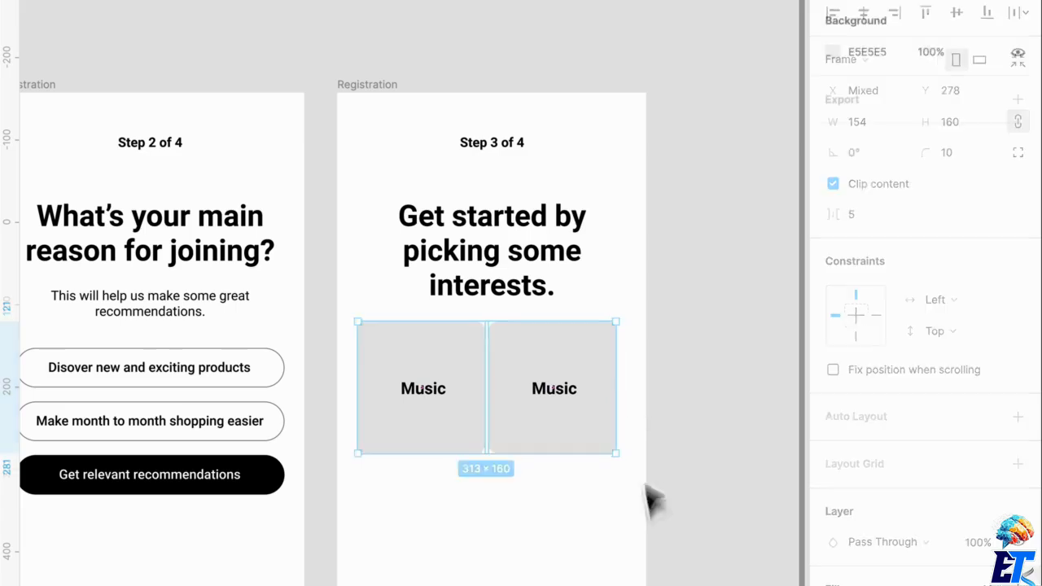
# Step: Delete the right-hand Music tile and center the remaining tile's label horizontally
pyautogui.doubleClick(569, 405)
pyautogui.keyDown('shift'); pyautogui.click(417, 401); pyautogui.keyUp('shift')
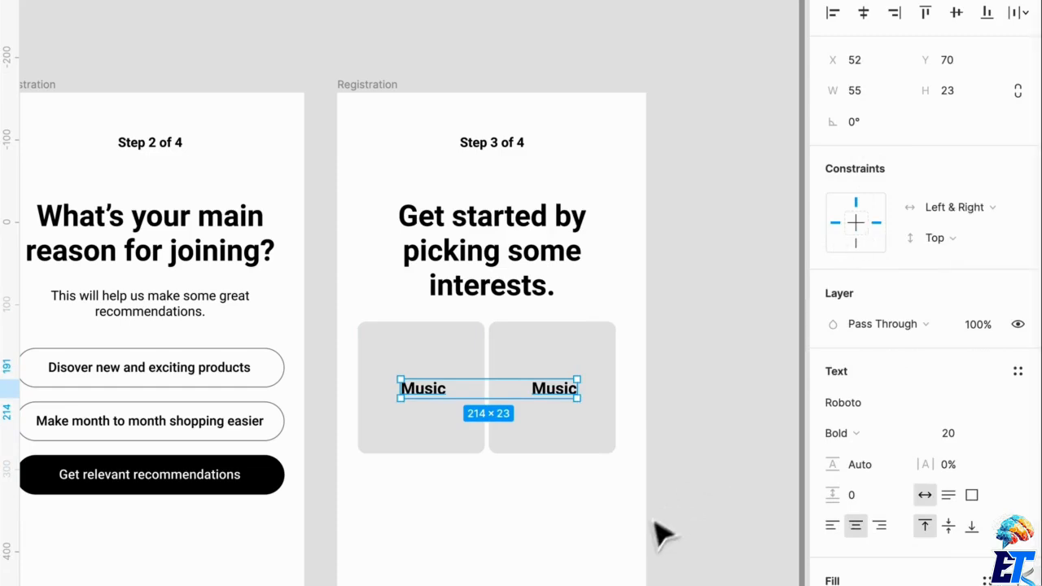
pyautogui.click(640, 546)
pyautogui.click(598, 419)
pyautogui.press('Delete')
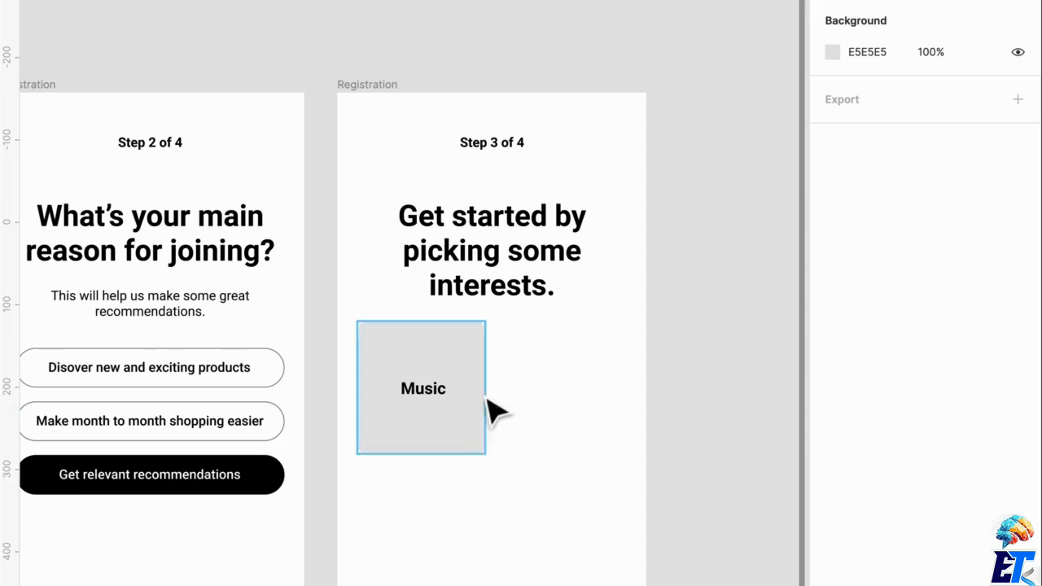
pyautogui.doubleClick(440, 397)
pyautogui.hotkey('alt', 'h')
pyautogui.click(522, 546)
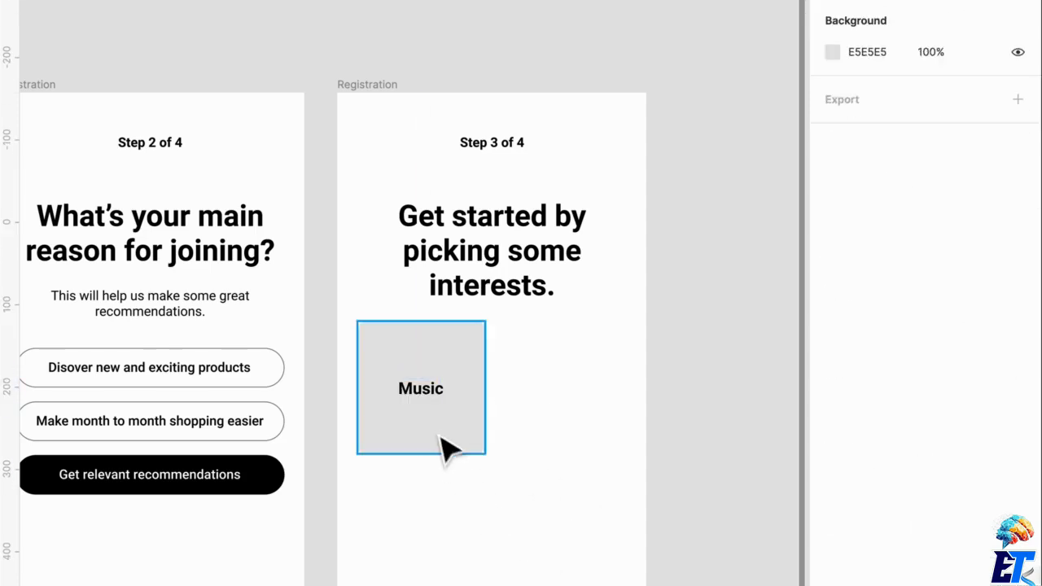
# Step: Reduce the Music tile's height to 145 and move its label up to the tile's vertical middle
pyautogui.click(437, 419)
pyautogui.moveTo(439, 469); pyautogui.dragTo(439, 461)
pyautogui.doubleClick(437, 397)
pyautogui.moveTo(438, 398); pyautogui.dragTo(435, 391)
# Step: Duplicate the Music tile to its right, then copy the pair below to form a two-by-two grid with gaps of about 18
pyautogui.moveTo(496, 507); pyautogui.dragTo(565, 408)
pyautogui.click(570, 481)
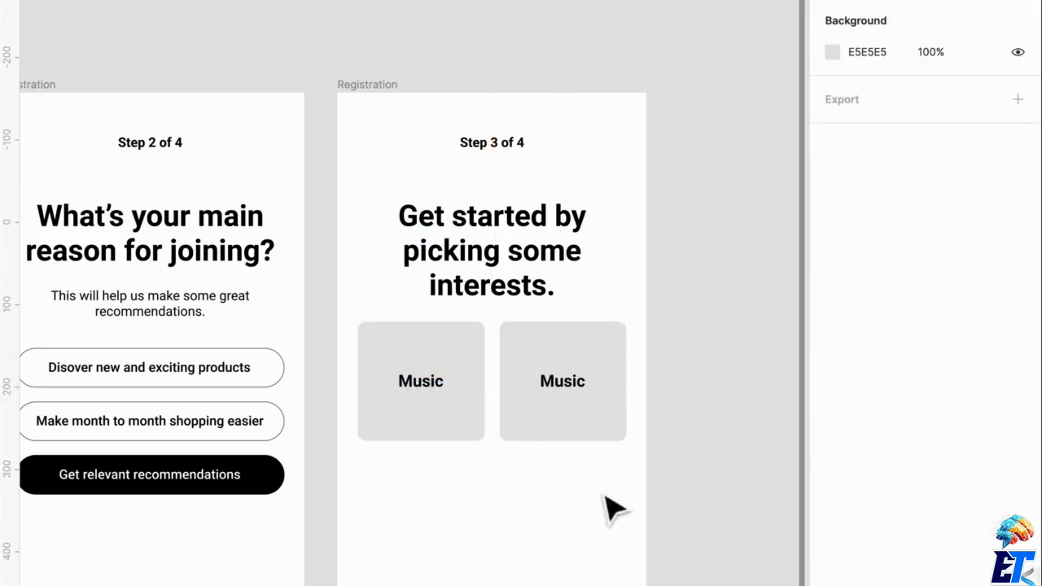
pyautogui.moveTo(574, 476); pyautogui.dragTo(433, 523)
pyautogui.click(707, 534)
pyautogui.scroll(-1, 692, 546)
pyautogui.moveTo(672, 540); pyautogui.dragTo(465, 494)
pyautogui.press('Up')
pyautogui.press('Up')
pyautogui.press('Up')
pyautogui.press('Up')
pyautogui.press('Up')
pyautogui.press('Up')
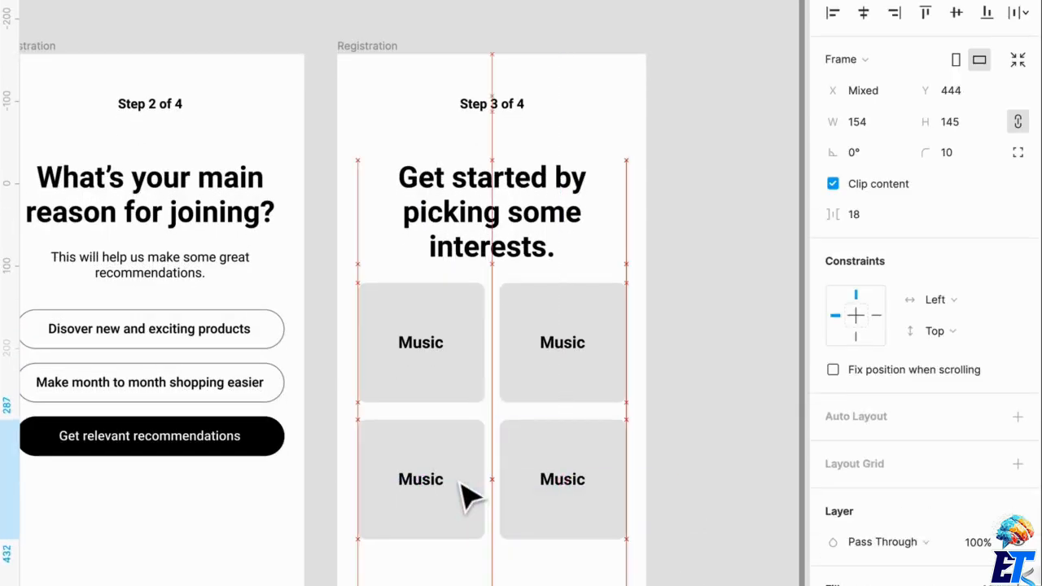
pyautogui.click(689, 396)
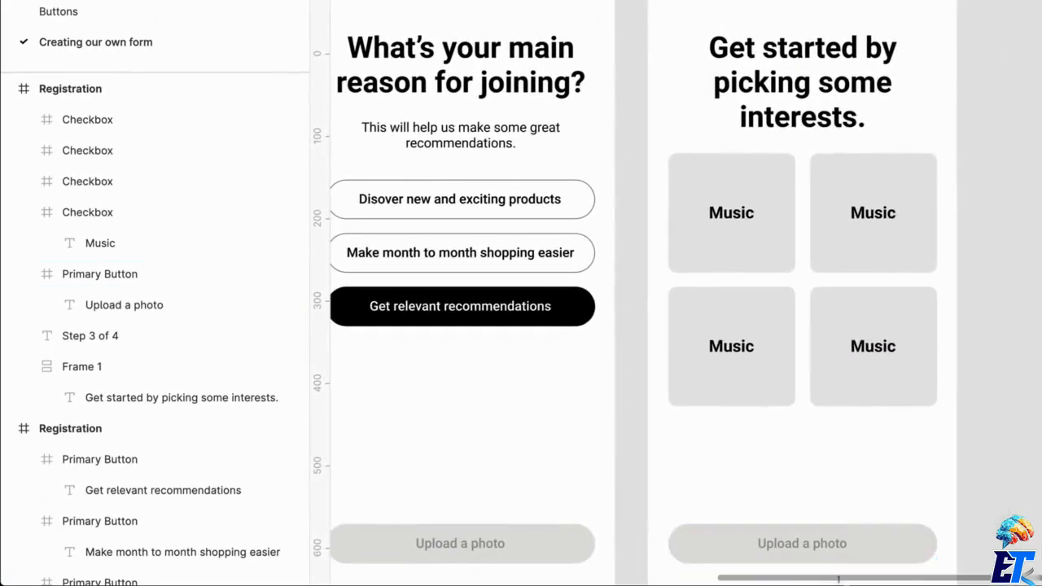
# Step: Change the step 2 screen's grey "Upload a photo" button label to "Continue"
pyautogui.scroll(-1, 840, 566)
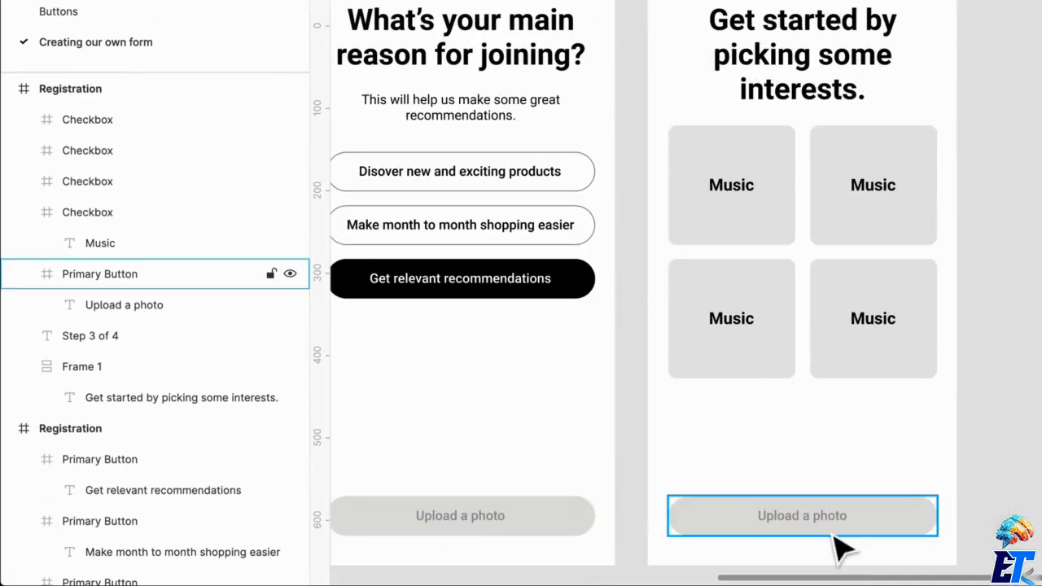
pyautogui.scroll(-1, 570, 480)
pyautogui.hscroll(-1, 570, 480)
pyautogui.doubleClick(530, 498)
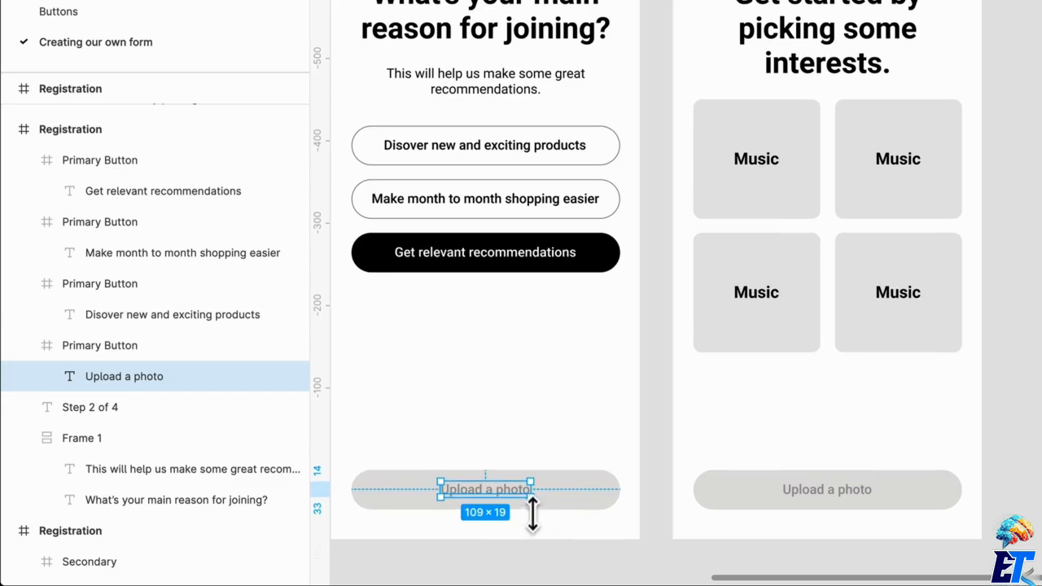
pyautogui.doubleClick(528, 493)
pyautogui.write('Continue')
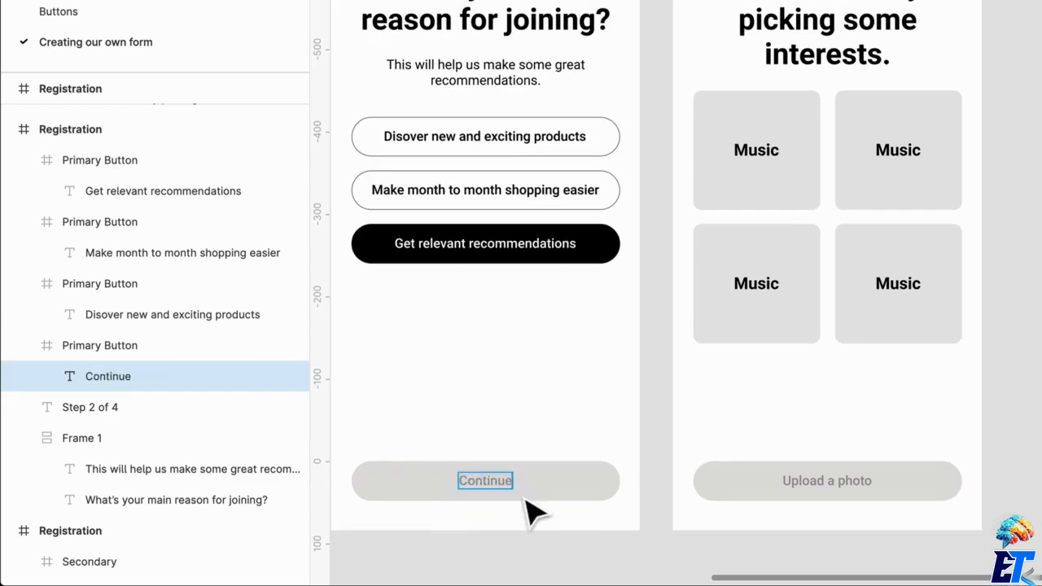
# Step: Change the step 3 screen's grey "Upload a photo" button label to "Continue"
pyautogui.doubleClick(859, 485)
pyautogui.write('Cont')
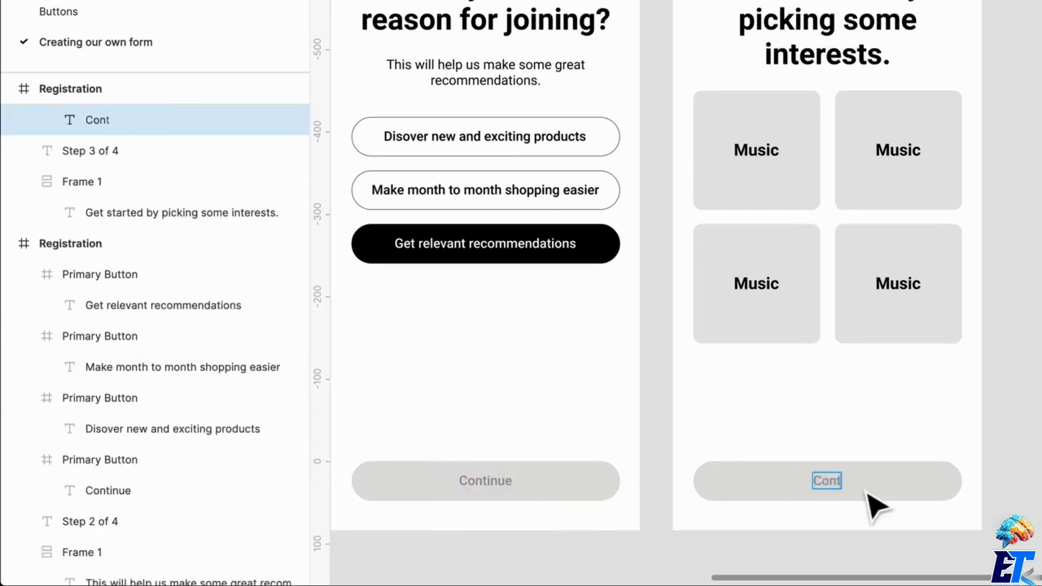
pyautogui.write('inue')
pyautogui.click(896, 433)
pyautogui.hscroll(3, 896, 432)
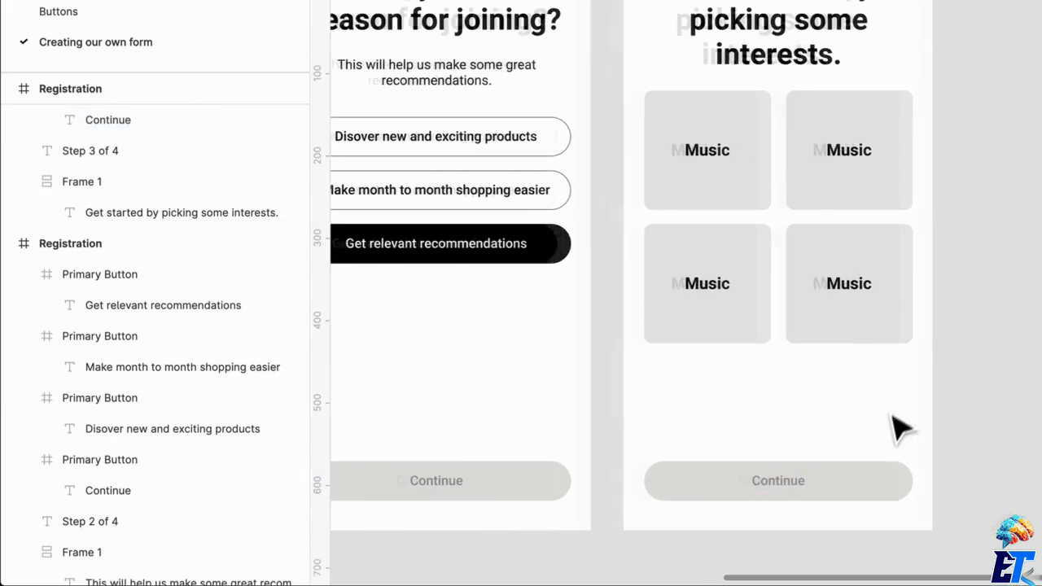
# Step: Review the Welcome, reason-for-joining and interests screens of the registration flow
pyautogui.click(861, 286)
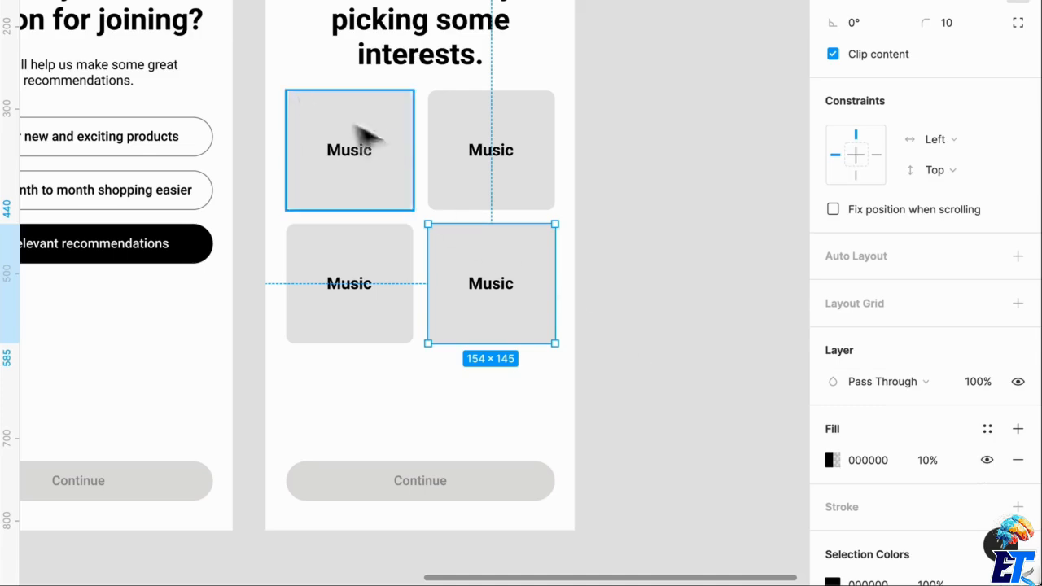
pyautogui.hscroll(-5, 360, 139)
pyautogui.hscroll(-4, 391, 144)
pyautogui.hscroll(-4, 389, 144)
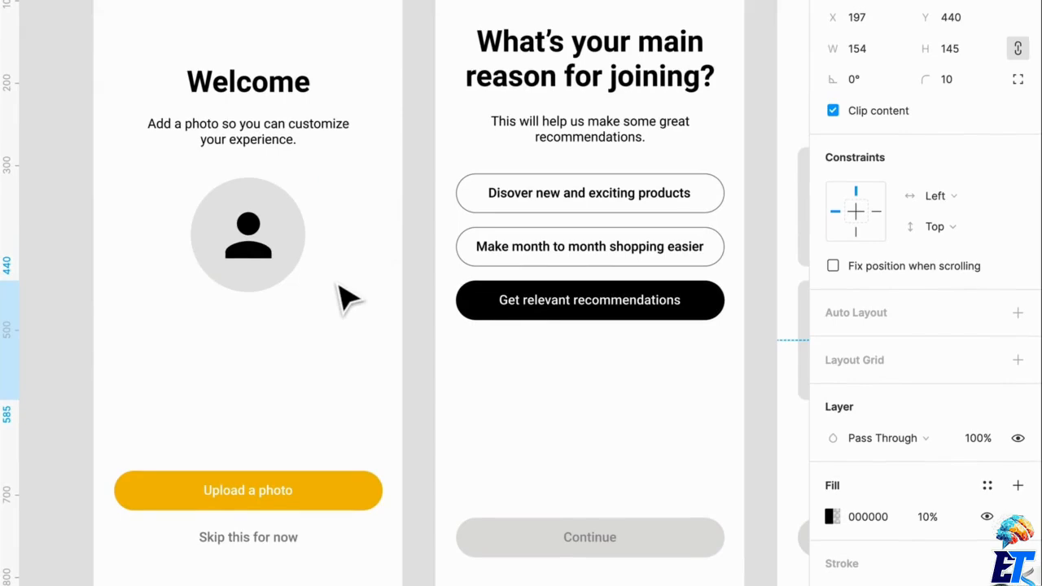
pyautogui.scroll(1, 358, 289)
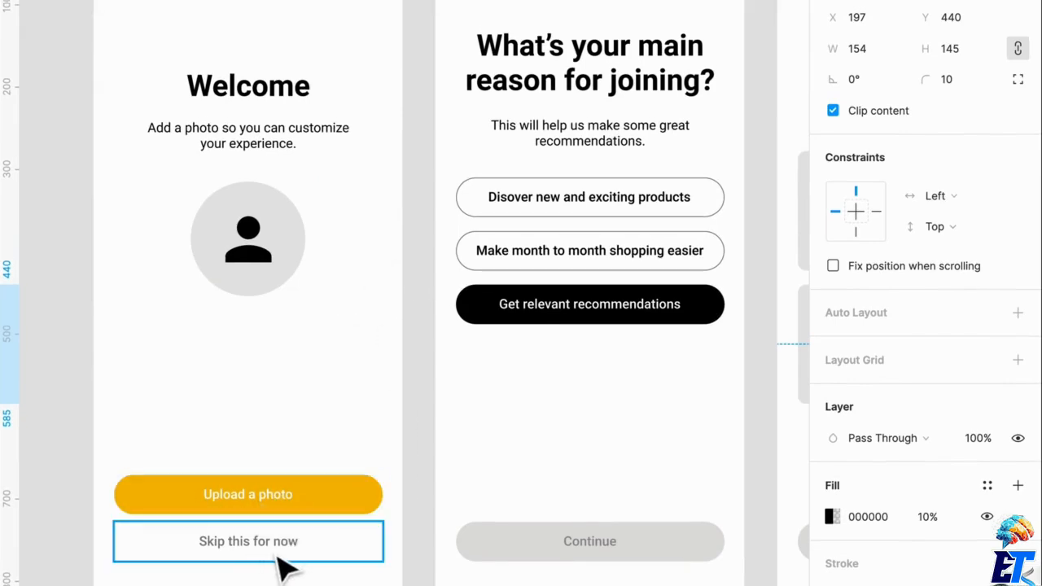
pyautogui.hscroll(3, 358, 366)
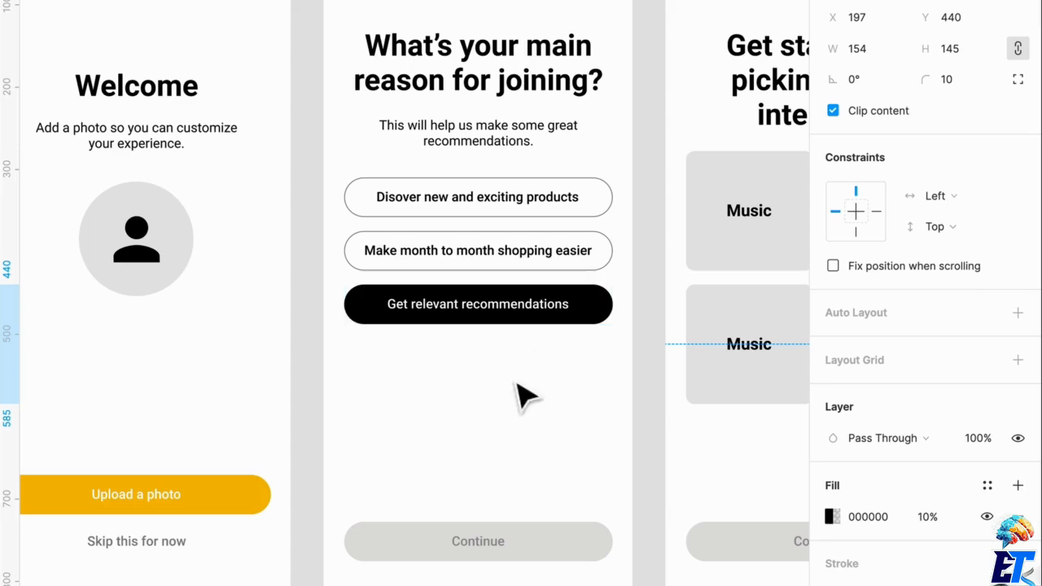
pyautogui.hscroll(5, 516, 396)
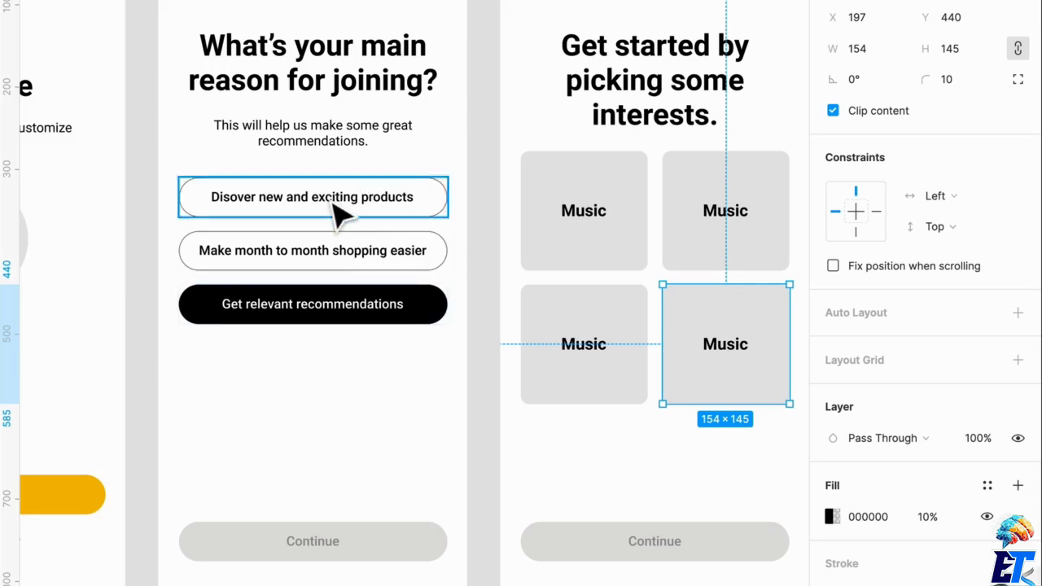
pyautogui.hscroll(5, 338, 212)
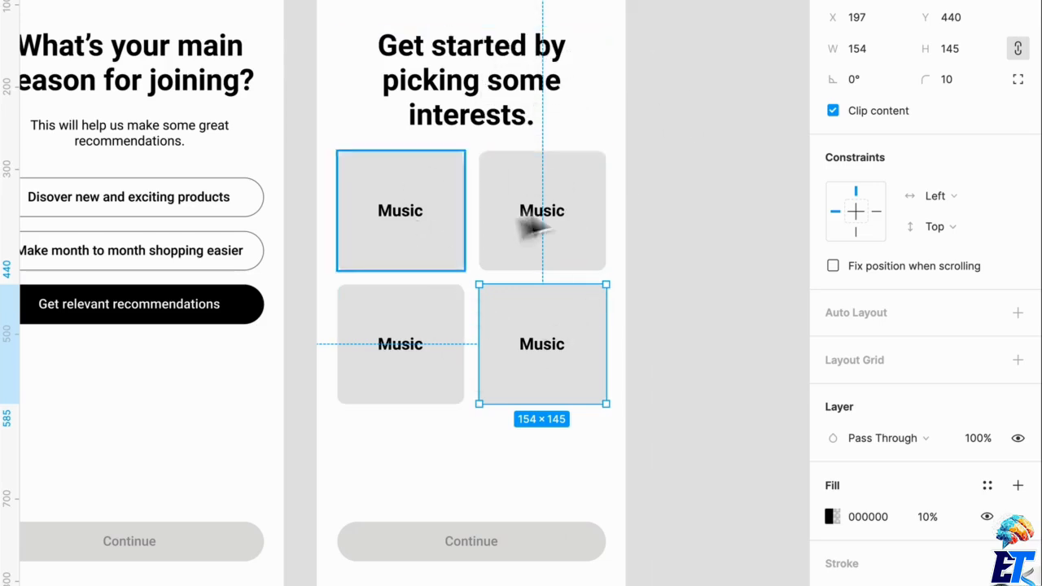
# Step: Change the label of the upper-right interest tile on the step 3 screen to "Sports"
pyautogui.click(554, 234)
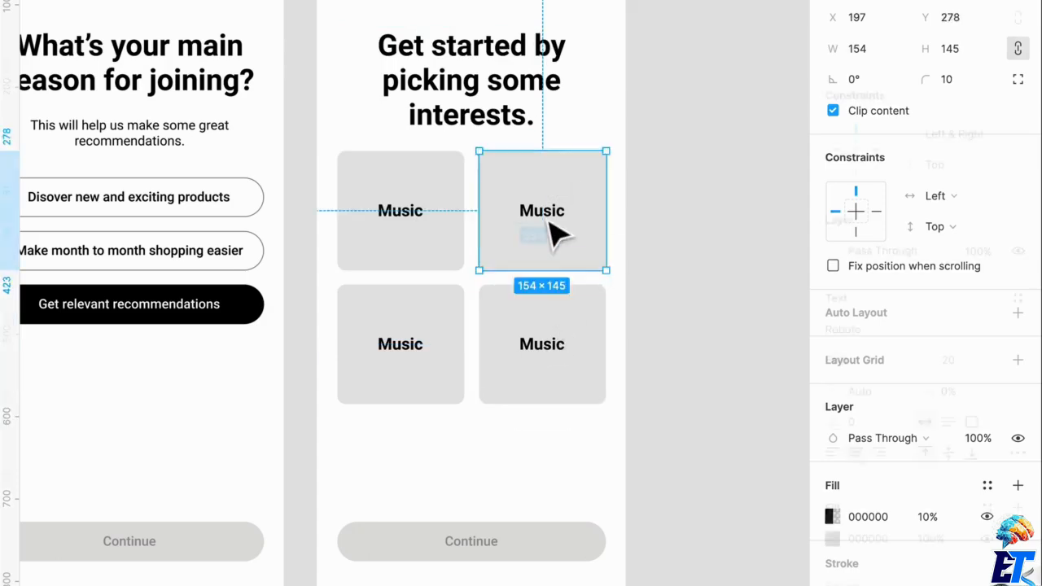
pyautogui.doubleClick(554, 234)
pyautogui.doubleClick(541, 212)
pyautogui.write('Spor')
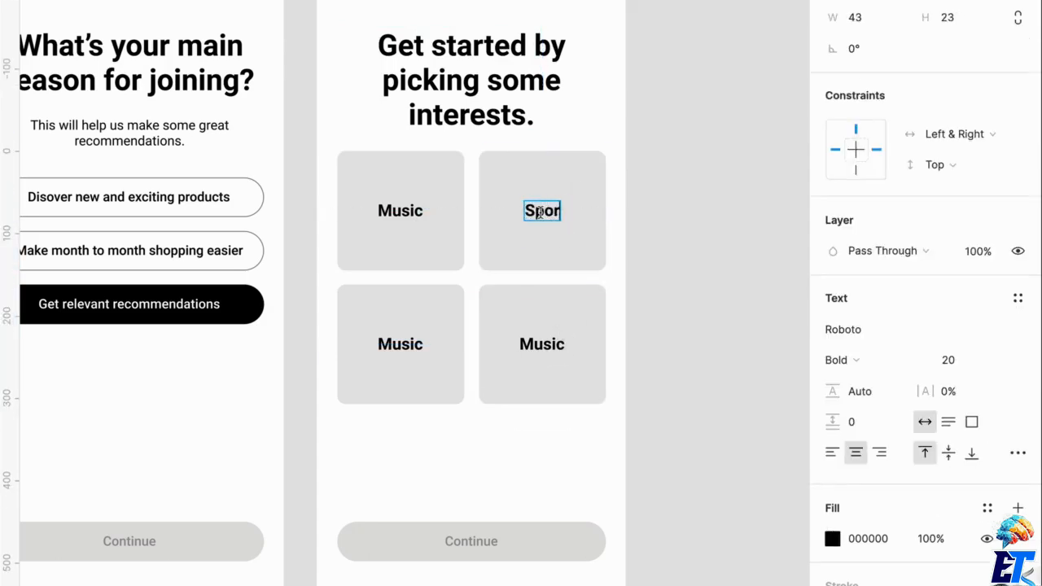
pyautogui.write('ts')
# Step: Change the lower-left interest tile's label to "Tech" and the lower-right tile's label to "Gaming"
pyautogui.doubleClick(399, 345)
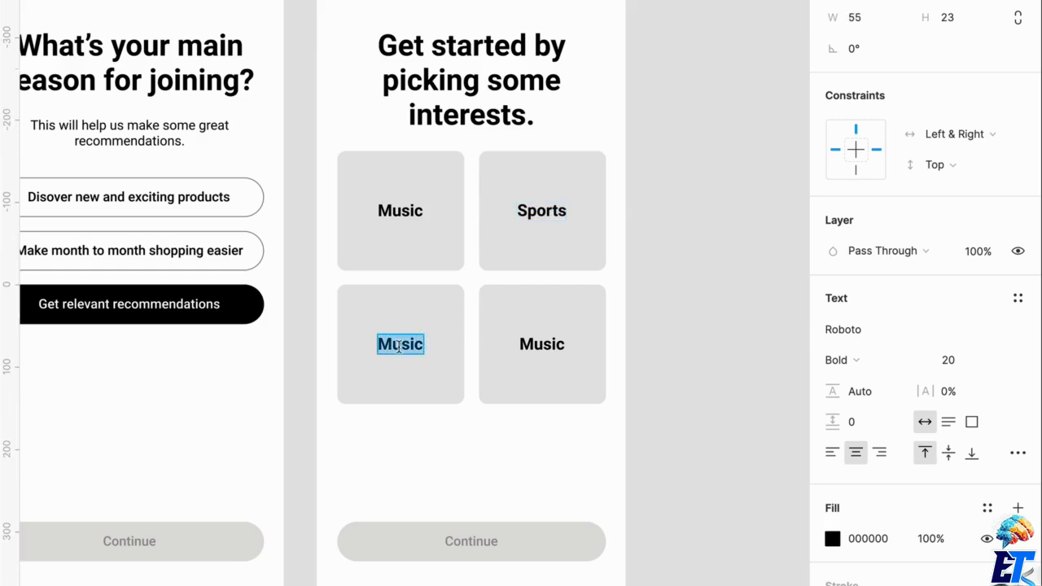
pyautogui.write('Tech')
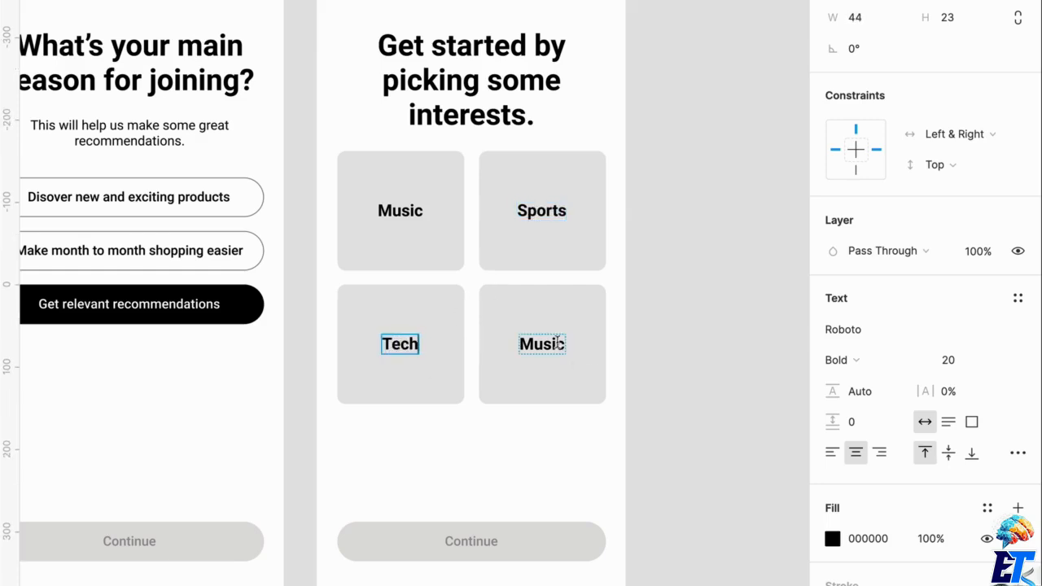
pyautogui.doubleClick(557, 343)
pyautogui.write('Gaming')
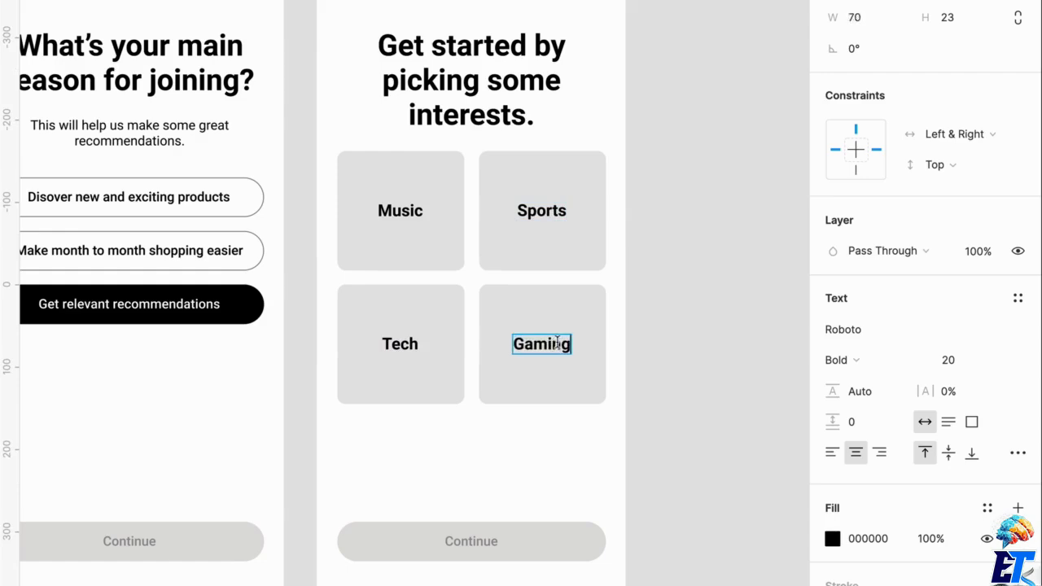
pyautogui.press('Escape')
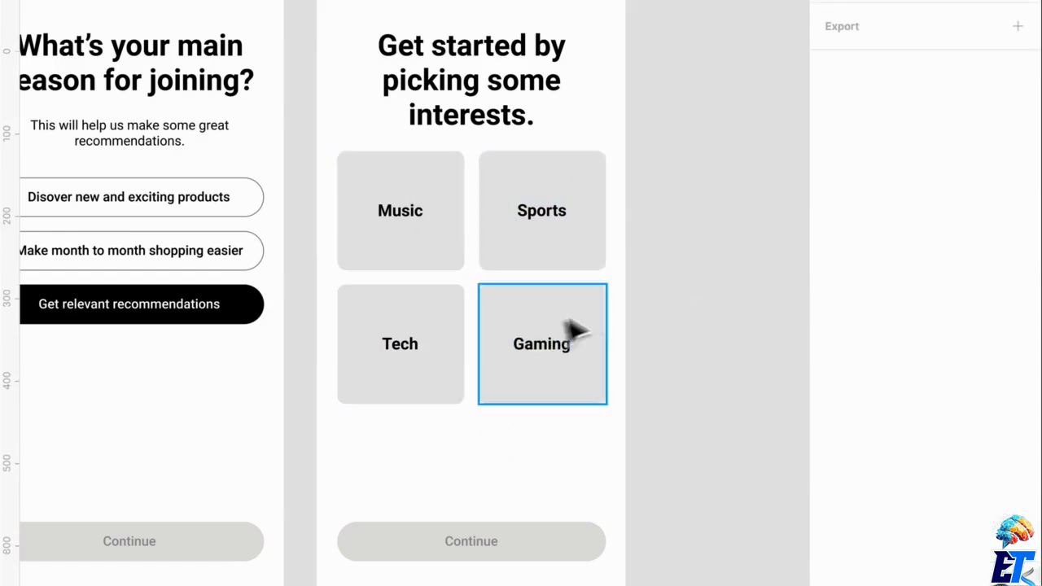
pyautogui.scroll(-2, 579, 329)
pyautogui.doubleClick(506, 38)
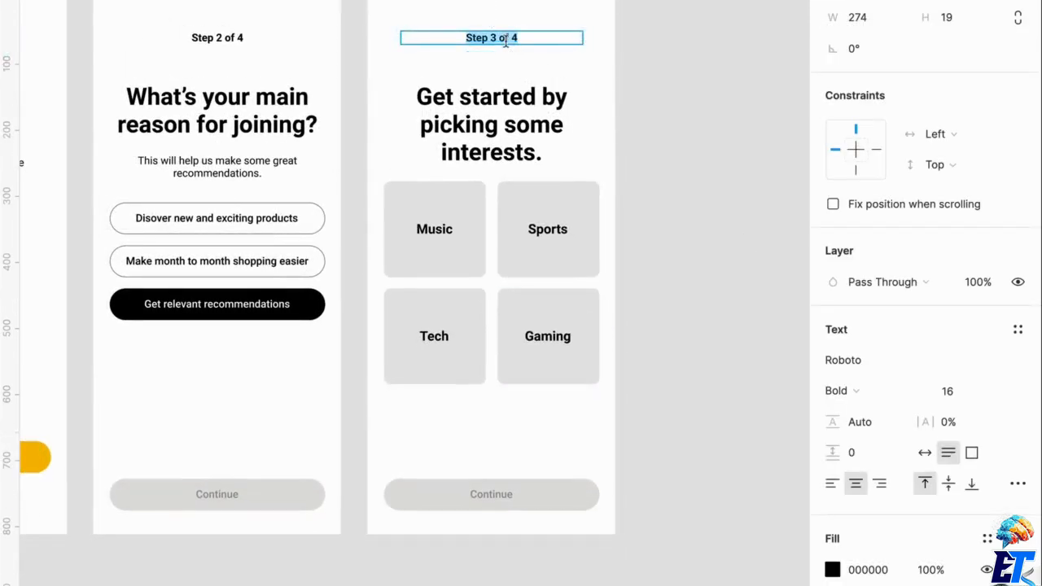
pyautogui.click(526, 36)
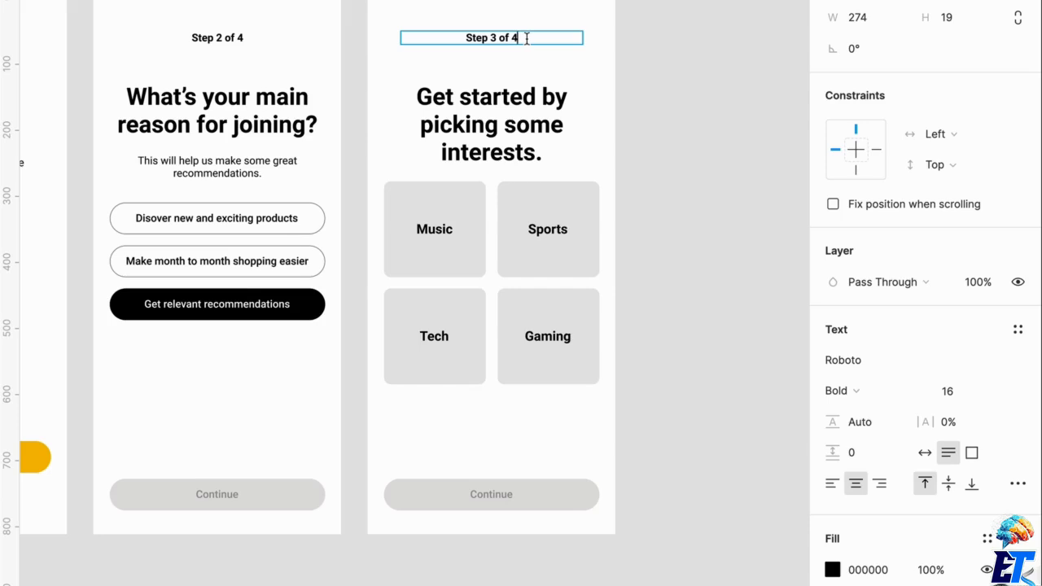
pyautogui.press('Escape')
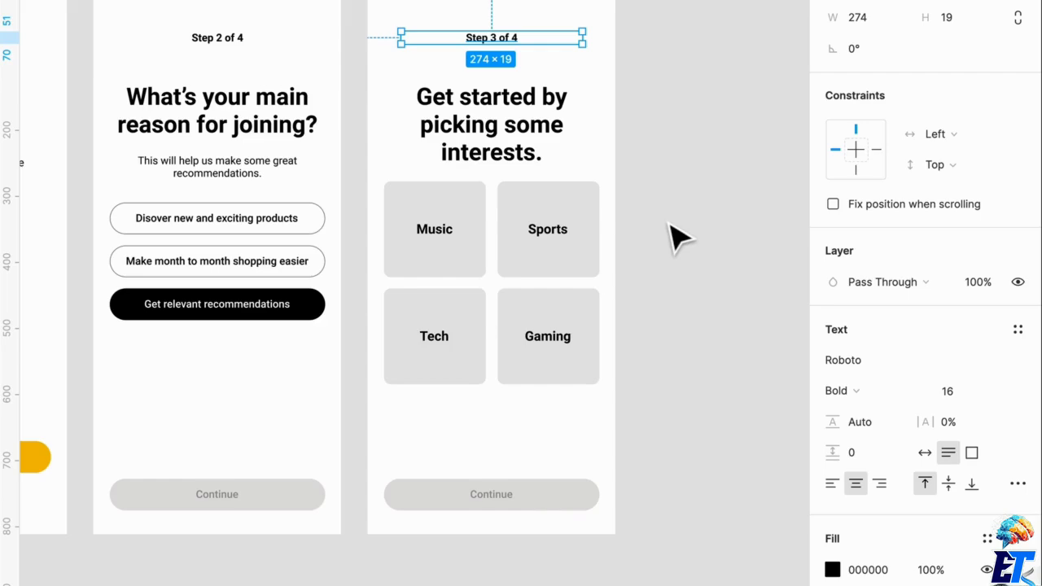
pyautogui.scroll(-3, 637, 223)
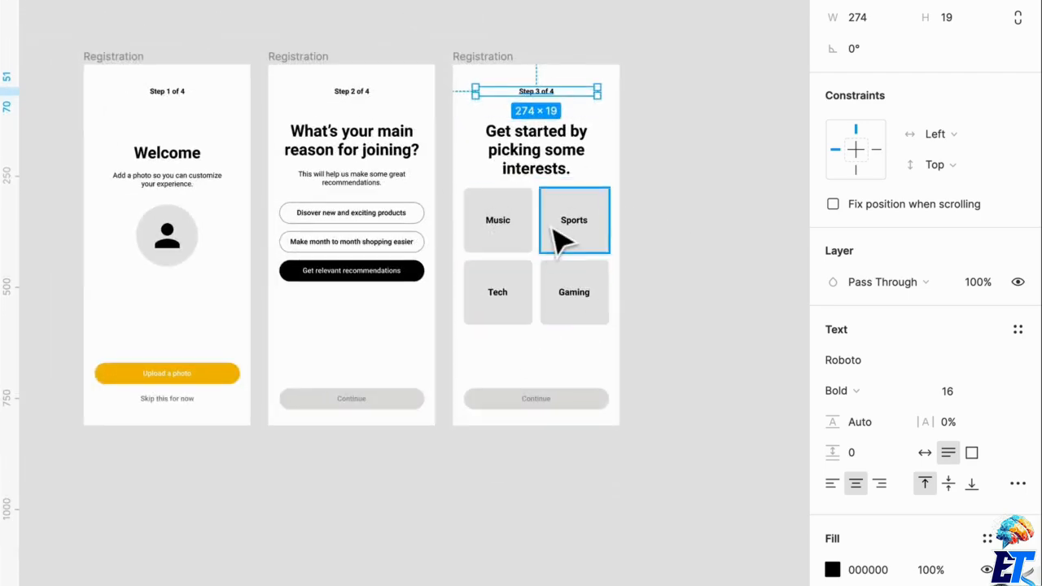
# Step: Change the progress label on the interests screen to "Step 3 of 3"
pyautogui.doubleClick(593, 92)
pyautogui.scroll(4, 561, 95)
pyautogui.doubleClick(546, 88)
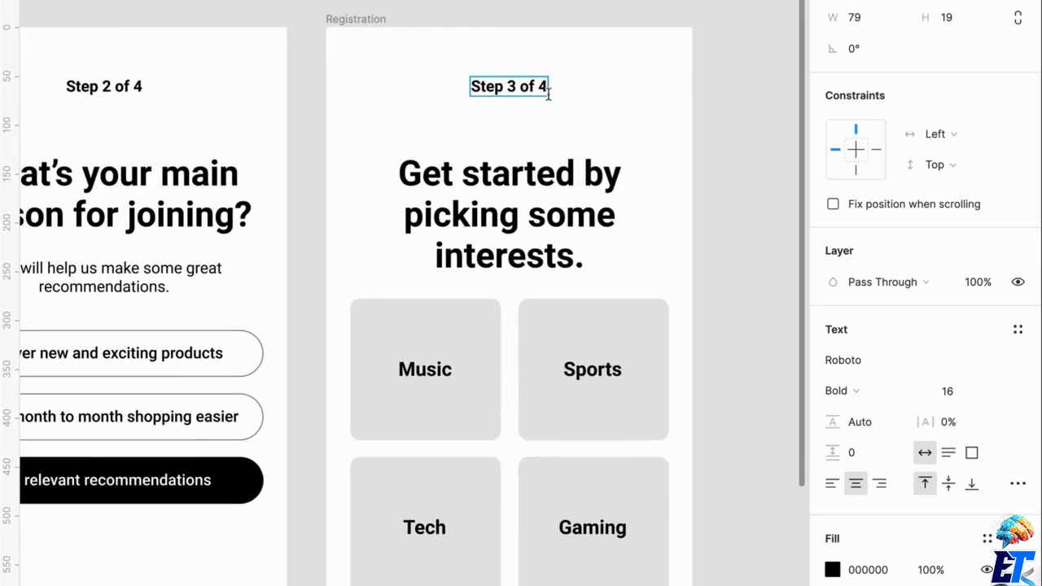
pyautogui.press('BackSpace')
pyautogui.write('3')
# Step: Change the progress label above "What's your main reason for joining?" to "Step 2 of 3"
pyautogui.hscroll(-2, 350, 66)
pyautogui.hscroll(-1, 326, 84)
pyautogui.doubleClick(286, 88)
pyautogui.press('BackSpace')
pyautogui.write('3')
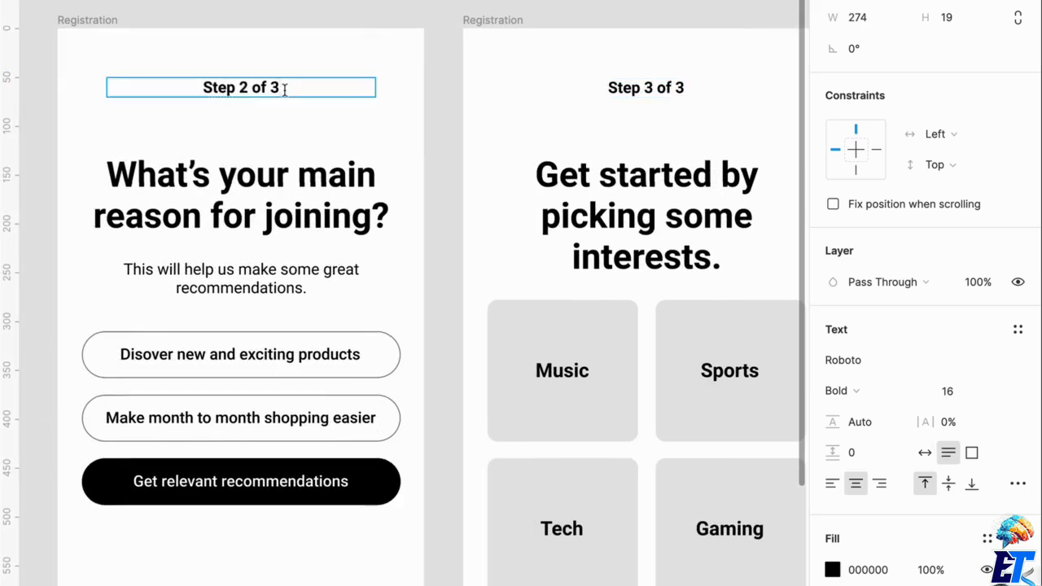
# Step: Change the progress label on the Welcome screen to "Step 1 of 3"
pyautogui.hscroll(-5, 313, 89)
pyautogui.doubleClick(342, 88)
pyautogui.press('BackSpace')
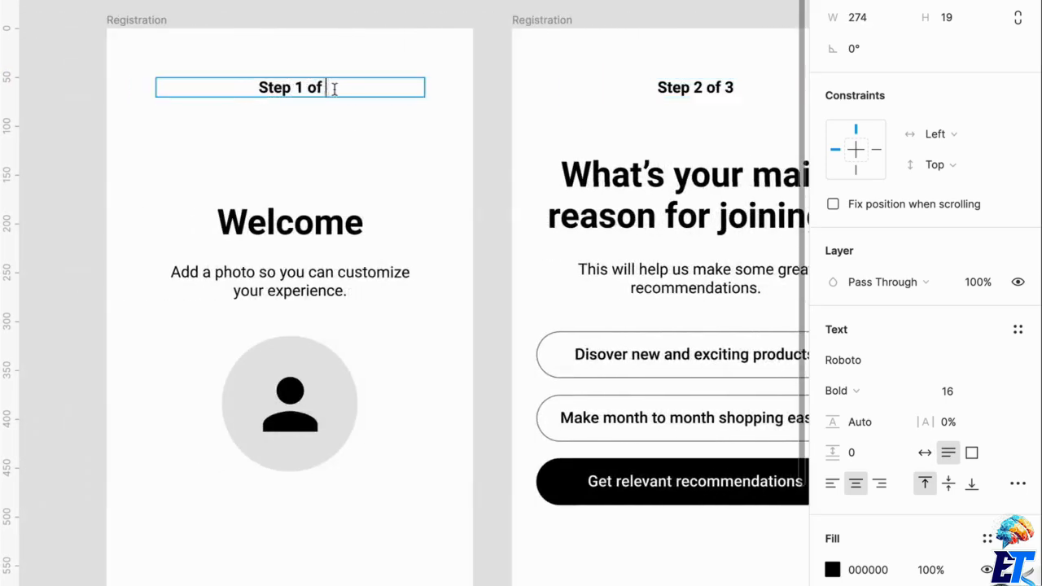
pyautogui.write('3')
pyautogui.press('Escape')
pyautogui.press('Escape')
# Step: Change the grey Continue button's label on the interests screen to "Get Started"
pyautogui.scroll(-3, 433, 2)
pyautogui.hscroll(3, 464, 5)
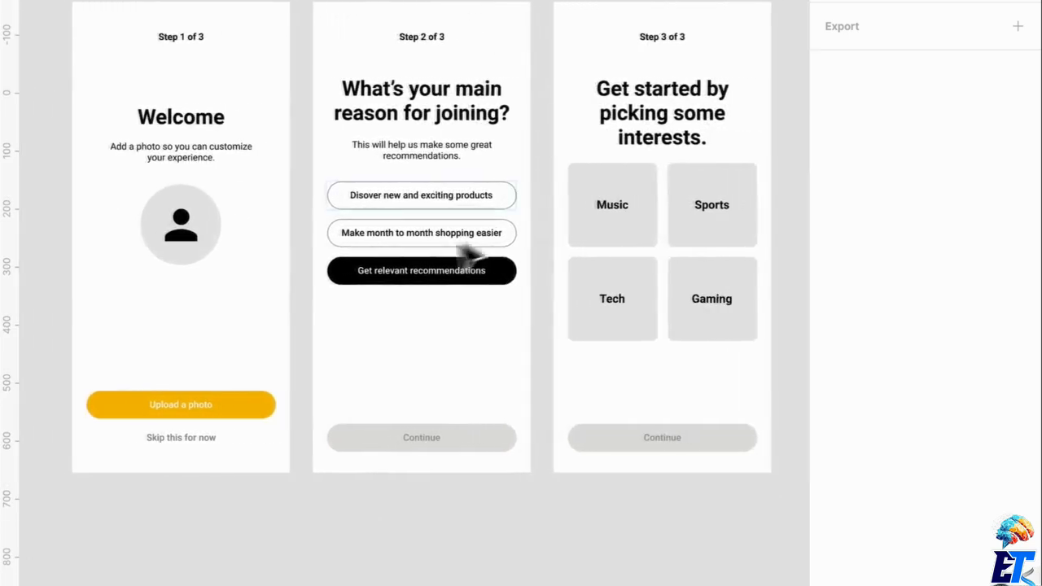
pyautogui.hscroll(2, 638, 244)
pyautogui.hscroll(1, 643, 256)
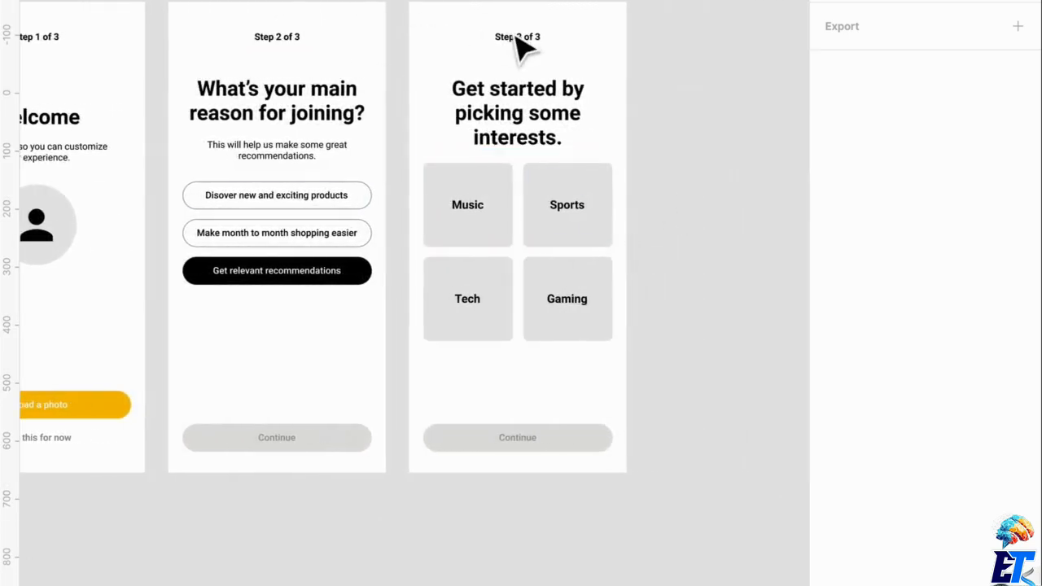
pyautogui.hscroll(5, 521, 47)
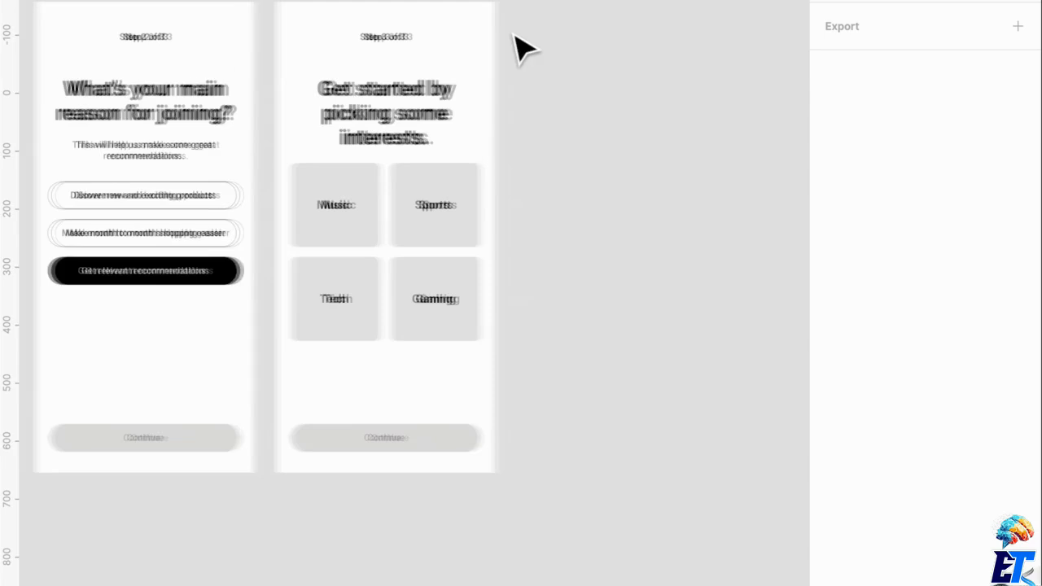
pyautogui.doubleClick(360, 448)
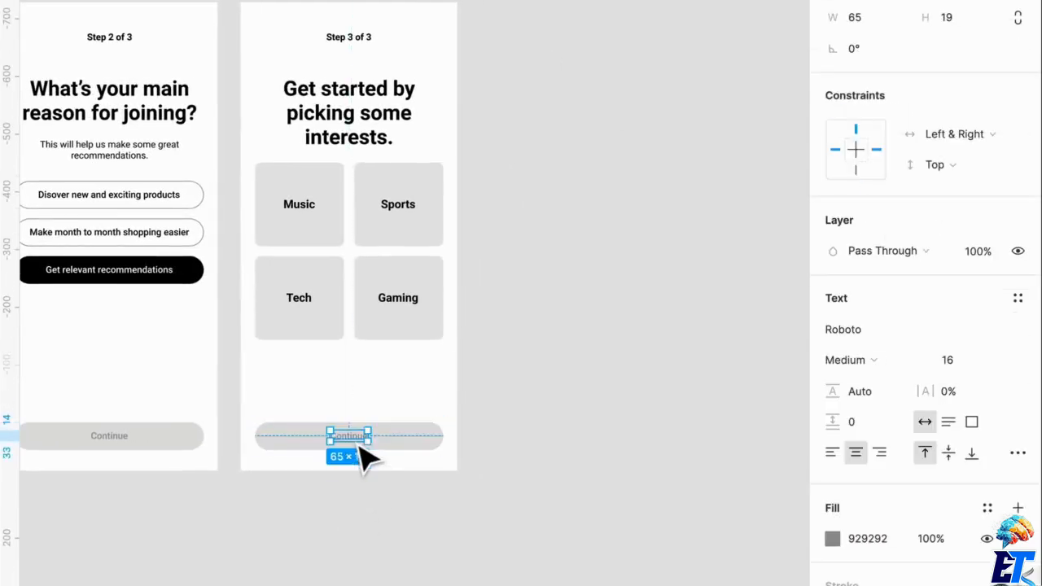
pyautogui.doubleClick(351, 436)
pyautogui.write('Get Started')
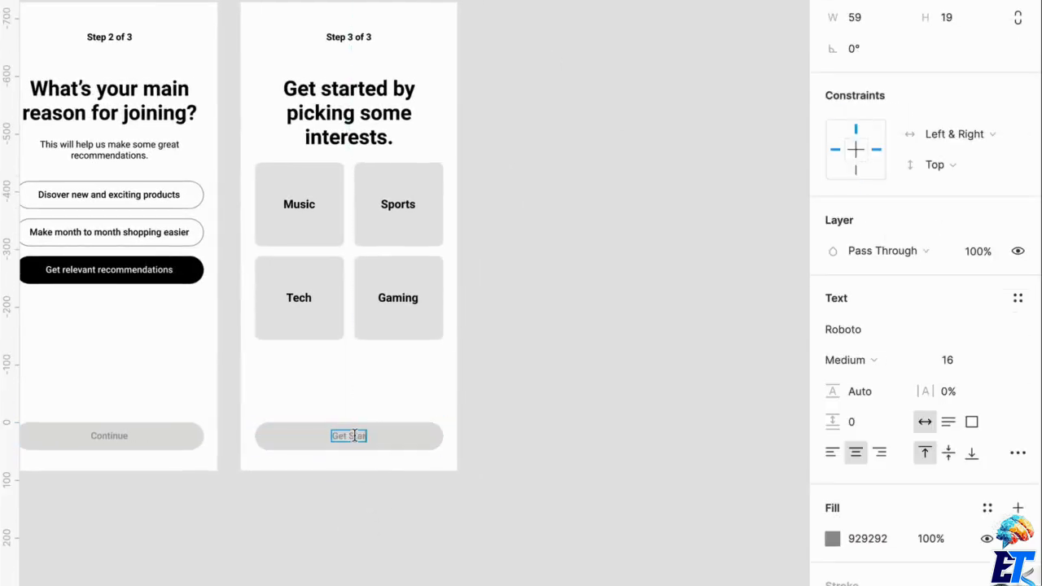
pyautogui.click(620, 358)
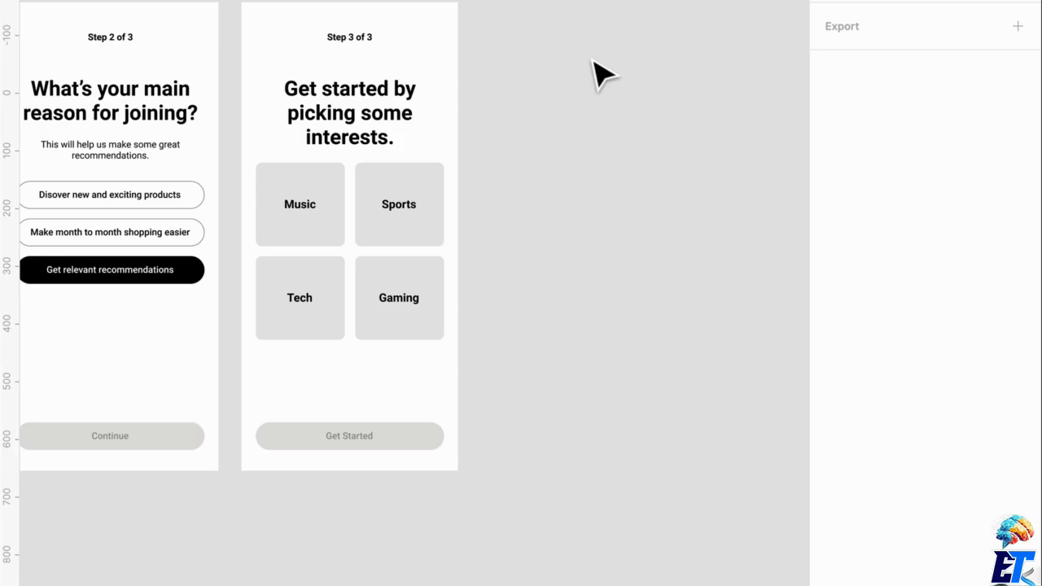
pyautogui.scroll(-5, 600, 73)
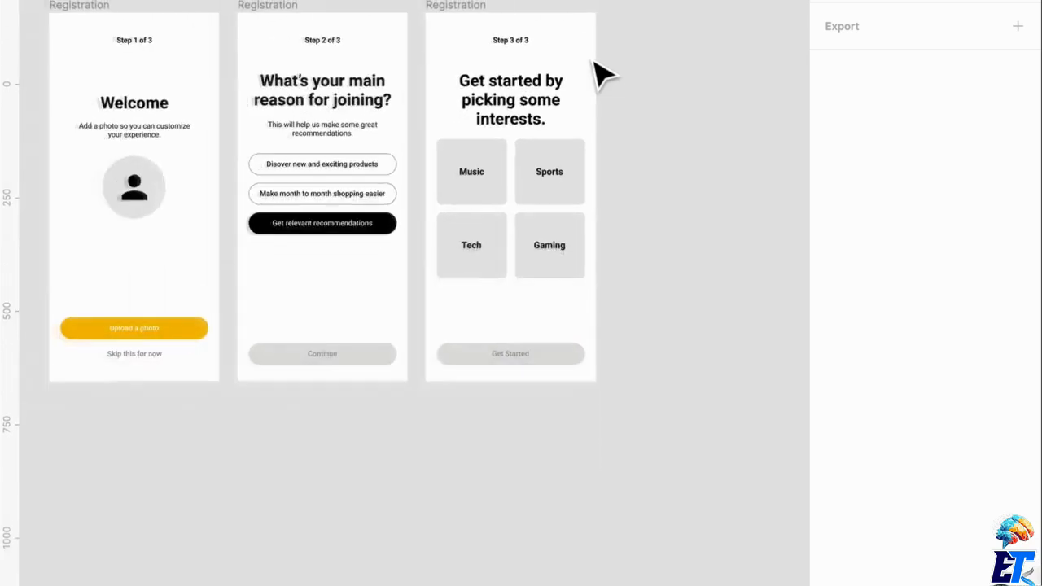